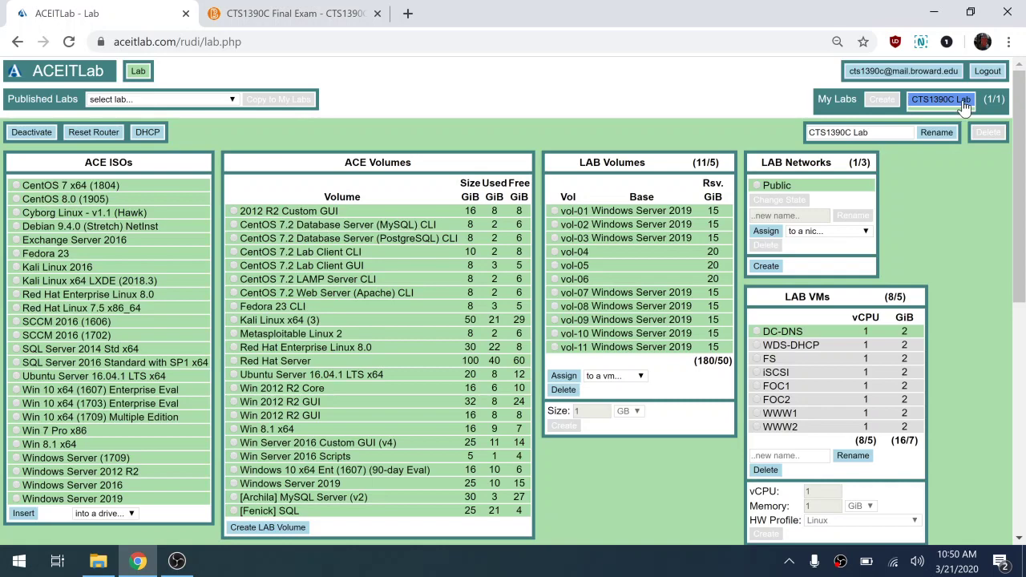
- Scroll the lab page to the VM panels showing the WWW1 and WWW2 disks and NICs
scroll(734, 414, "down", 1)
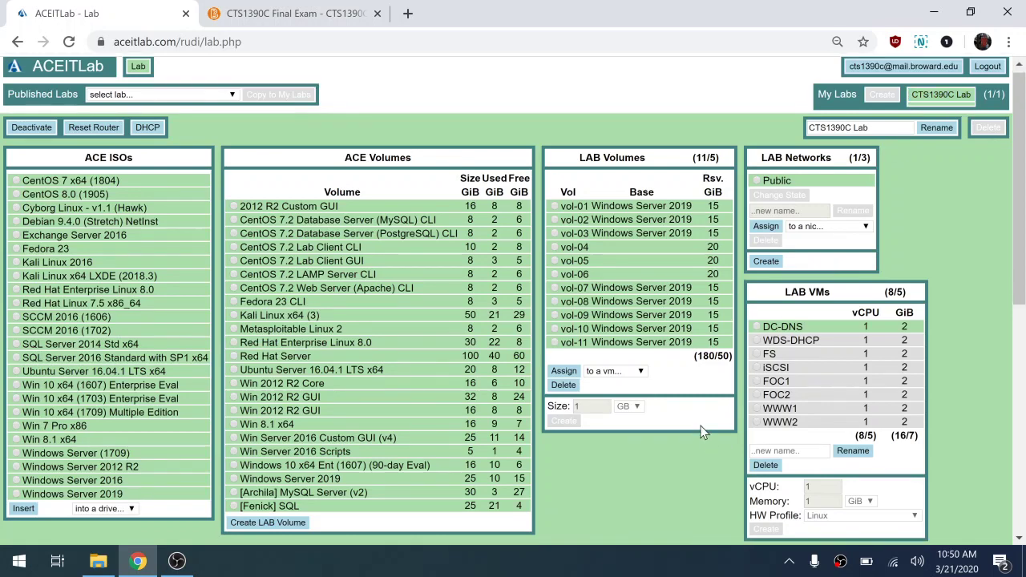
scroll(703, 433, "up", 1)
scroll(703, 434, "down", 4)
scroll(704, 433, "up", 2)
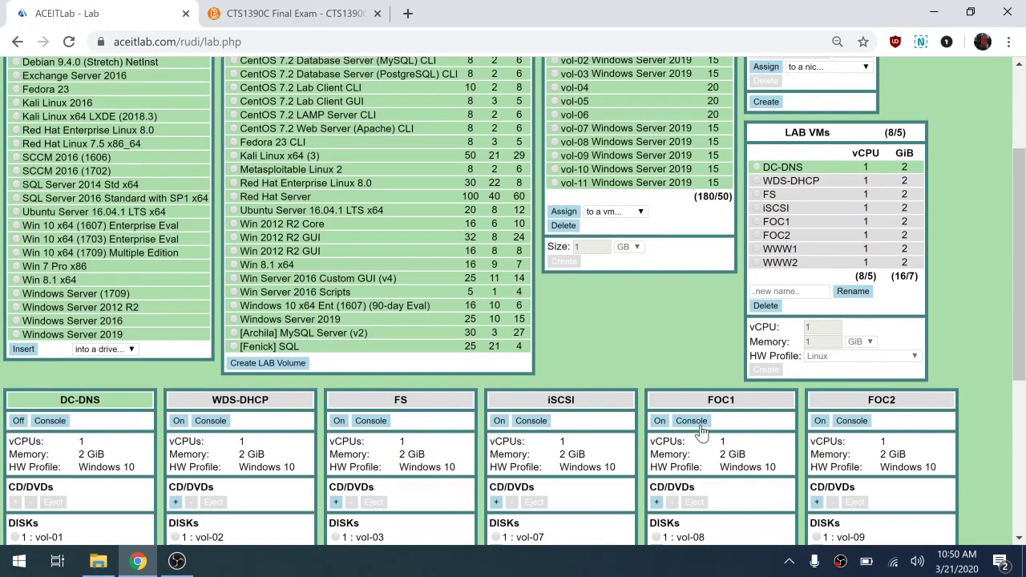
scroll(703, 433, "up", 1)
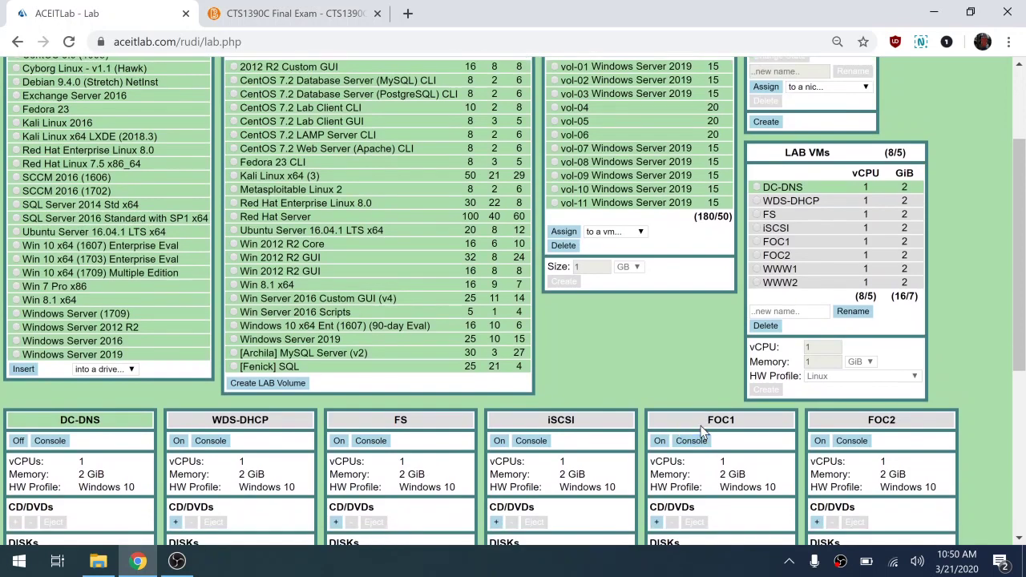
scroll(635, 344, "up", 1)
scroll(631, 344, "down", 2)
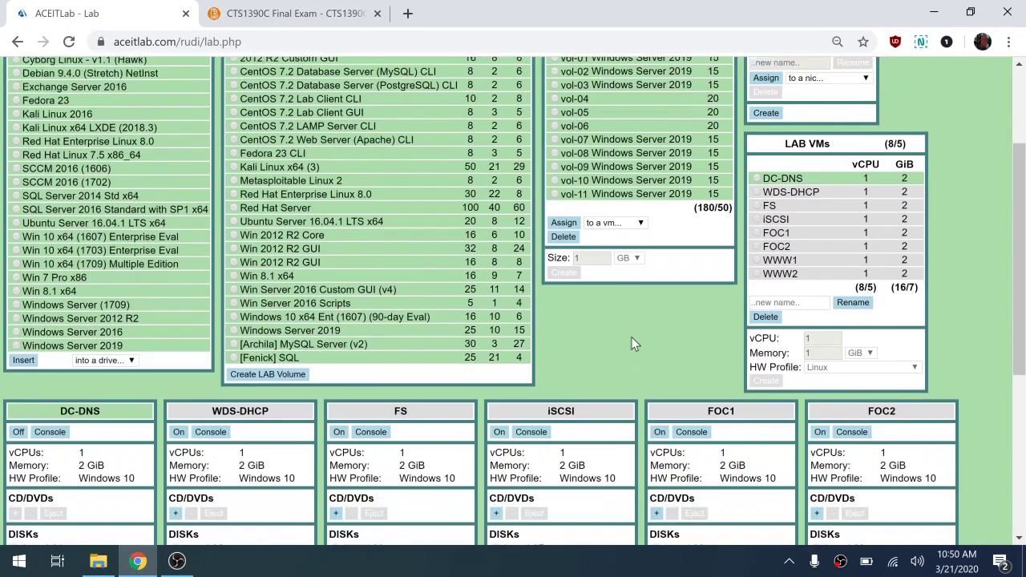
scroll(631, 344, "down", 3)
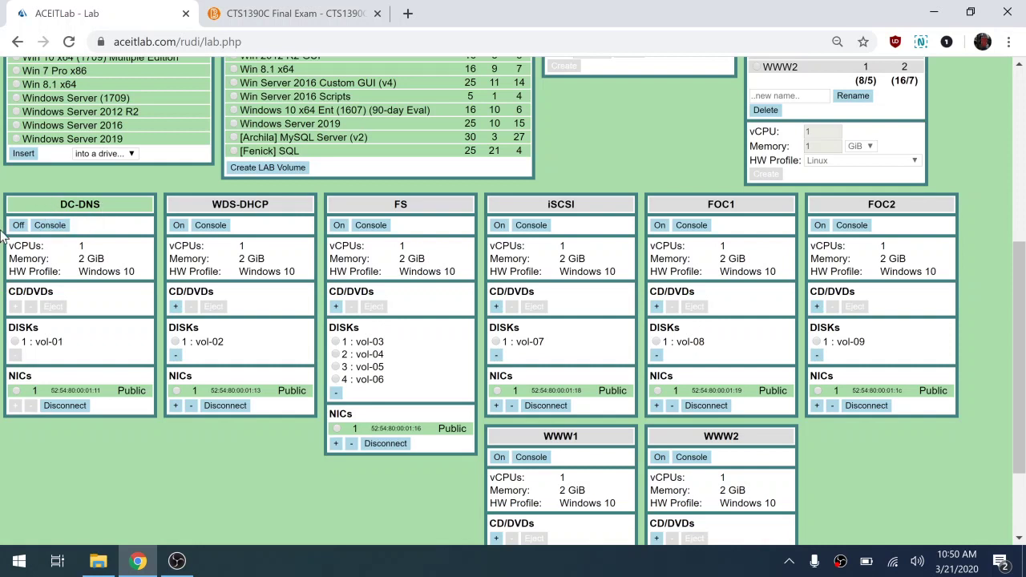
- Open a VM console, power on WWW1 and WWW2, and return to WWW1's lock screen
left_click(44, 228)
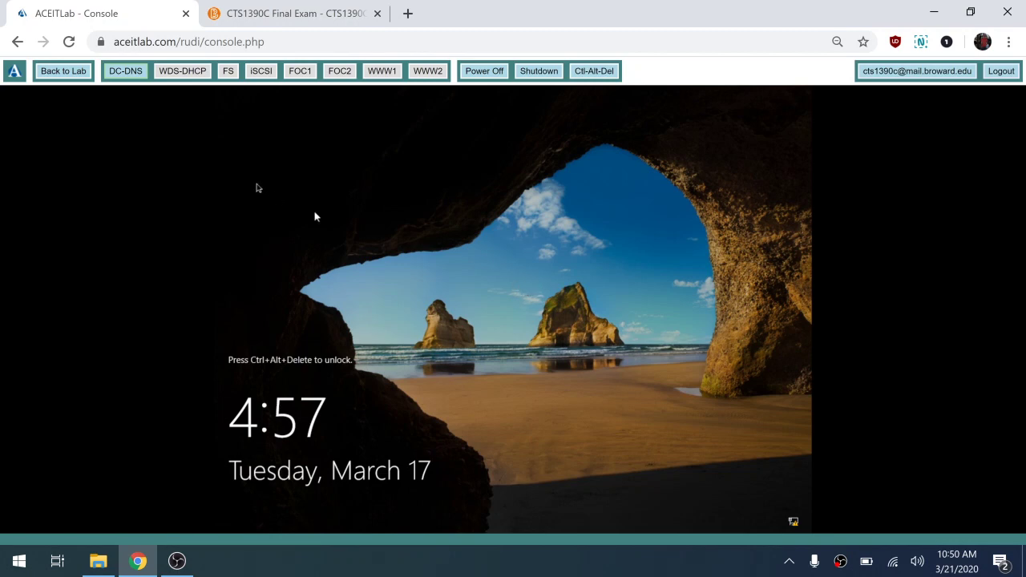
left_click(383, 74)
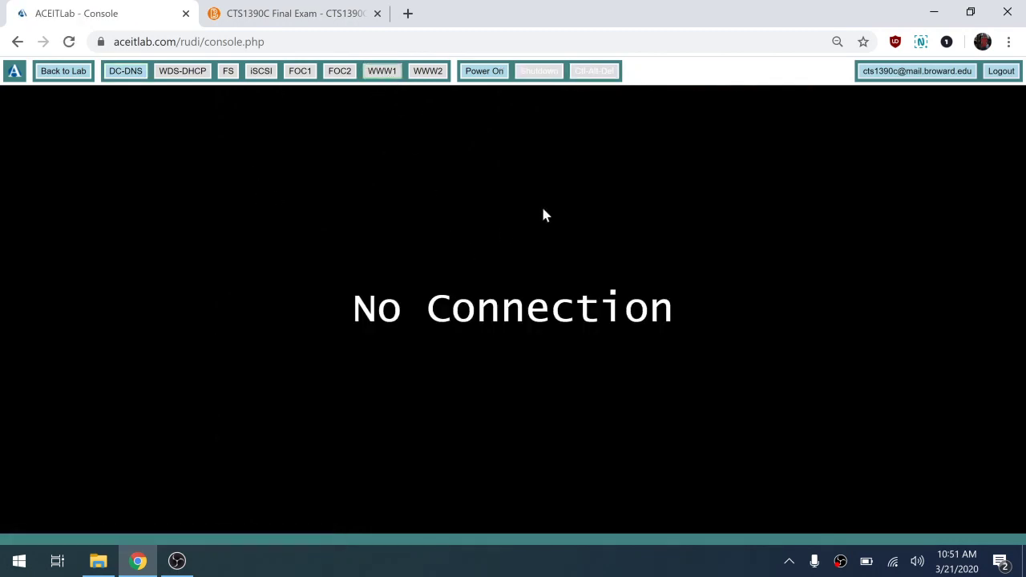
left_click(485, 73)
left_click(433, 74)
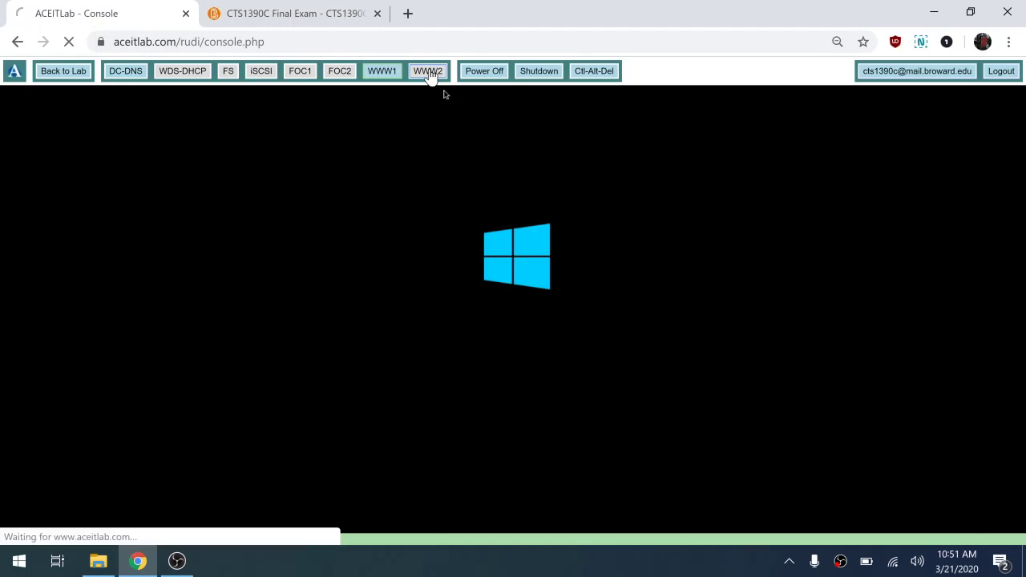
left_click(484, 72)
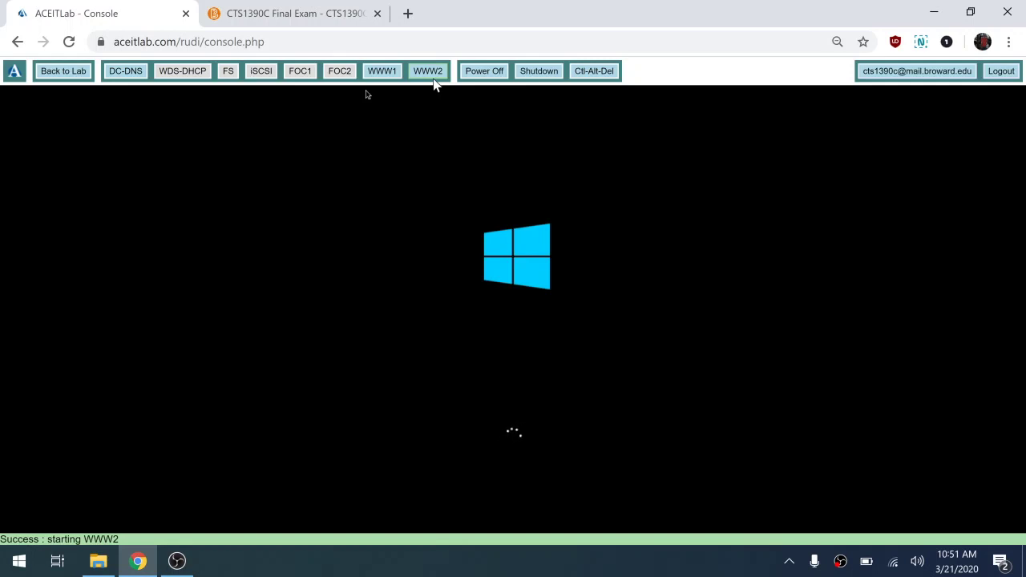
left_click(388, 74)
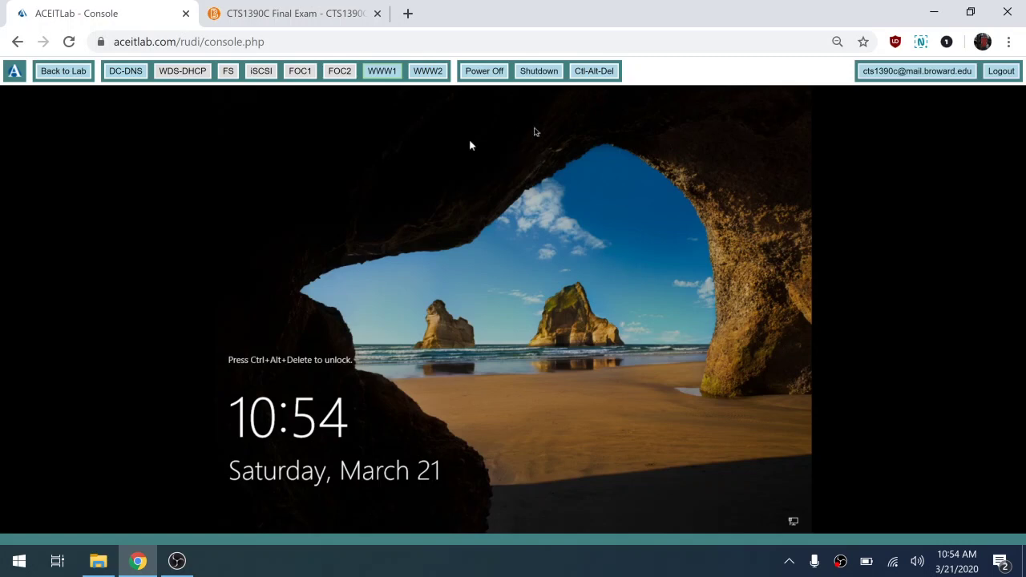
- Sign in to WWW1 as Administrator with the administrator password
left_click(601, 74)
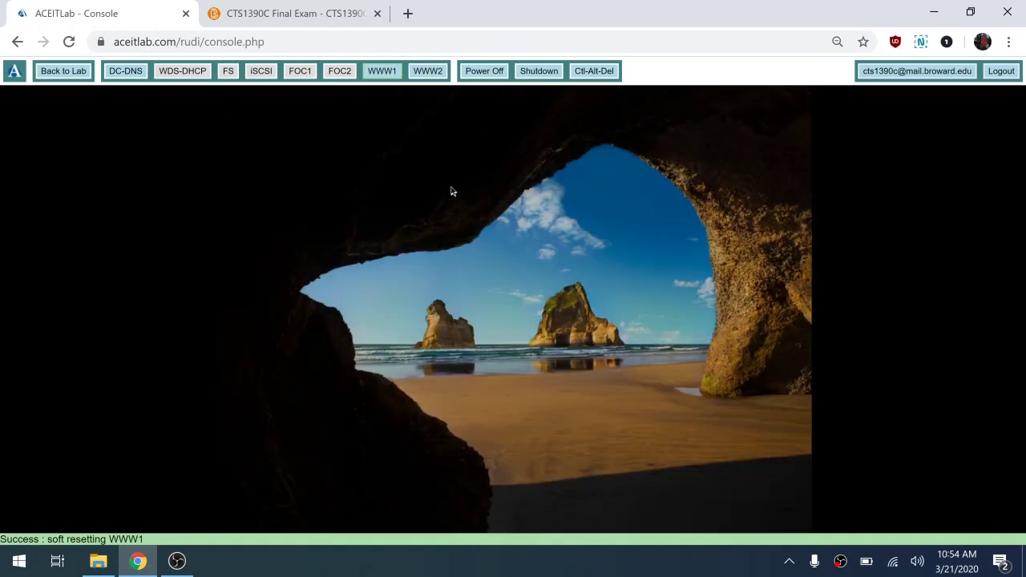
left_click(451, 190)
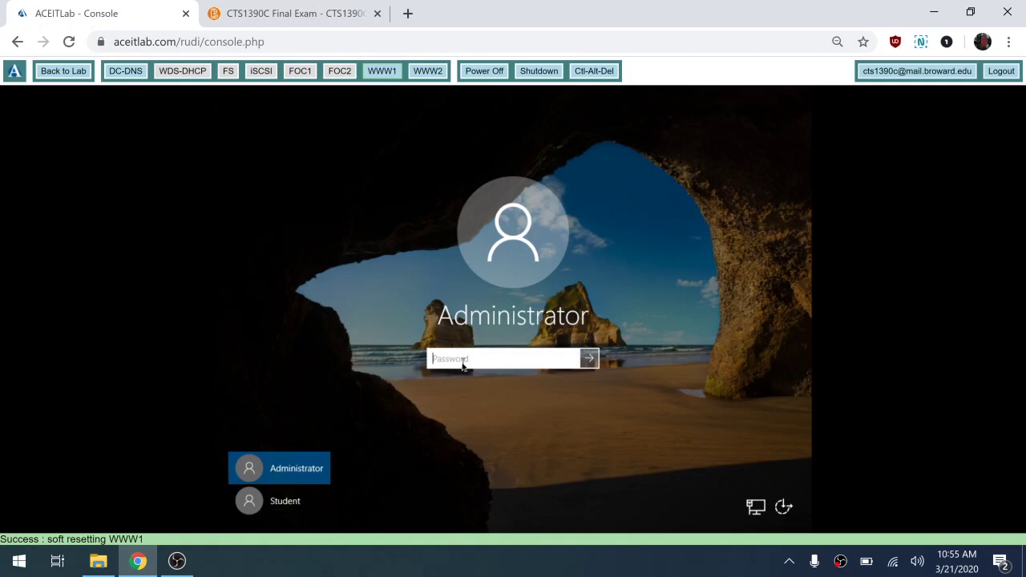
type("Pa")
left_click(591, 360)
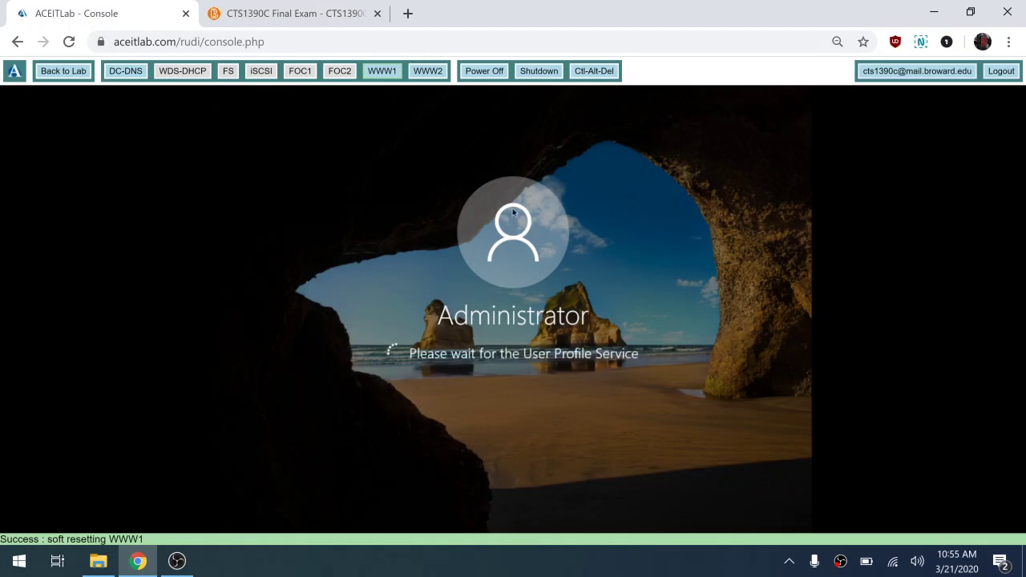
- Sign in to WWW2 as Administrator and bring up the exam's server IP diagram
left_click(431, 74)
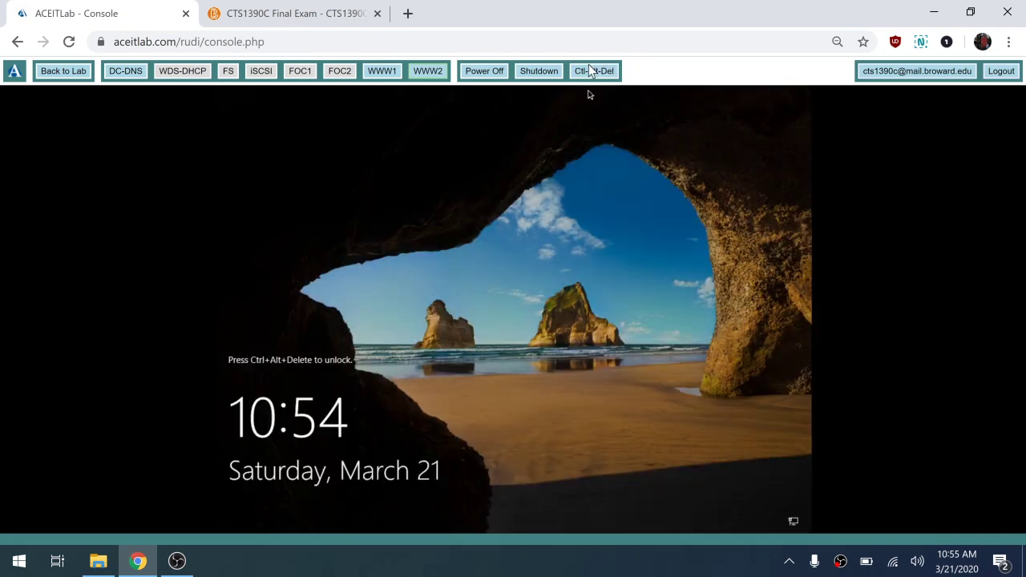
left_click(590, 70)
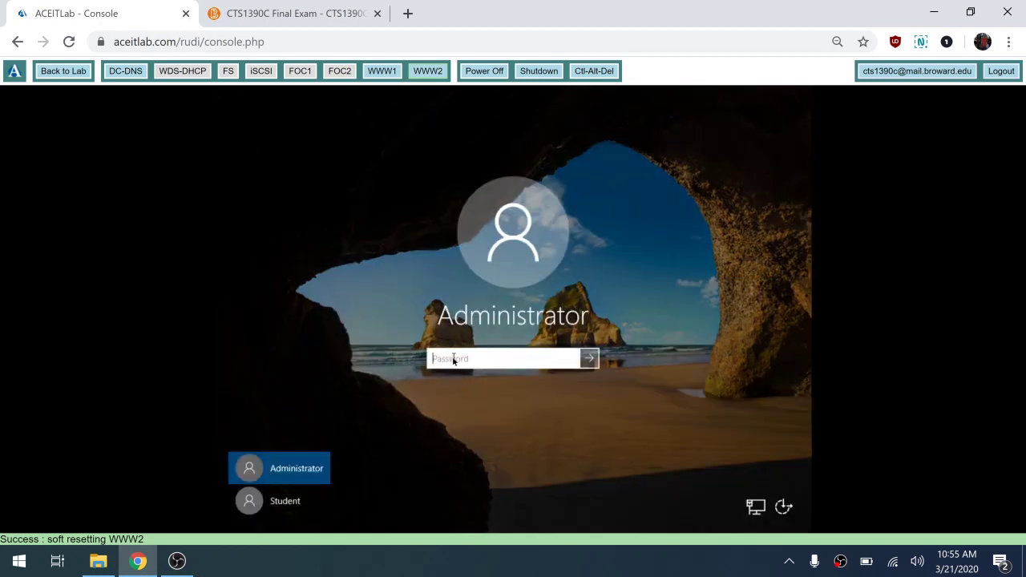
type("P")
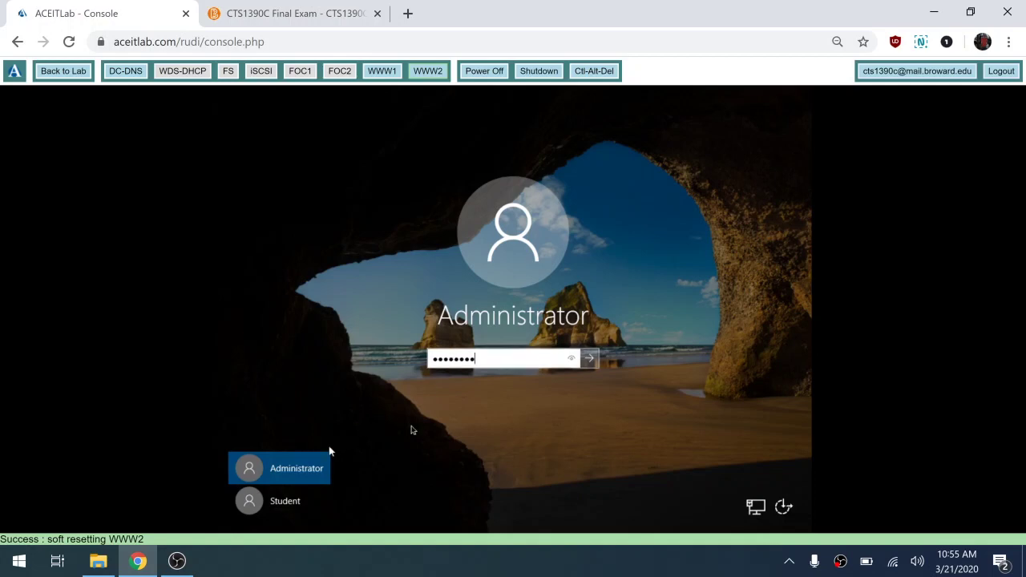
left_click(591, 359)
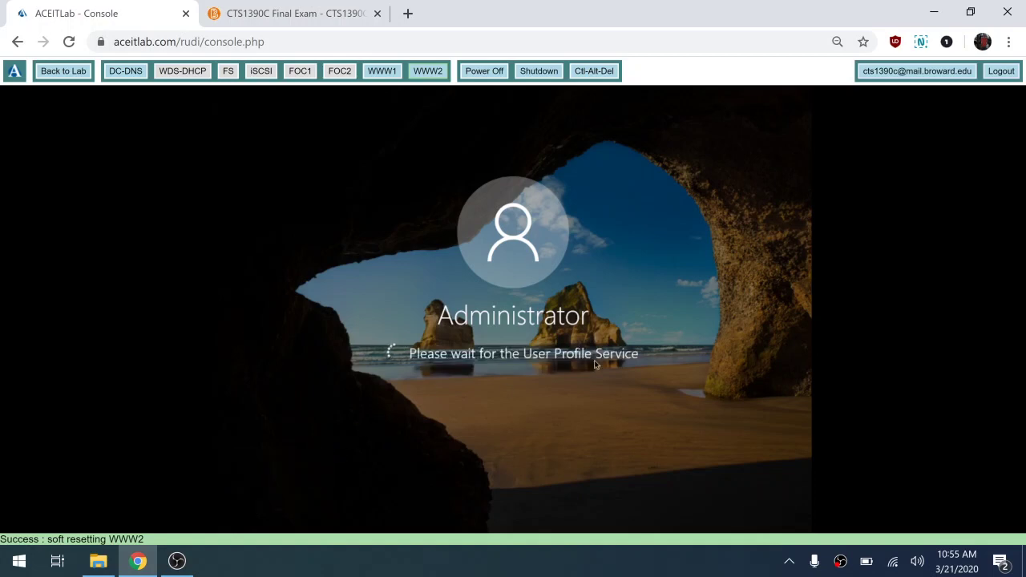
left_click(292, 13)
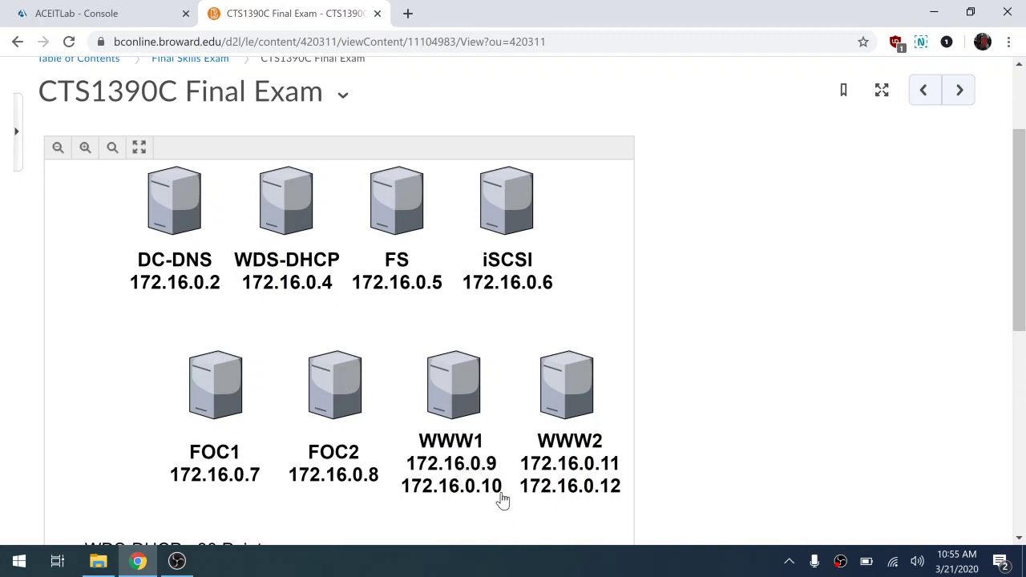
- Go back to the lab overview, recheck WWW1's exam addresses, and open WWW1's console
left_click(132, 10)
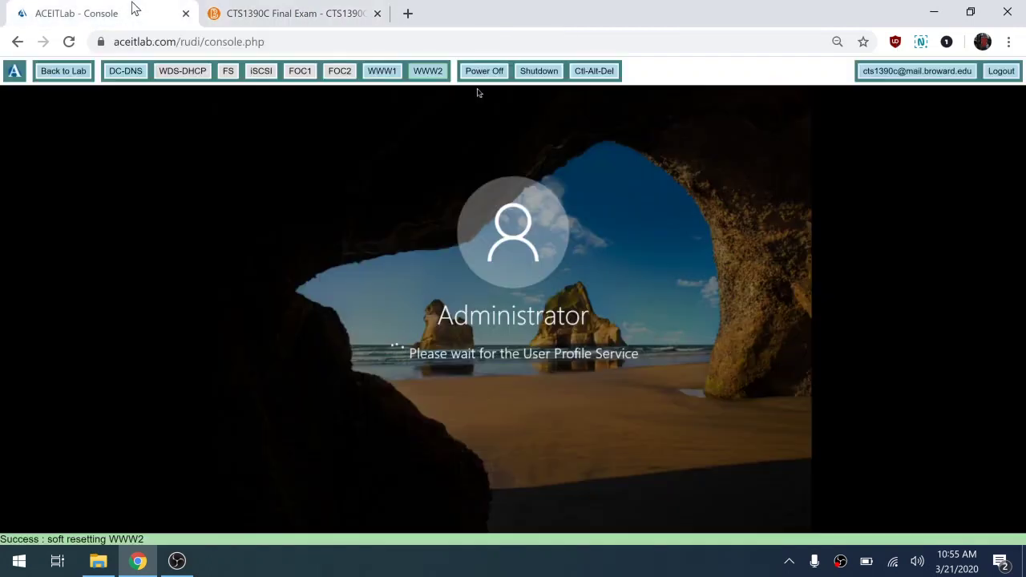
left_click(66, 71)
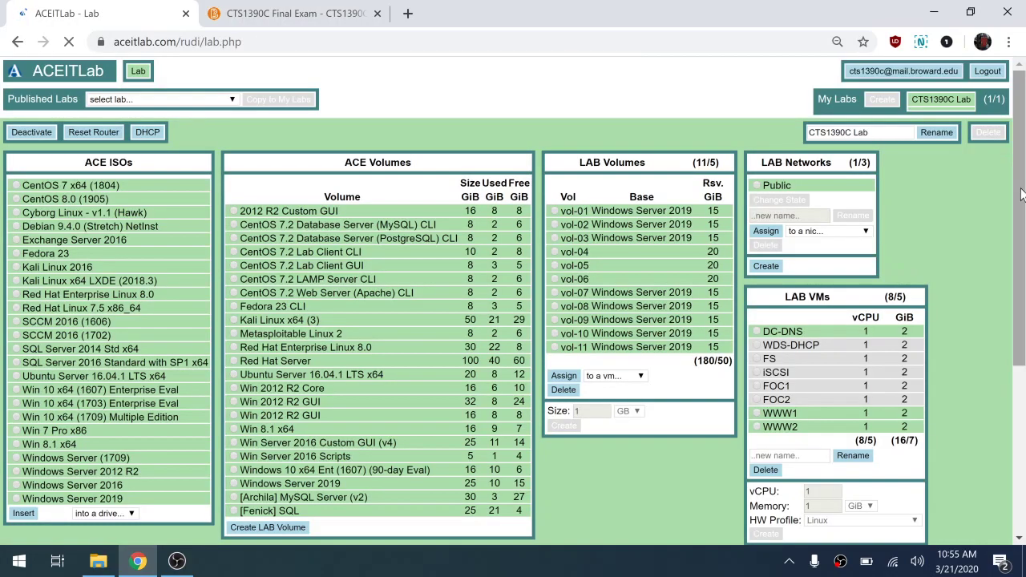
left_click(1022, 371)
left_click_drag(1025, 372, 1025, 410)
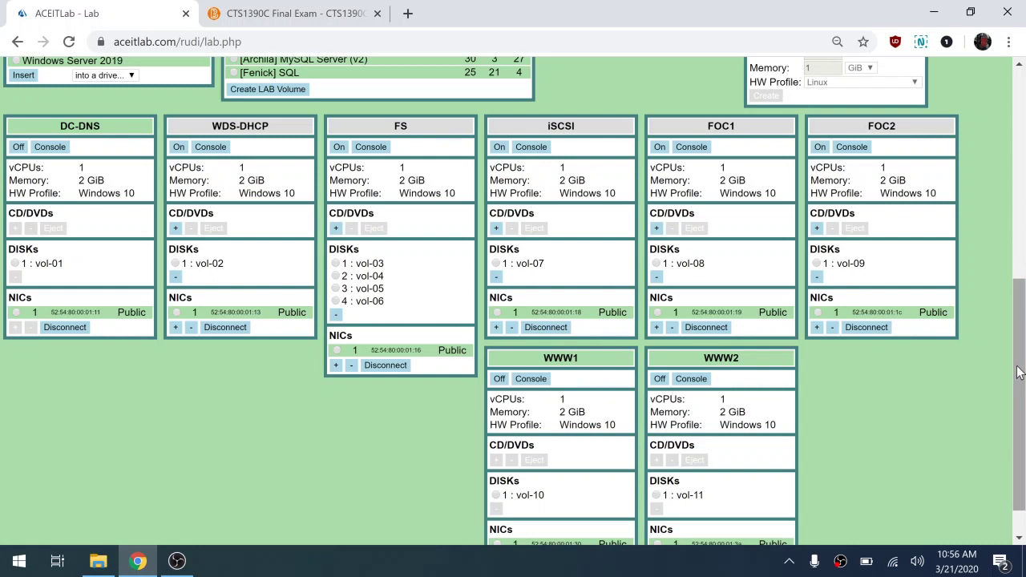
left_click(293, 14)
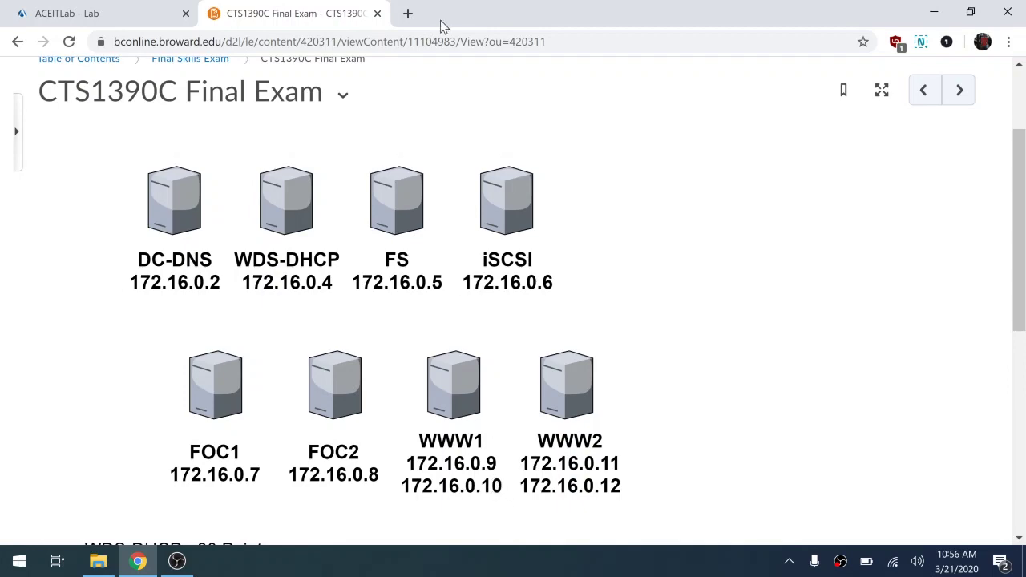
left_click(122, 12)
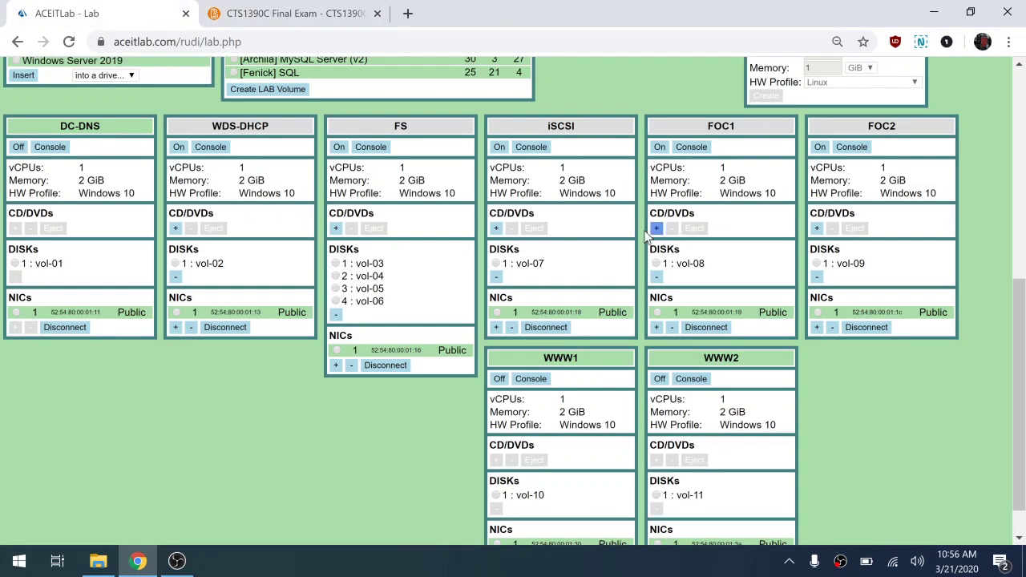
left_click(532, 381)
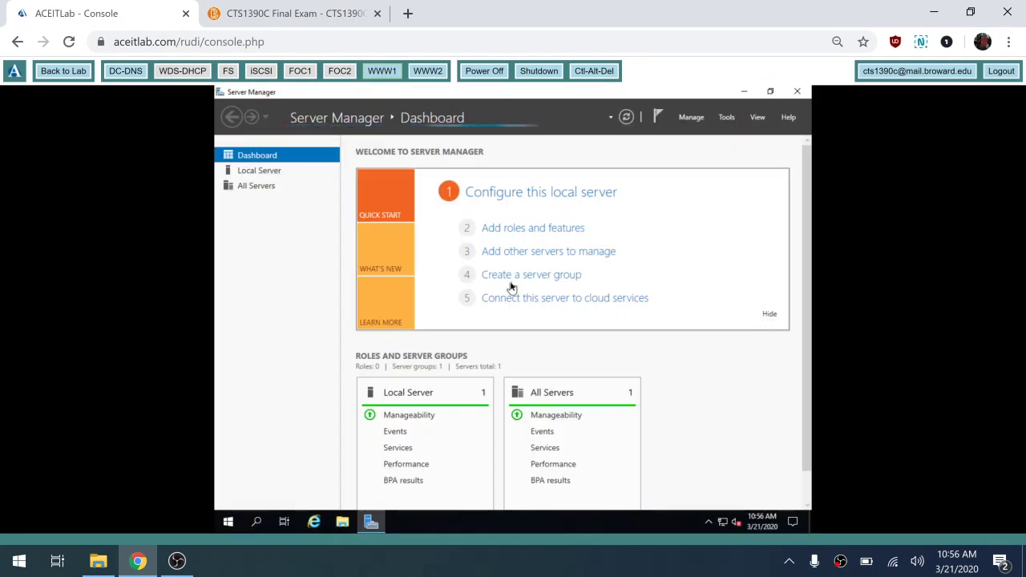
- From Server Manager's Local Server page, reach WWW1's Network Connections and select Ethernet
left_click(258, 172)
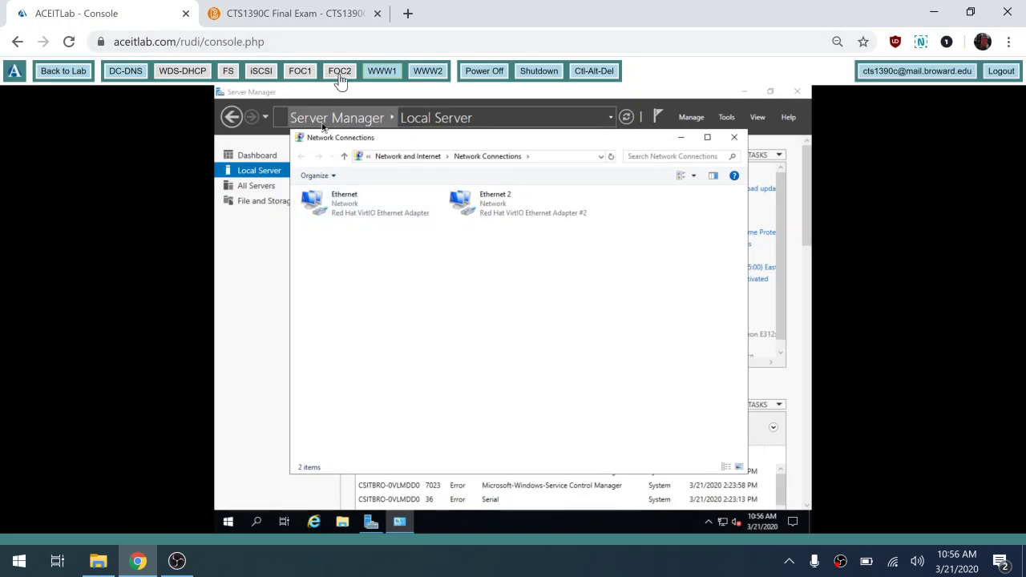
left_click(88, 74)
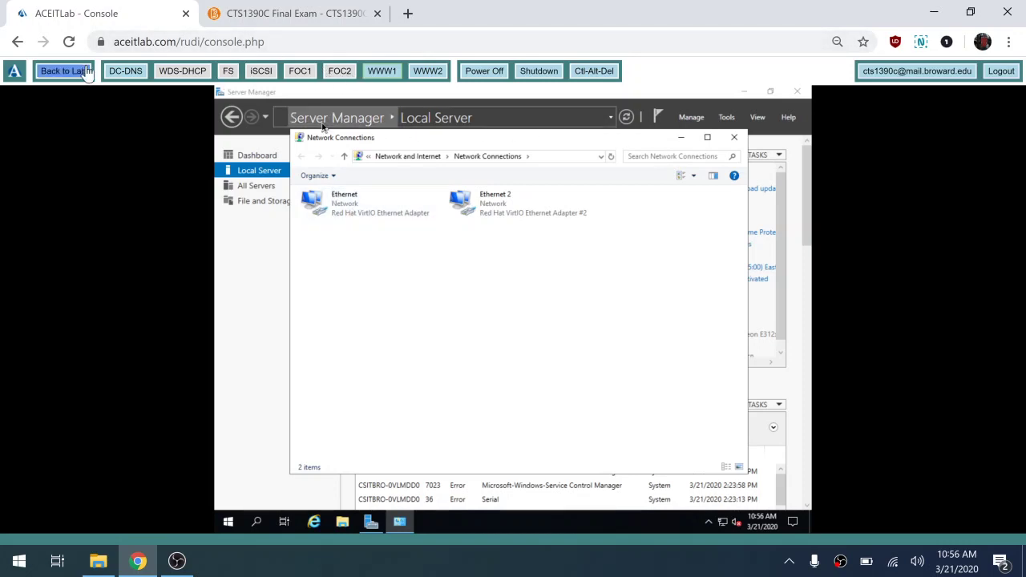
left_click(309, 14)
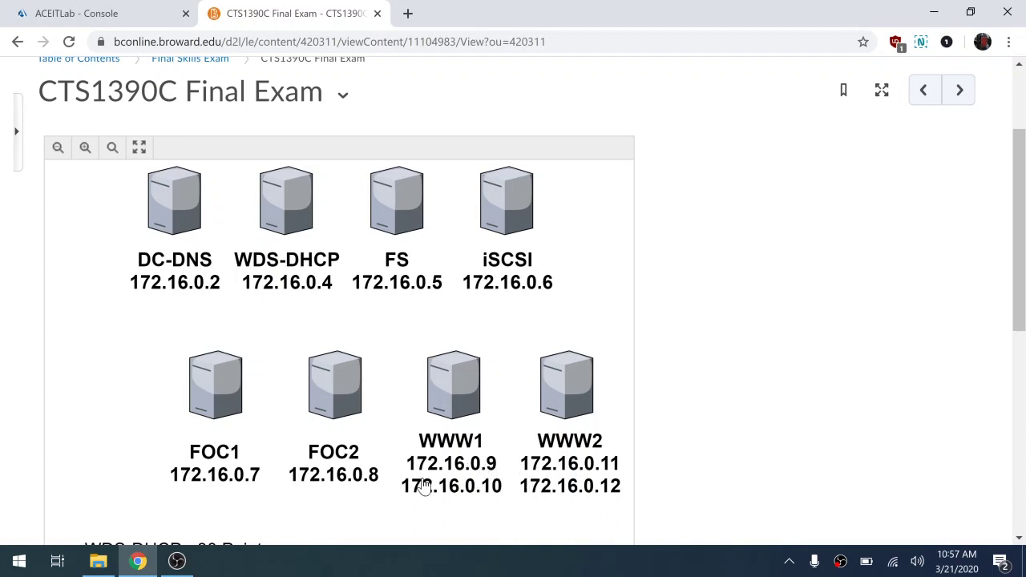
left_click(161, 29)
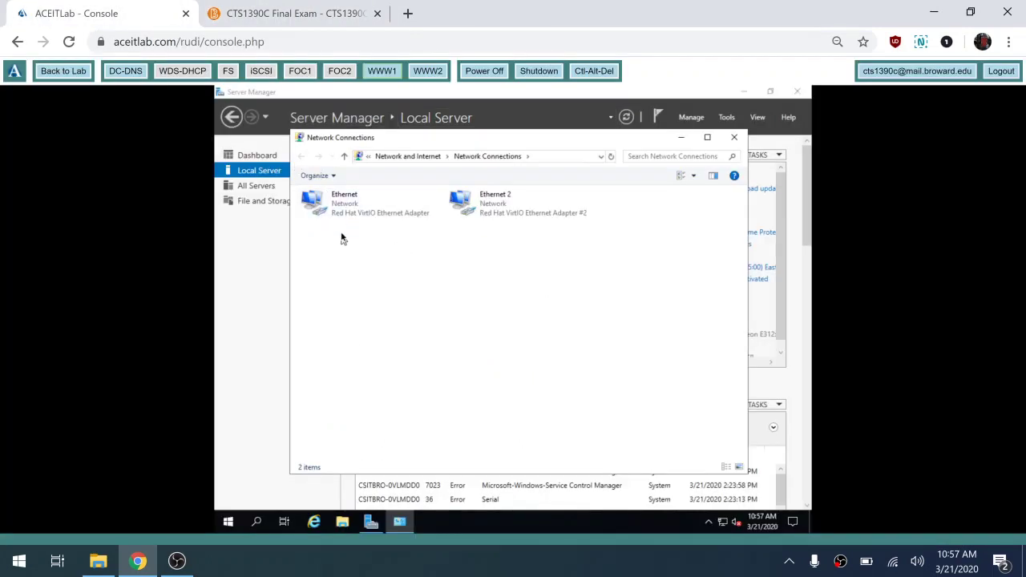
left_click(342, 210)
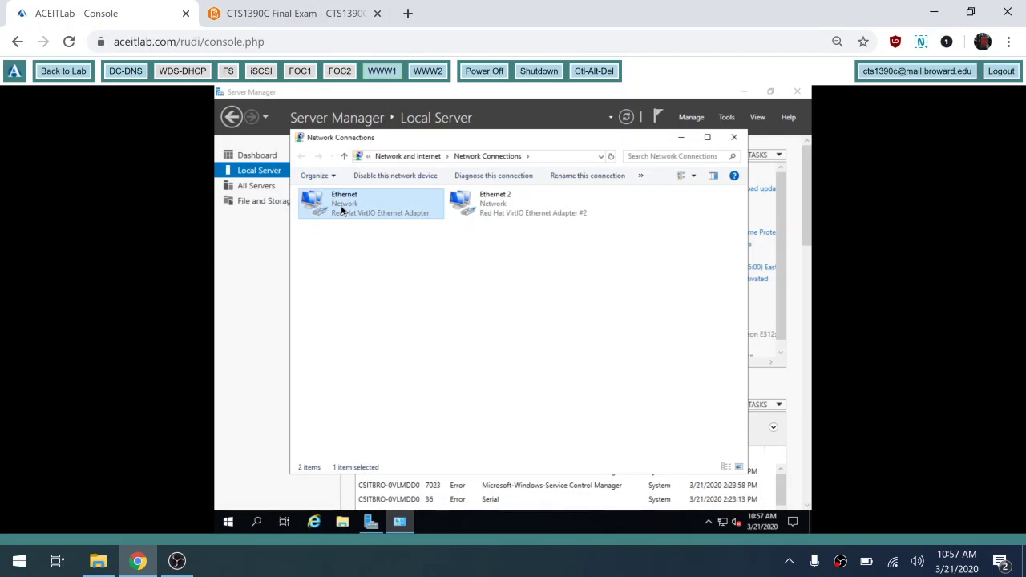
- Rename adapter Ethernet to NLB and Ethernet 2 to Private
left_click(566, 177)
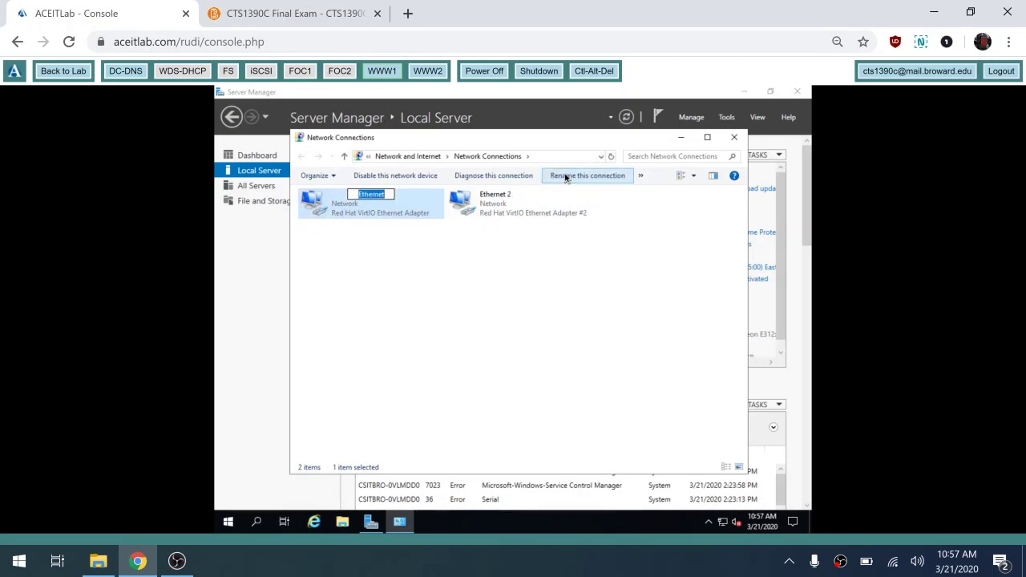
type("NLB")
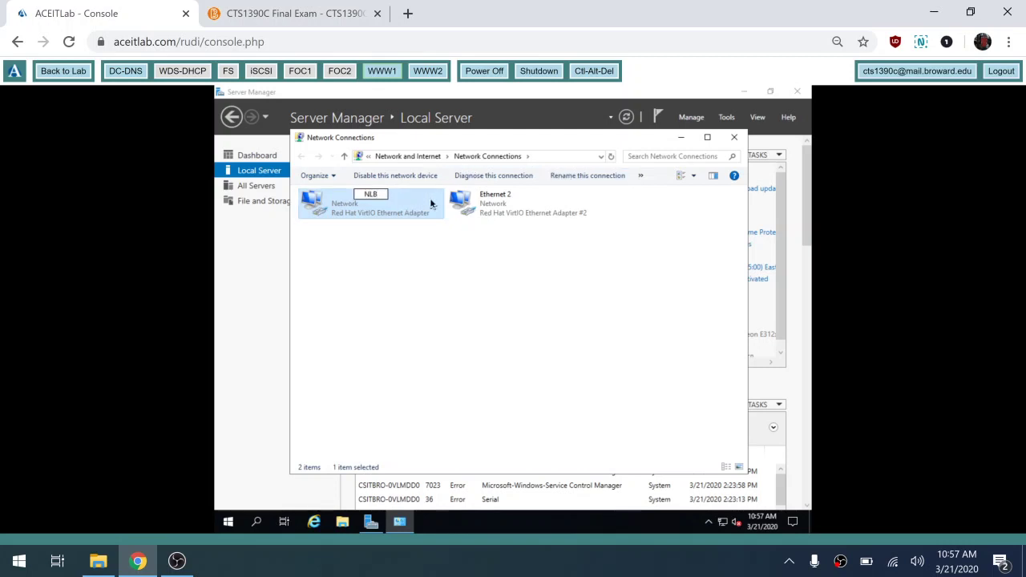
key("Tab")
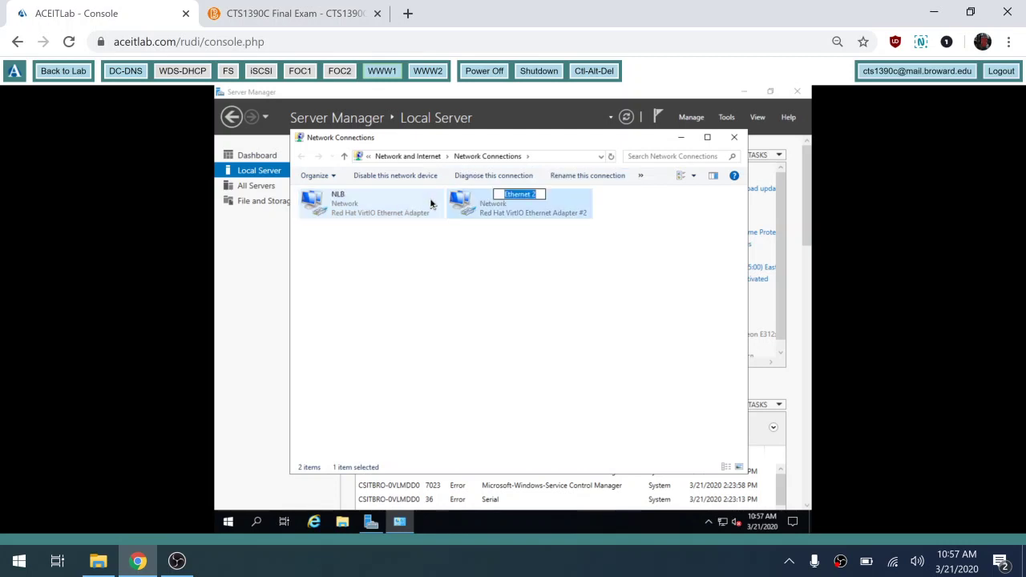
type("Private")
key("Return")
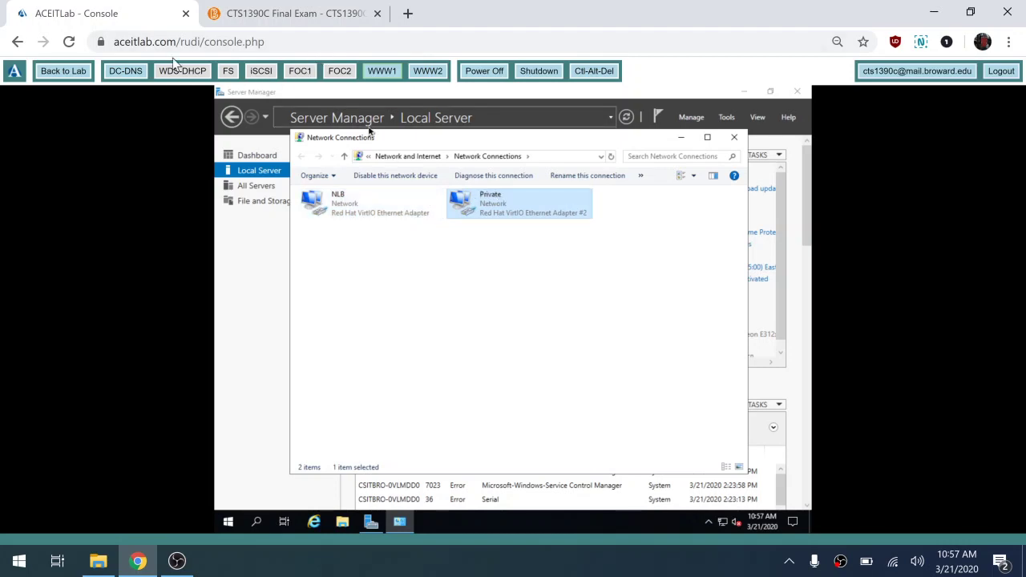
left_click(313, 13)
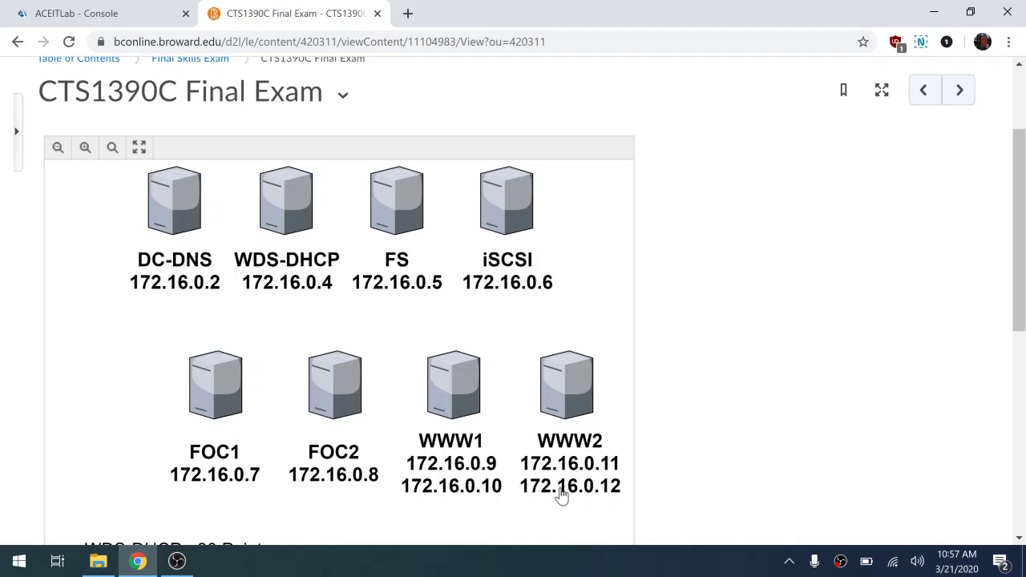
- Open the NLB adapter's IPv4 properties and switch to a static address of 10.0.0.9
left_click(136, 13)
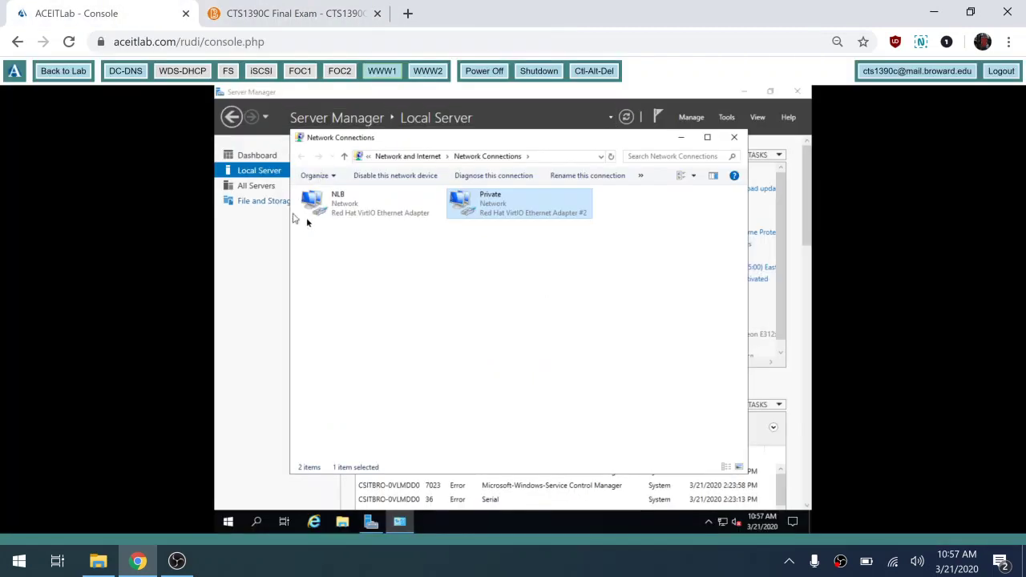
left_click(330, 212)
double_click(330, 212)
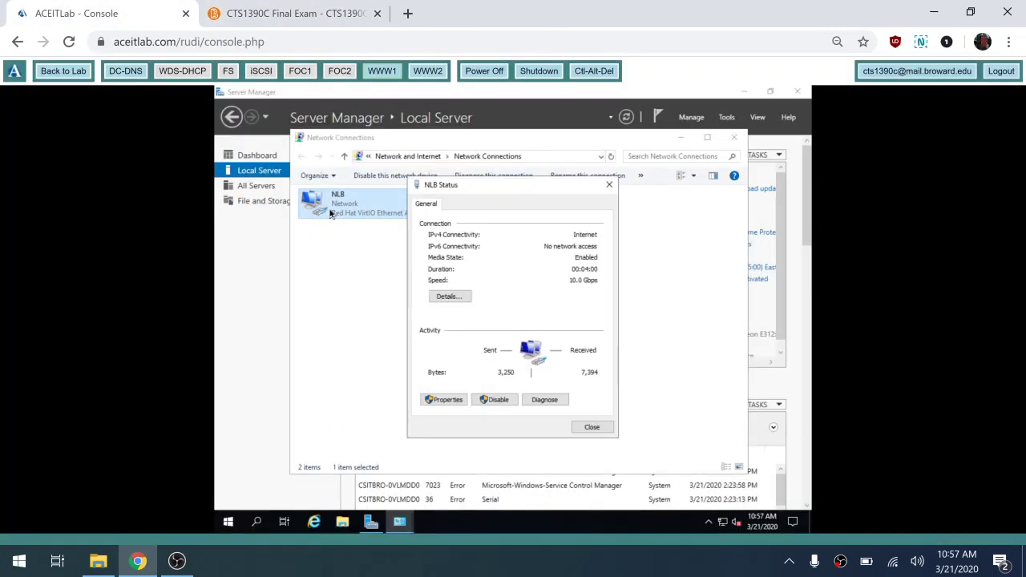
left_click(439, 403)
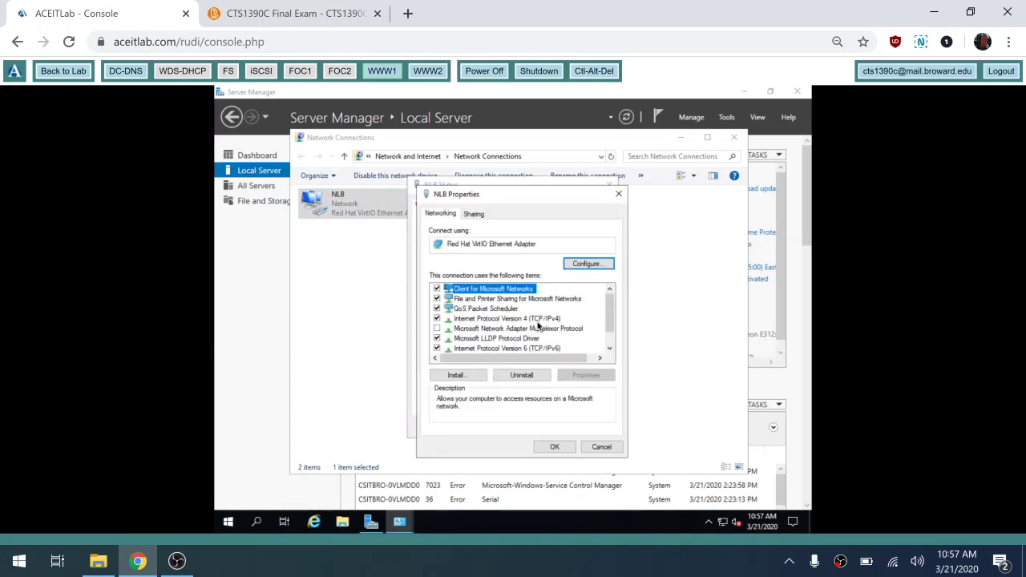
double_click(525, 322)
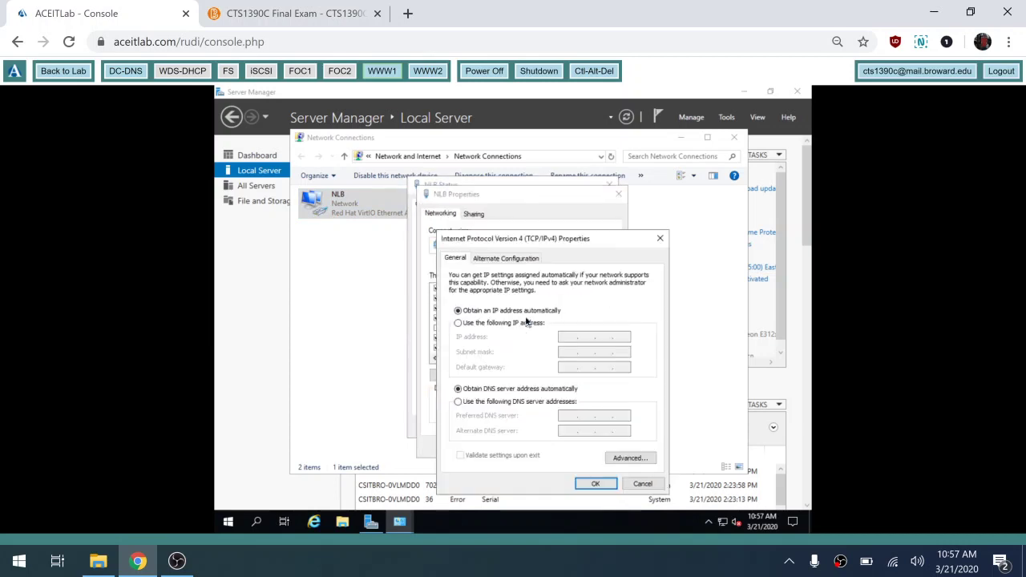
left_click(490, 323)
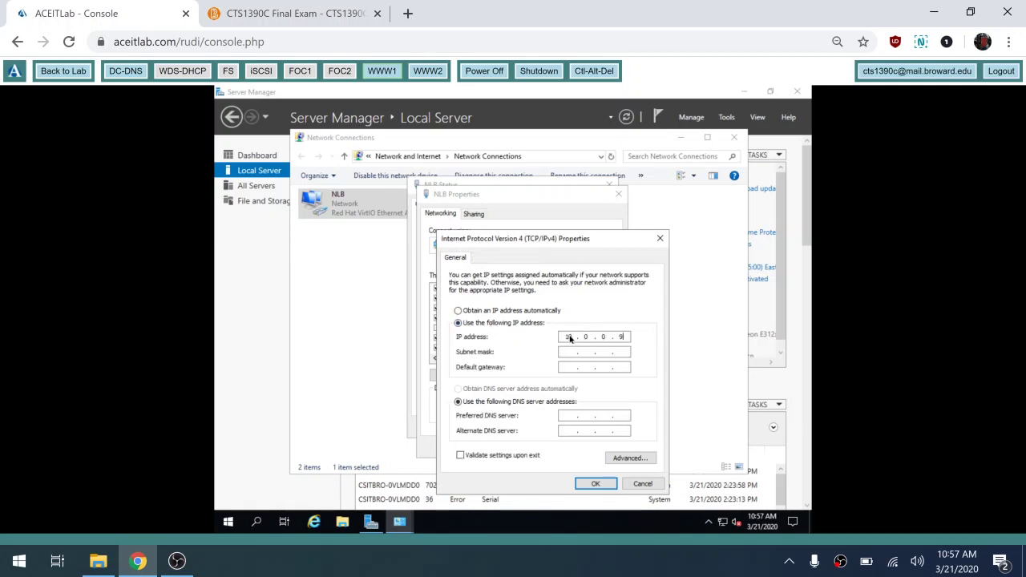
- Fill in mask 255.255.255.0 and DNS 10.0.0.2, then bring up DC-DNS's sign-in screen
key("Tab")
type("255 . 255 . 255")
left_click(564, 416)
type("10.0.0.2")
left_click(130, 71)
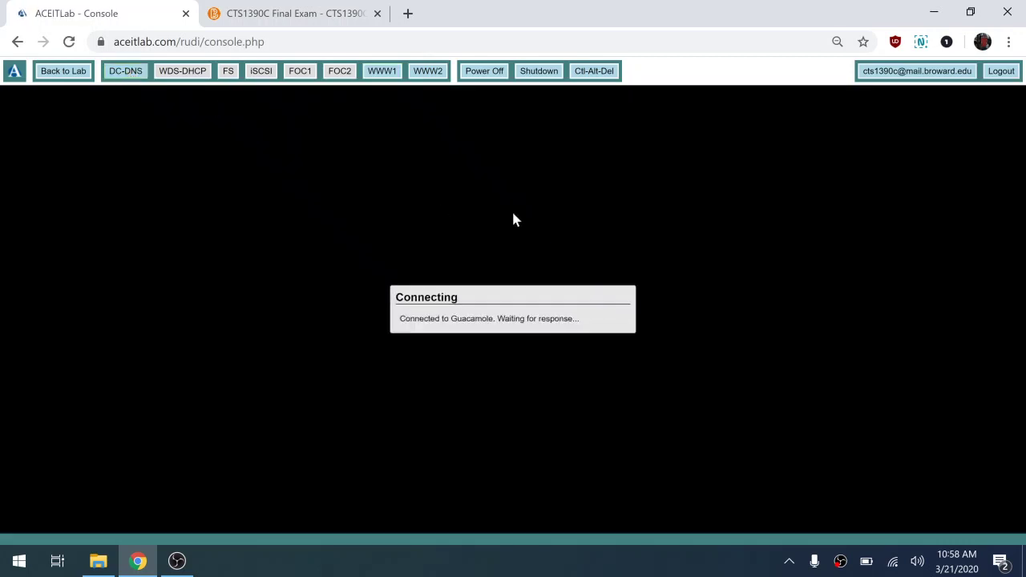
left_click(606, 73)
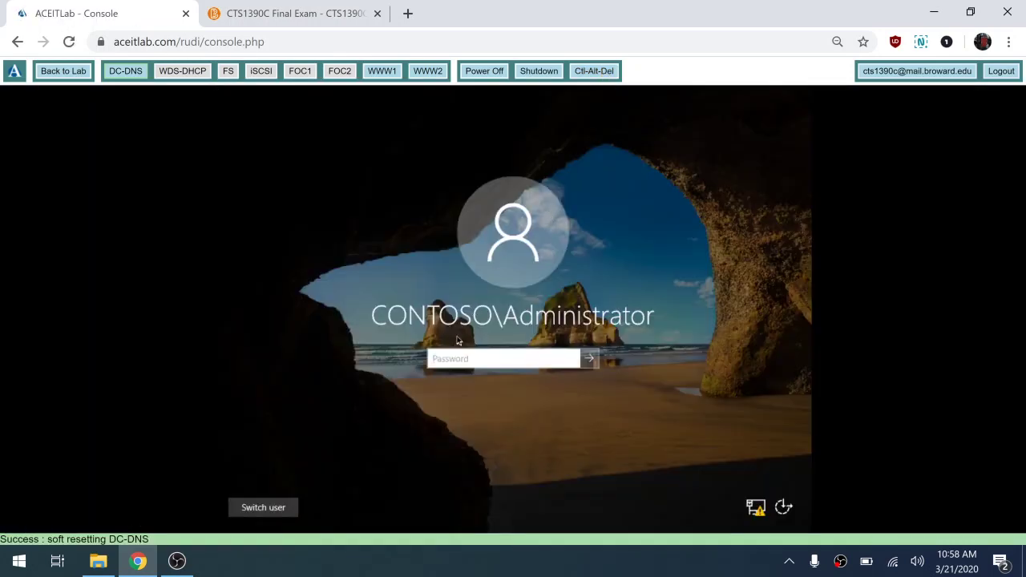
- Sign in to DC-DNS as CONTOSO\Administrator, check its Local Server IP, then return to WWW1
type("Pa$$w0rd")
left_click(570, 358)
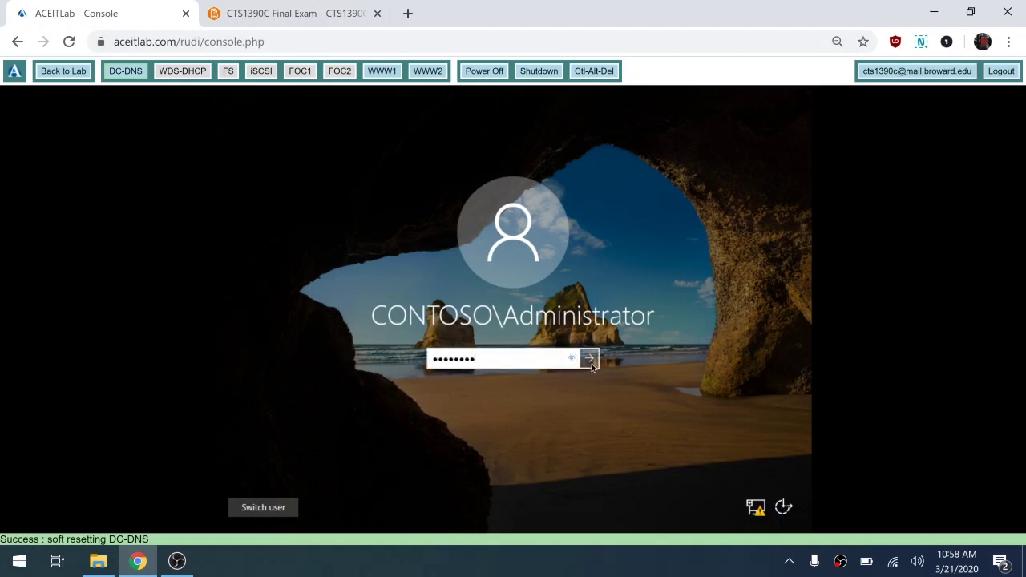
left_click(590, 360)
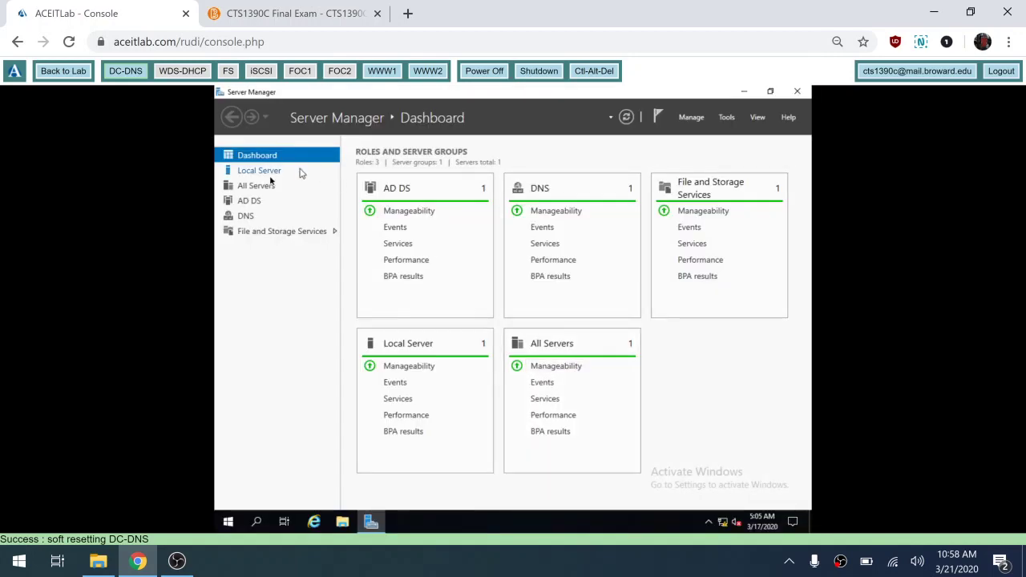
left_click(255, 171)
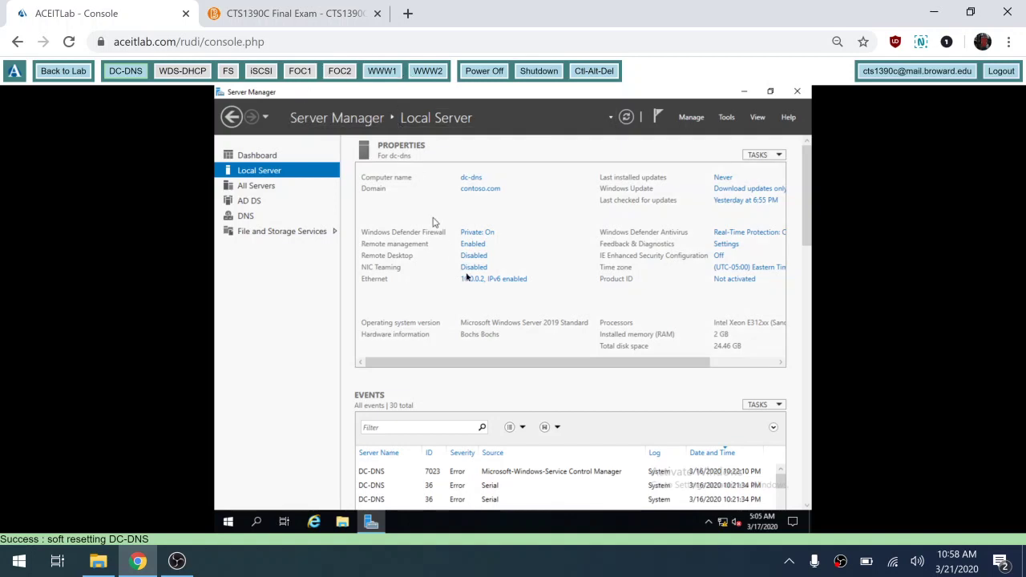
left_click(382, 72)
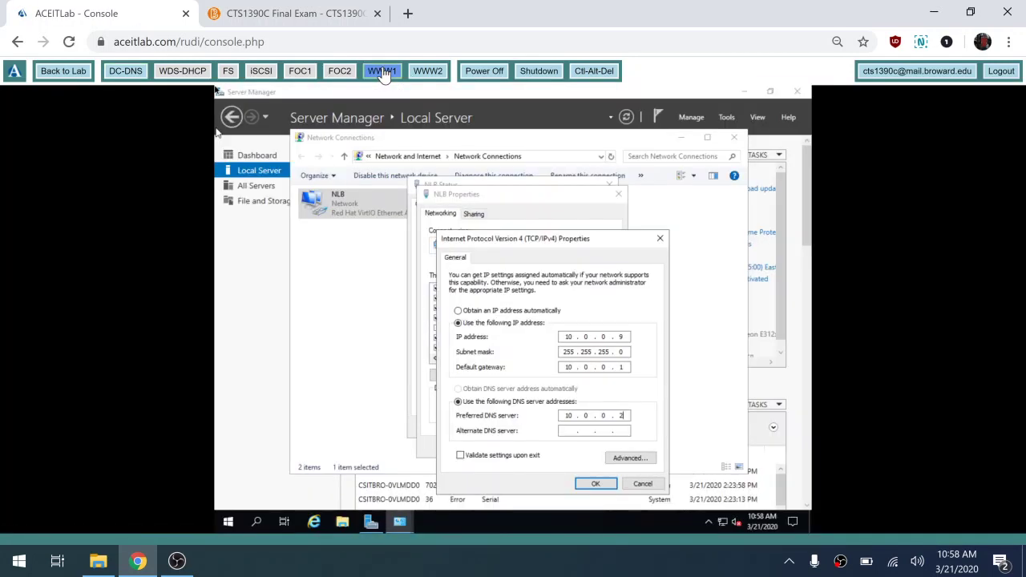
- Save the NLB adapter's static IPv4 settings and close its dialogs
left_click(594, 484)
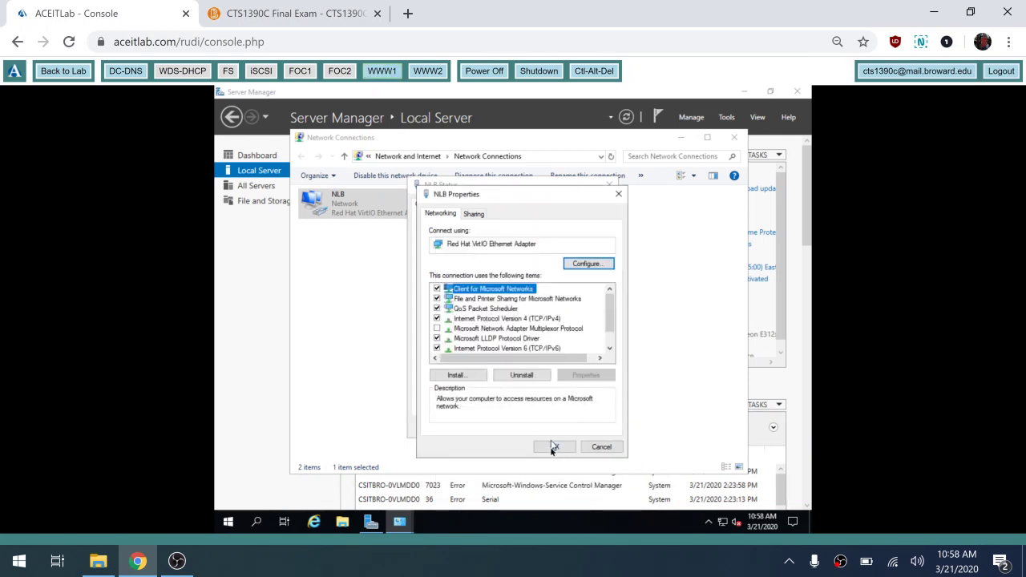
left_click(554, 447)
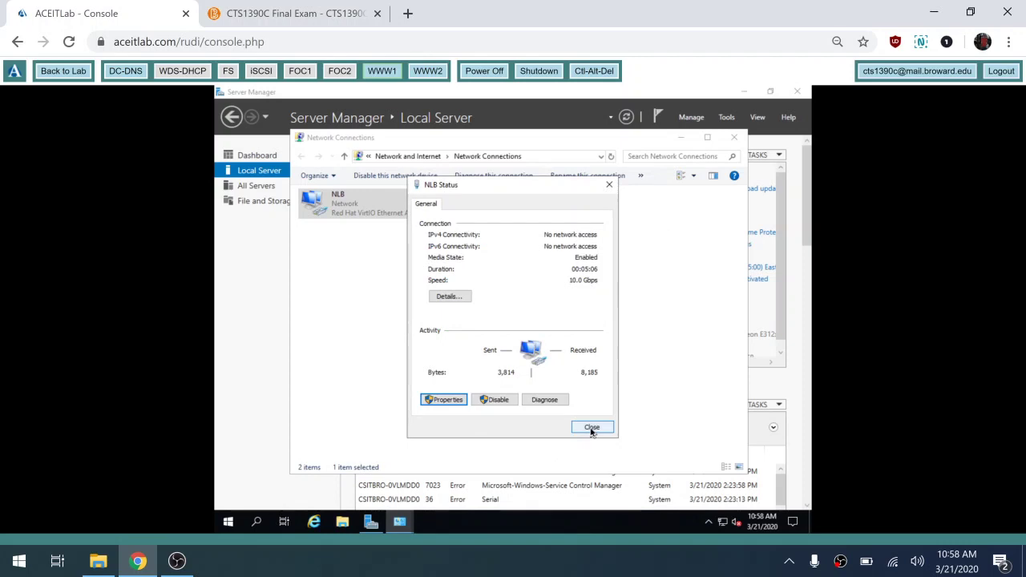
left_click(592, 428)
- Open the Private adapter's properties and recheck the exam's address diagram
double_click(485, 212)
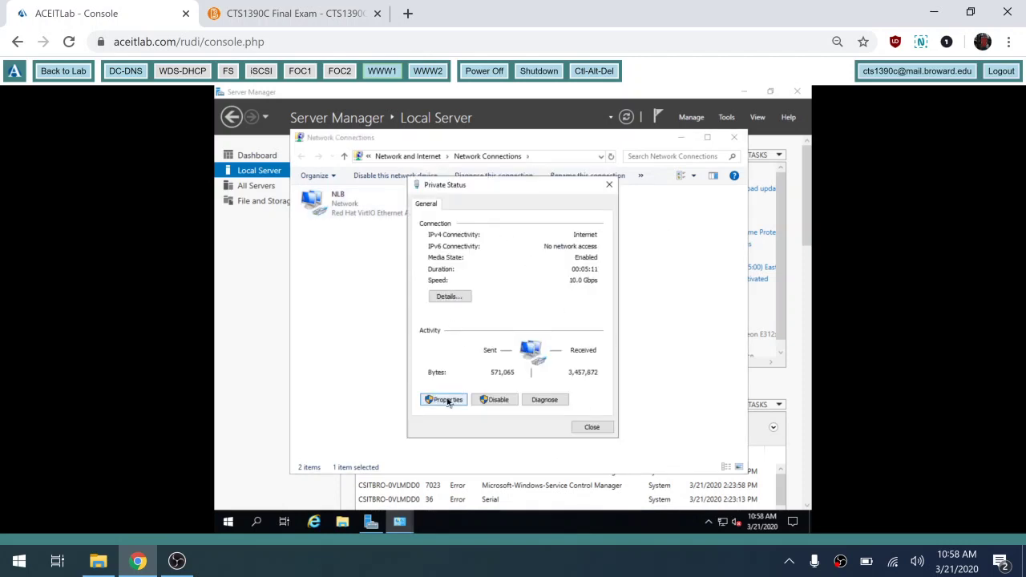
left_click(444, 399)
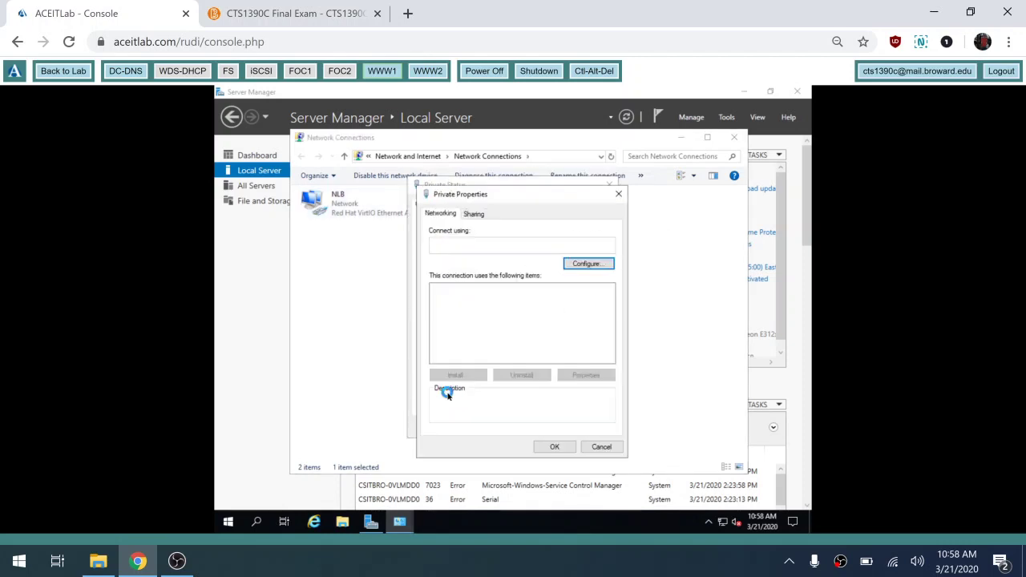
left_click(307, 15)
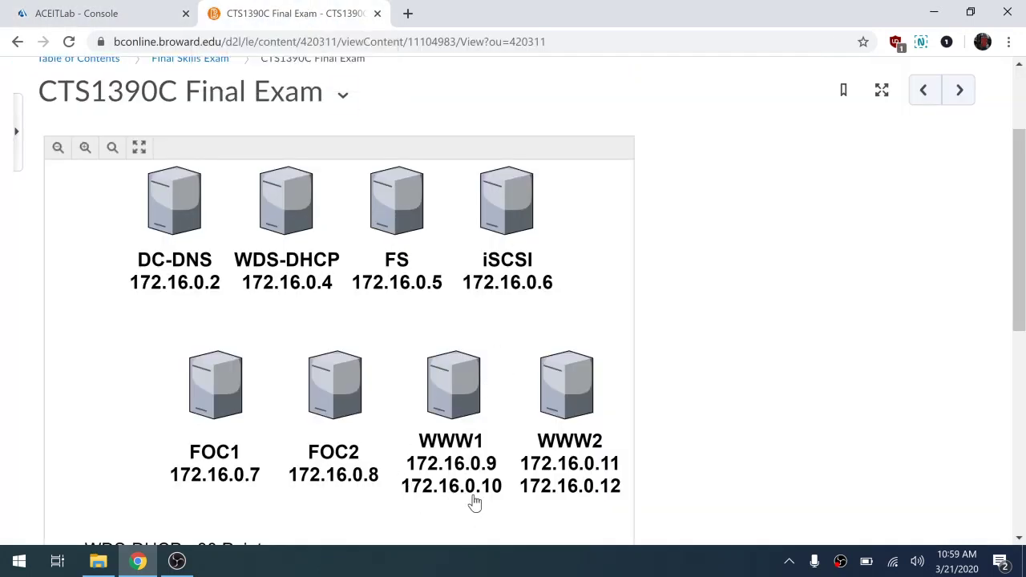
left_click(112, 14)
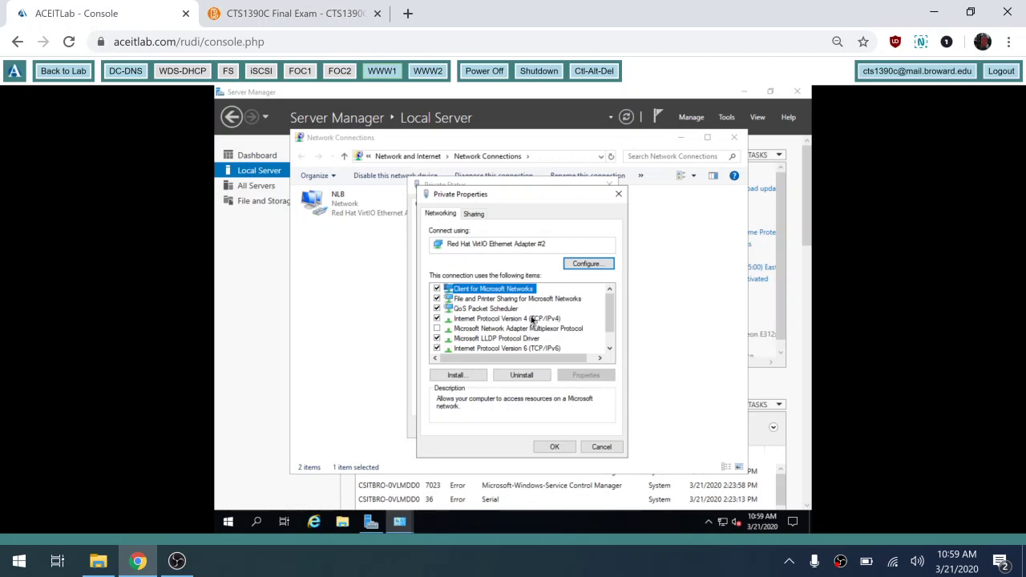
- Give the Private adapter static IPv4 10.0.0.10, mask 255.255.255.0, gateway 10.0.0.1, DNS 10.0.0.2
left_click(532, 321)
left_click(599, 377)
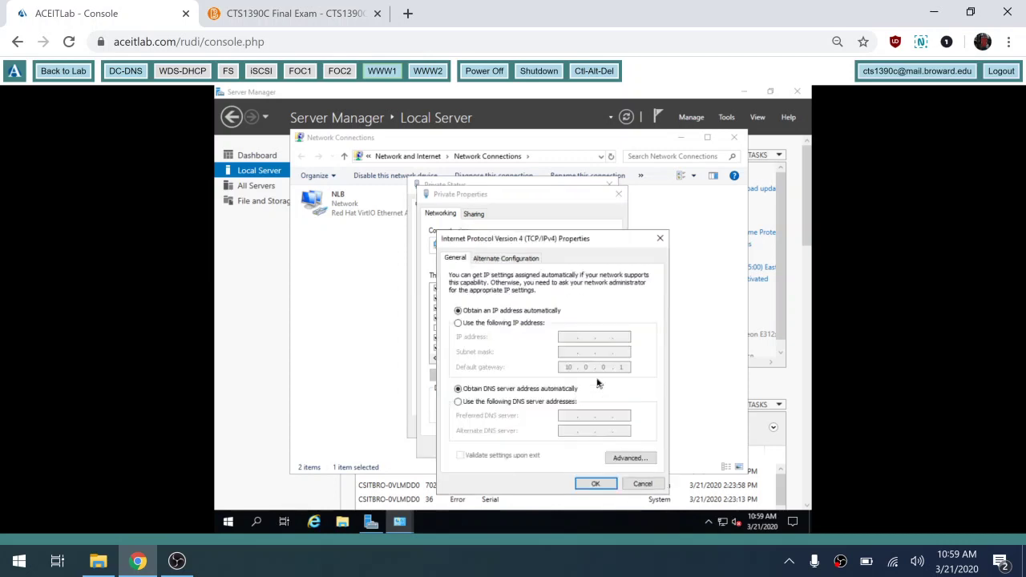
left_click(500, 323)
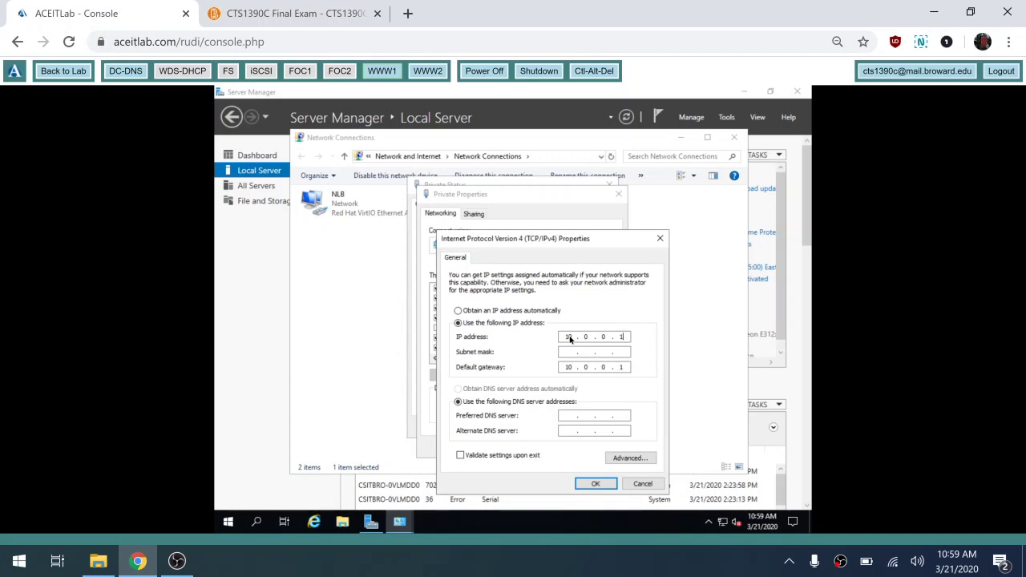
key("Tab")
type("255 . 255 . 255 . 0")
left_click(566, 416)
- Save the Private settings, accept the multiple-gateways warning, and close Network Connections
left_click(597, 484)
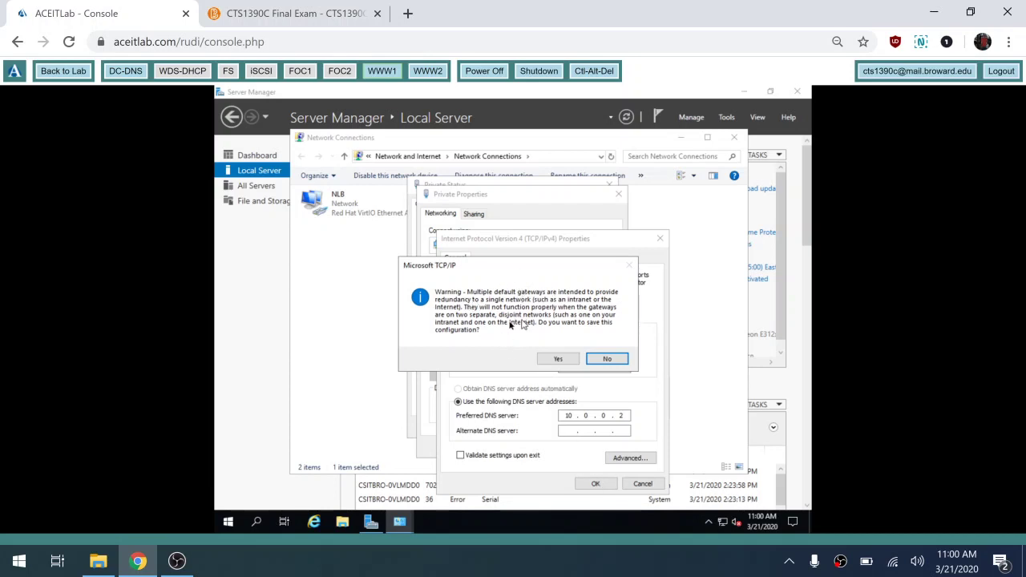
left_click(555, 359)
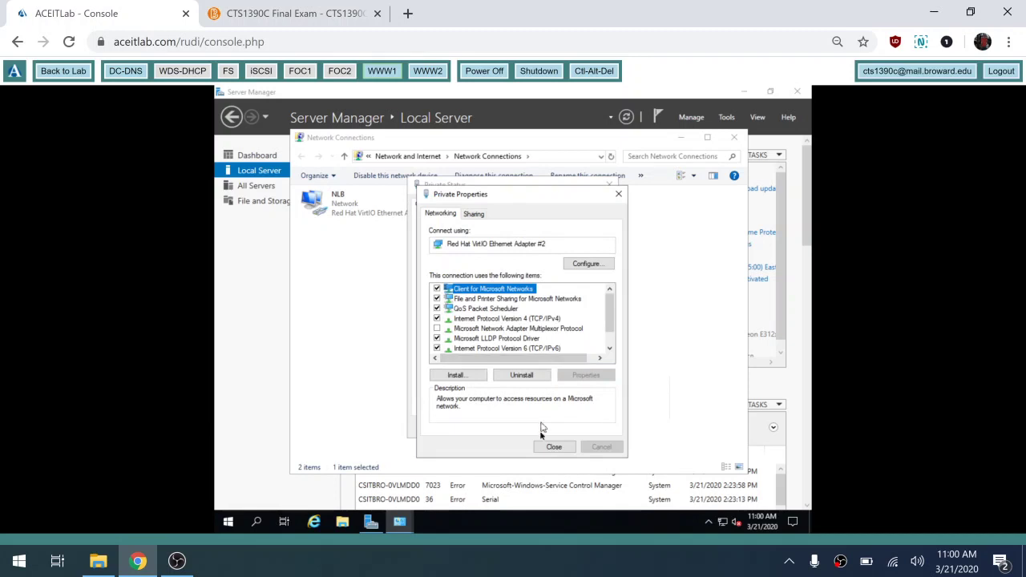
left_click(554, 446)
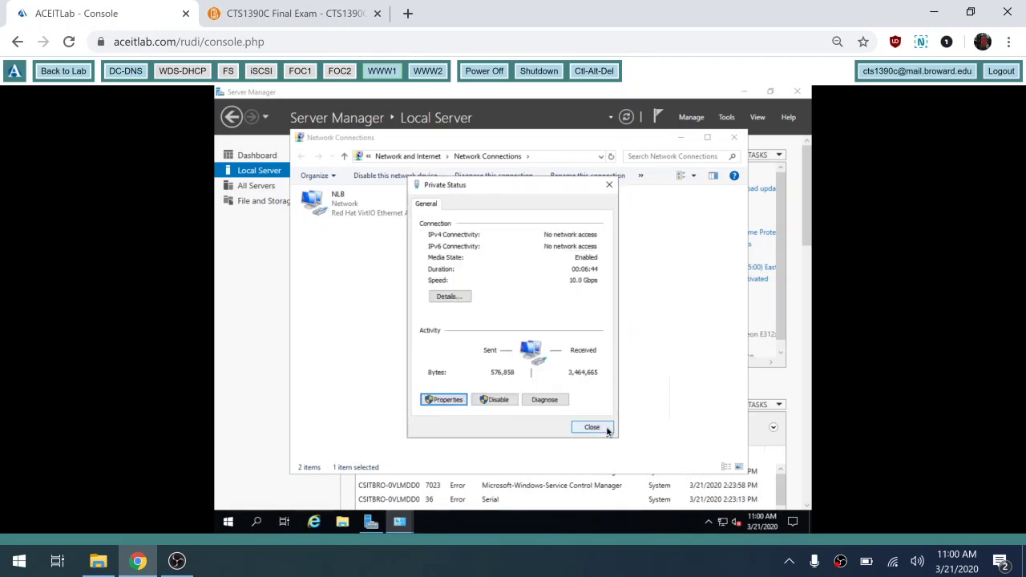
left_click(606, 427)
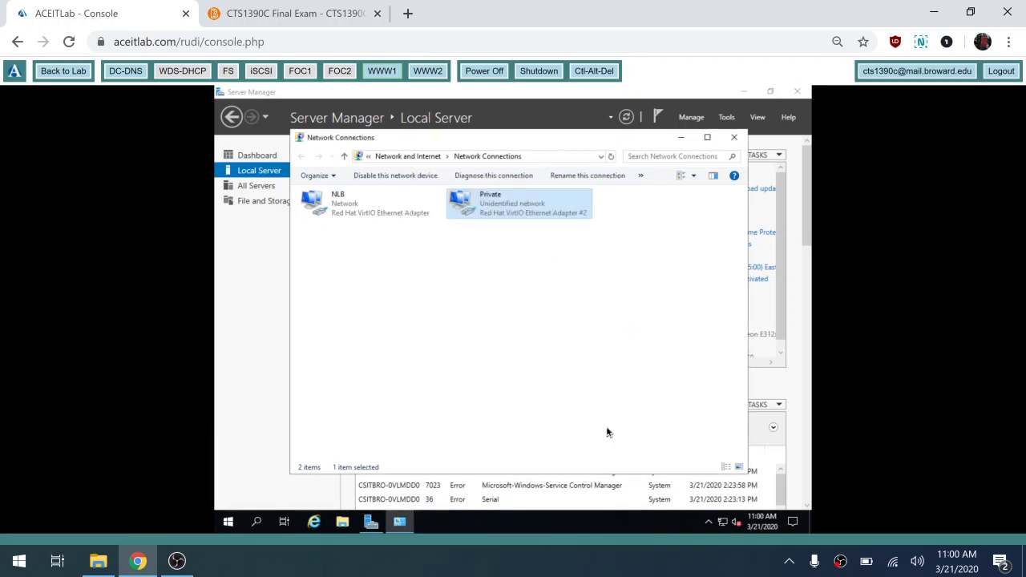
left_click(734, 137)
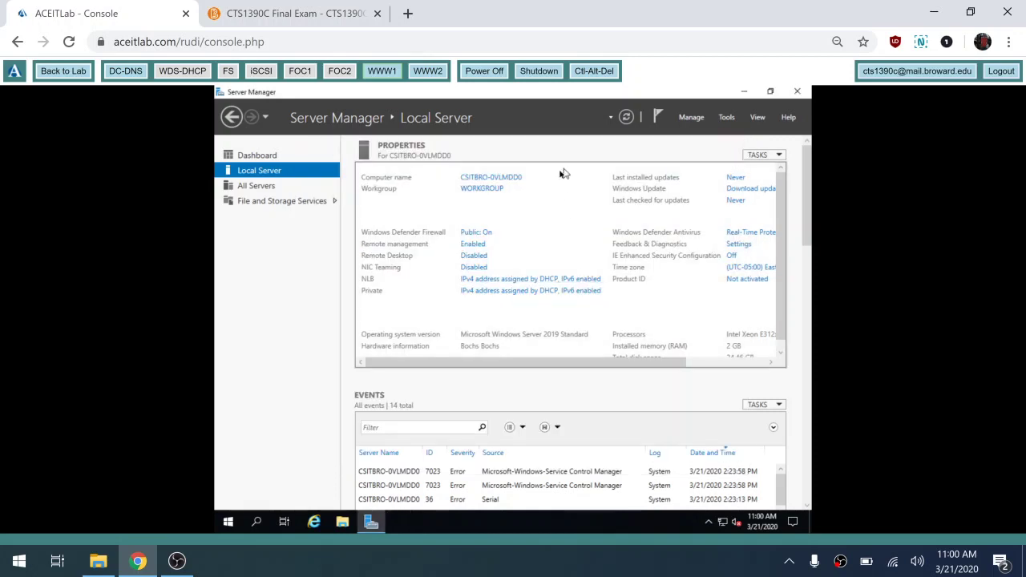
- Refresh WWW1's Local Server and review the Private adapter's connection details
left_click(628, 118)
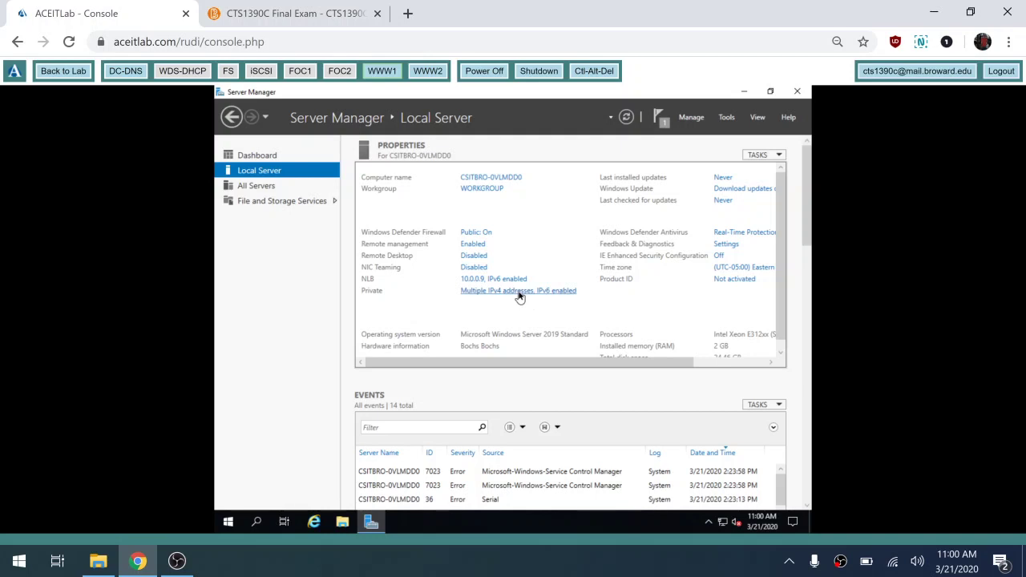
left_click(519, 292)
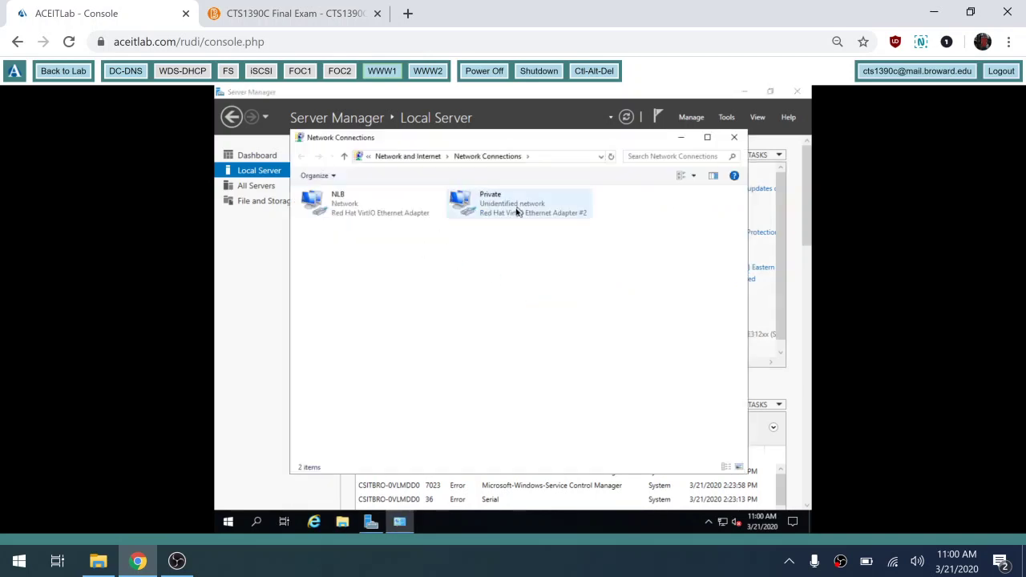
double_click(510, 211)
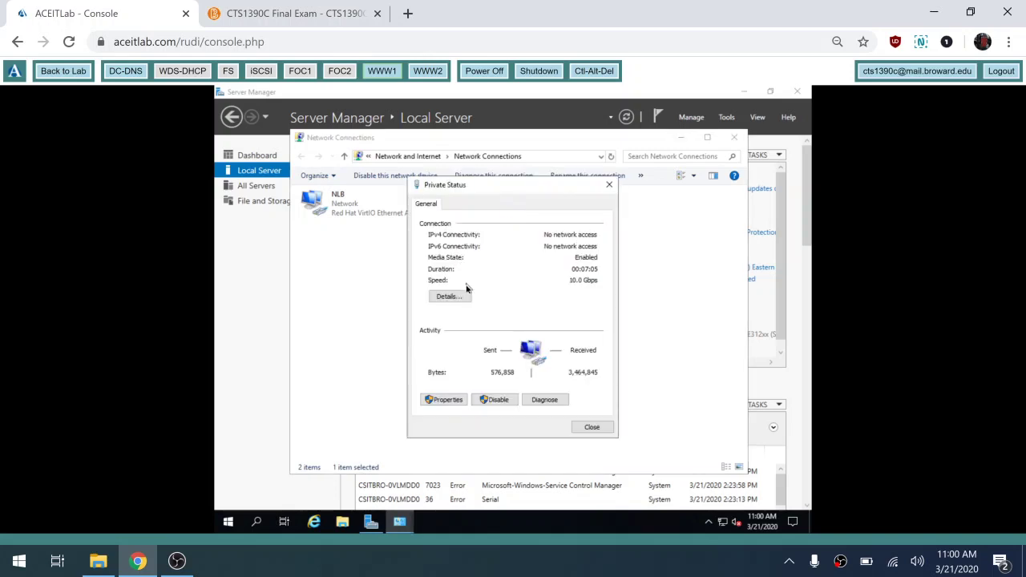
left_click(449, 297)
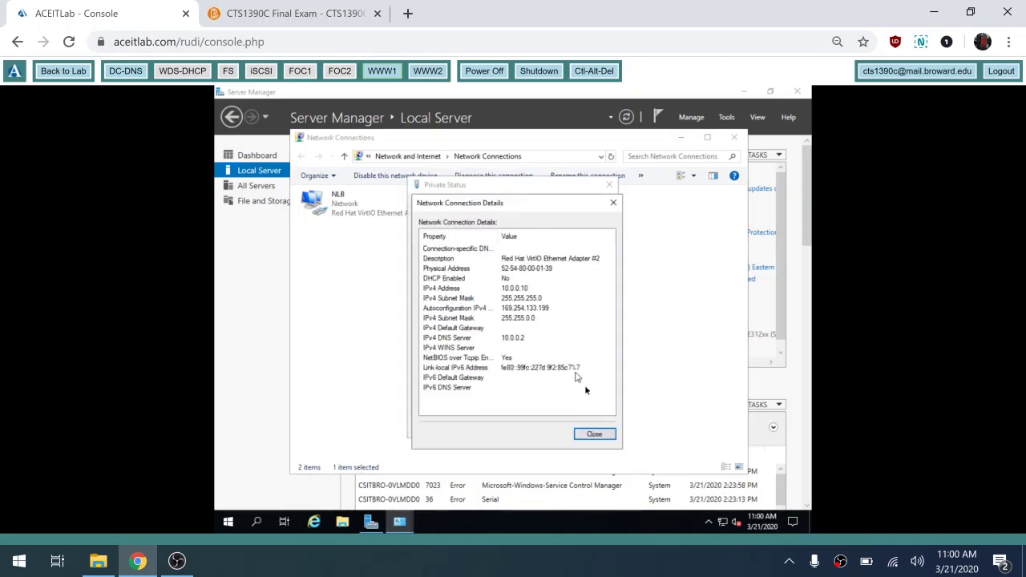
left_click(591, 434)
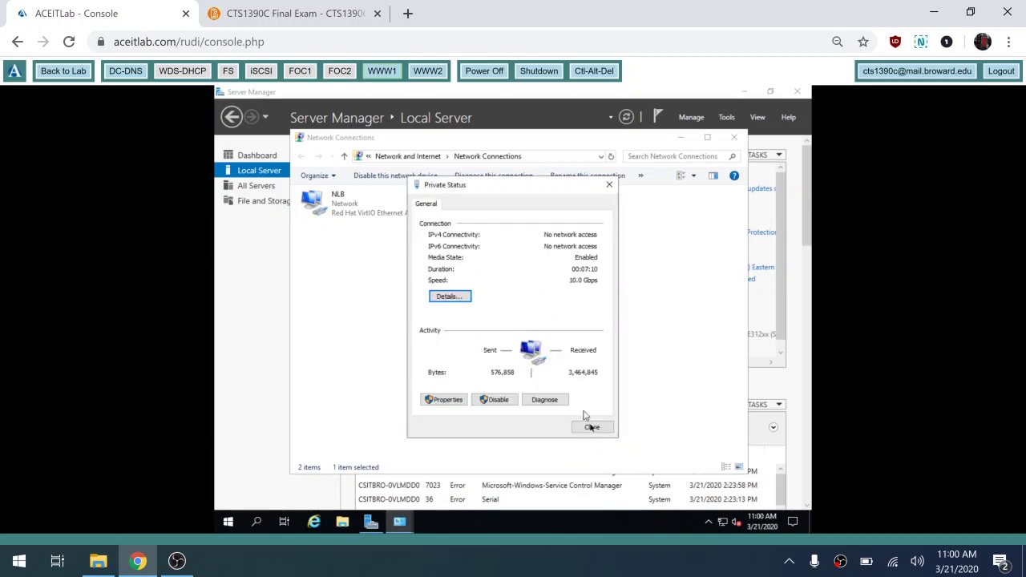
left_click(592, 428)
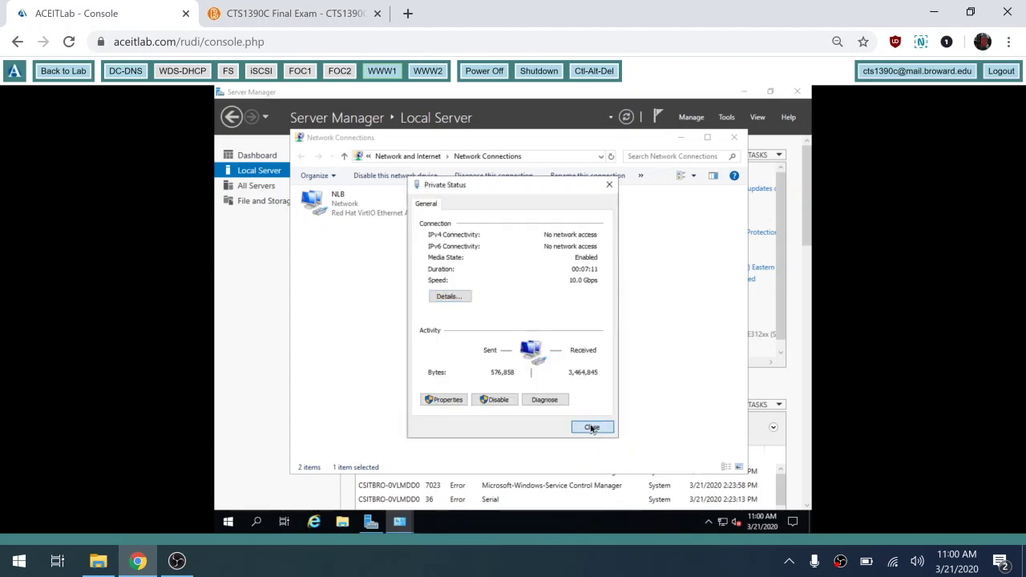
- Close Network Connections, refresh WWW1's properties, and switch the console to WWW2
left_click(735, 137)
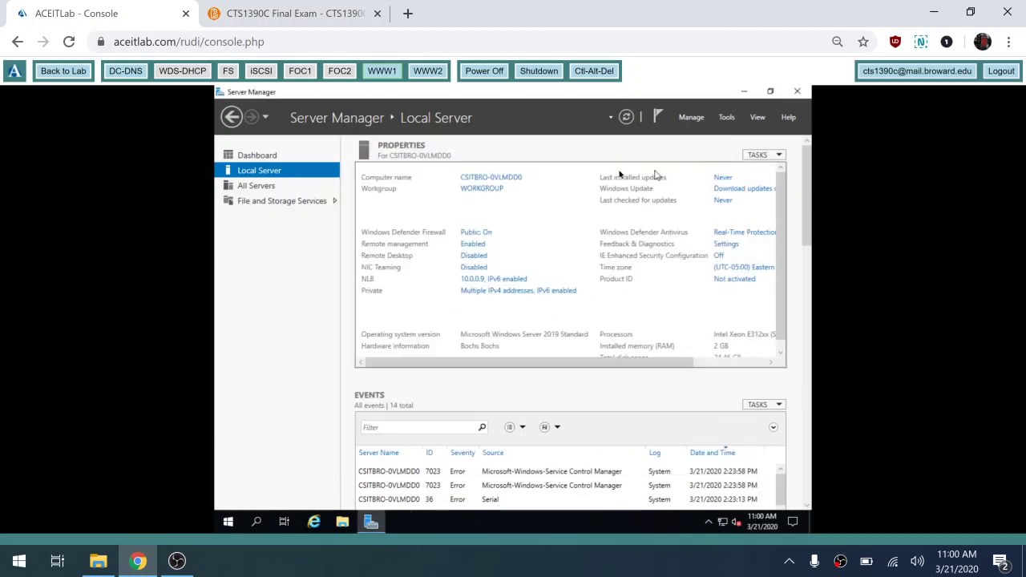
left_click(629, 120)
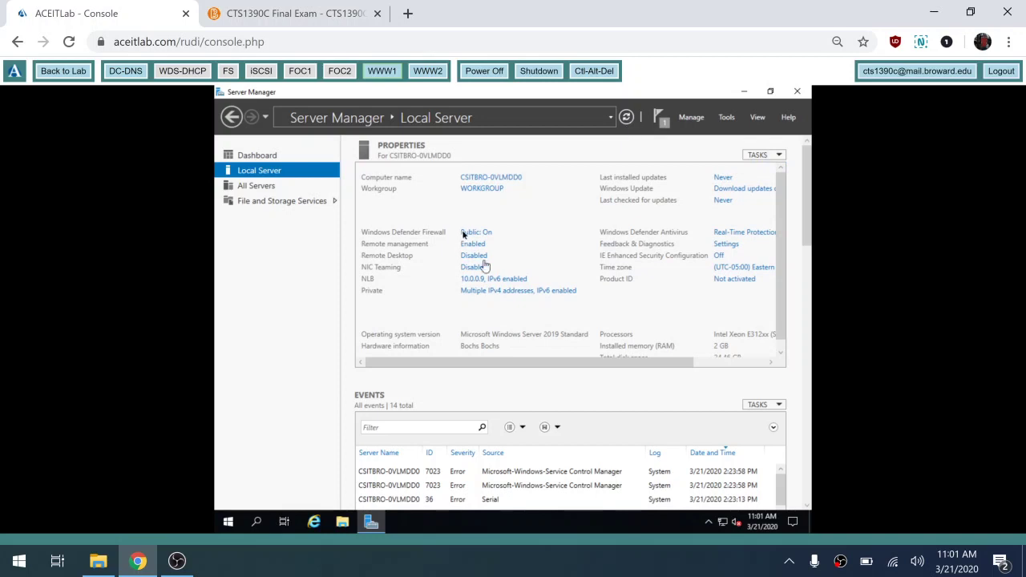
left_click(427, 74)
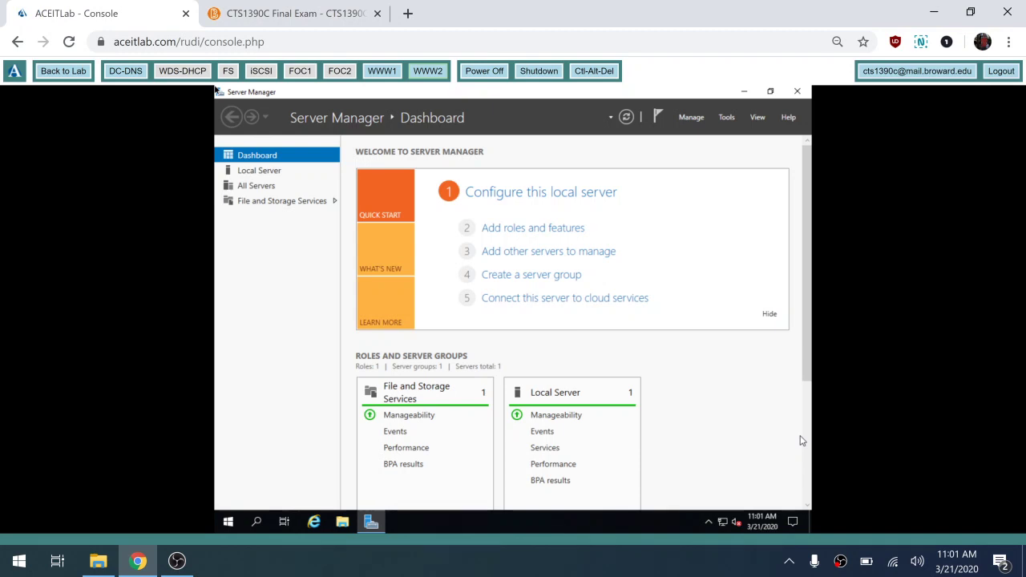
- View WWW2's Local Server page, then open WWW1's network connections
left_click(265, 171)
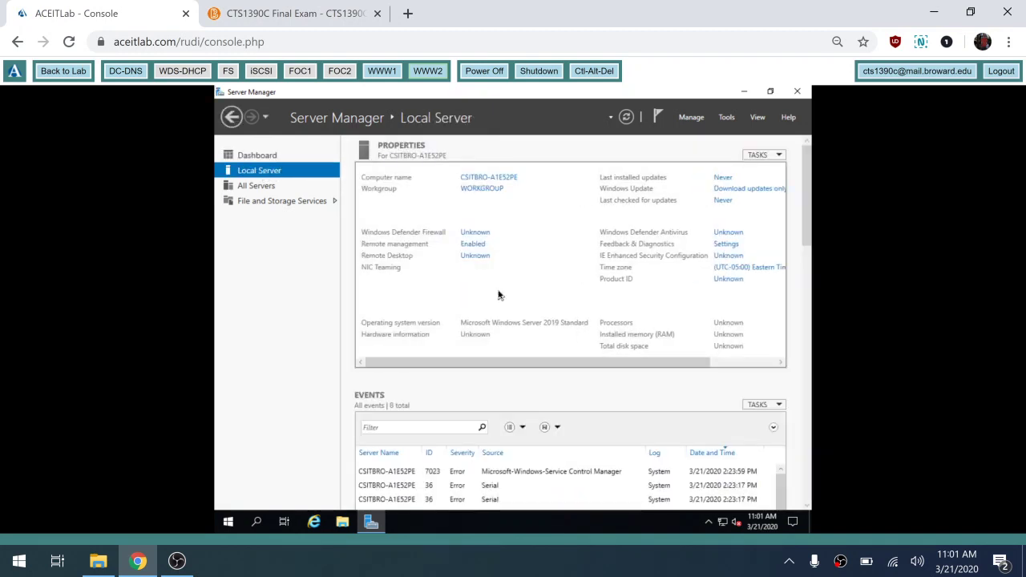
left_click(382, 72)
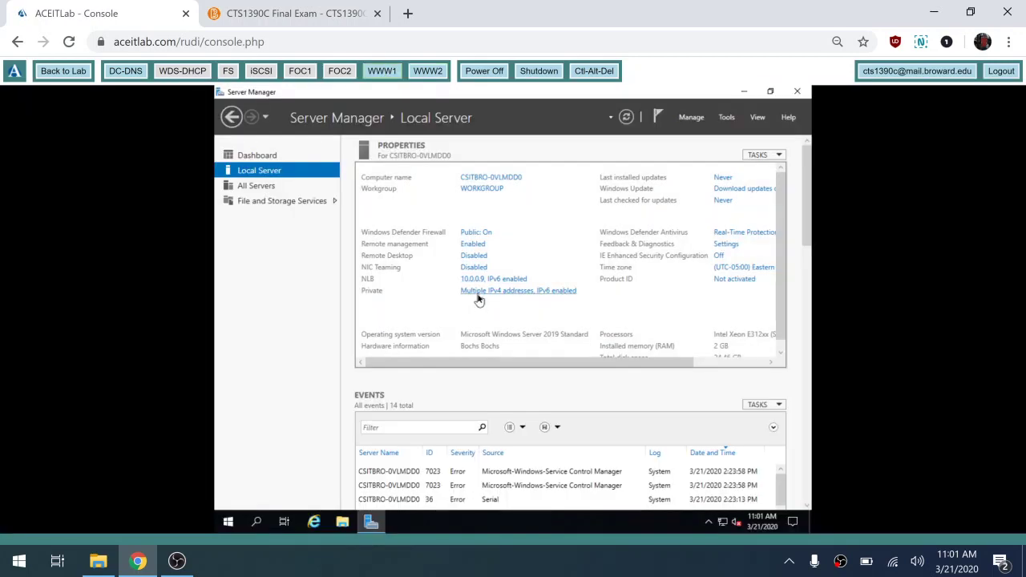
left_click(479, 298)
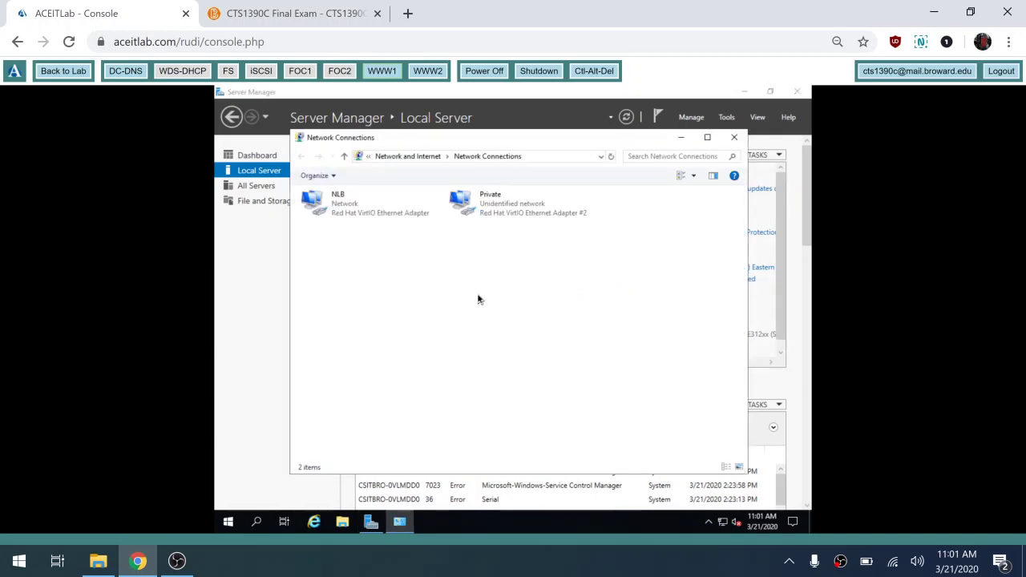
- Review WWW1's Private adapter details (IPv4 10.0.0.10, DNS 10.0.0.2) and return to WWW2
double_click(501, 203)
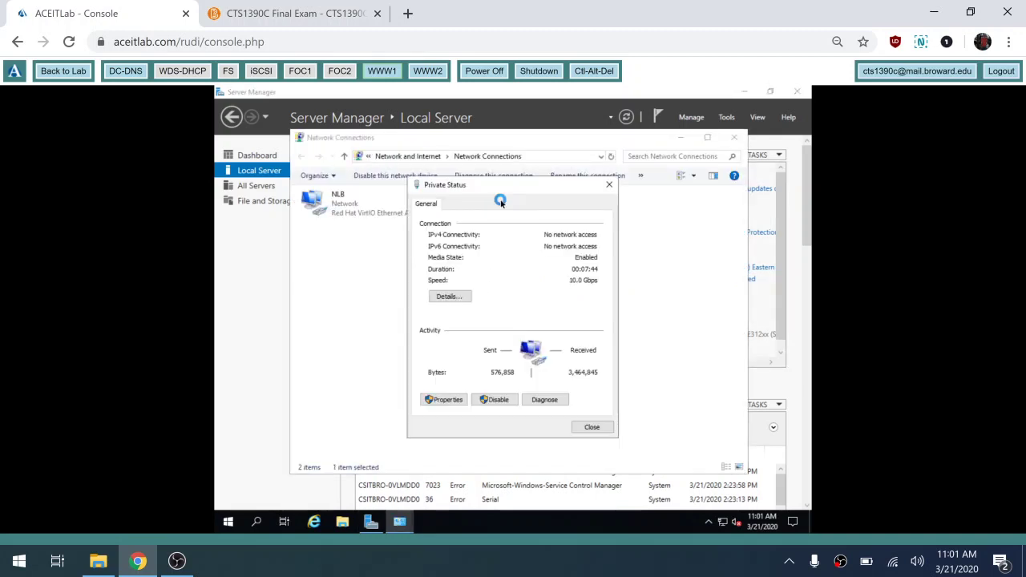
left_click(449, 299)
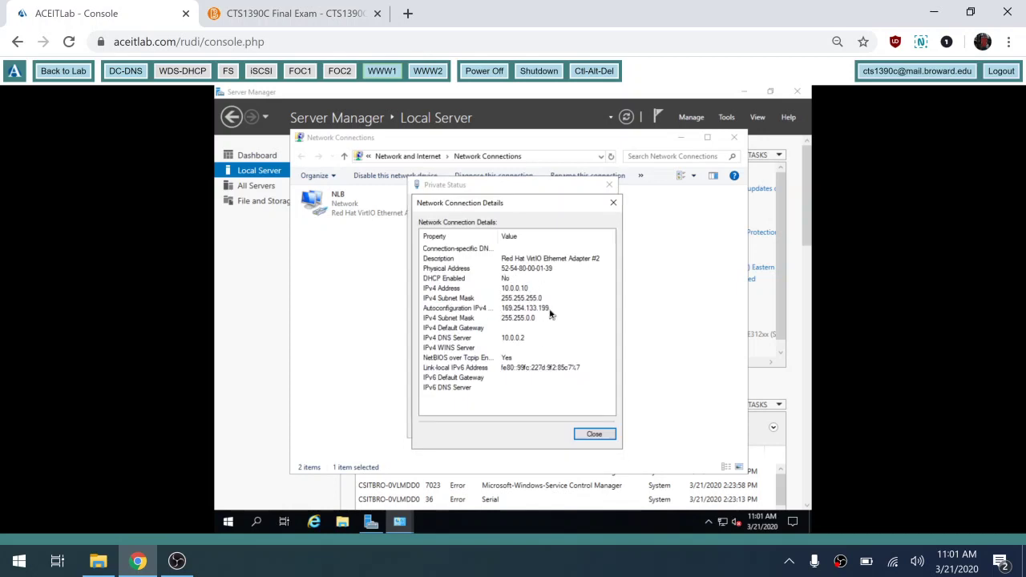
left_click(591, 434)
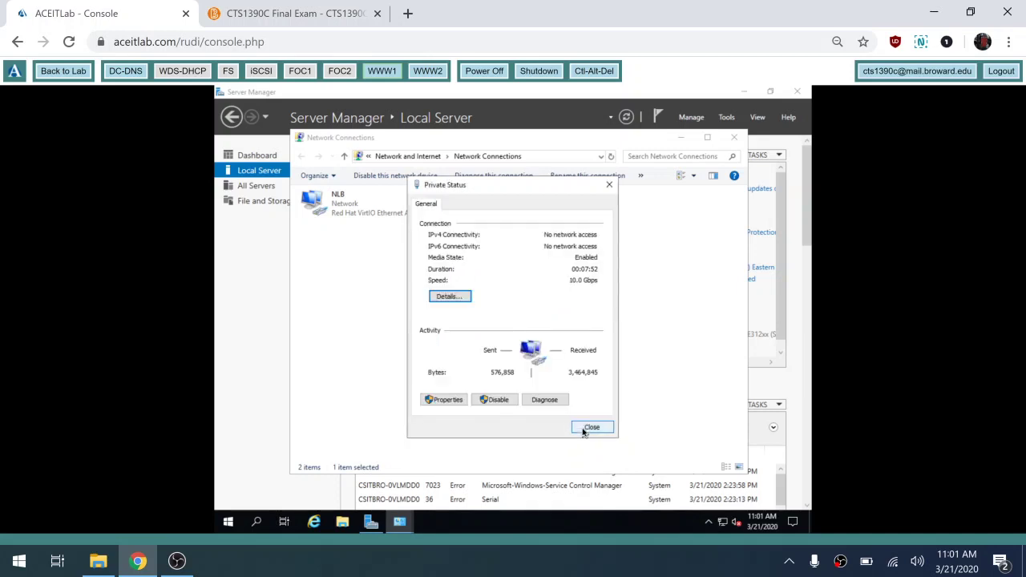
left_click(591, 427)
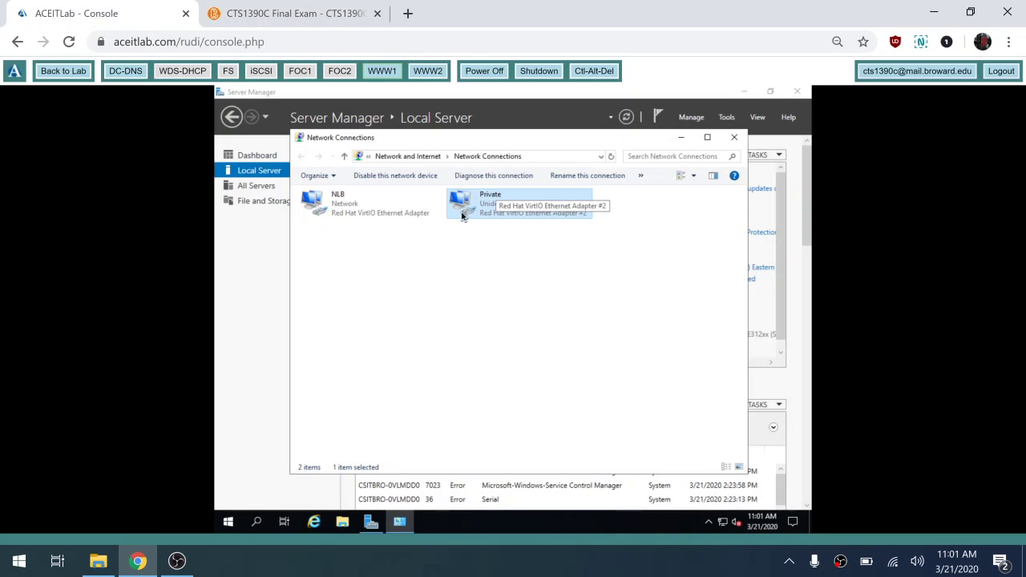
key("alt+p")
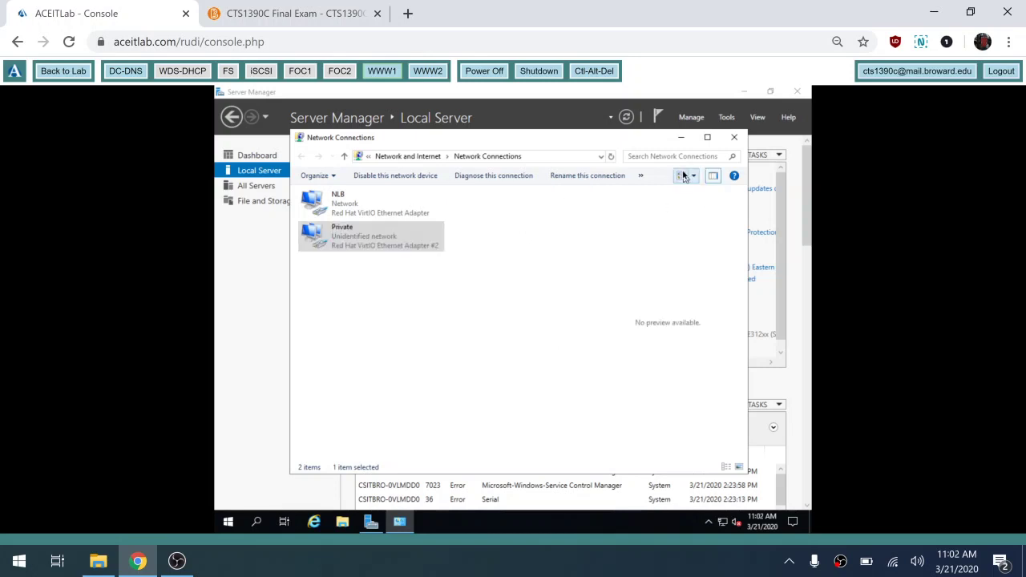
left_click(428, 71)
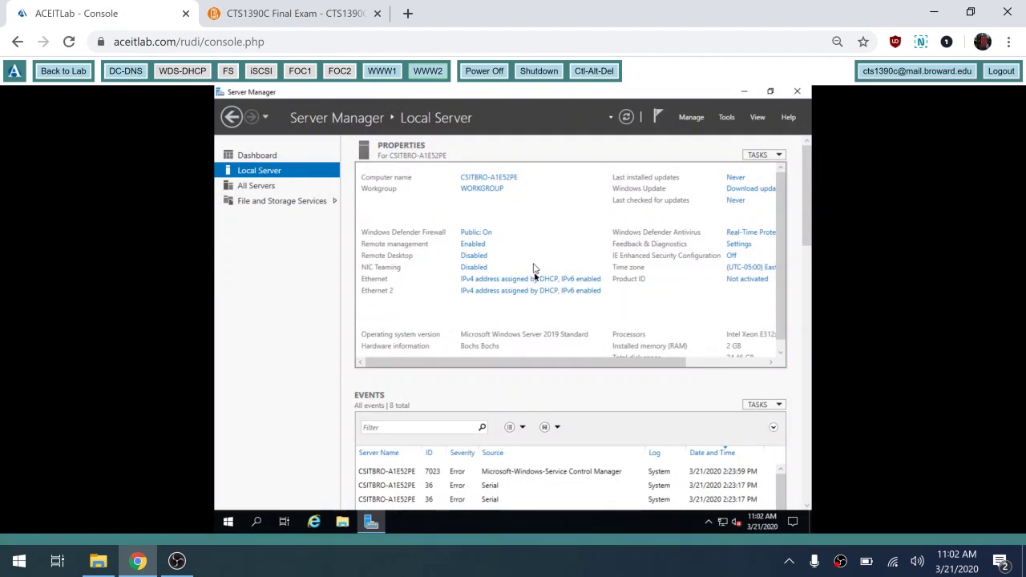
- Check the connection details of WWW2's Ethernet adapter
left_click(522, 280)
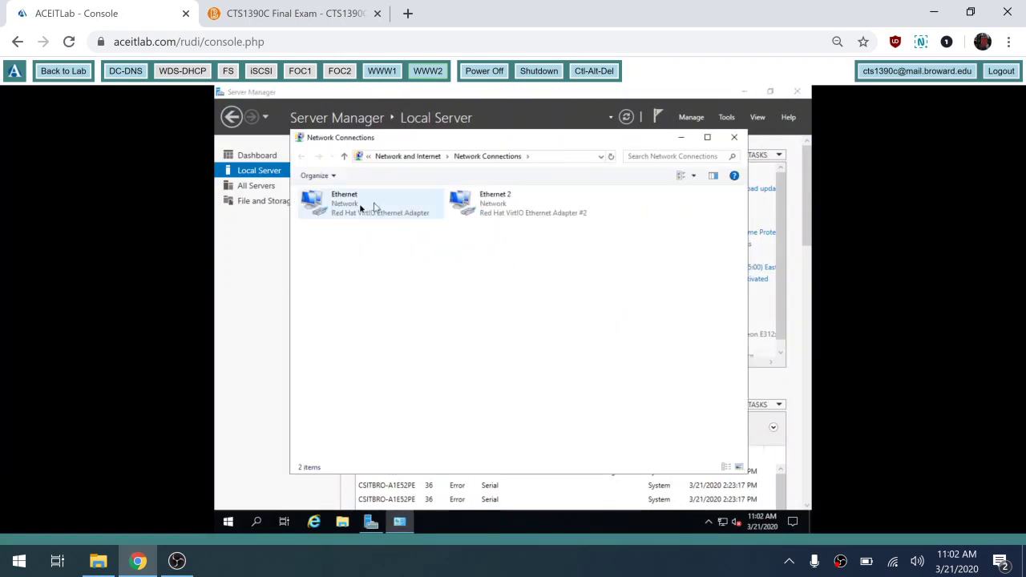
left_click(339, 213)
double_click(339, 213)
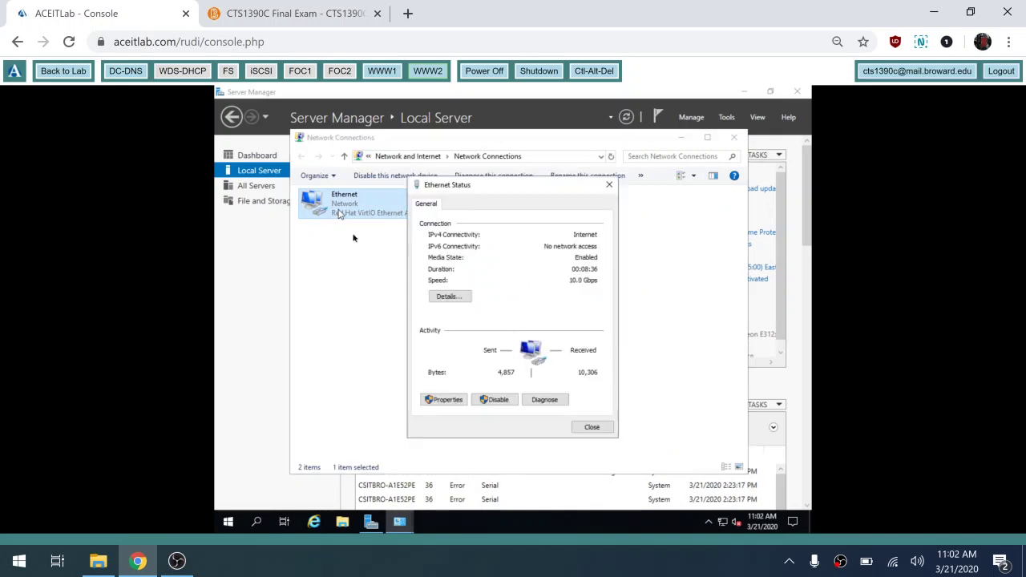
left_click(446, 299)
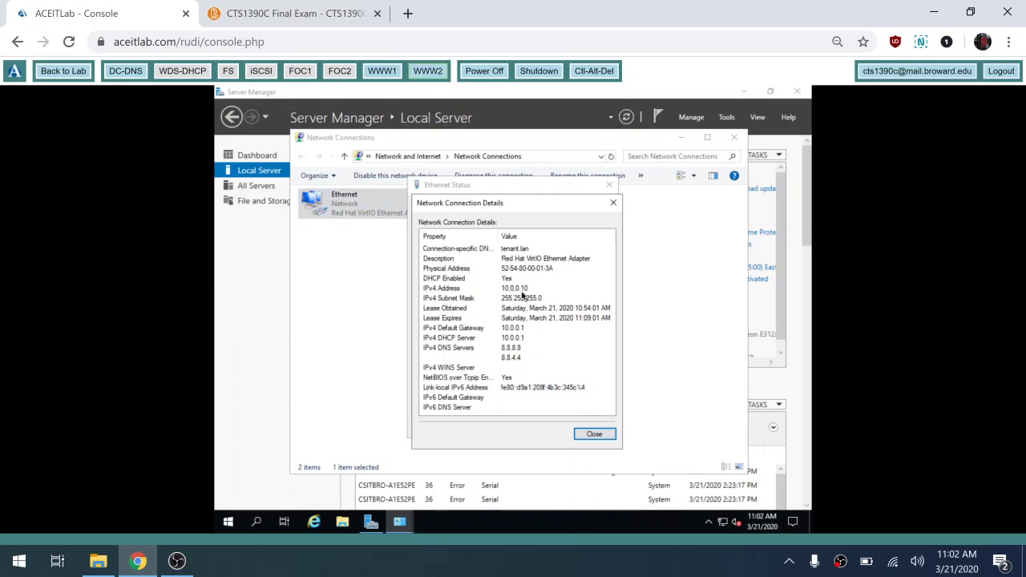
left_click(594, 434)
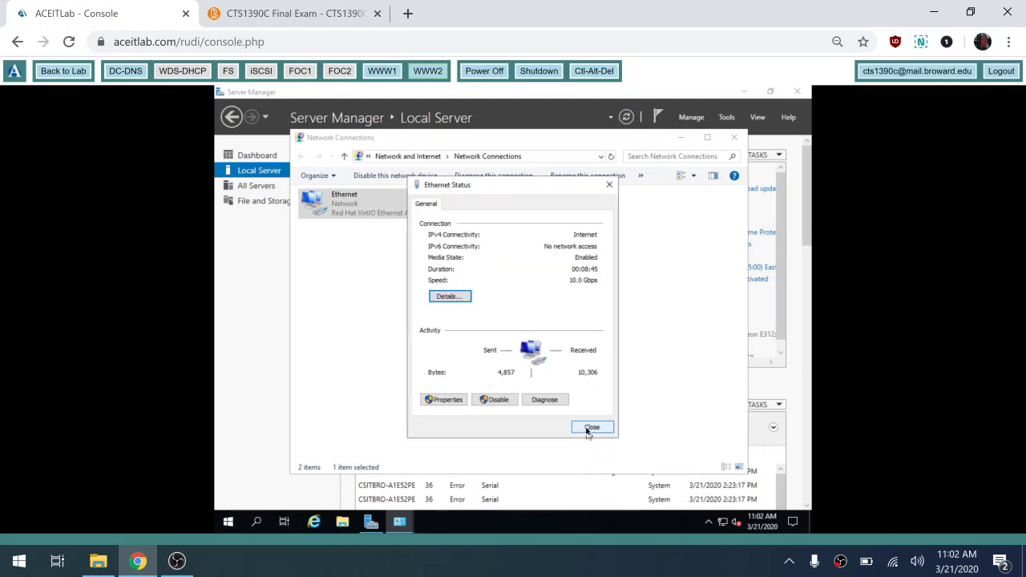
left_click(591, 426)
- Disable WWW2's Ethernet and Ethernet 2 adapters, then switch the console to WWW1
left_click(382, 178)
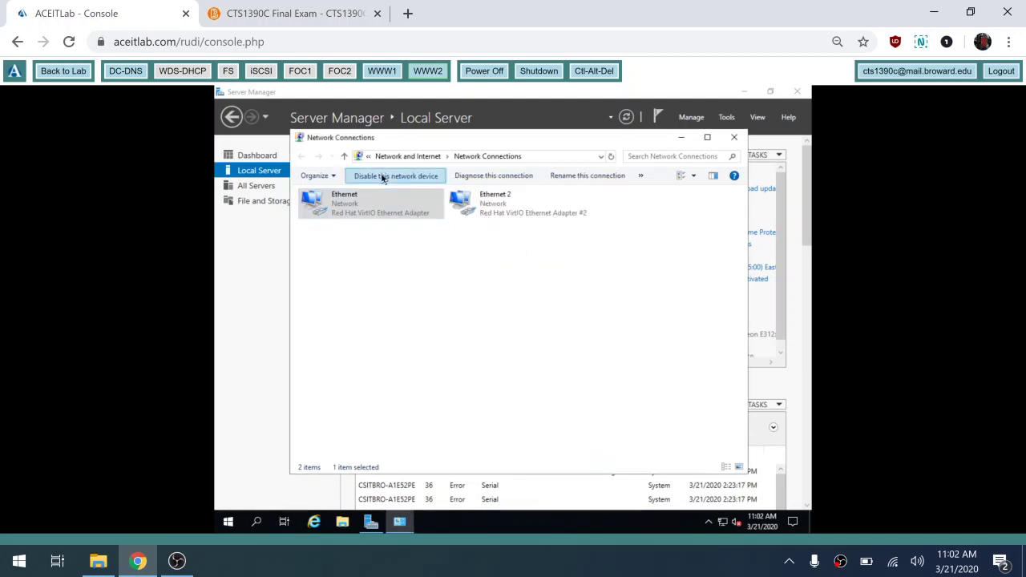
left_click(499, 195)
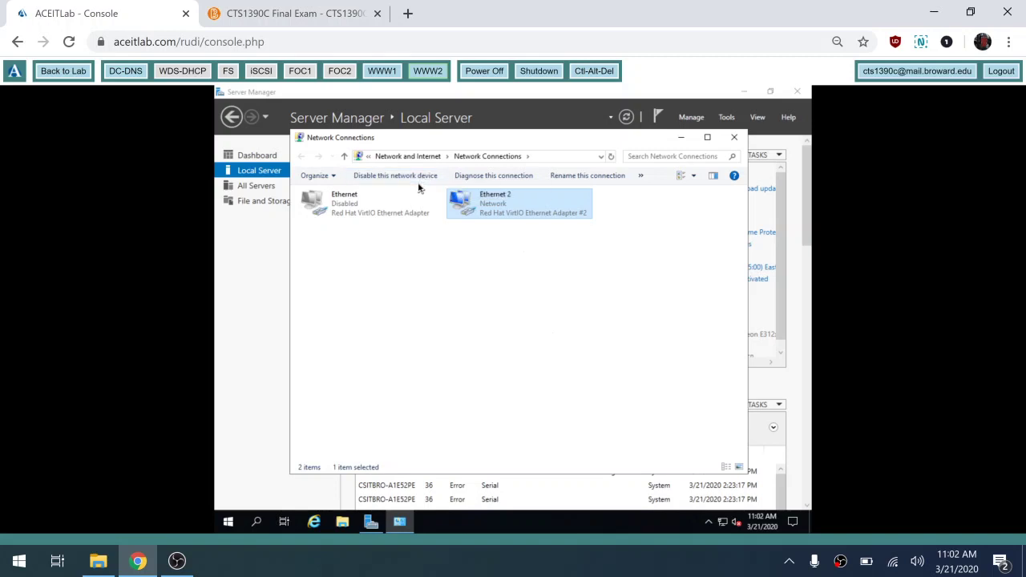
left_click(422, 178)
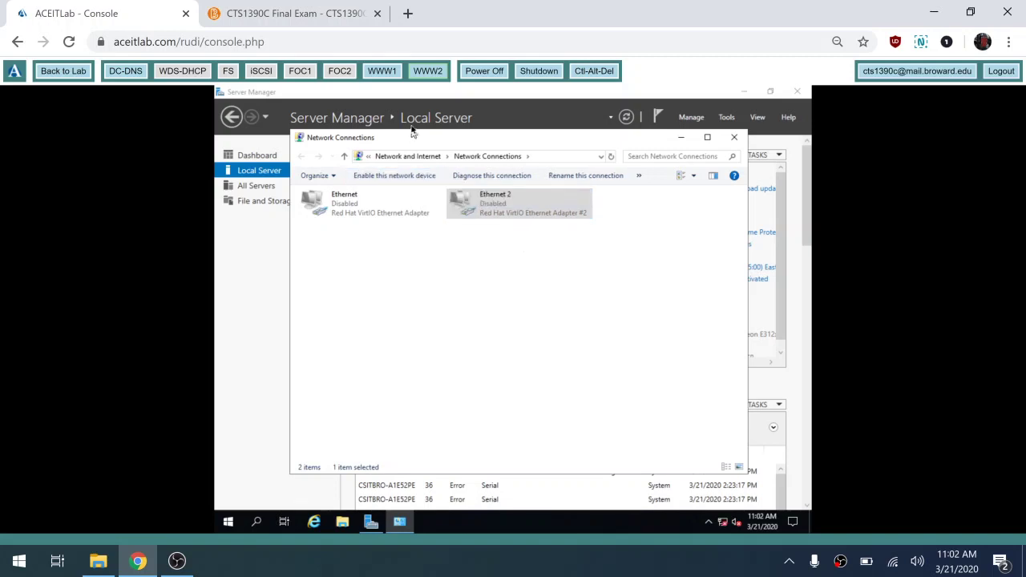
left_click(388, 74)
left_click(383, 78)
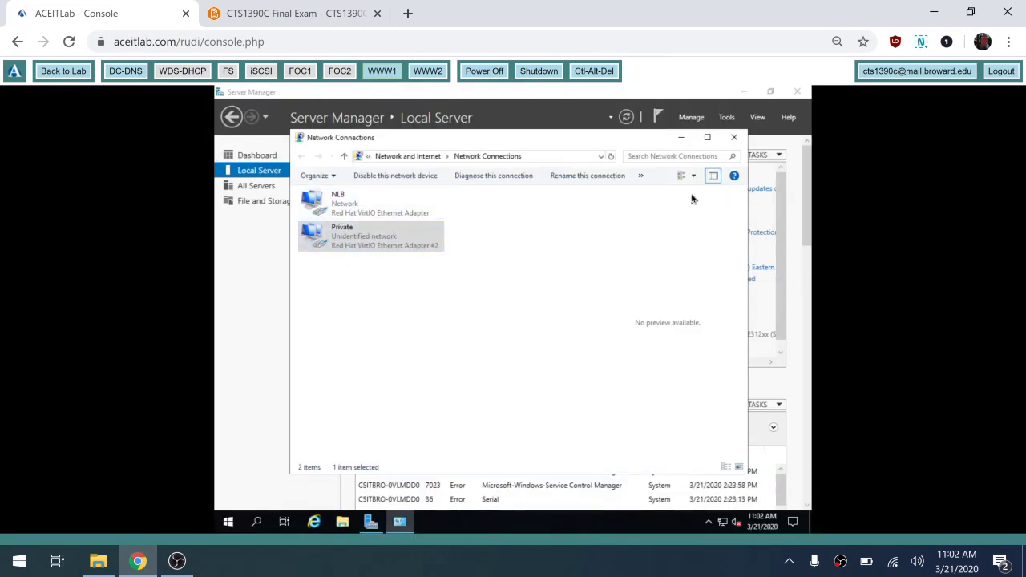
- Cycle the adapter view layouts back to tiles and hide the preview pane
left_click(680, 176)
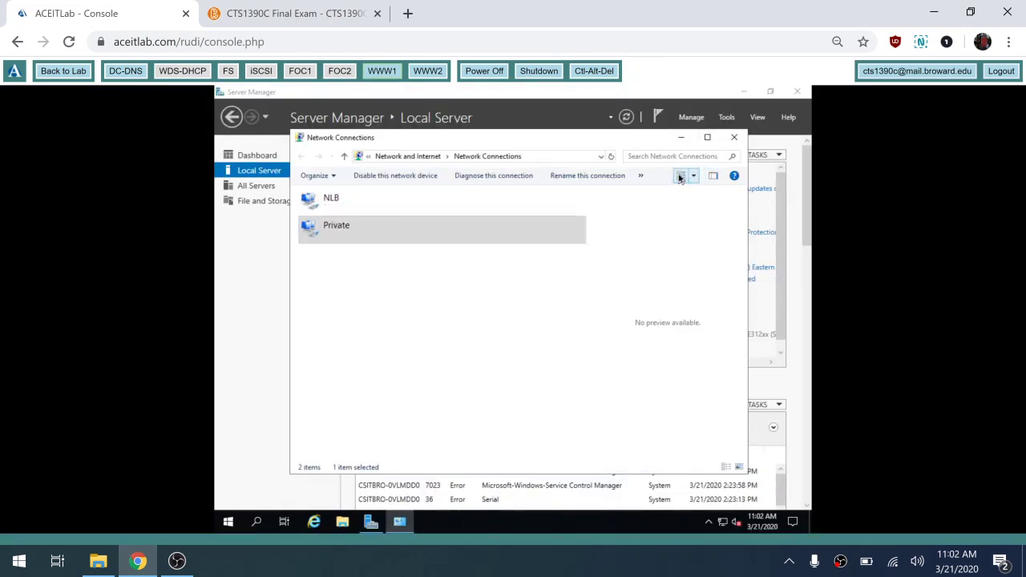
left_click(680, 176)
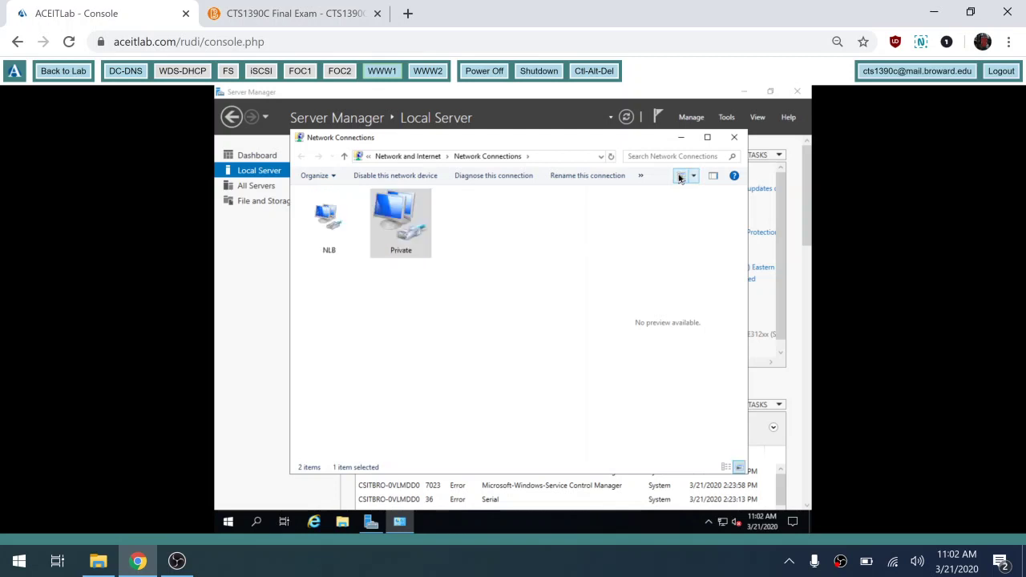
left_click(680, 176)
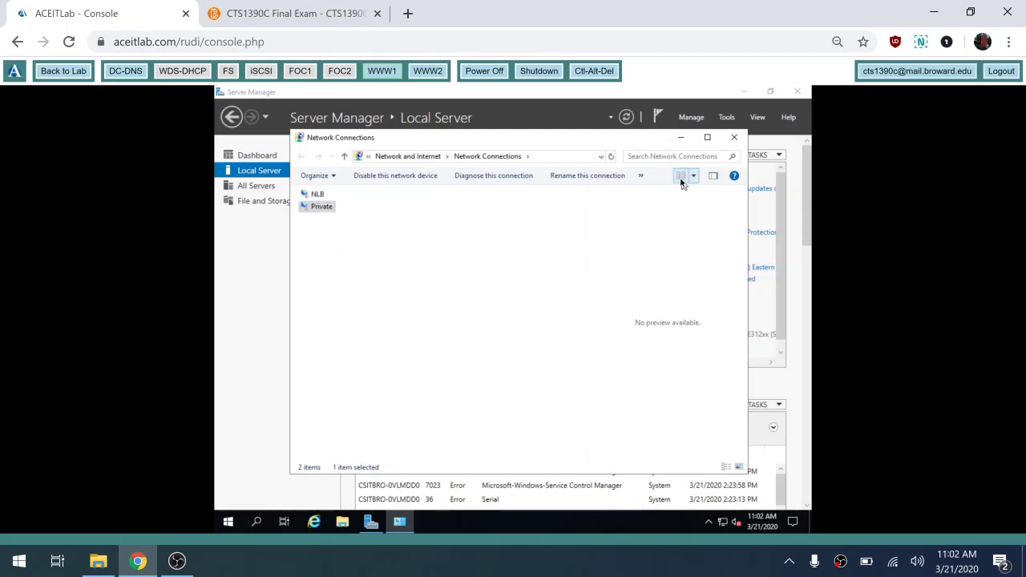
left_click(680, 177)
left_click(681, 178)
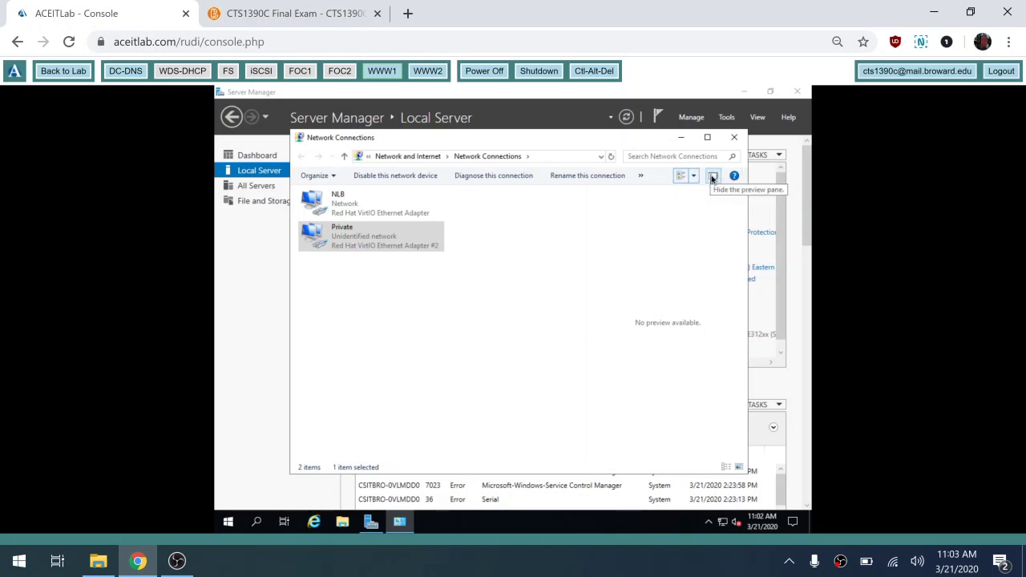
left_click(712, 178)
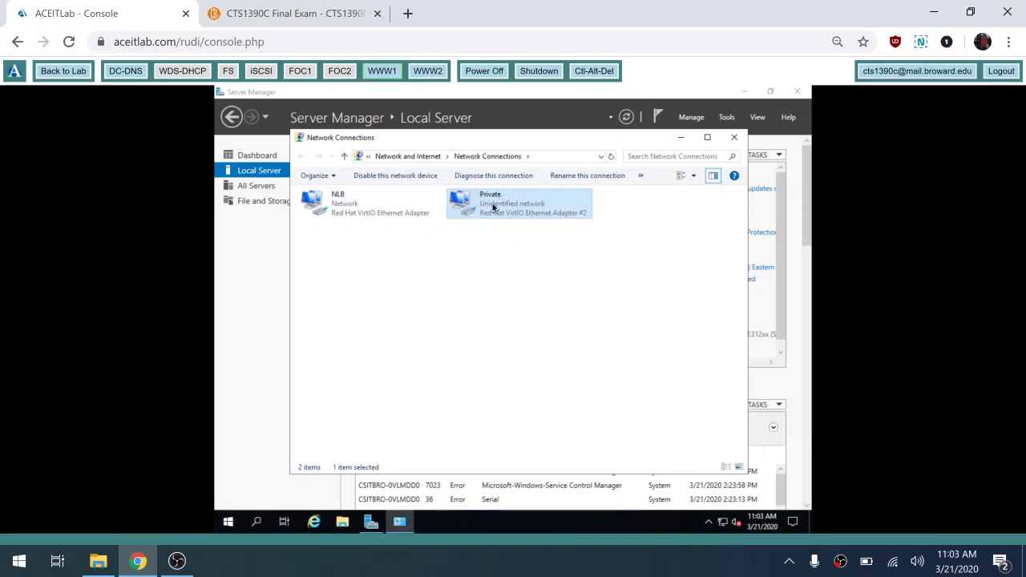
- Disable and re-enable WWW1's Private adapter, then close Network Connections
left_click(417, 178)
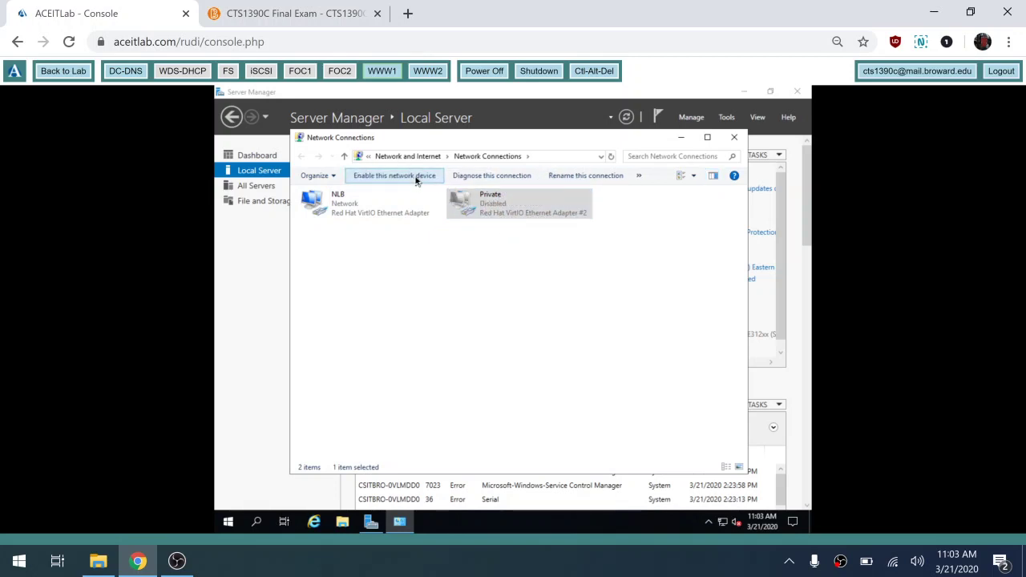
left_click(416, 177)
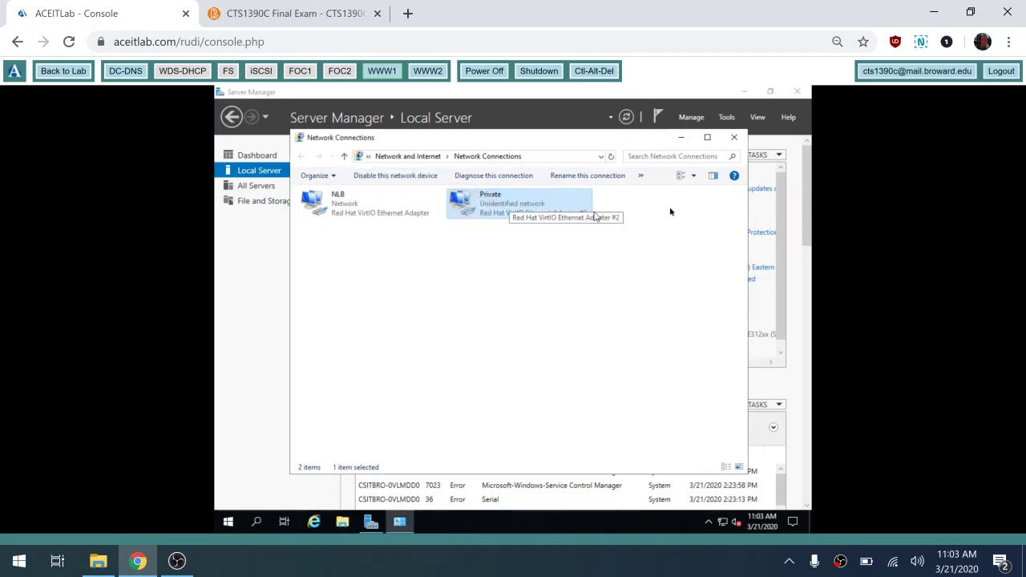
left_click(735, 138)
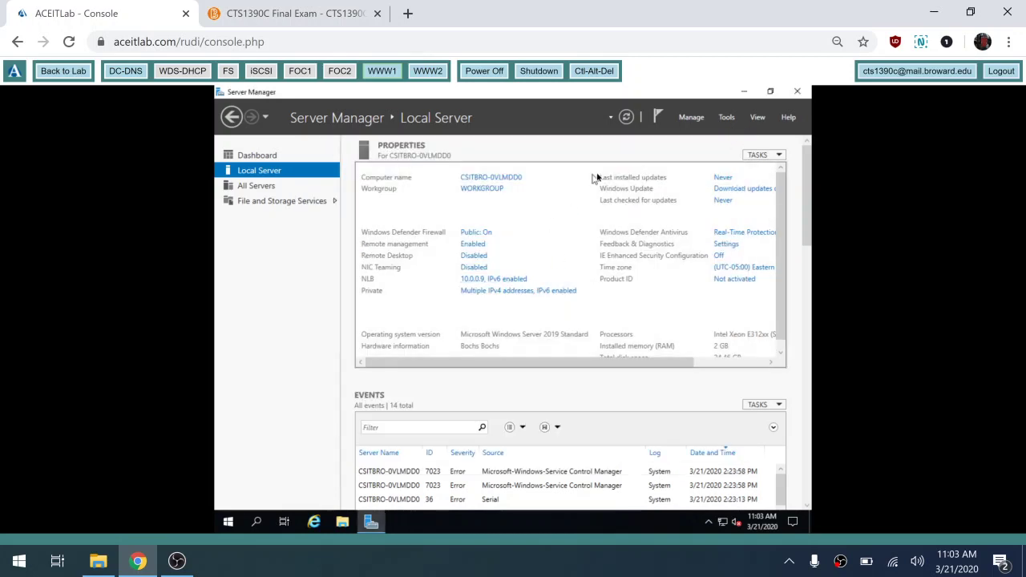
- Refresh to show Private's 10.0.0.10 address, then rename the computer to www1
left_click(628, 118)
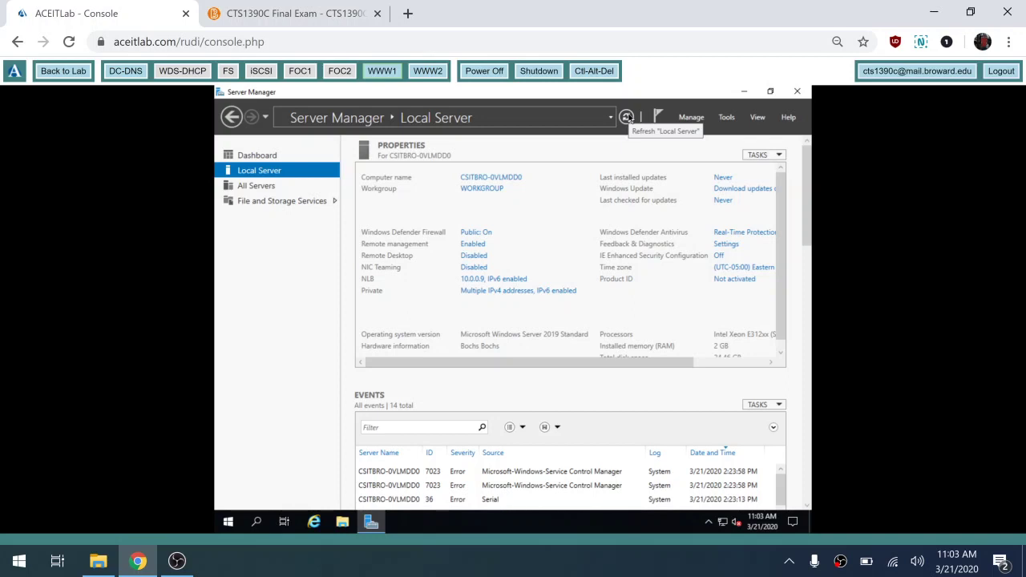
left_click(628, 117)
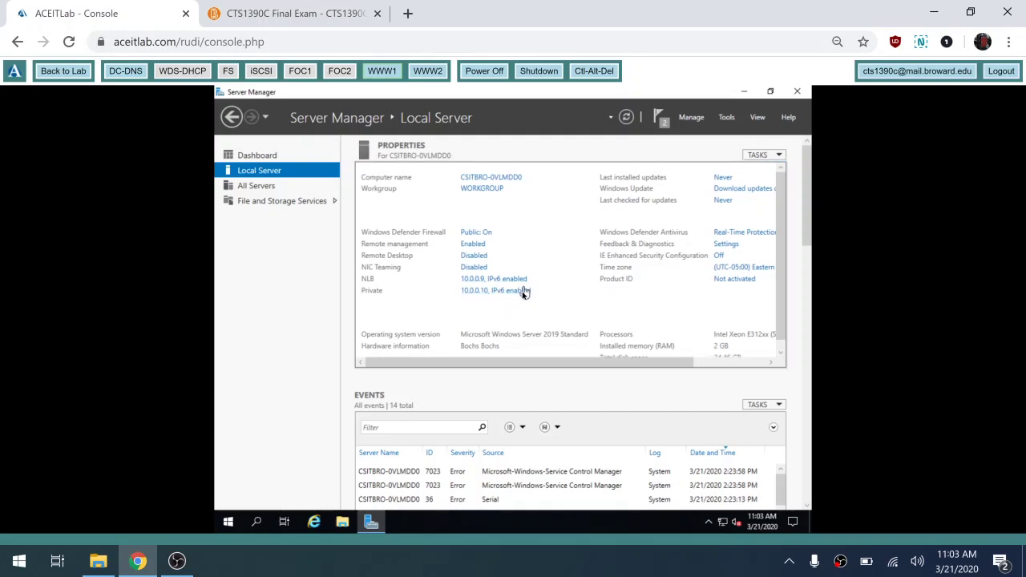
left_click(473, 181)
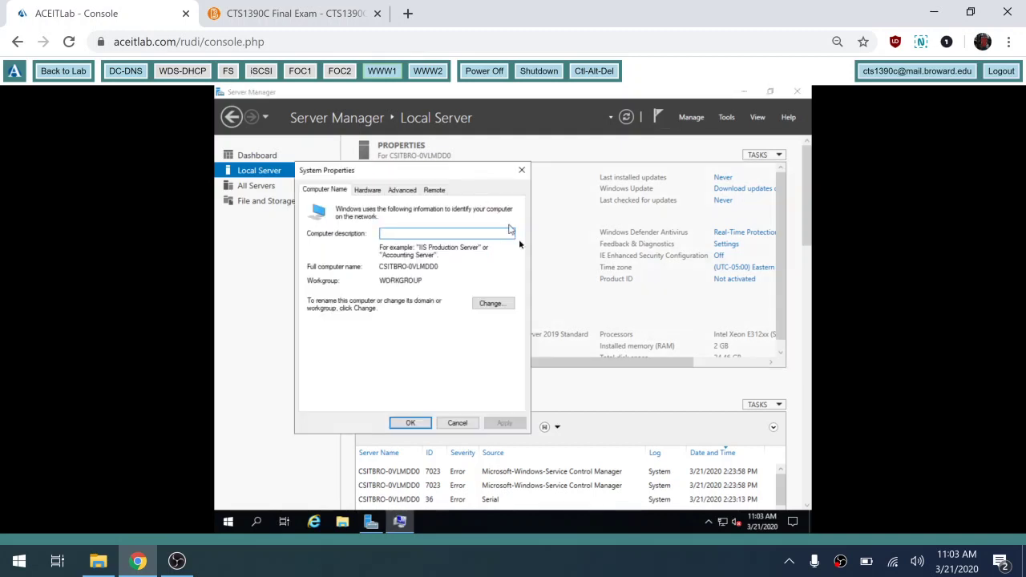
left_click(499, 303)
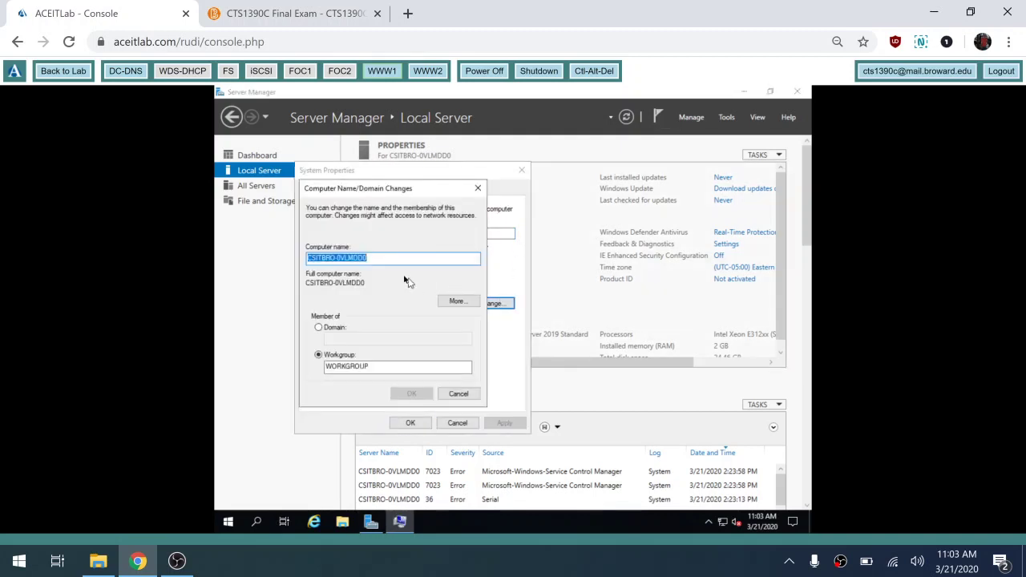
type("www1")
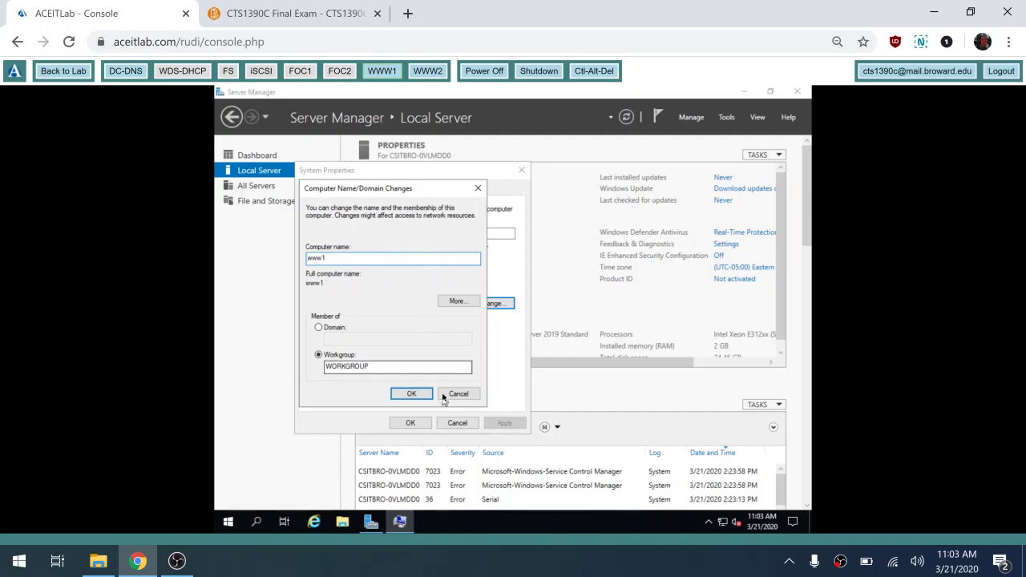
left_click(412, 394)
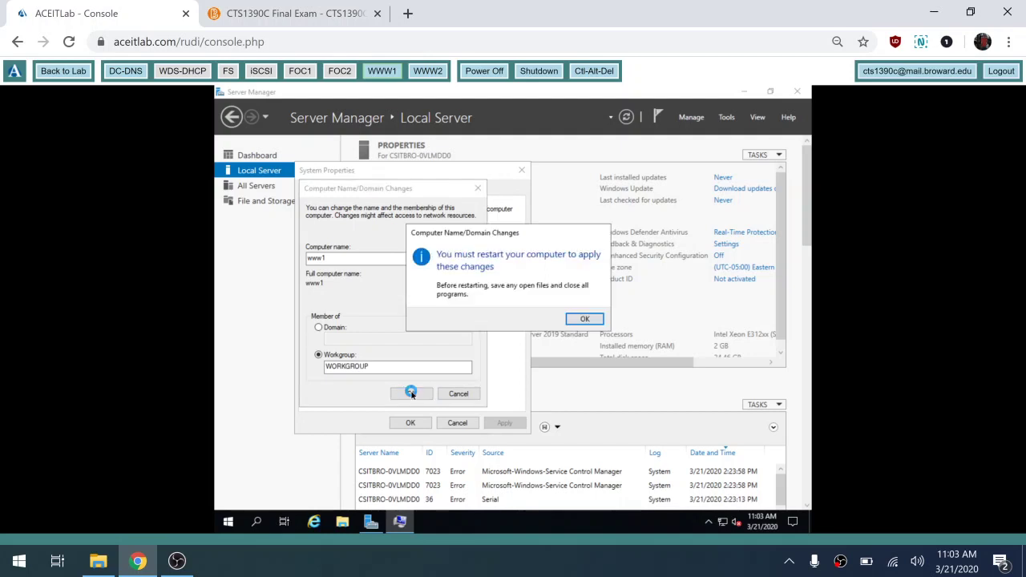
left_click(583, 320)
left_click(410, 423)
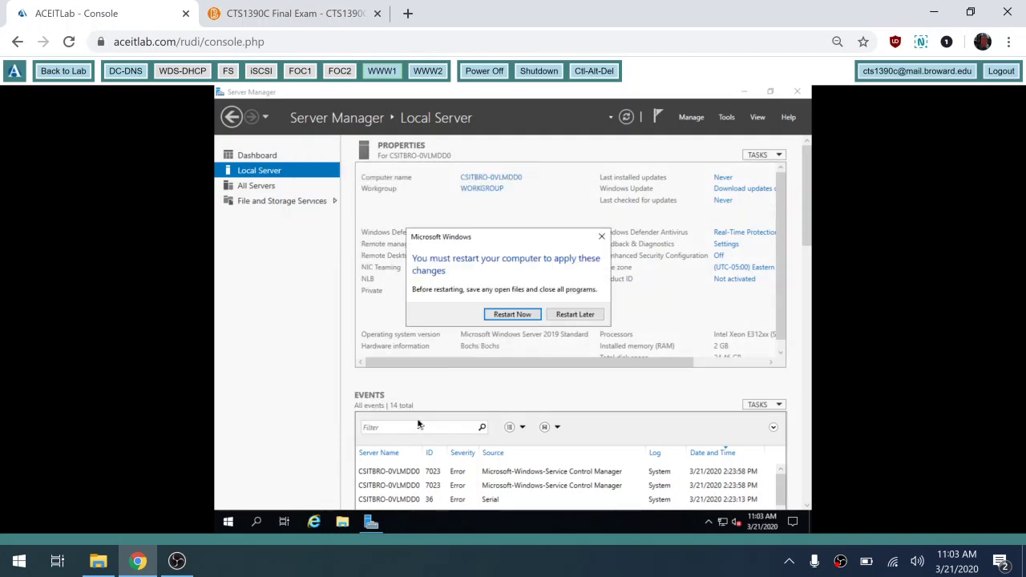
- Restart the server now and sign back in as Administrator with the account password
left_click(512, 314)
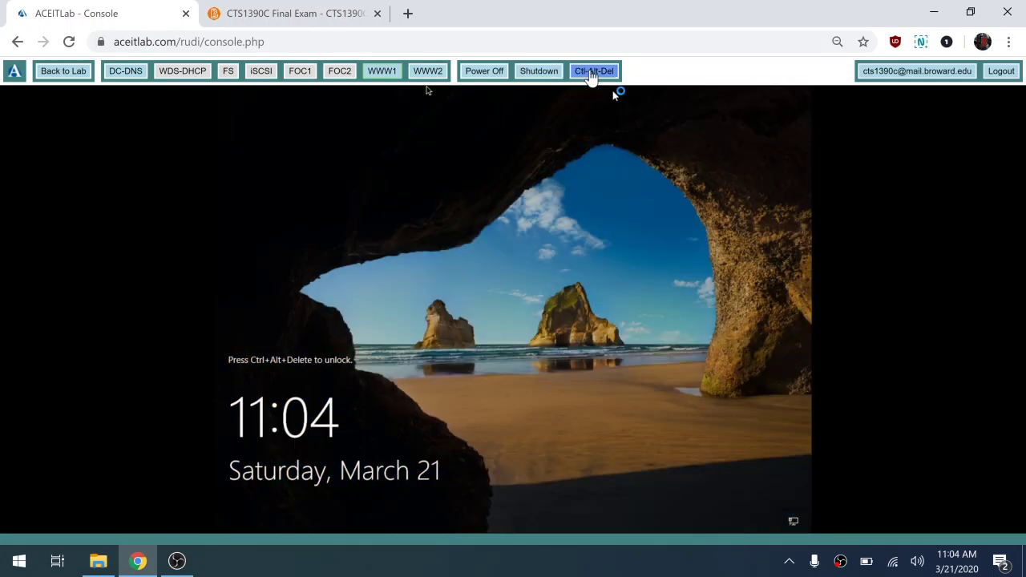
left_click(591, 74)
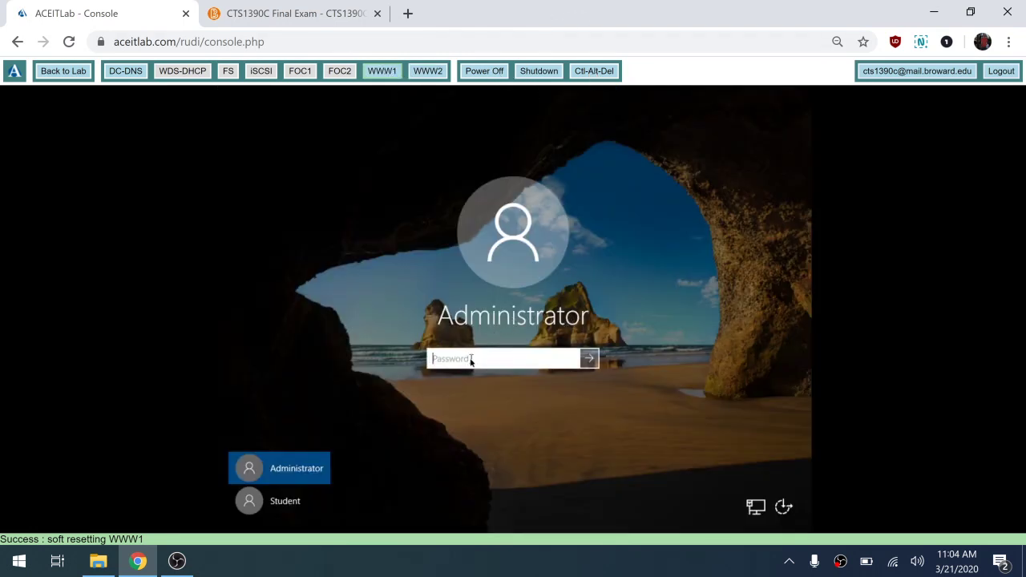
type("•••••")
left_click(586, 359)
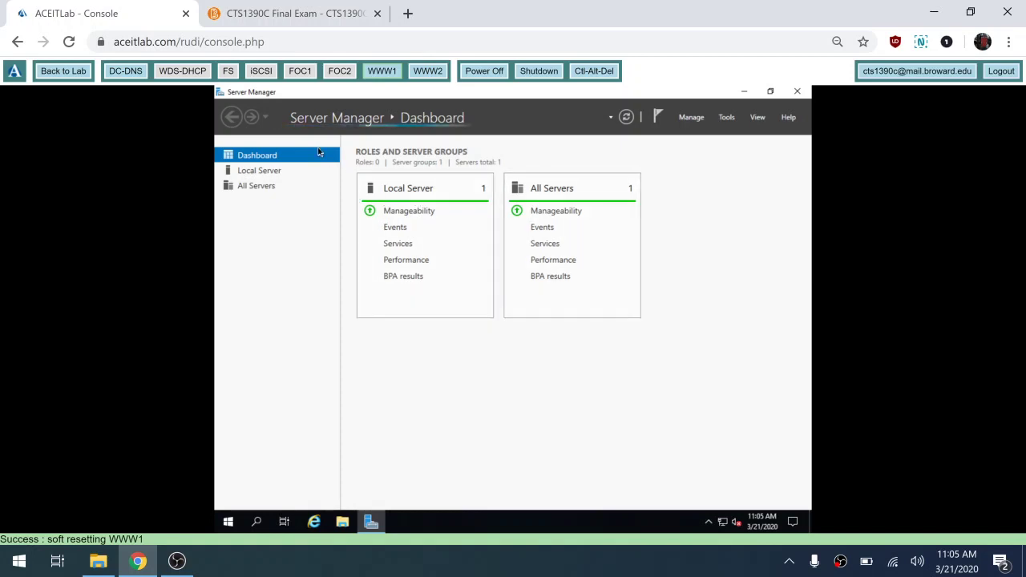
- Set www1 to become a member of the contoso.com domain in System Properties
left_click(271, 175)
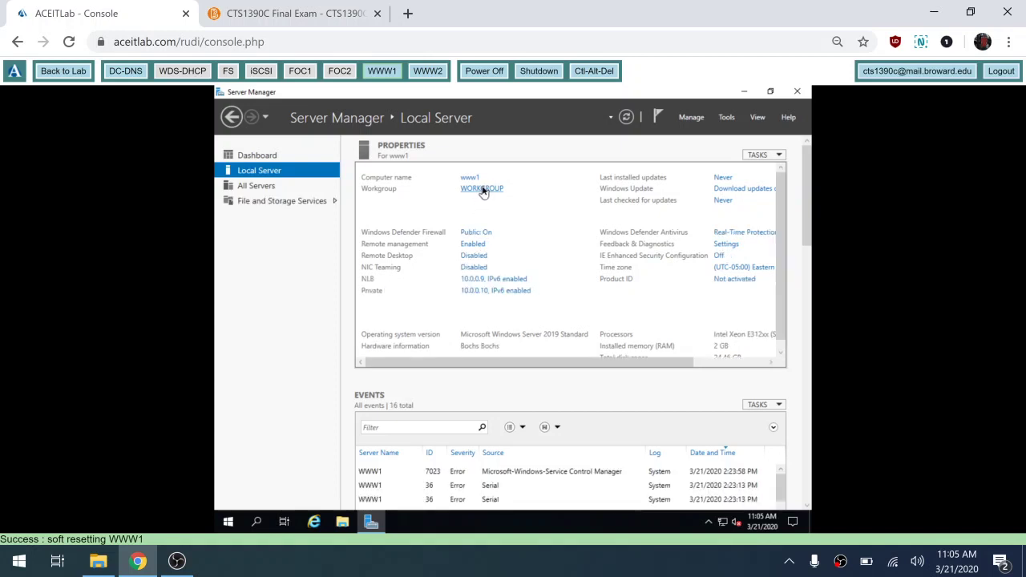
left_click(481, 189)
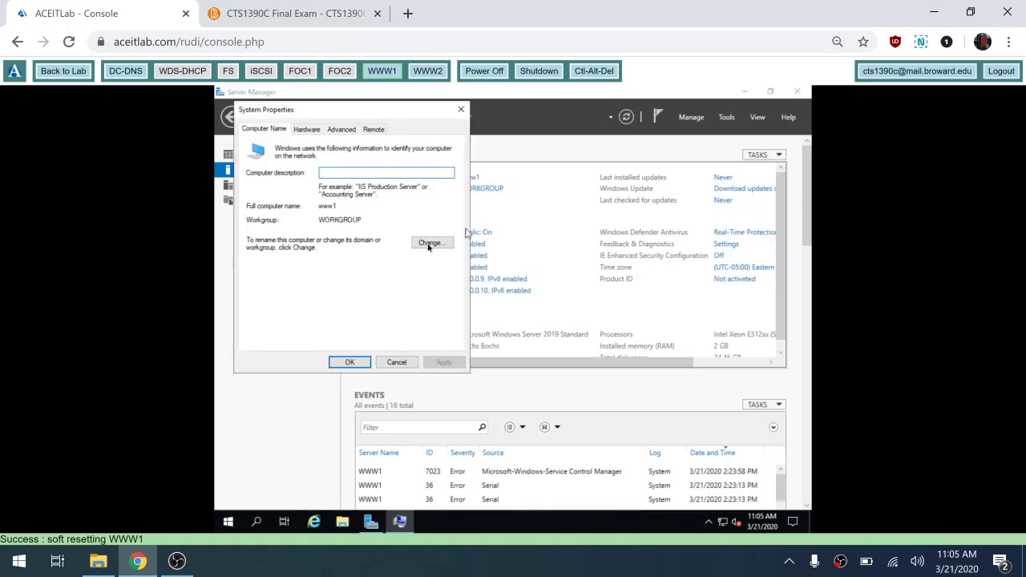
left_click(426, 246)
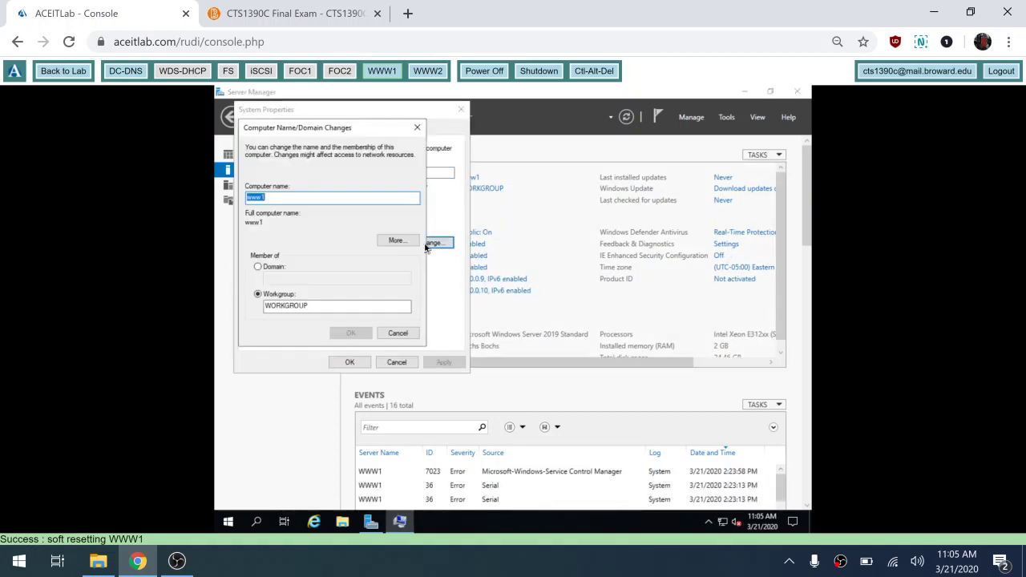
left_click(273, 268)
left_click(297, 280)
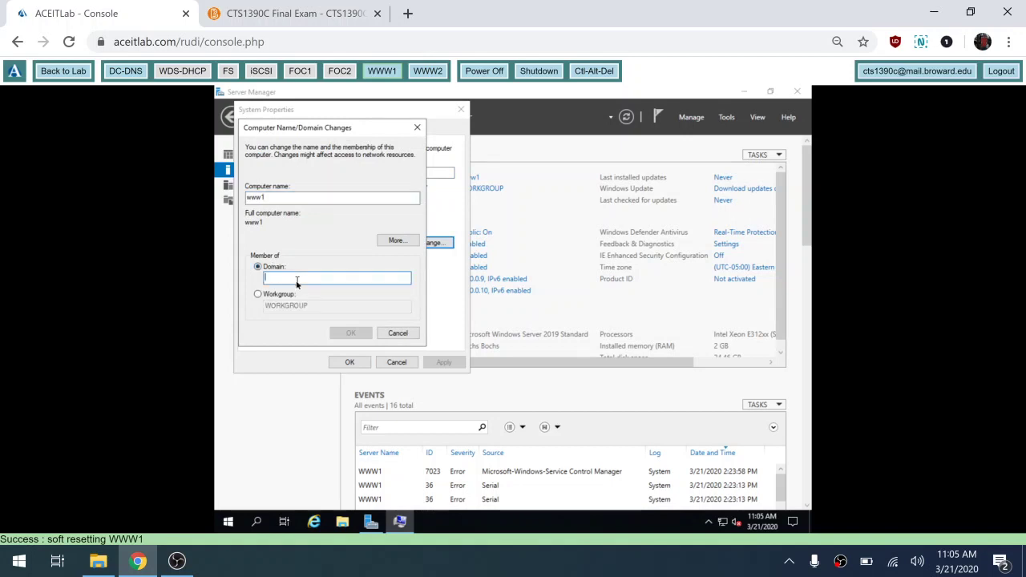
type("contoso.com")
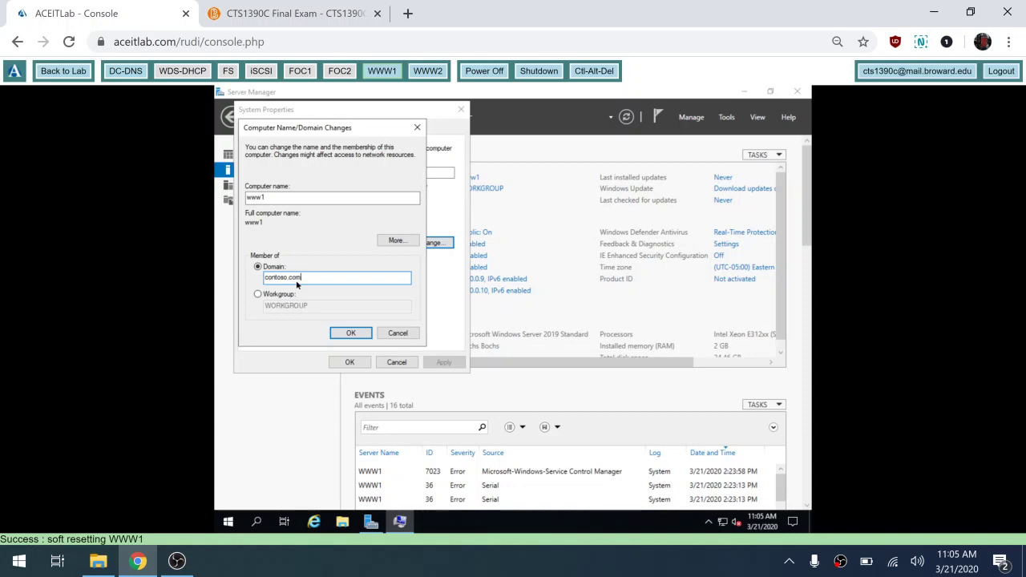
left_click(353, 336)
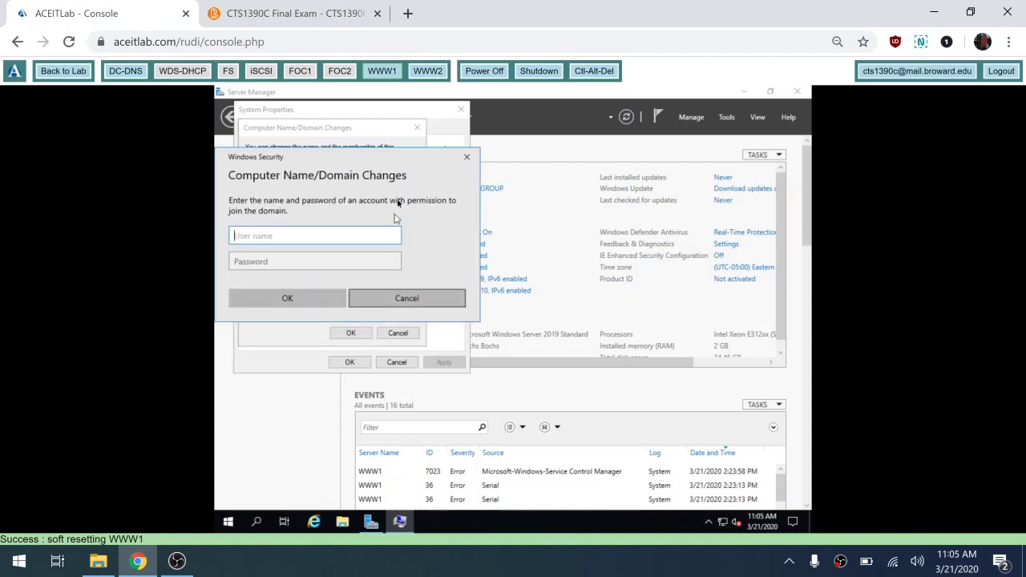
- Authenticate as contoso\administrator with the domain password, accept the notices, and restart
type("conto")
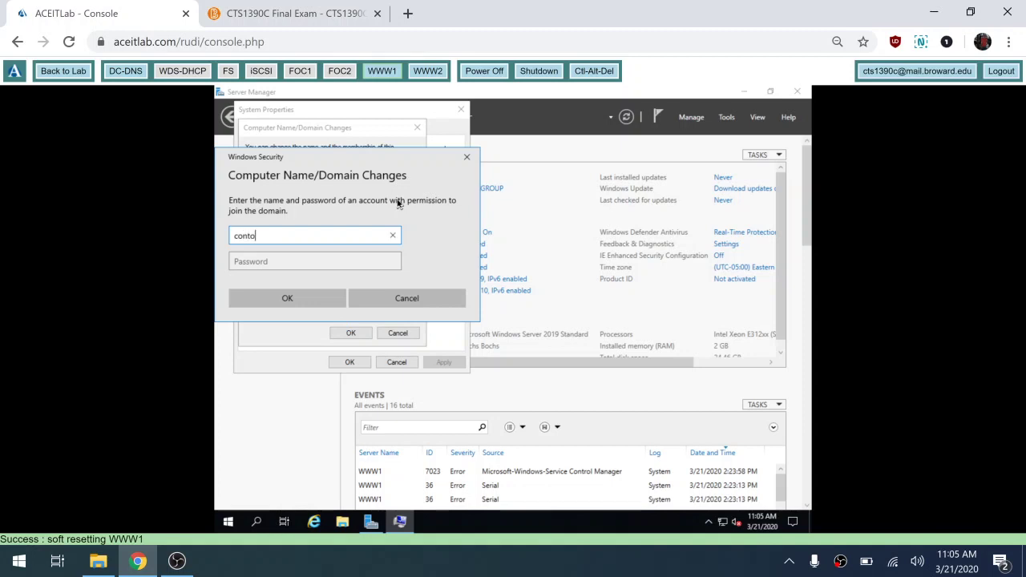
type("so\\administrator")
key("Tab")
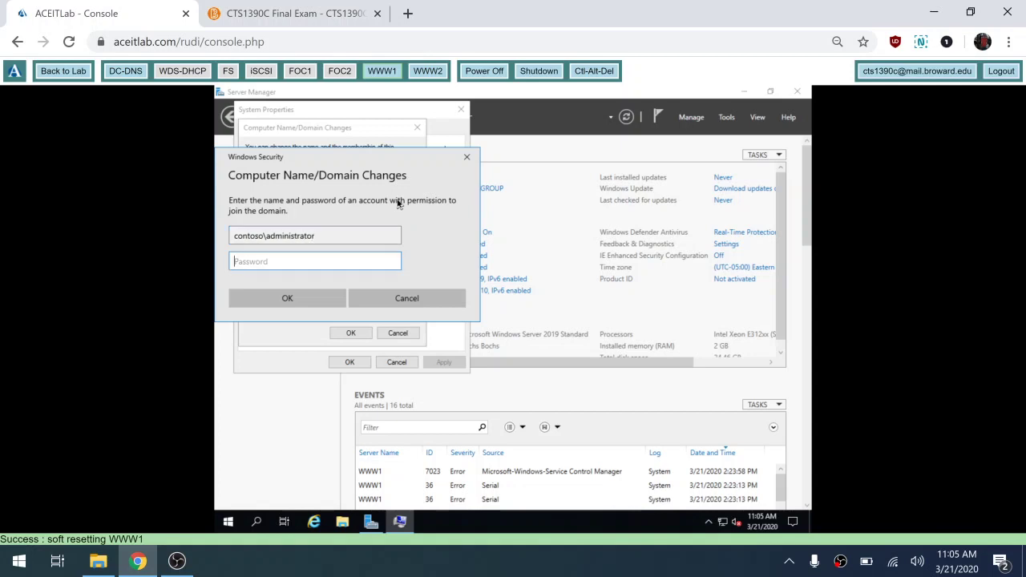
type("Pa$$w0rd")
left_click(275, 300)
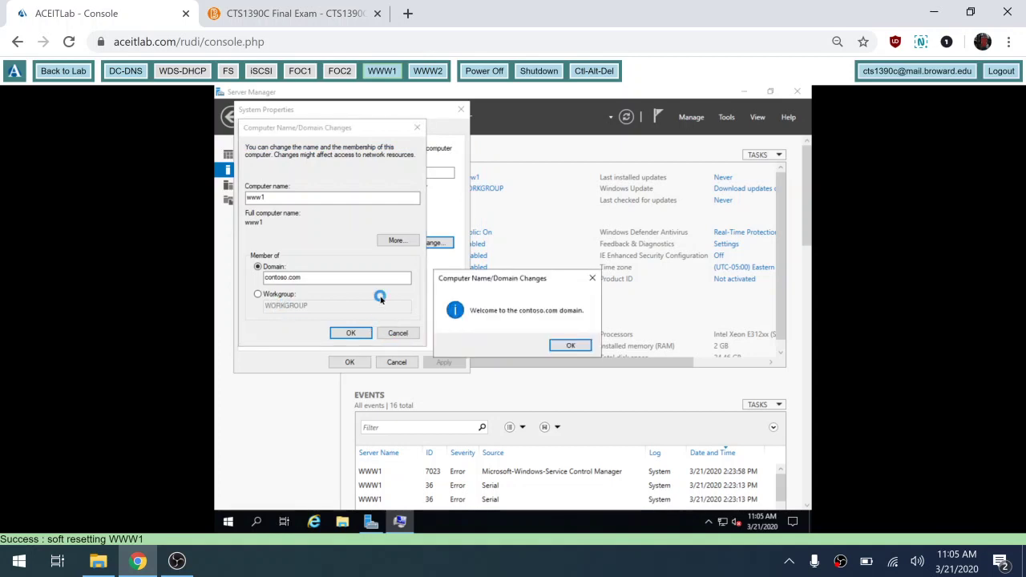
left_click(568, 346)
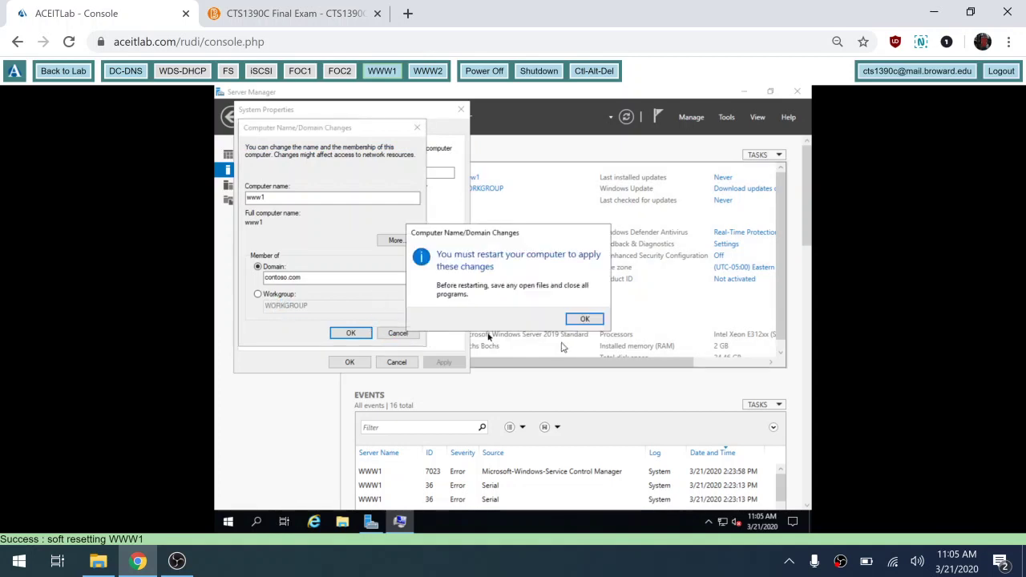
left_click(584, 321)
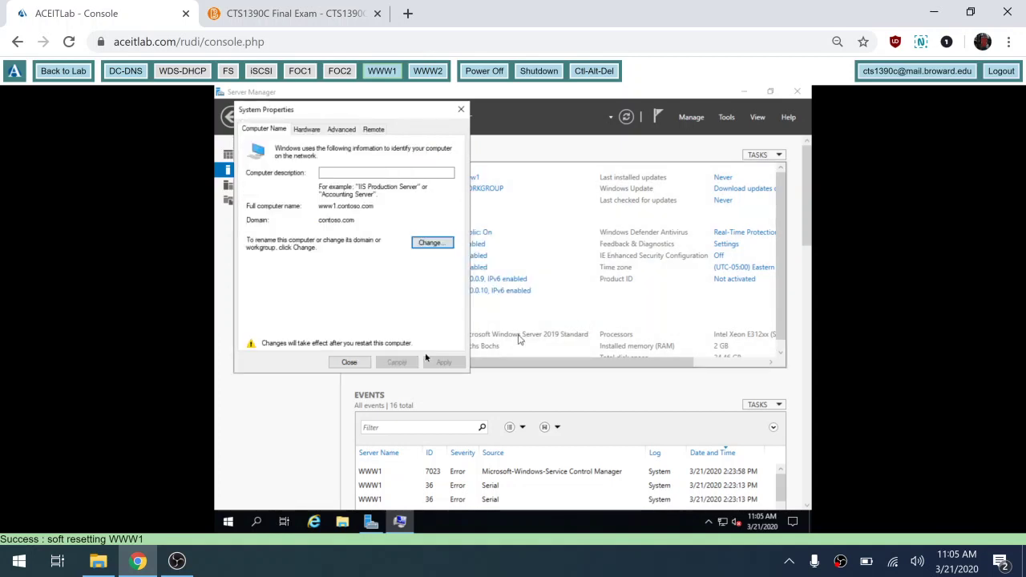
left_click(350, 363)
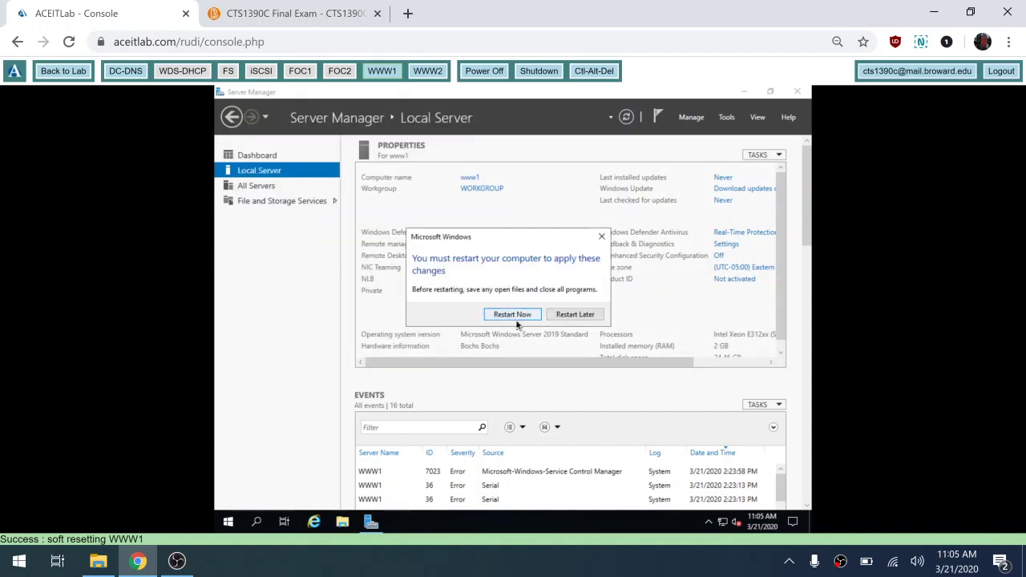
left_click(514, 315)
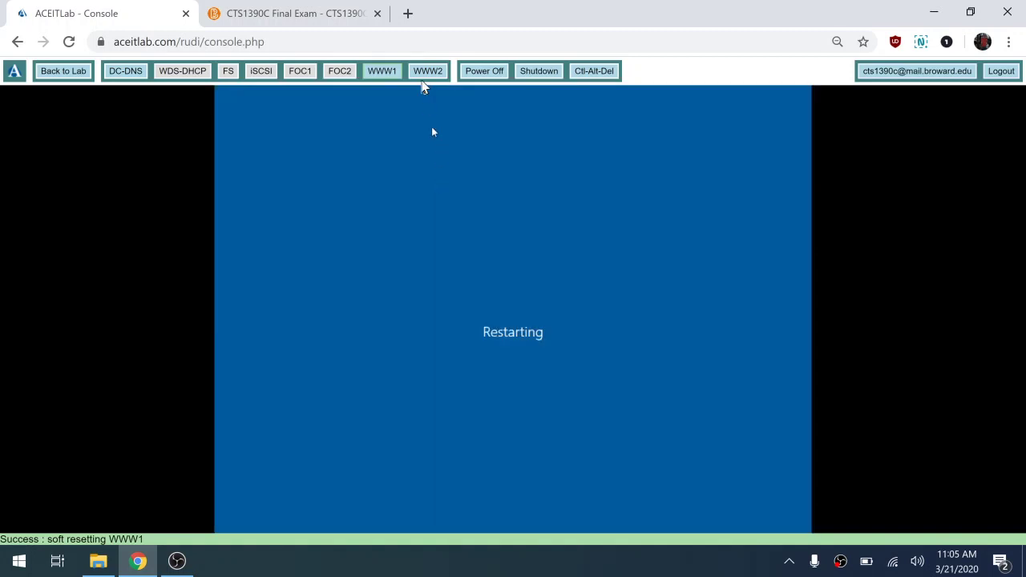
- Switch to WWW2 and re-enable its Ethernet 2 and Ethernet adapters
left_click(424, 80)
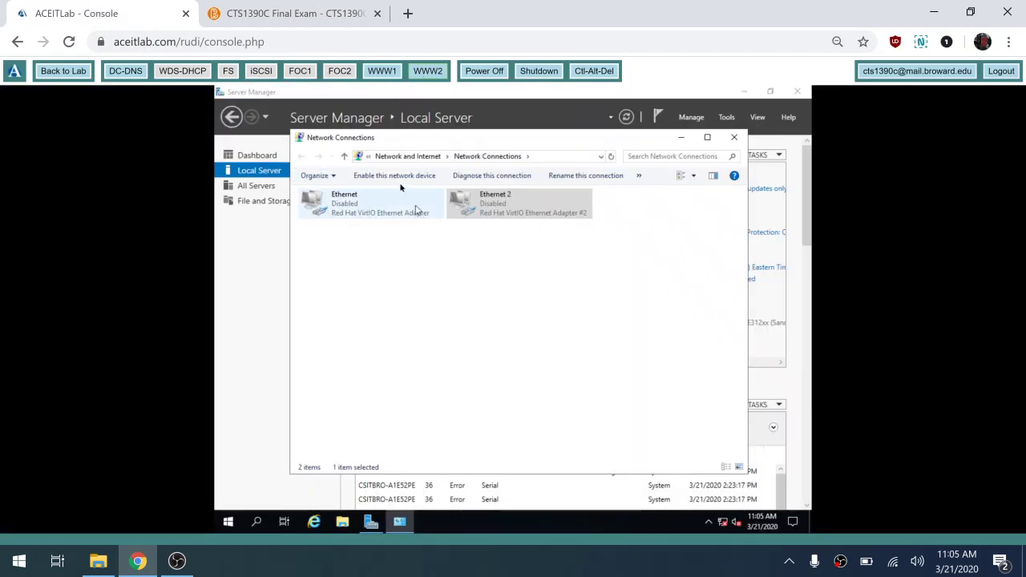
left_click(399, 177)
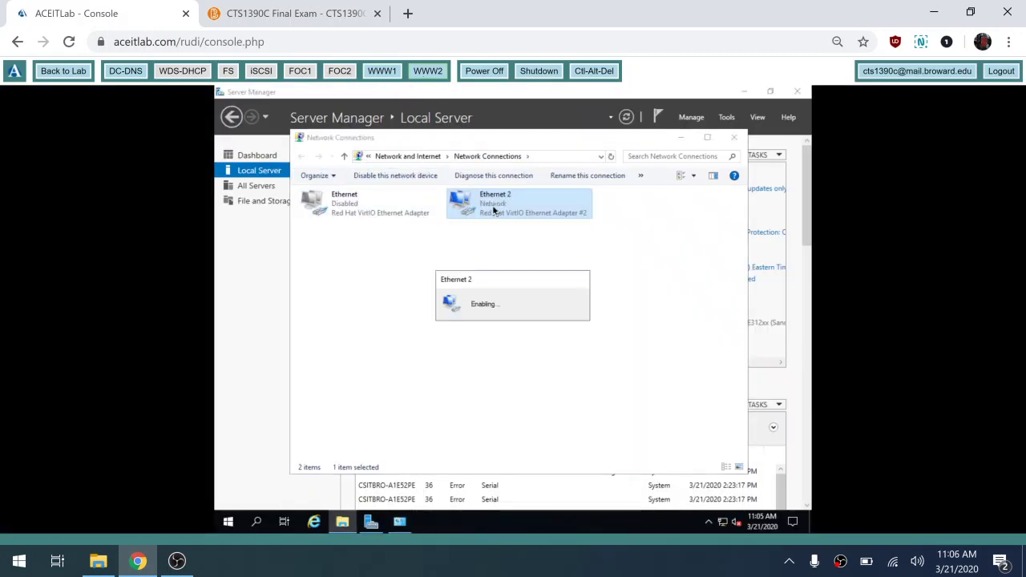
left_click(360, 205)
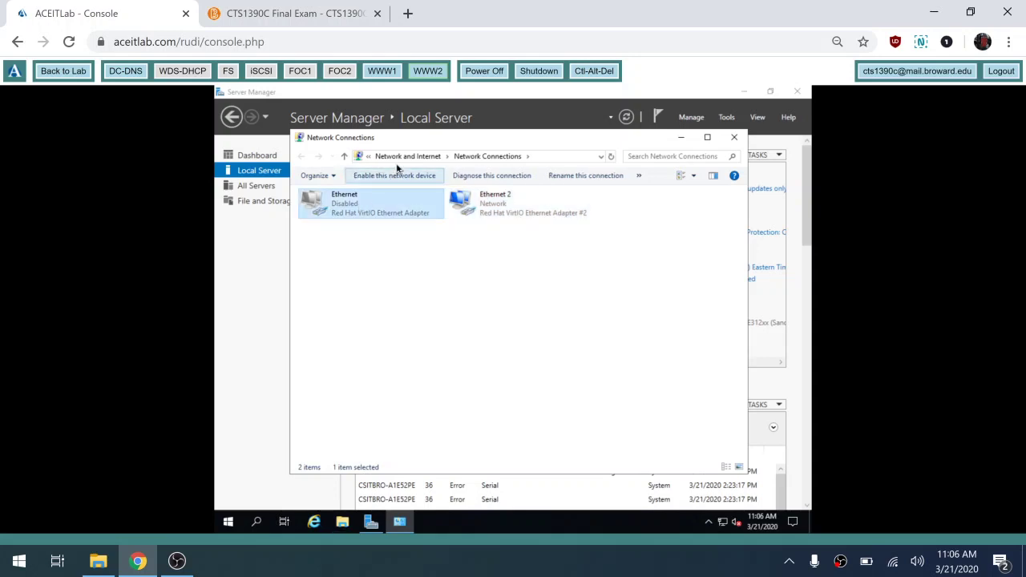
left_click(387, 178)
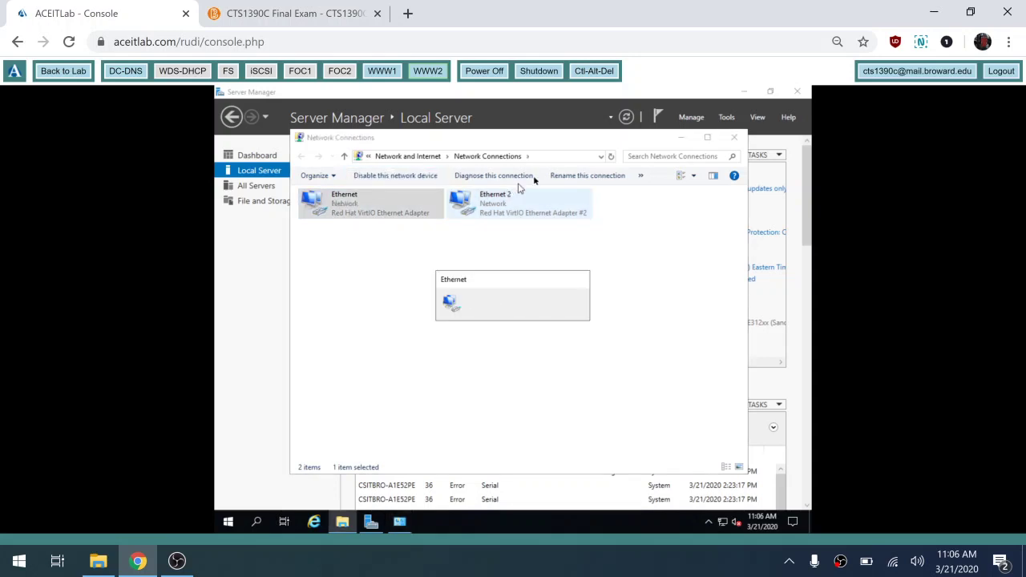
- Rename the Ethernet adapters to NLB and Private
left_click(588, 175)
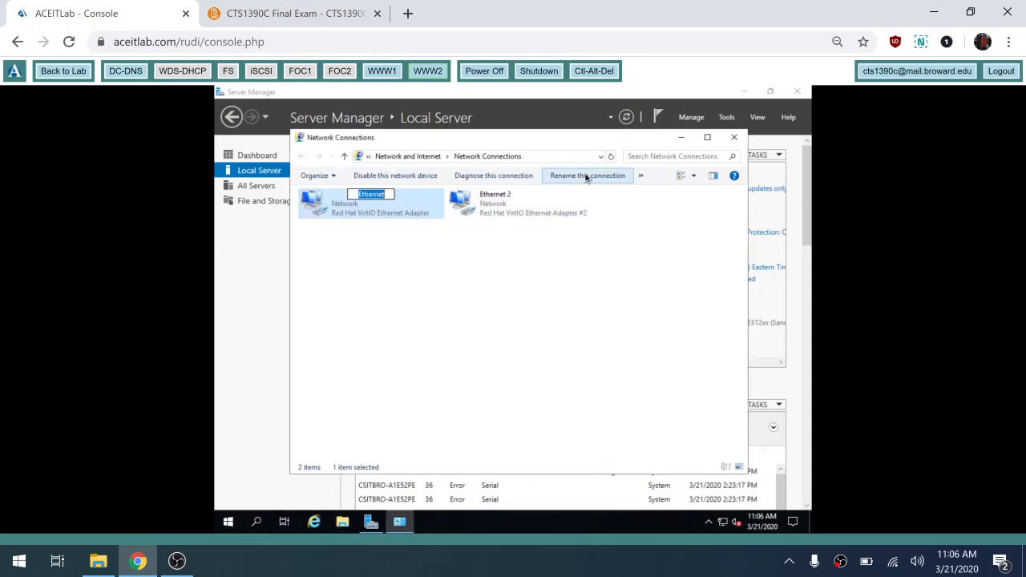
type("NLB")
key("Tab")
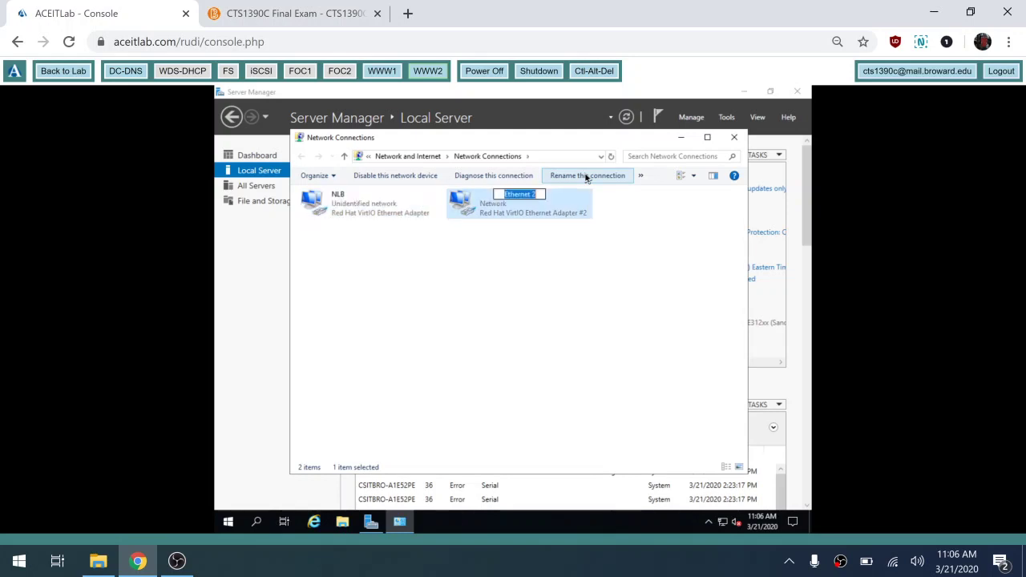
type("Private")
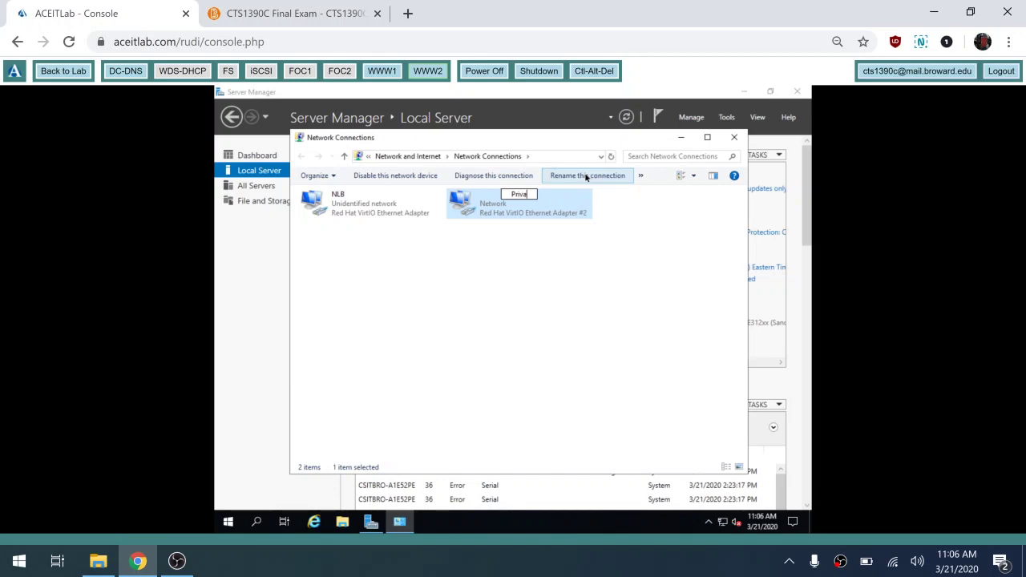
left_click(377, 203)
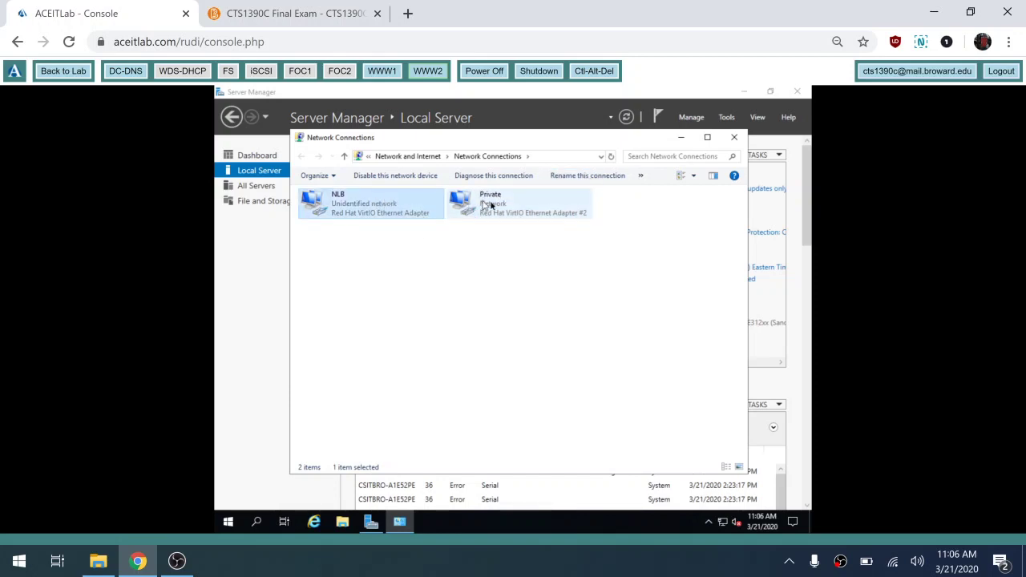
- Open the NLB adapter's IPv4 properties and look up WWW2's addresses on the exam page
double_click(370, 214)
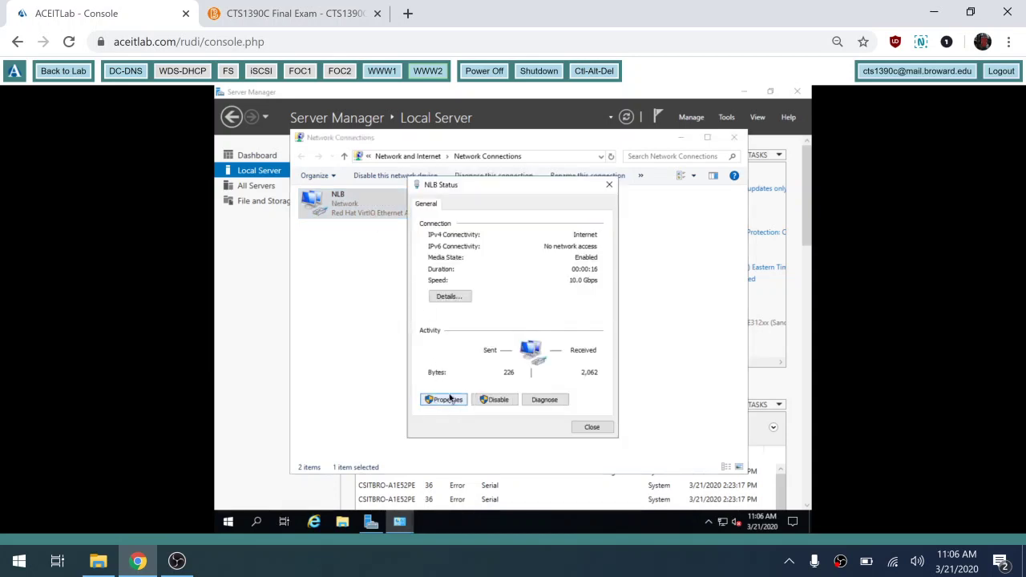
left_click(445, 400)
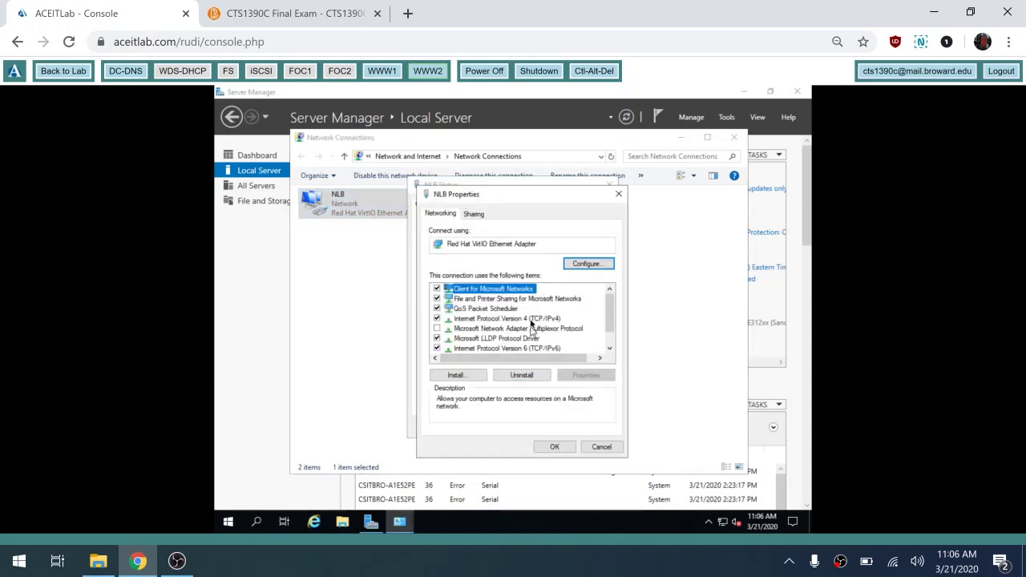
double_click(531, 319)
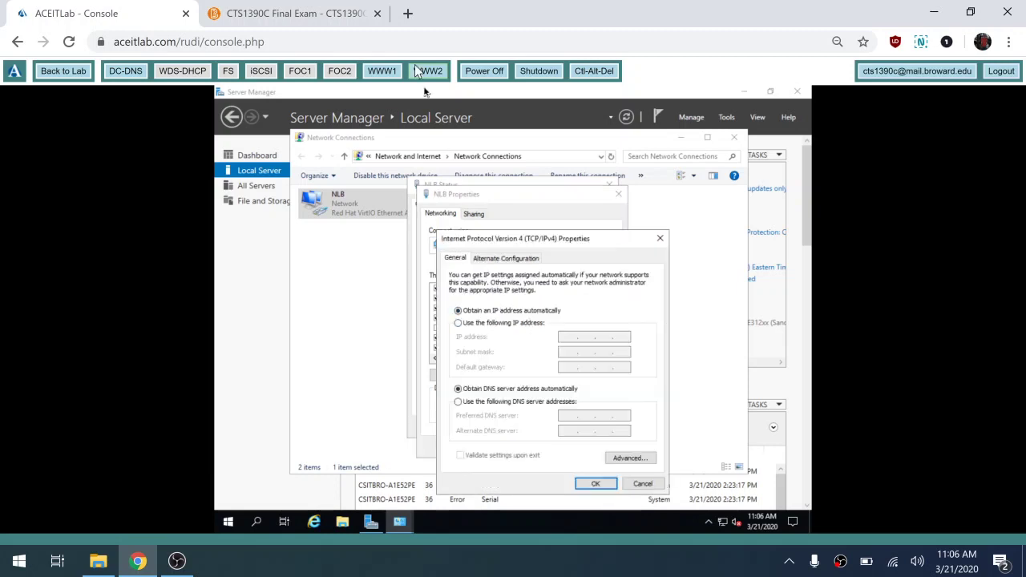
left_click(300, 14)
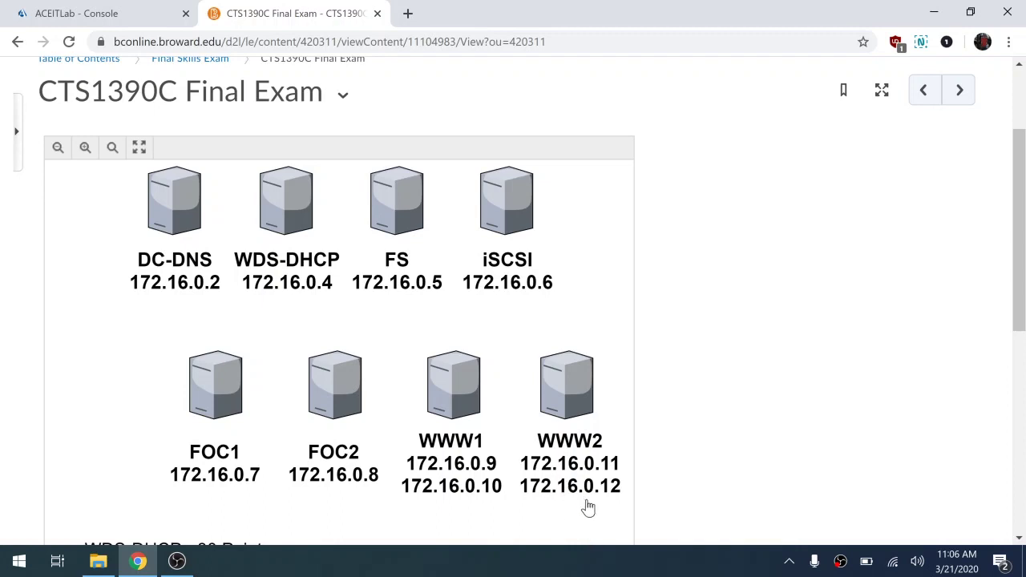
left_click(131, 12)
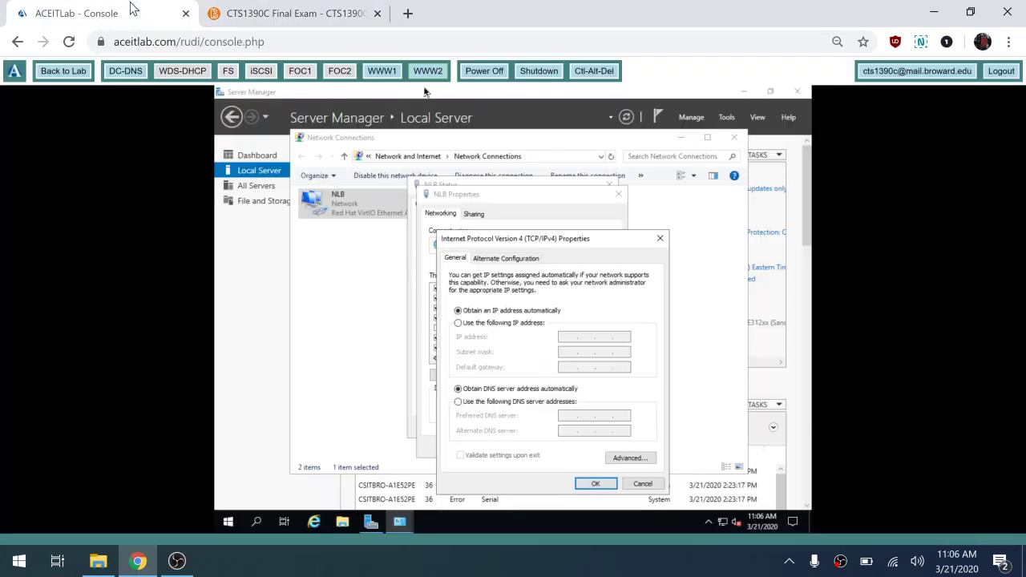
- Give NLB static IP 10.0.0.11, mask 255.255.255.0, gateway 10.0.0.1, DNS 10.0.0.2
left_click(493, 324)
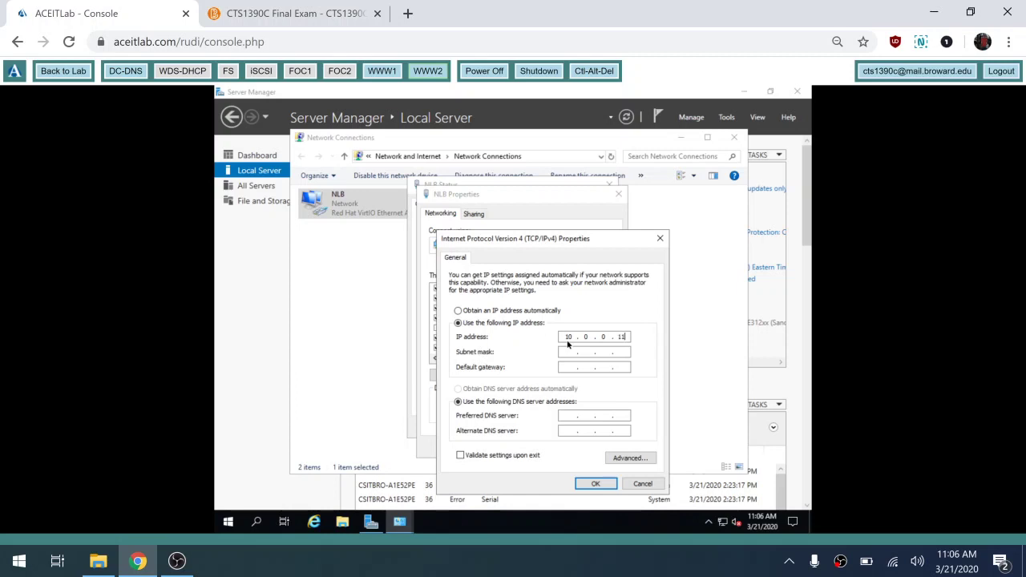
key("Tab")
type("255 . 255 . 255")
key("Tab")
key("Tab")
type("10.0.0.2")
left_click(600, 485)
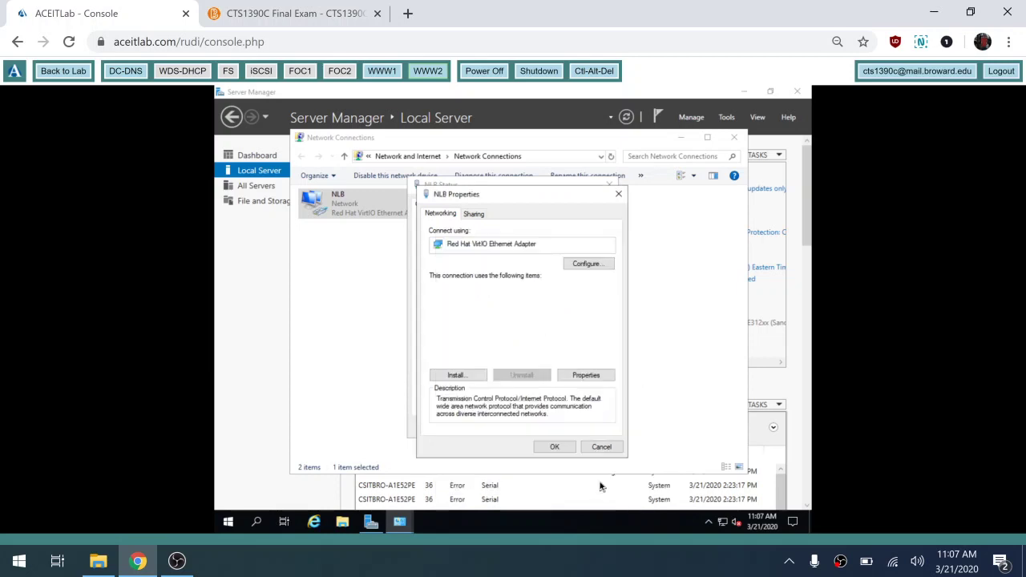
left_click(566, 451)
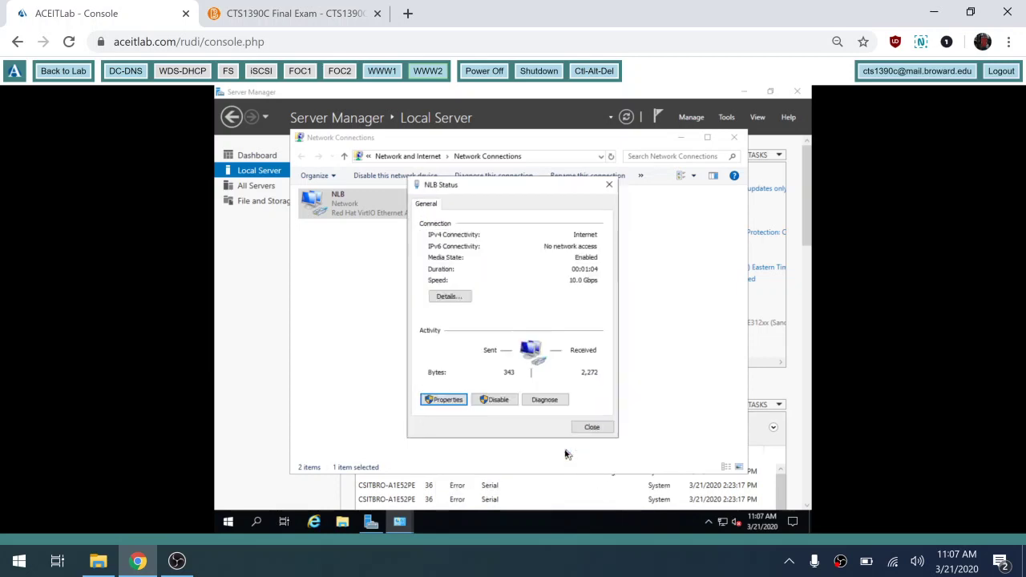
- Close the NLB status window and open the Private adapter's IPv4 properties
left_click(607, 428)
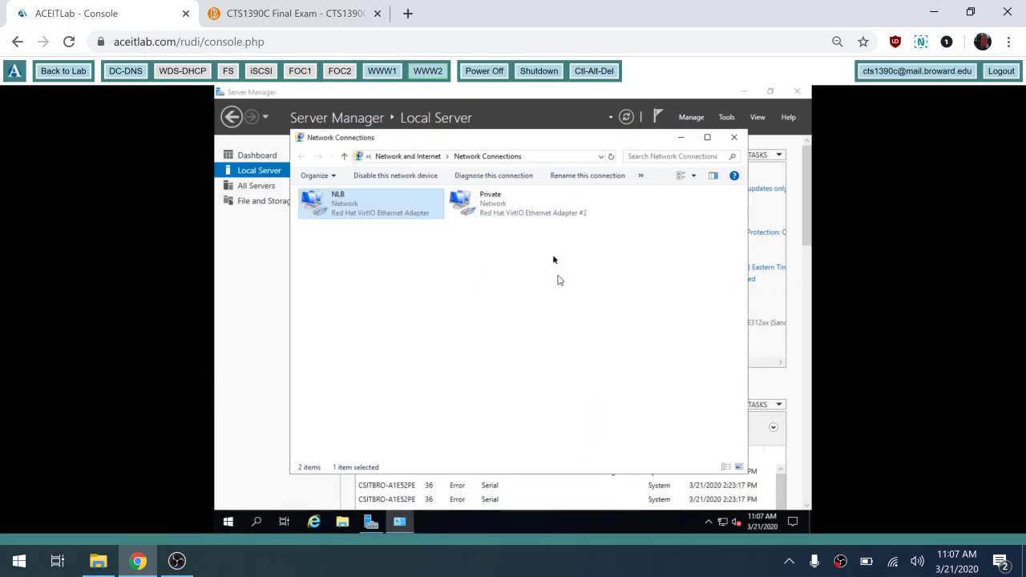
double_click(509, 210)
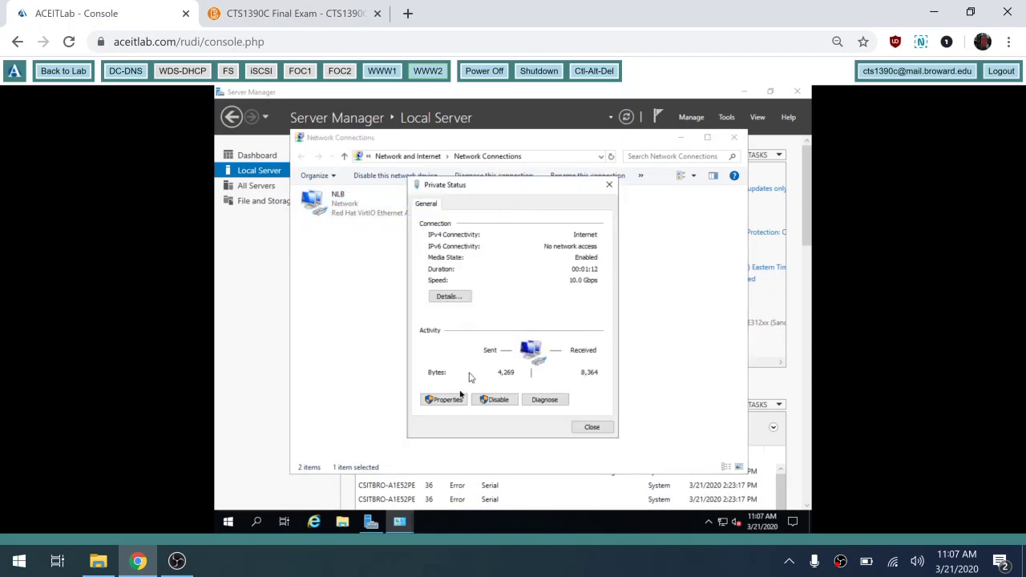
left_click(451, 403)
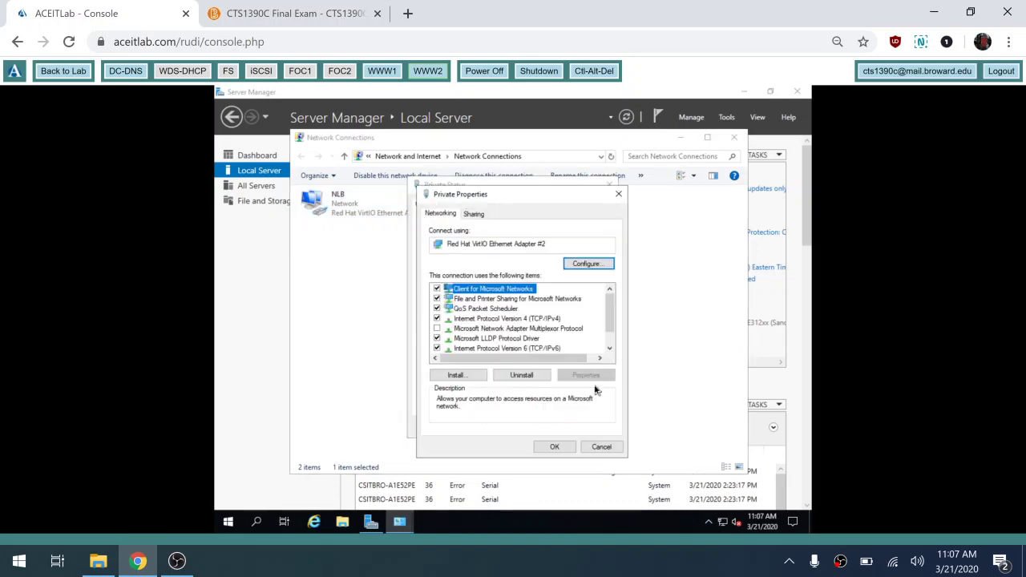
double_click(539, 320)
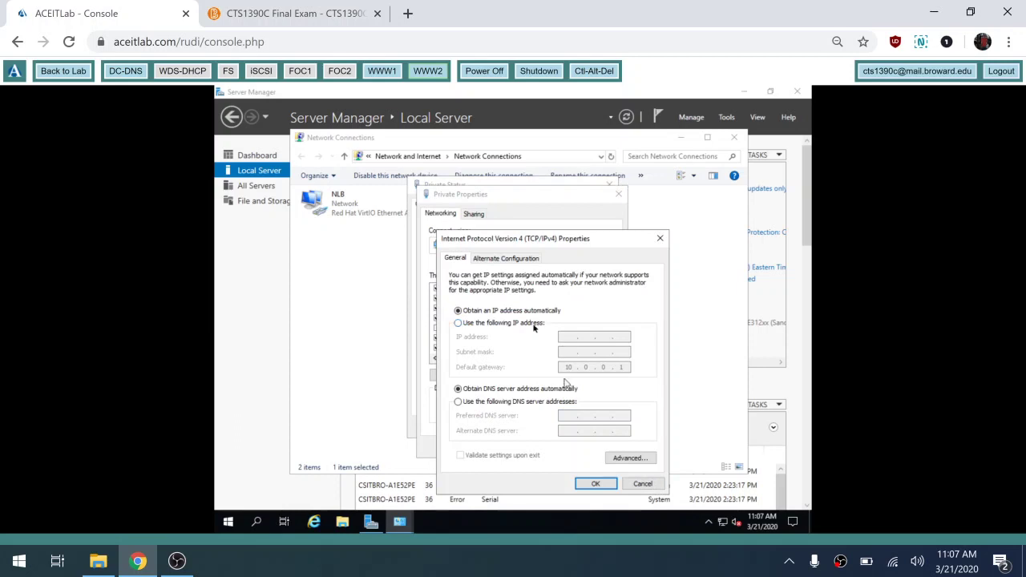
- Give Private static IP 10.0.0.12, mask 255.255.255.0, gateway 10.0.0.1, DNS 10.0.0.2, accepting the gateway warning
left_click(528, 324)
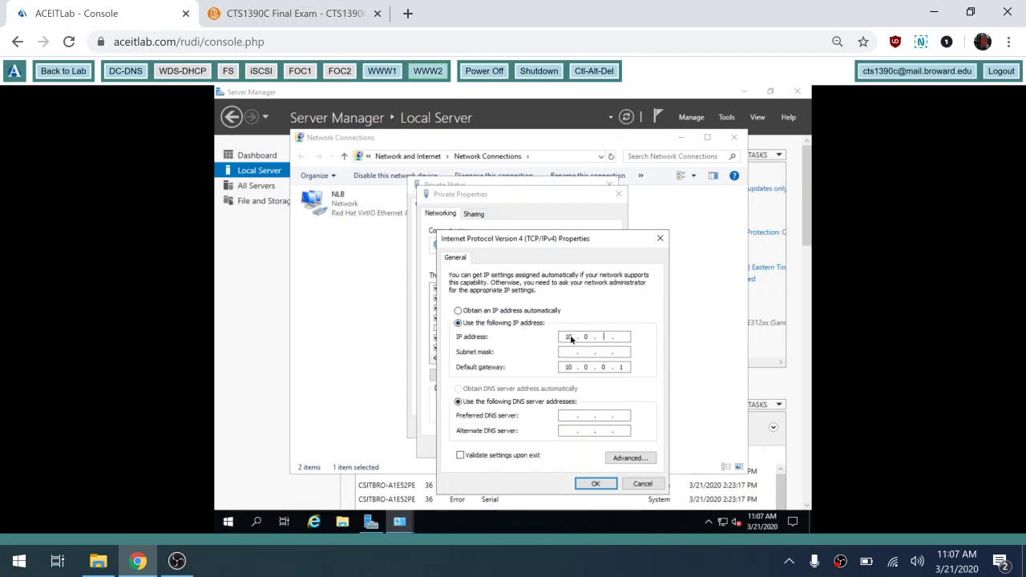
left_click(571, 338)
type("10.0.0.12")
key("Tab")
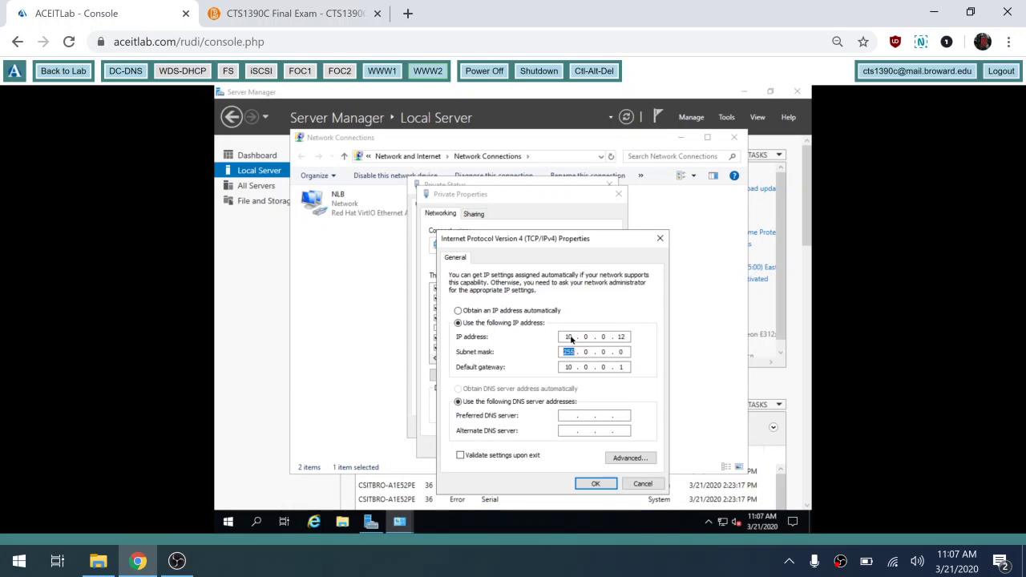
type("255 . 255 . 255")
left_click(593, 485)
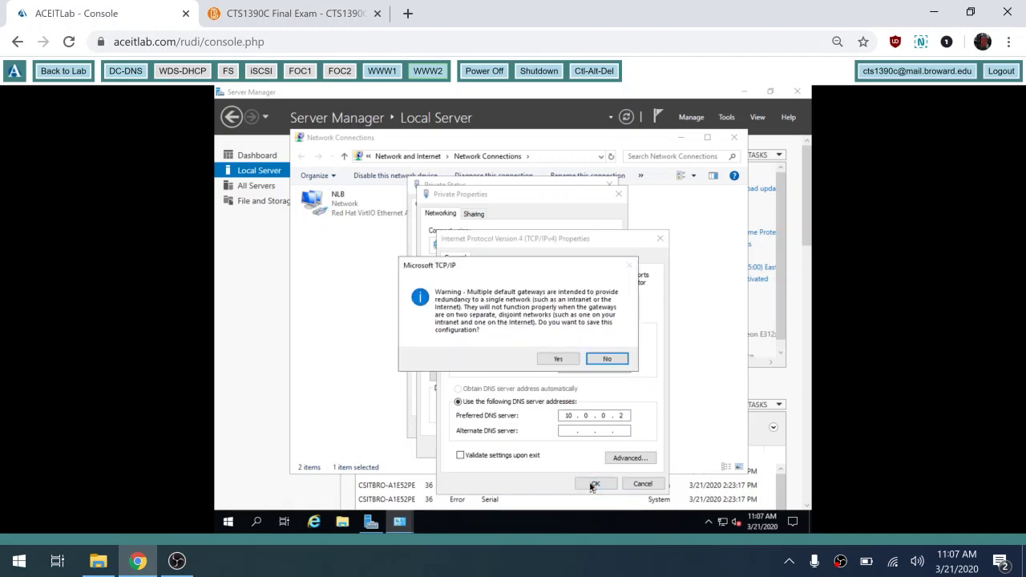
left_click(560, 361)
left_click(555, 447)
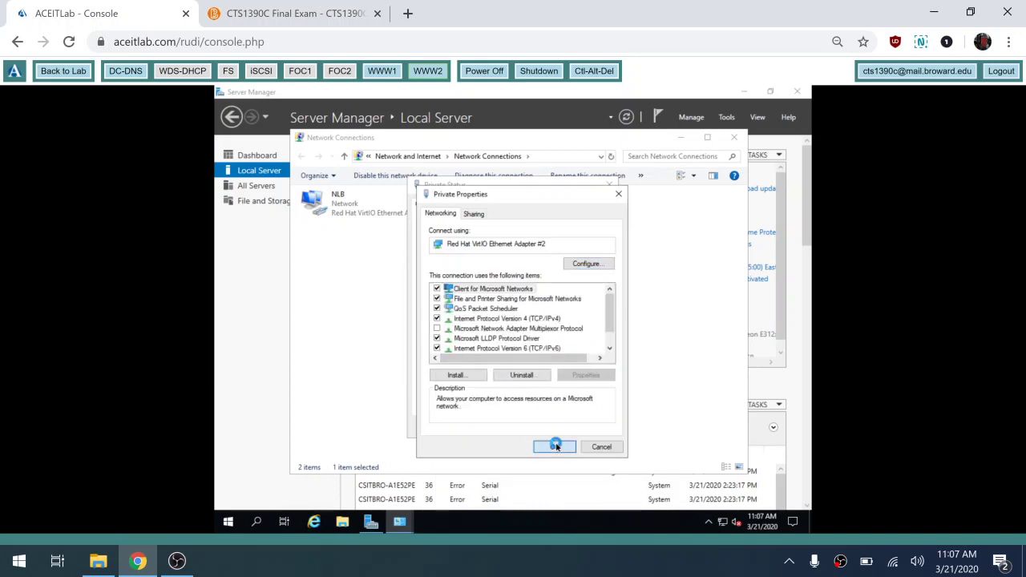
left_click(590, 429)
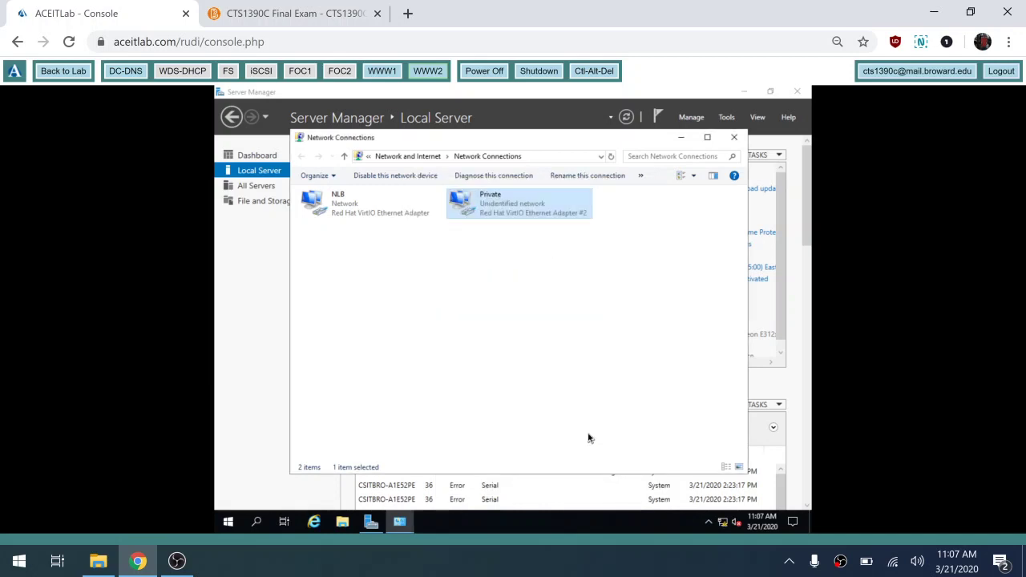
- Close Network Connections, refresh Local Server properties, and reopen Network Connections from the NLB address
left_click(734, 137)
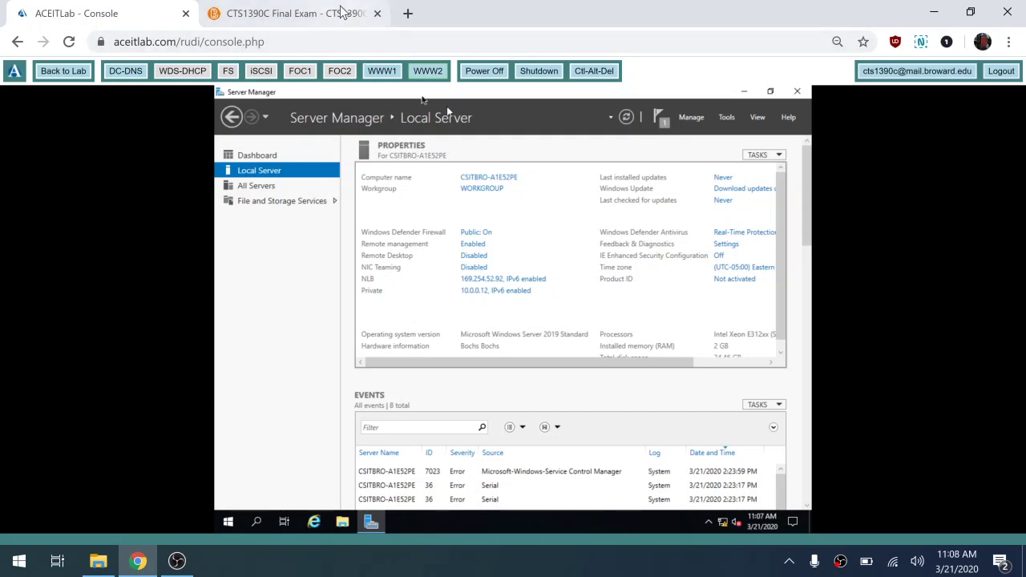
left_click(627, 118)
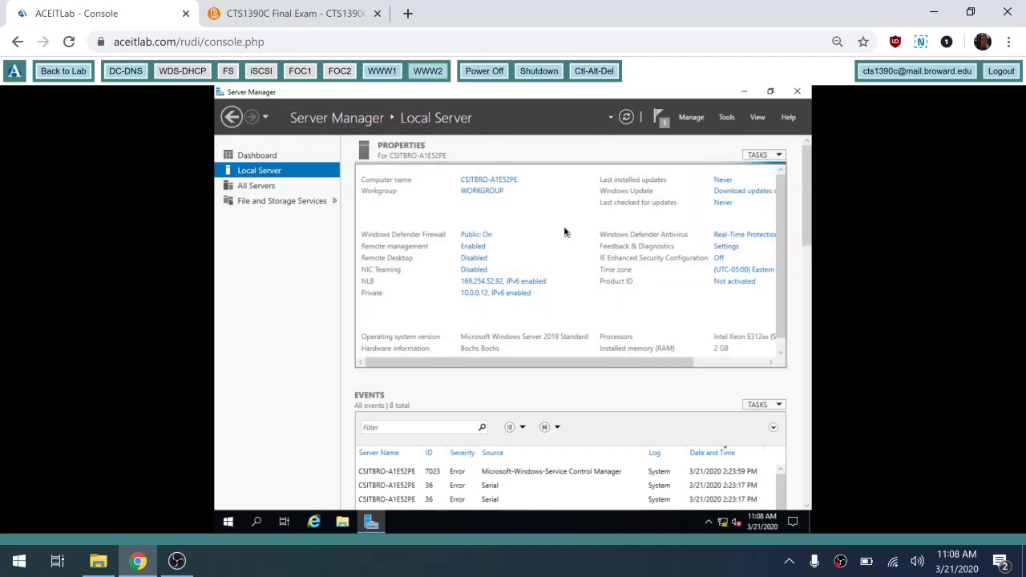
left_click(487, 280)
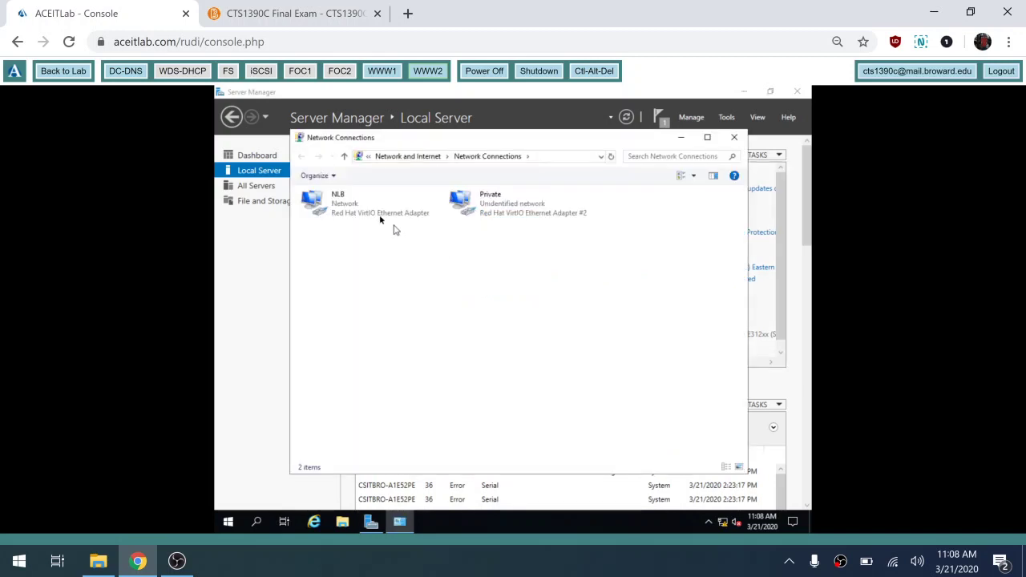
- Check the NLB adapter's current connection details
double_click(351, 209)
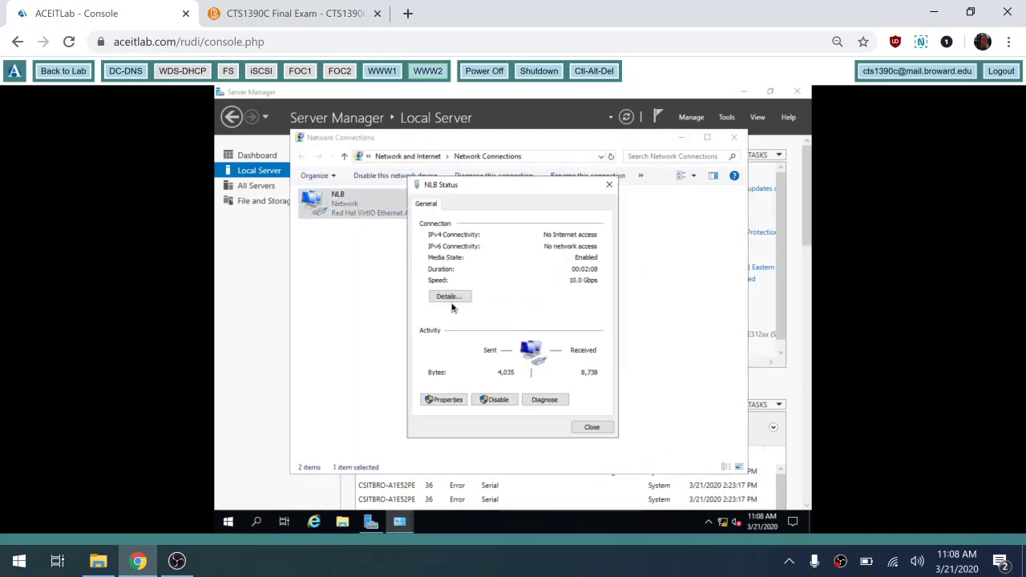
left_click(450, 298)
left_click(449, 298)
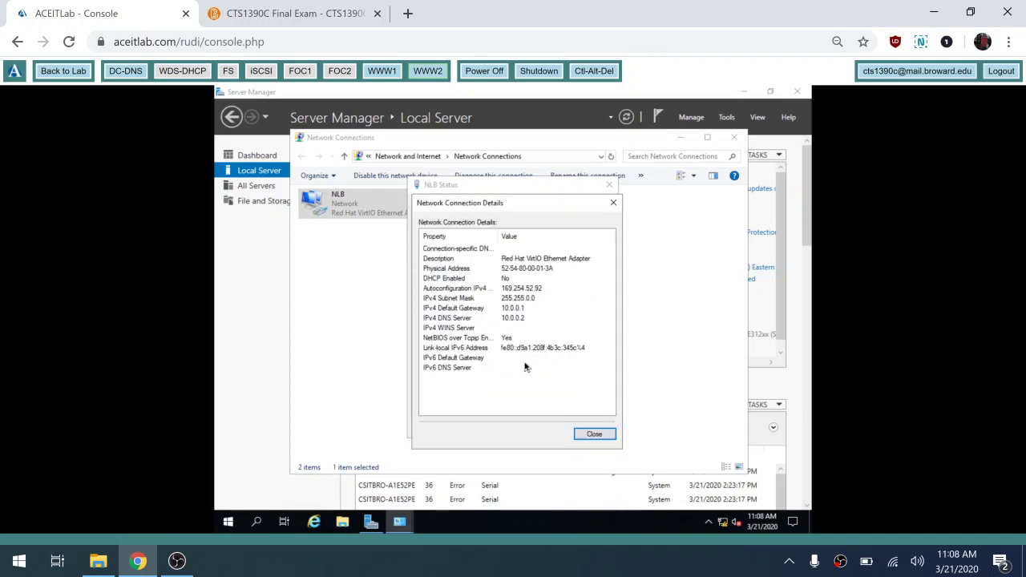
left_click(594, 435)
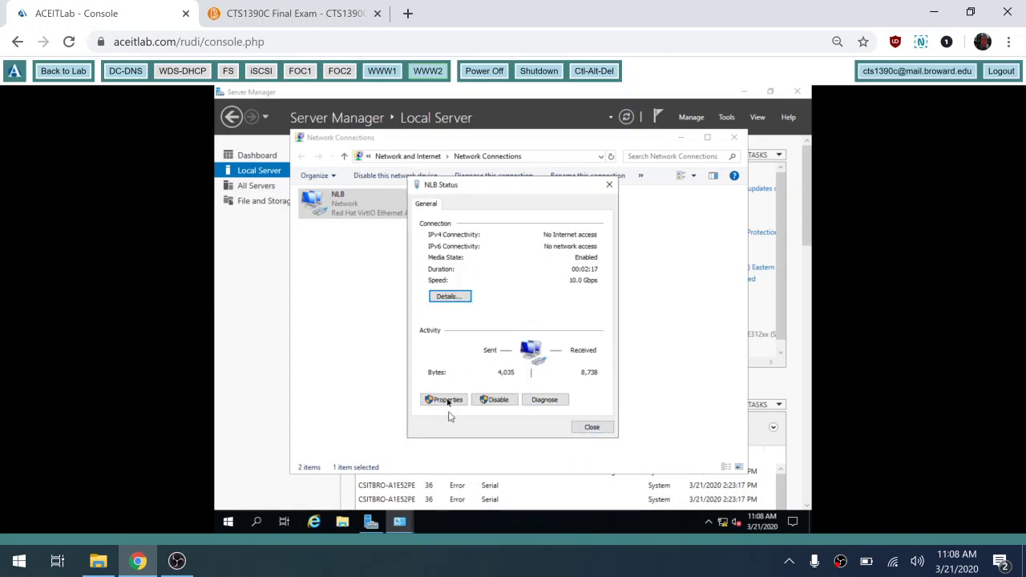
- Re-enter the NLB adapter's IPv4 address with subnet mask 255.255.255.0 and apply it
left_click(447, 401)
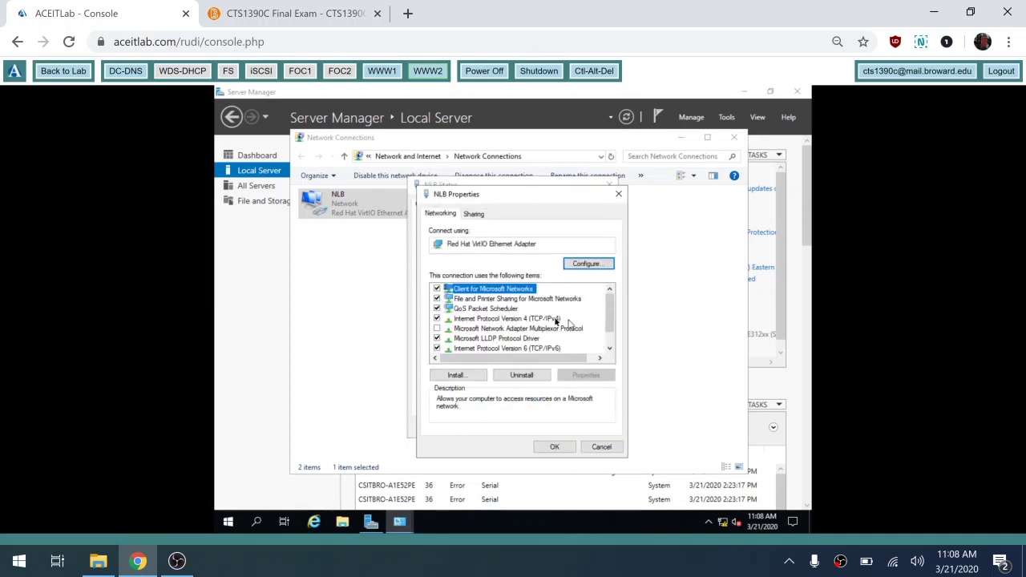
double_click(556, 320)
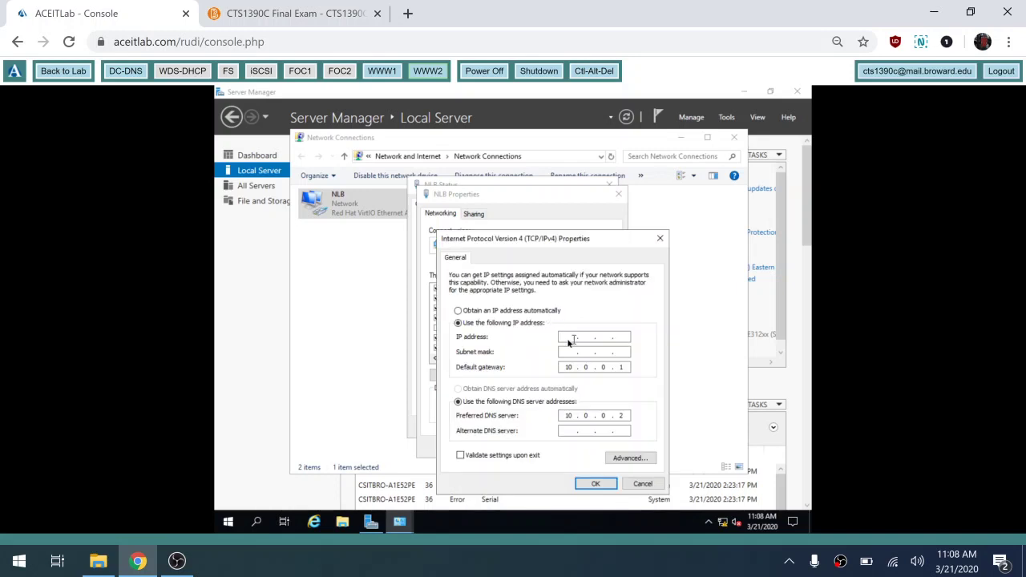
left_click(570, 337)
key("Tab")
type("255 . 255 . 255 . 0")
left_click(594, 484)
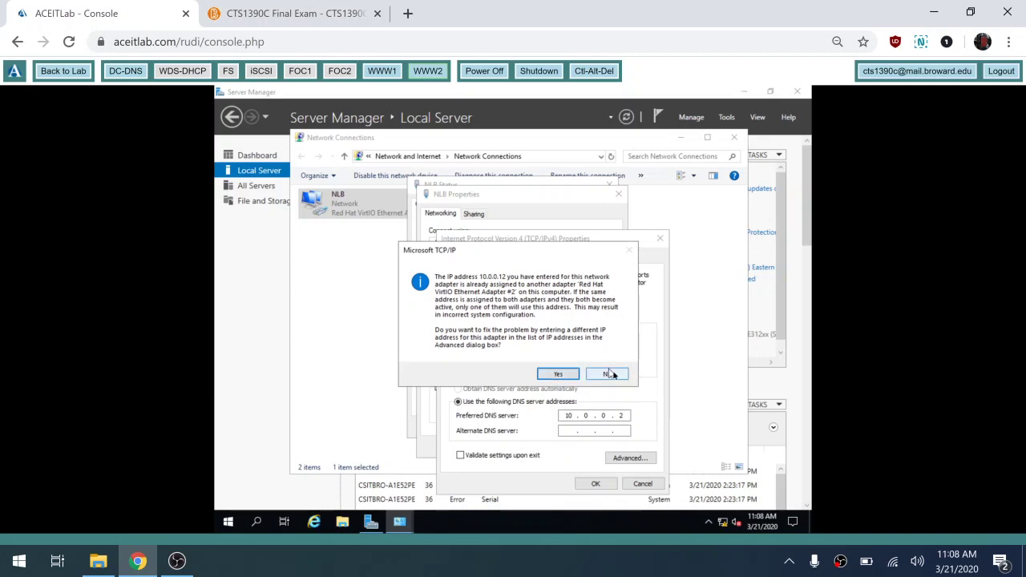
- Decline the duplicate-IP warning, correct the NLB address to 10.0.0.11, and save the adapter properties
left_click(613, 374)
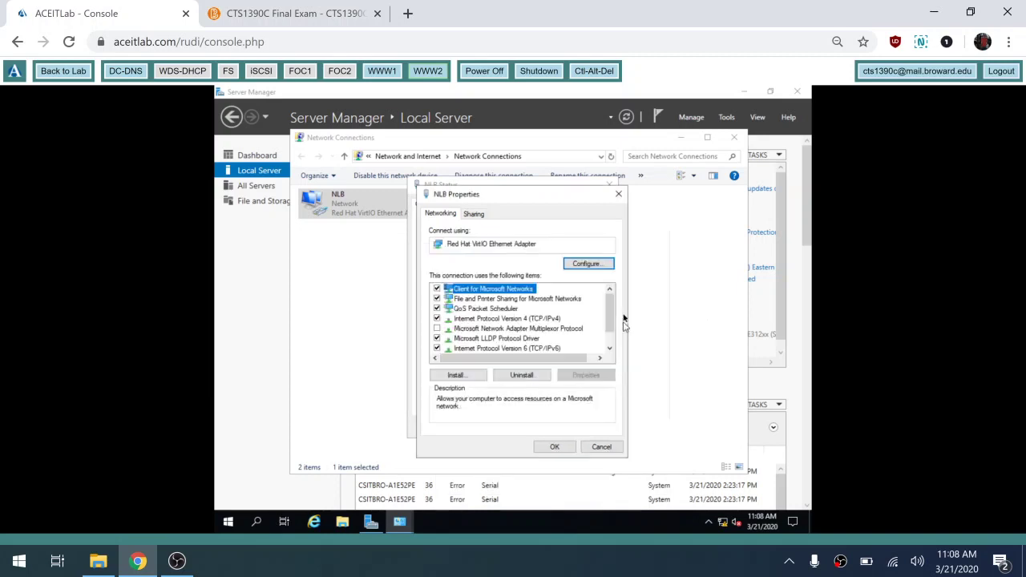
left_click(550, 329)
double_click(553, 319)
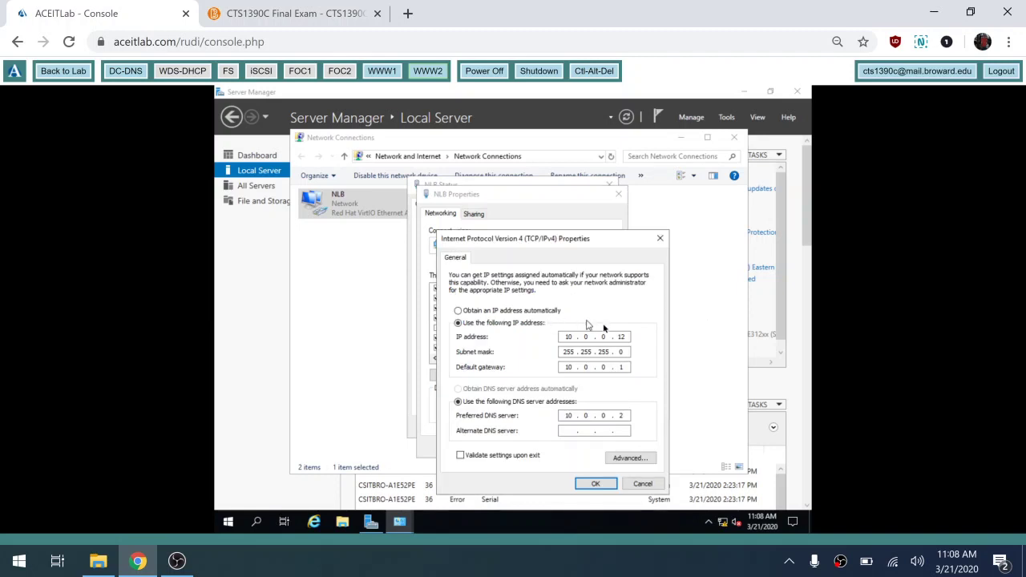
left_click(627, 337)
left_click(597, 484)
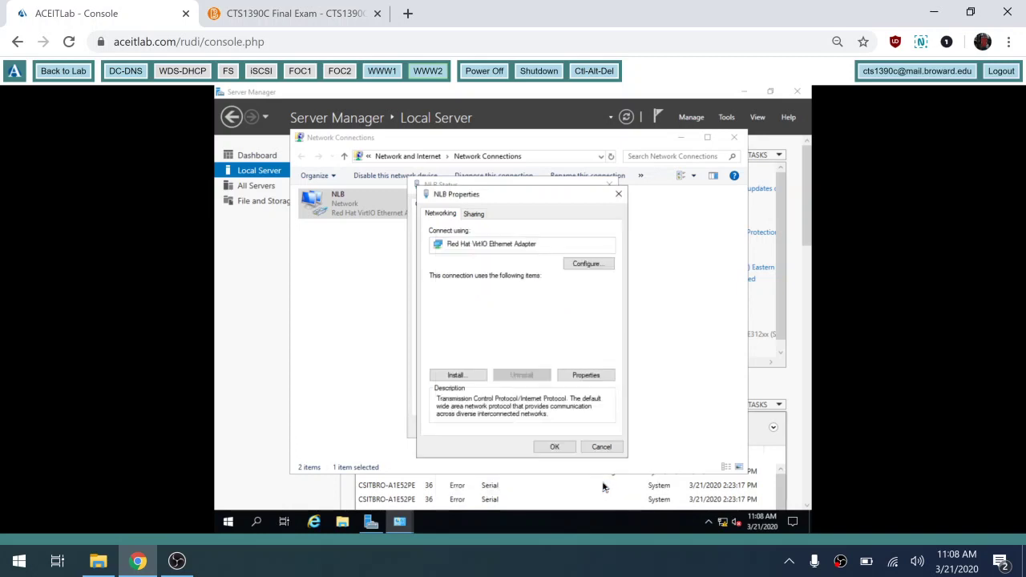
left_click(559, 448)
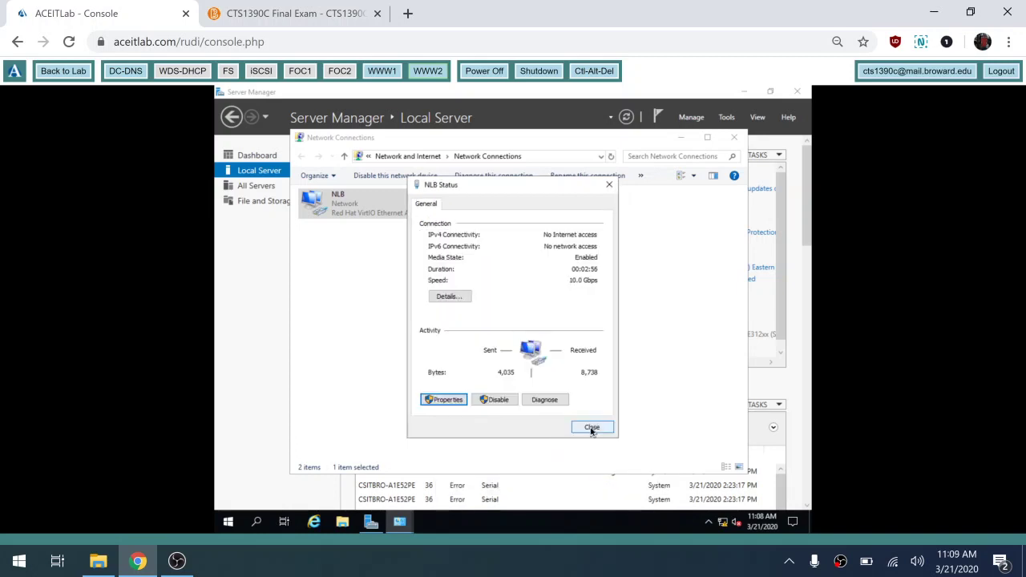
- Review the connection details of the NLB and Private adapters
left_click(591, 428)
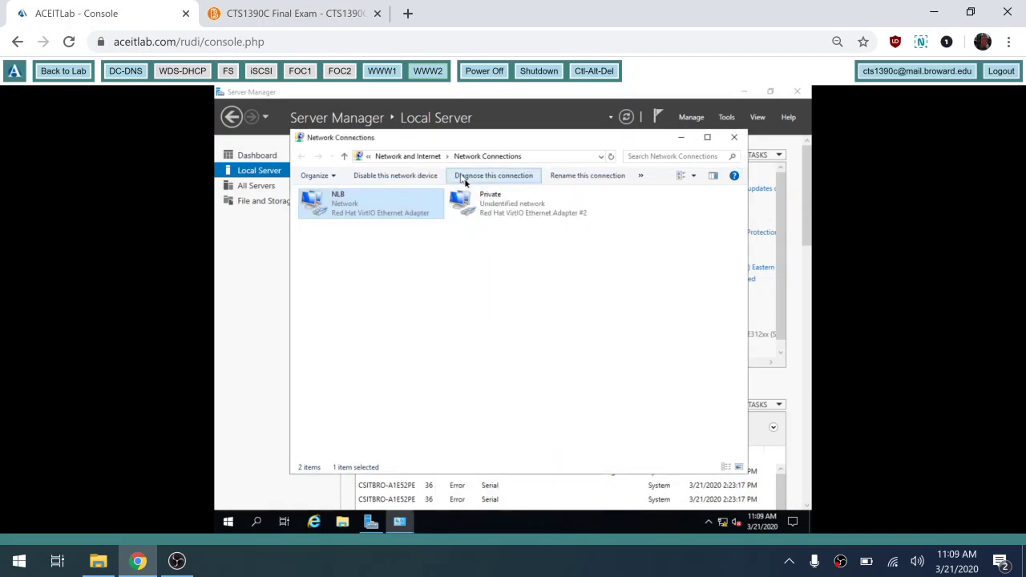
double_click(417, 213)
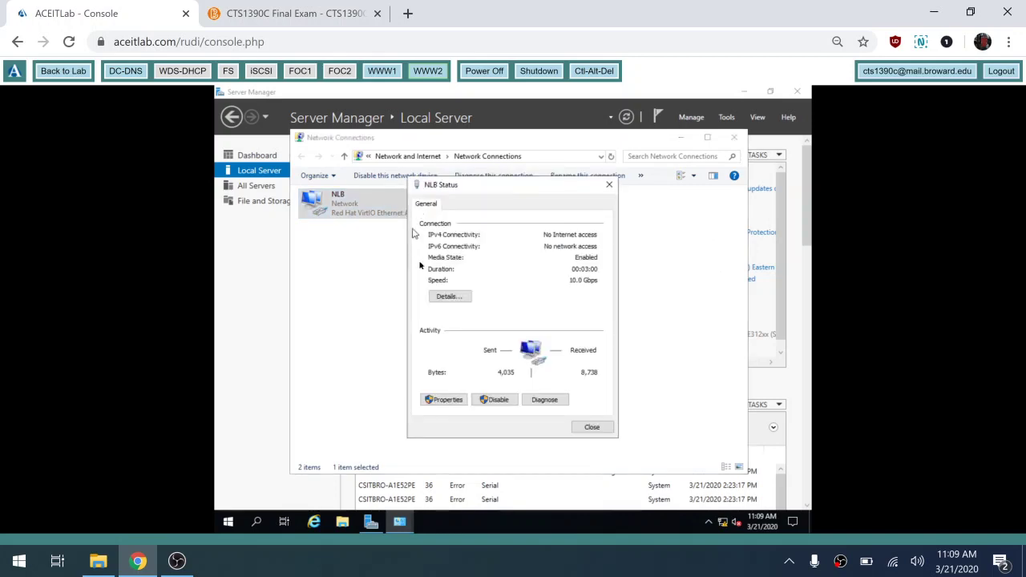
left_click(444, 296)
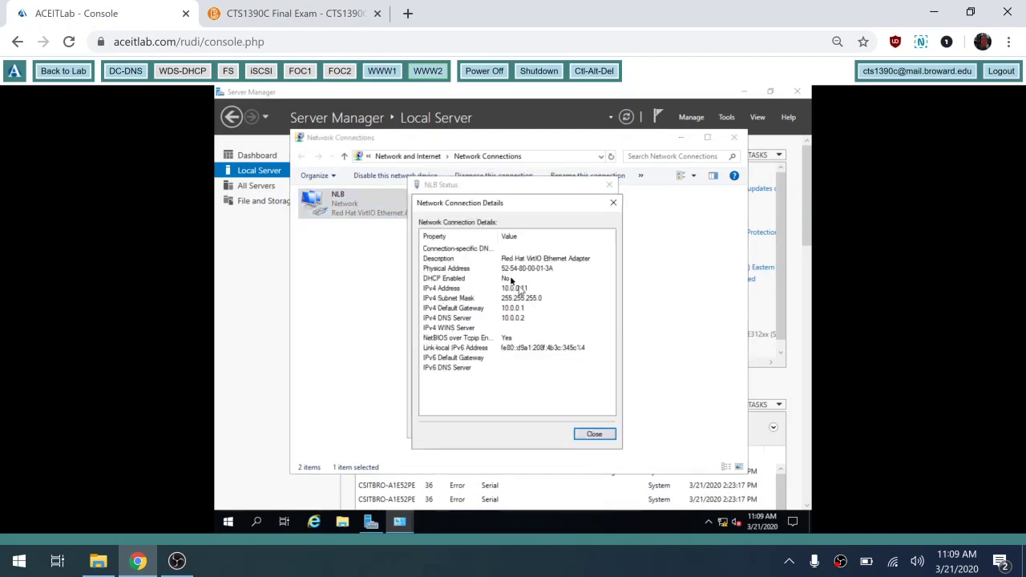
left_click(608, 440)
left_click(600, 428)
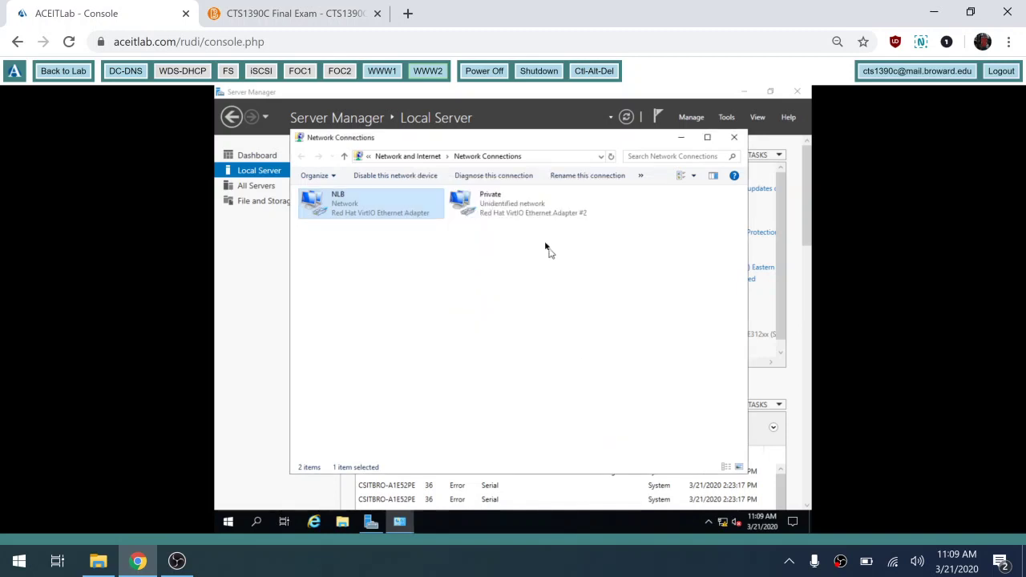
double_click(529, 211)
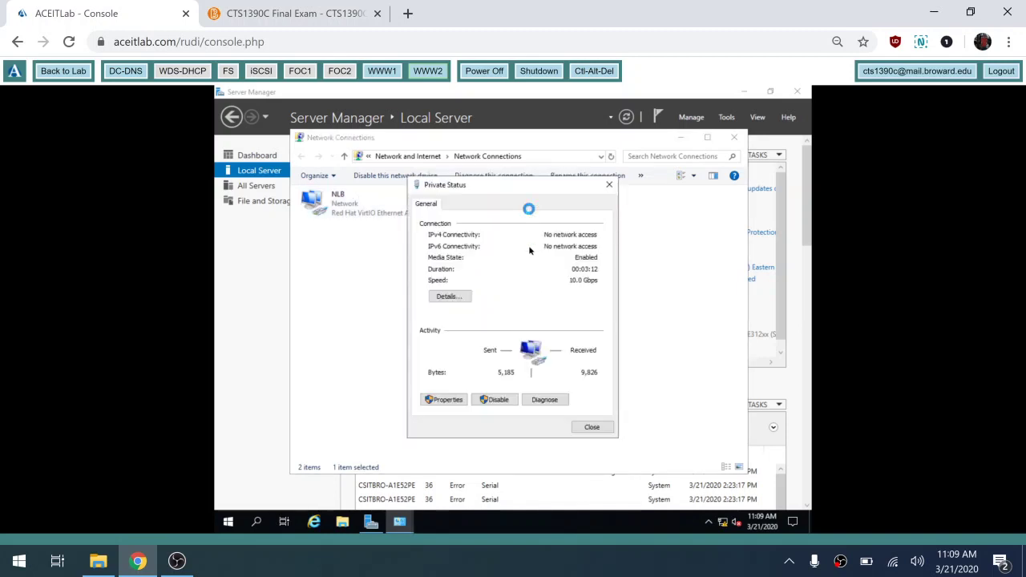
left_click(454, 297)
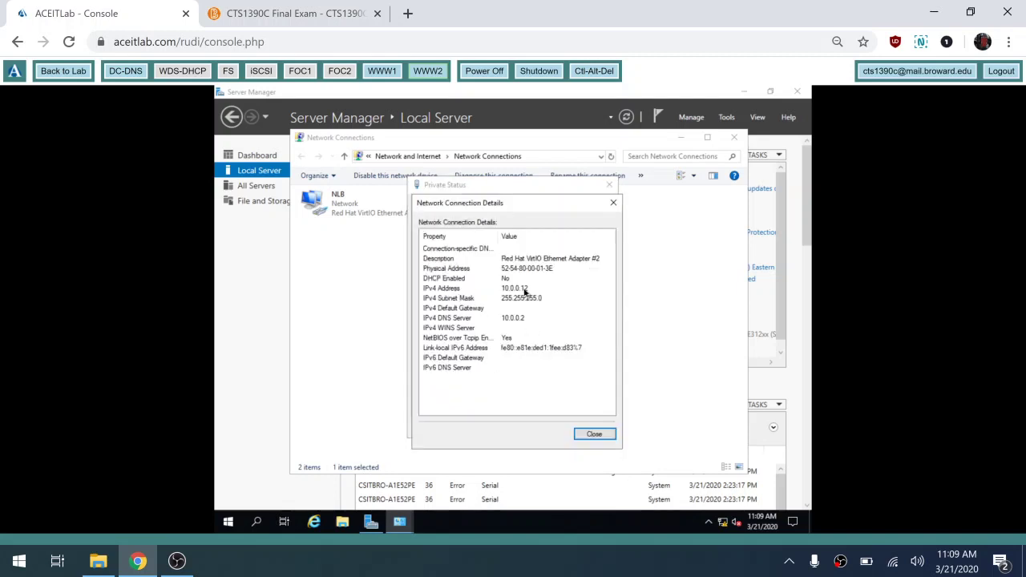
left_click(593, 434)
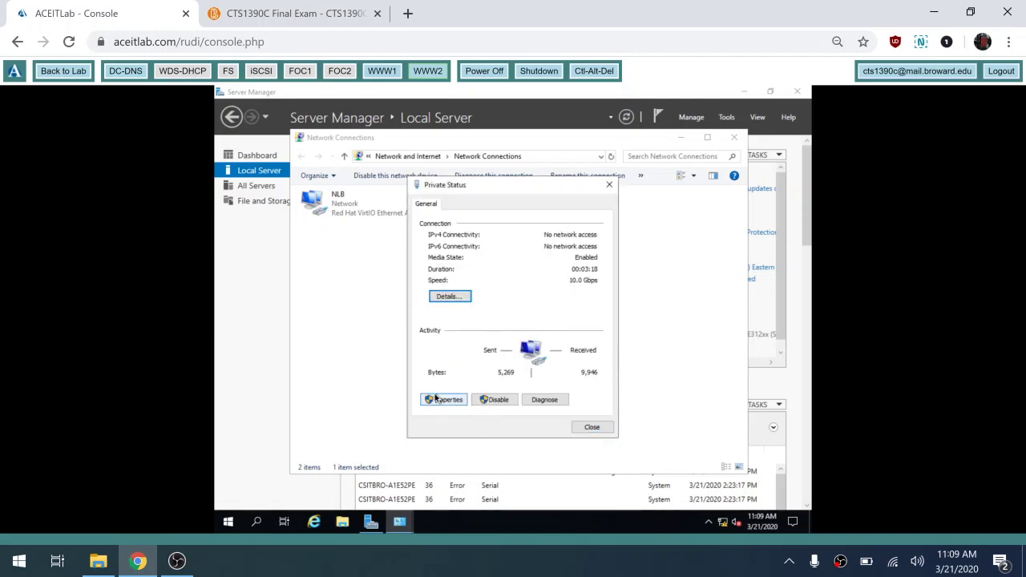
- Give the Private adapter default gateway 10.0.0.1, accepting the multiple-gateways warning, and save it
left_click(444, 399)
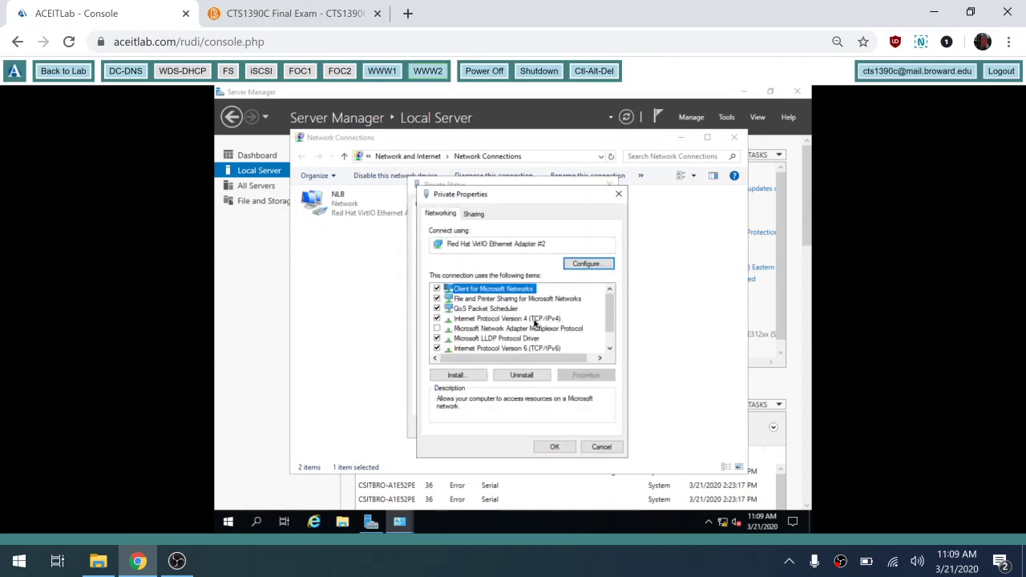
double_click(535, 320)
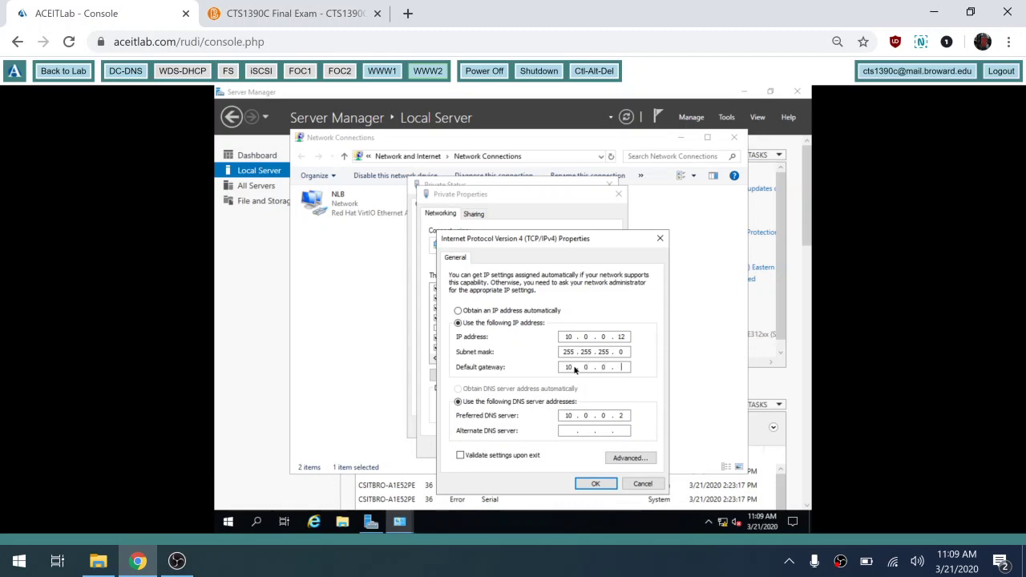
left_click(595, 486)
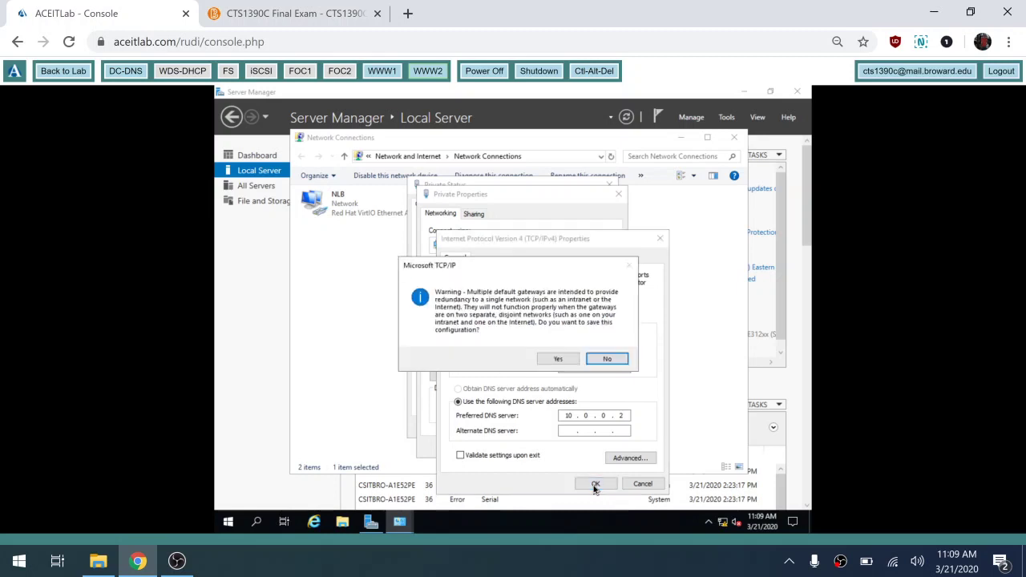
left_click(562, 365)
left_click(550, 448)
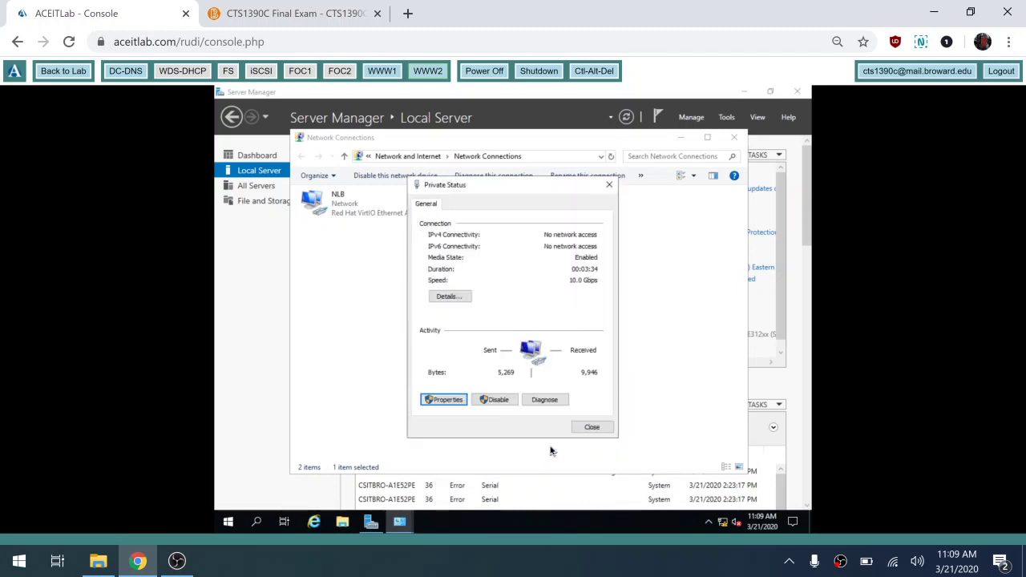
left_click_drag(592, 429, 594, 437)
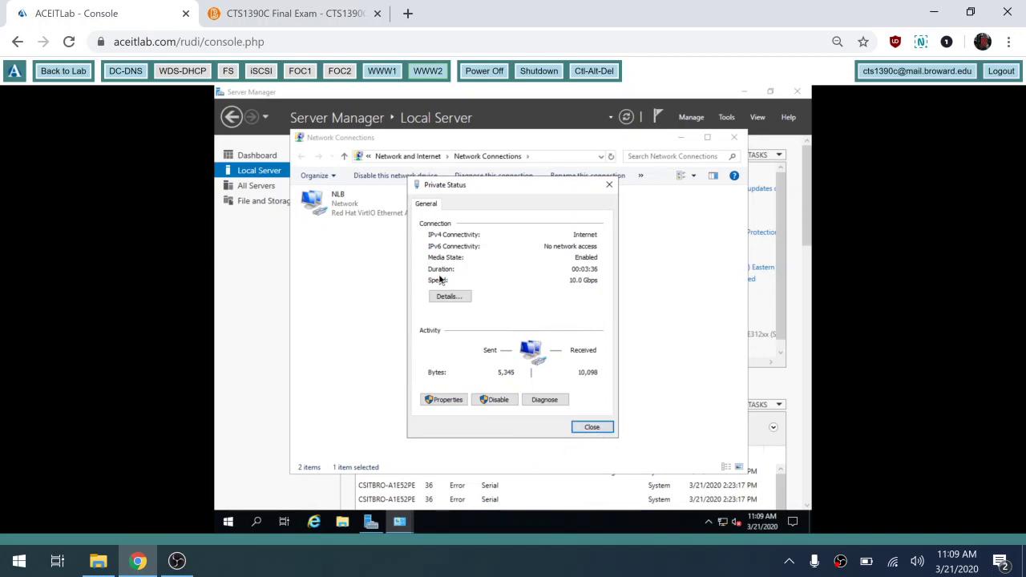
left_click(591, 429)
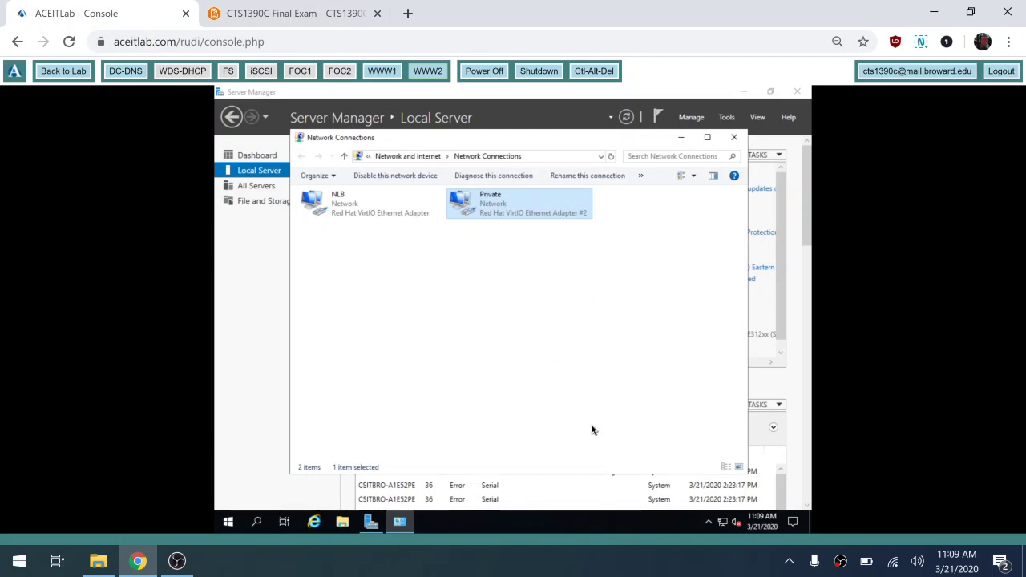
- Verify NLB at 10.0.0.11 and Private at 10.0.0.12 in their details, then close Network Connections
left_click(345, 211)
double_click(344, 211)
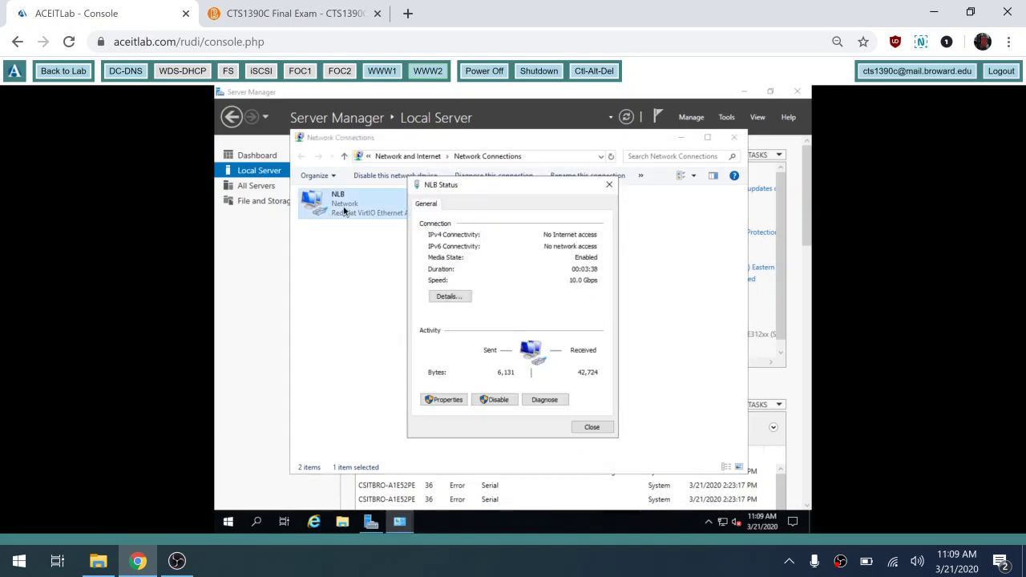
left_click(449, 298)
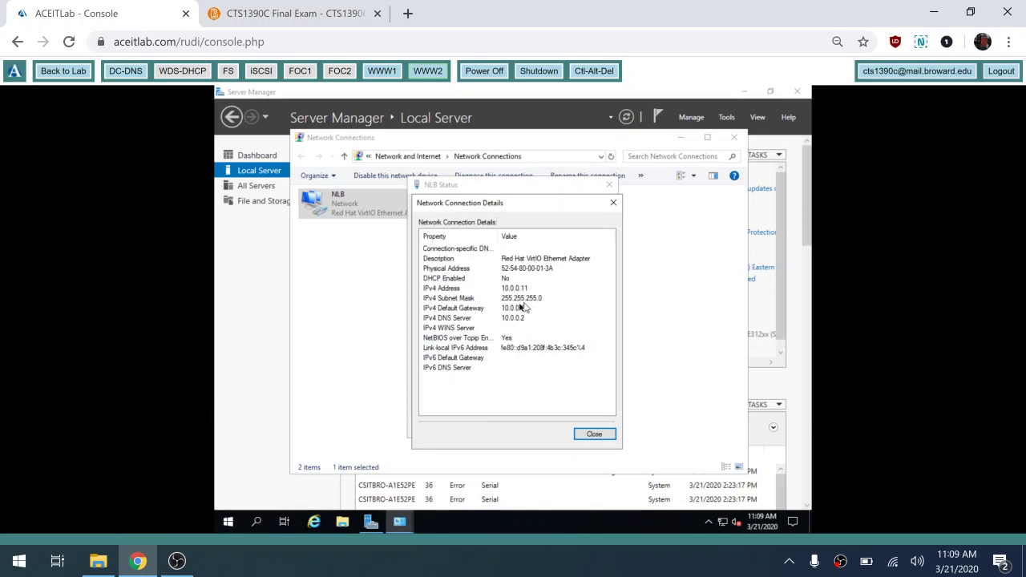
left_click(594, 434)
left_click(590, 431)
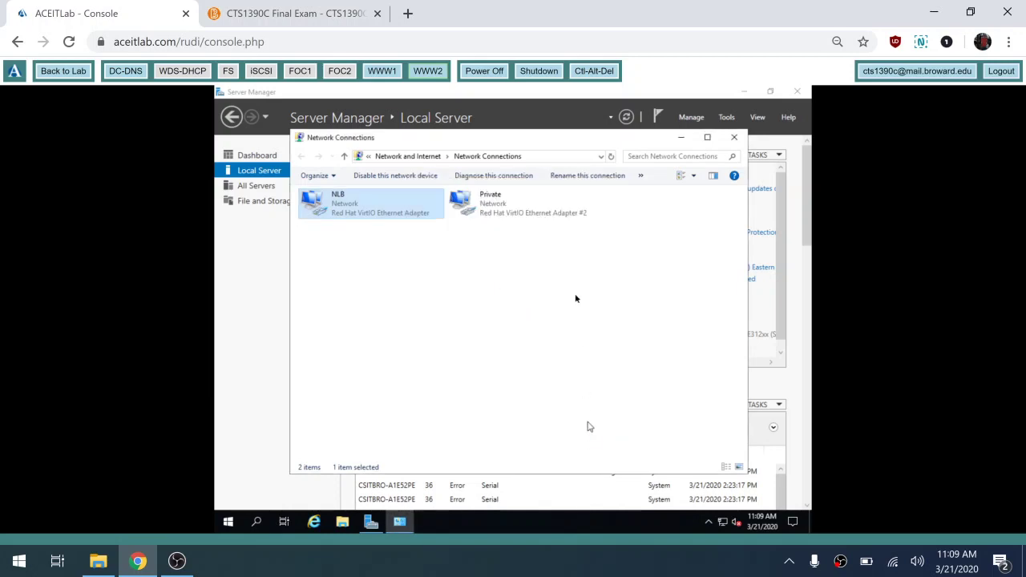
double_click(518, 213)
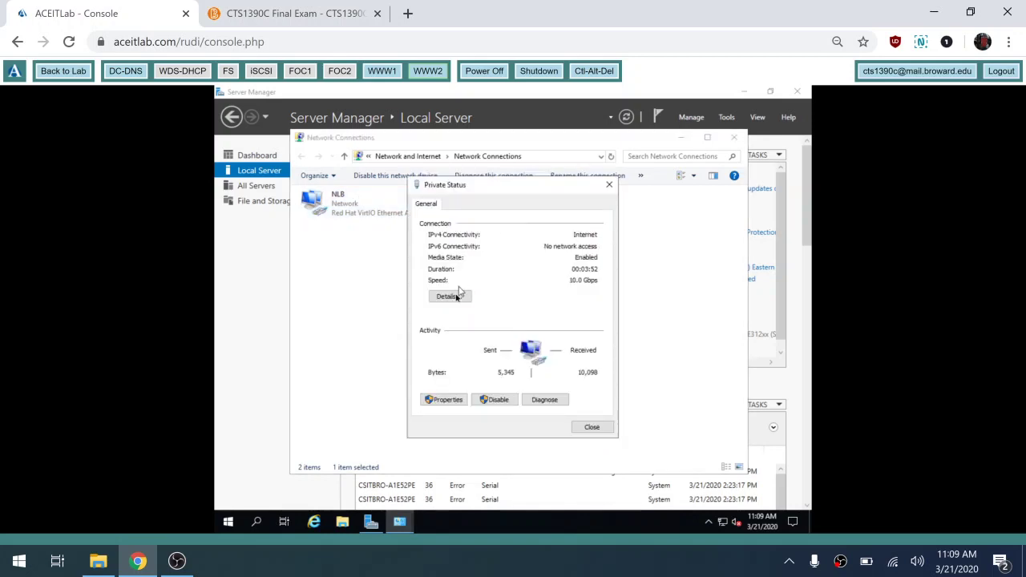
left_click(455, 296)
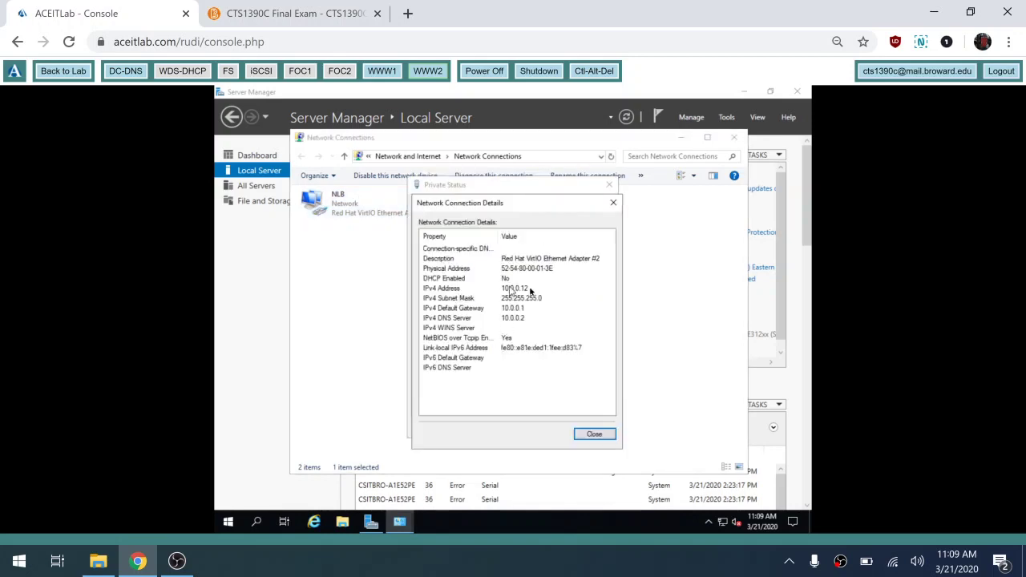
left_click(593, 433)
left_click(592, 426)
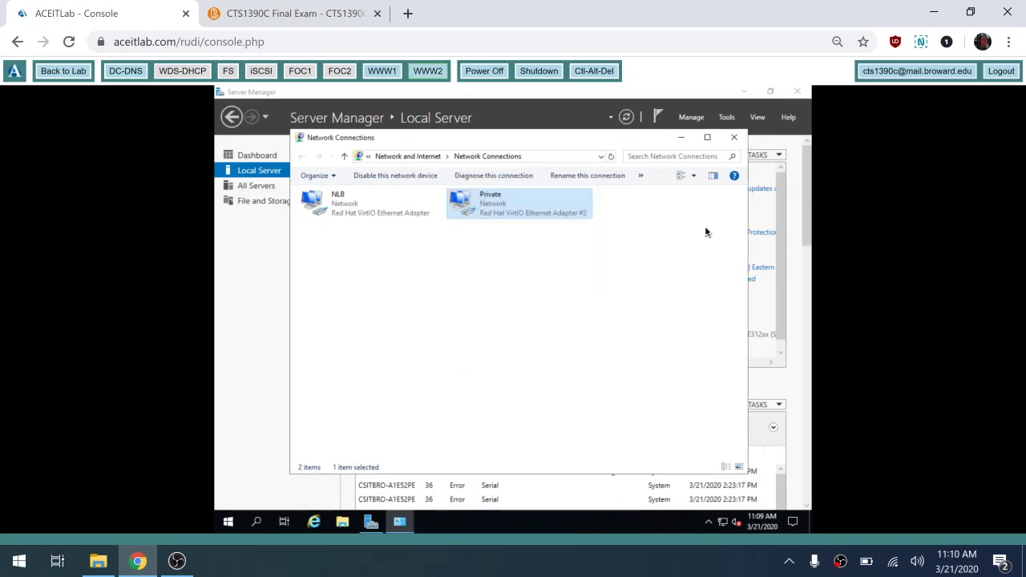
left_click(734, 137)
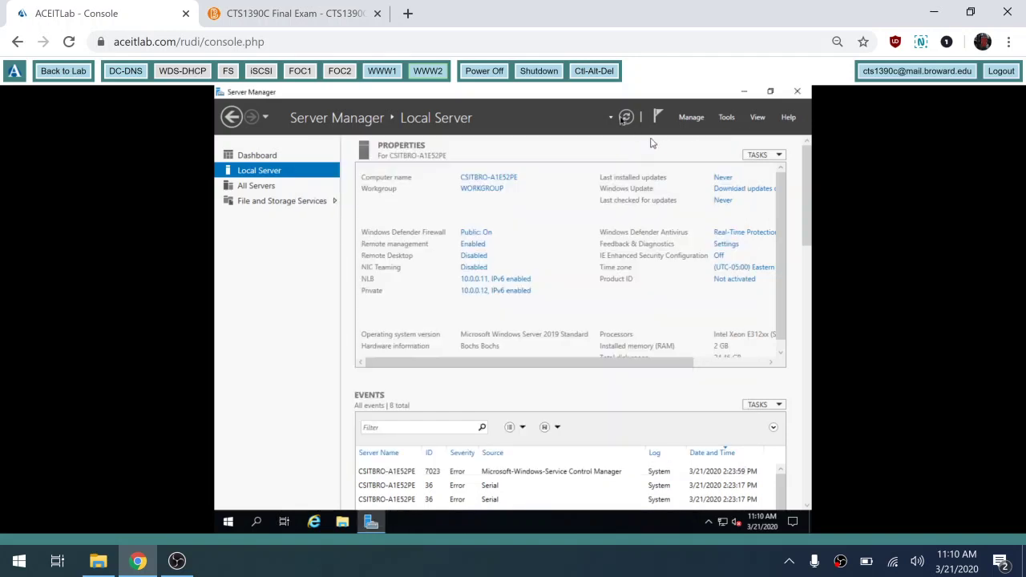
- Refresh Local Server, then rename the computer to www2 and make it a member of contoso.com
left_click(627, 117)
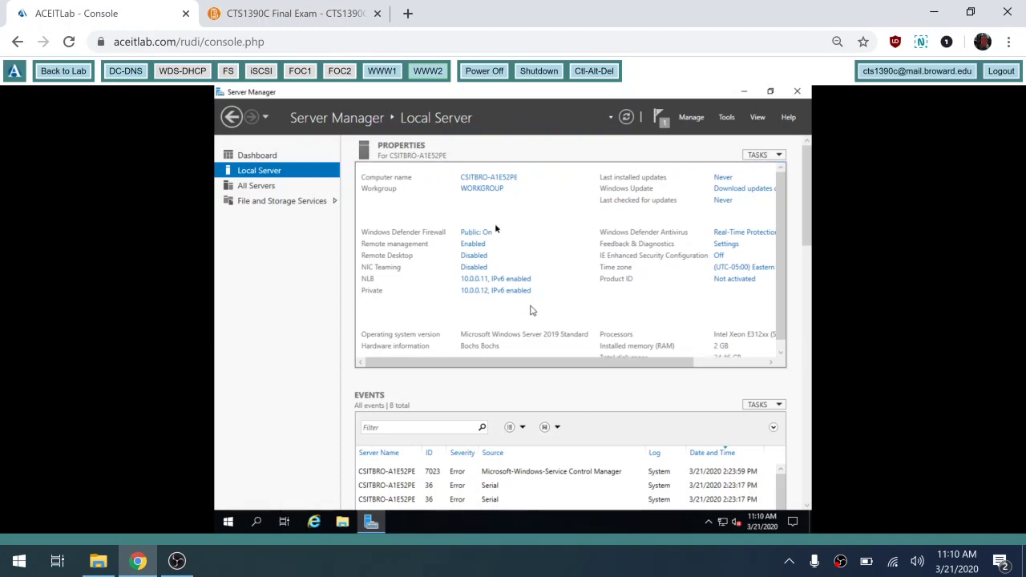
left_click(497, 181)
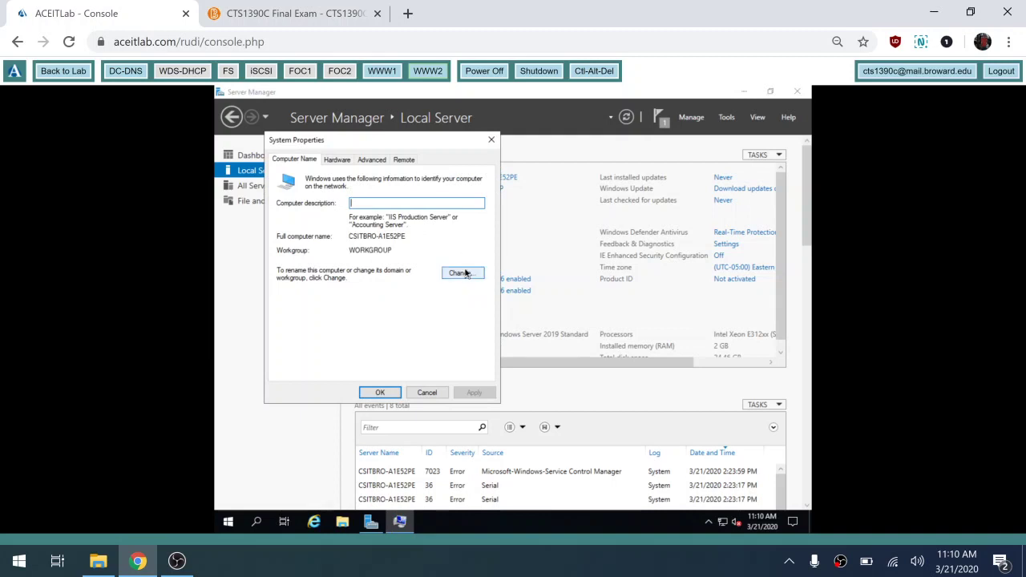
left_click(460, 273)
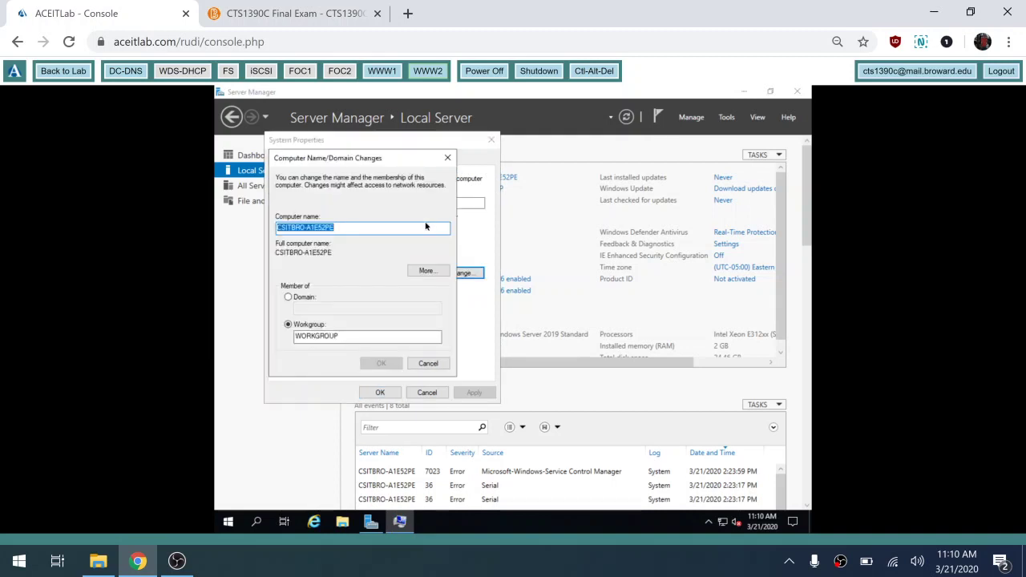
type("www2")
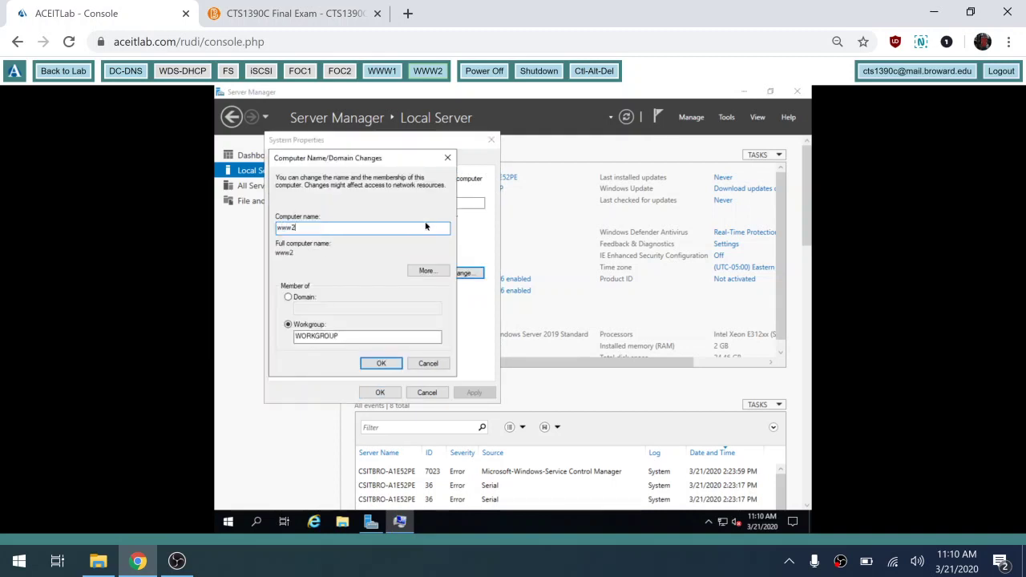
left_click(293, 297)
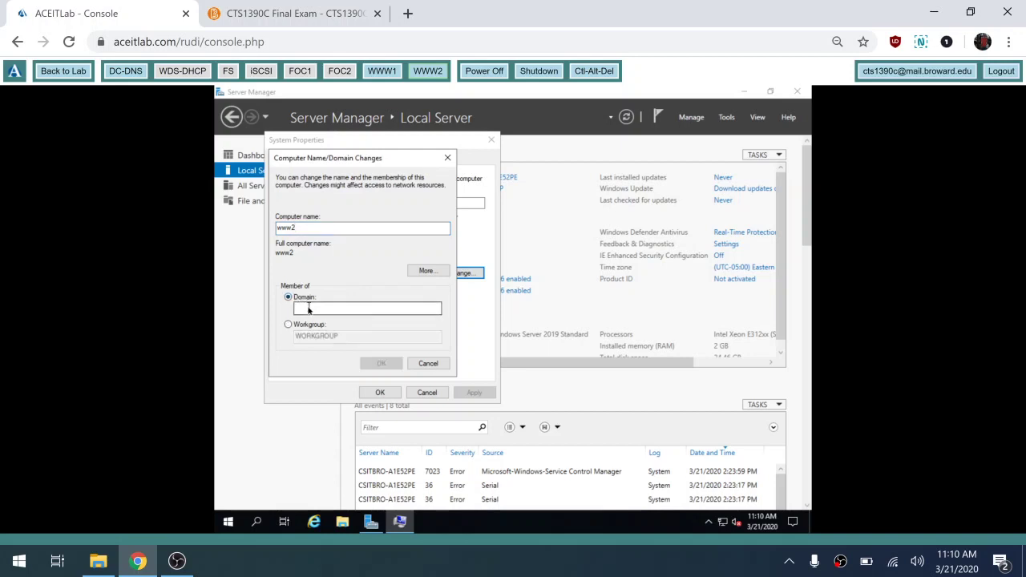
left_click(309, 308)
type("contoso.com")
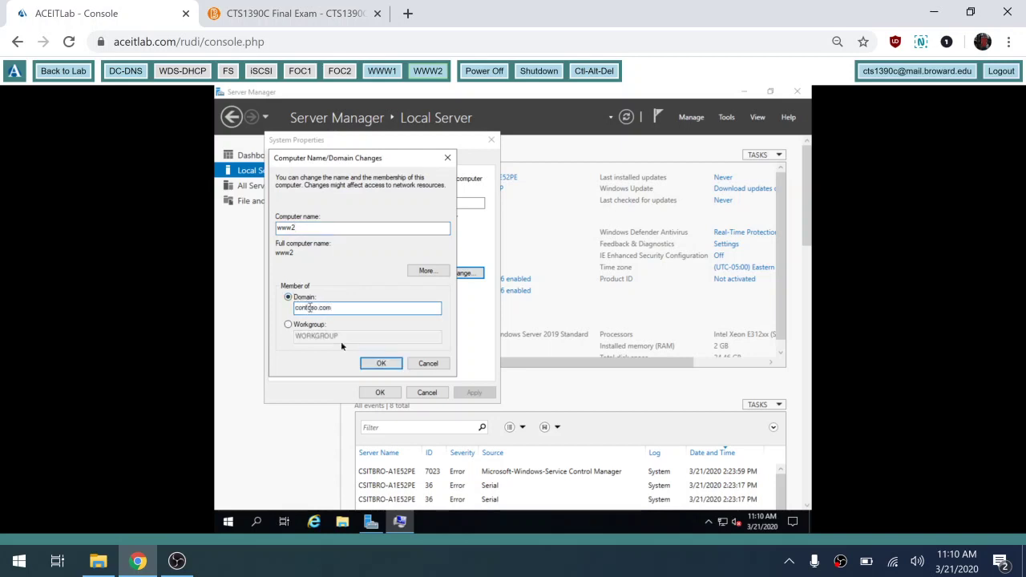
left_click(387, 365)
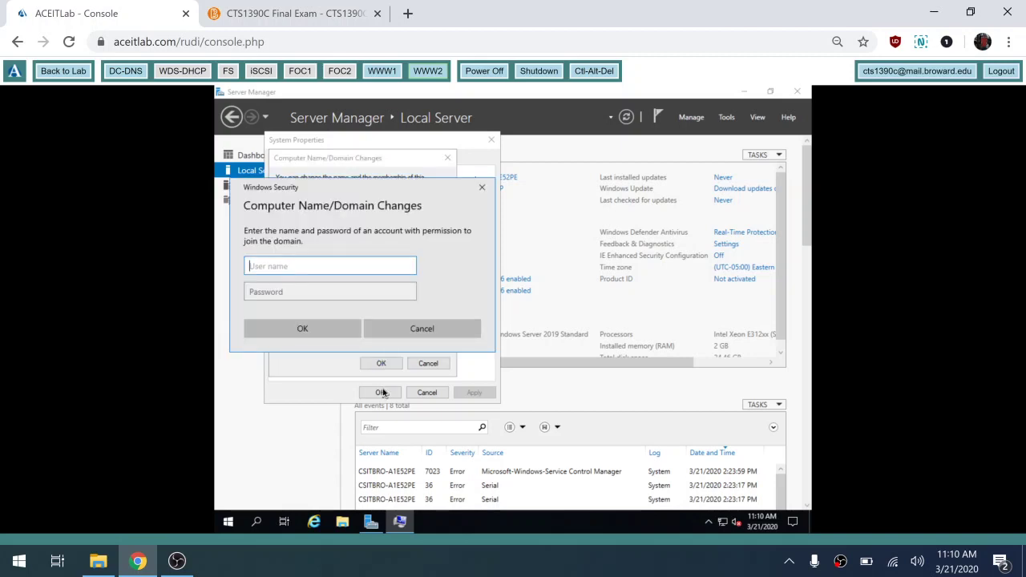
- Authenticate the domain join as contoso\administrator with its password and acknowledge the welcome and restart messages
type("c")
type("ontoso\\administrator")
key("Tab")
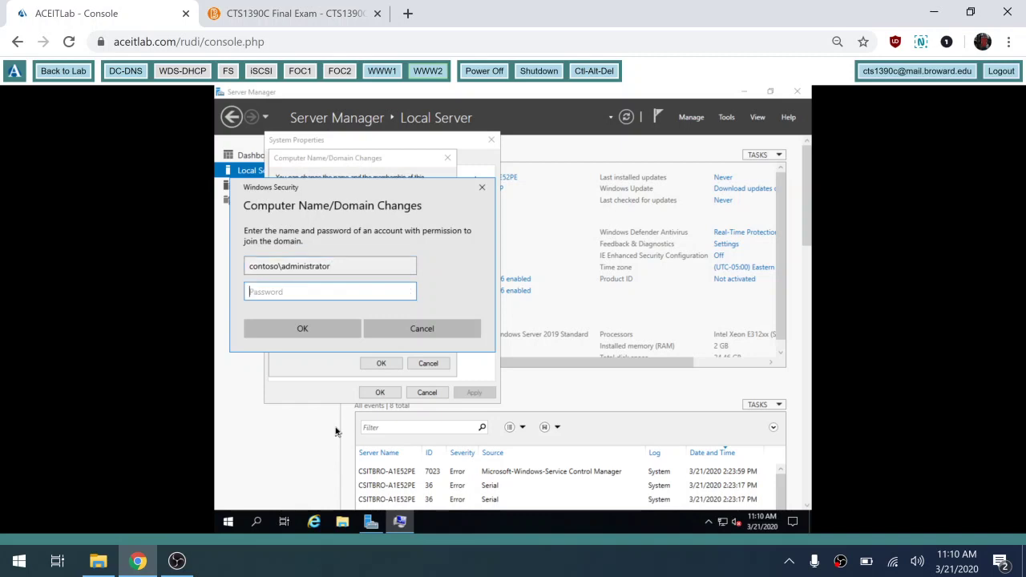
type("Pa$$w0rd")
left_click(409, 291)
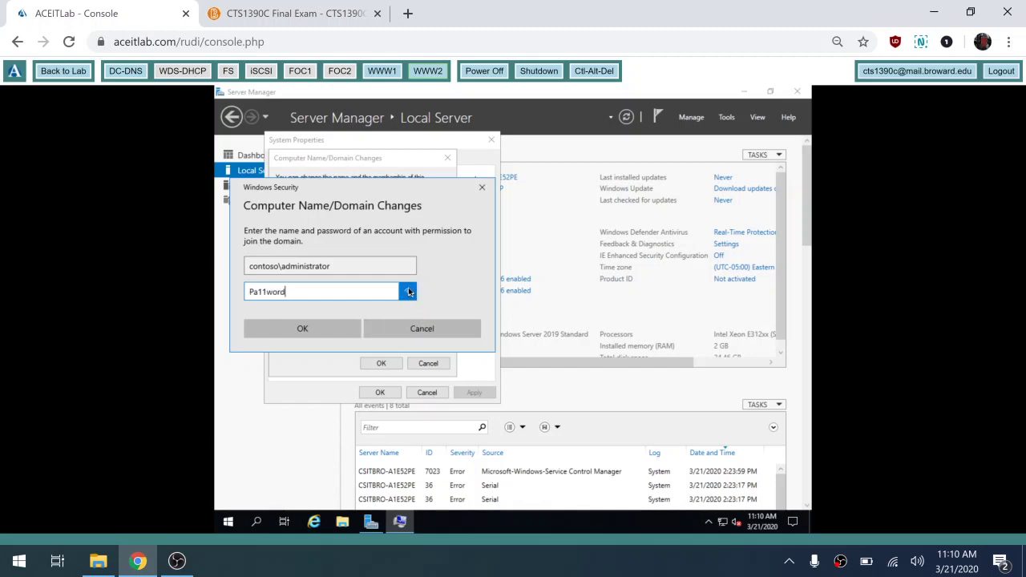
left_click(305, 338)
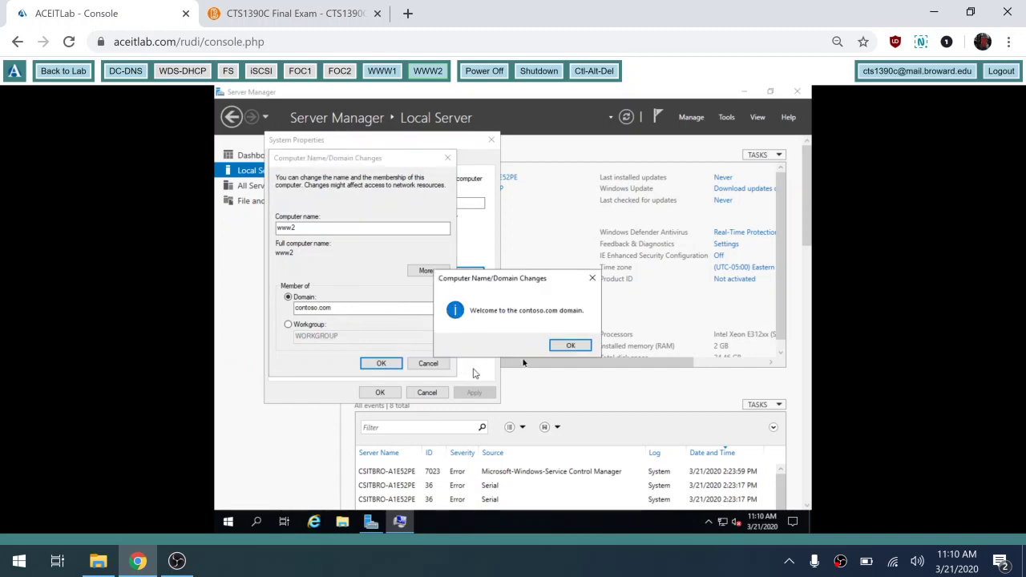
left_click(568, 346)
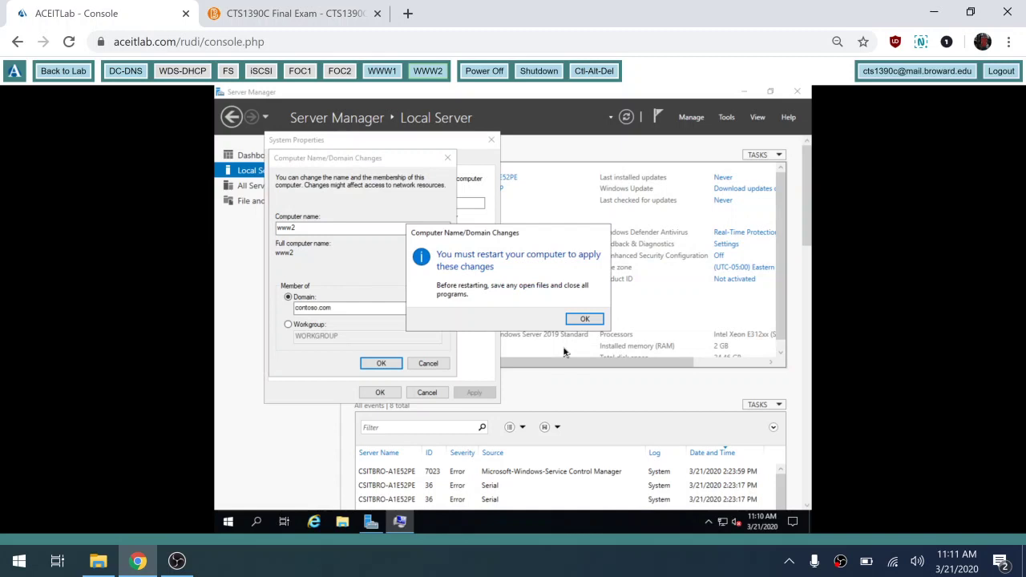
left_click(584, 319)
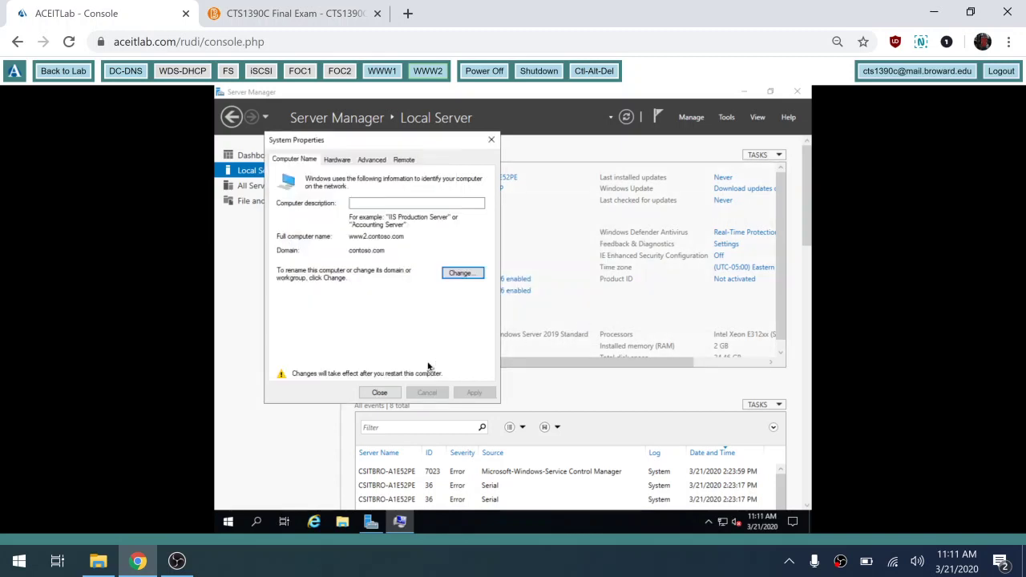
- Restart the server now, then sign in on the WWW1 console as contoso\administrator with its password
left_click(379, 393)
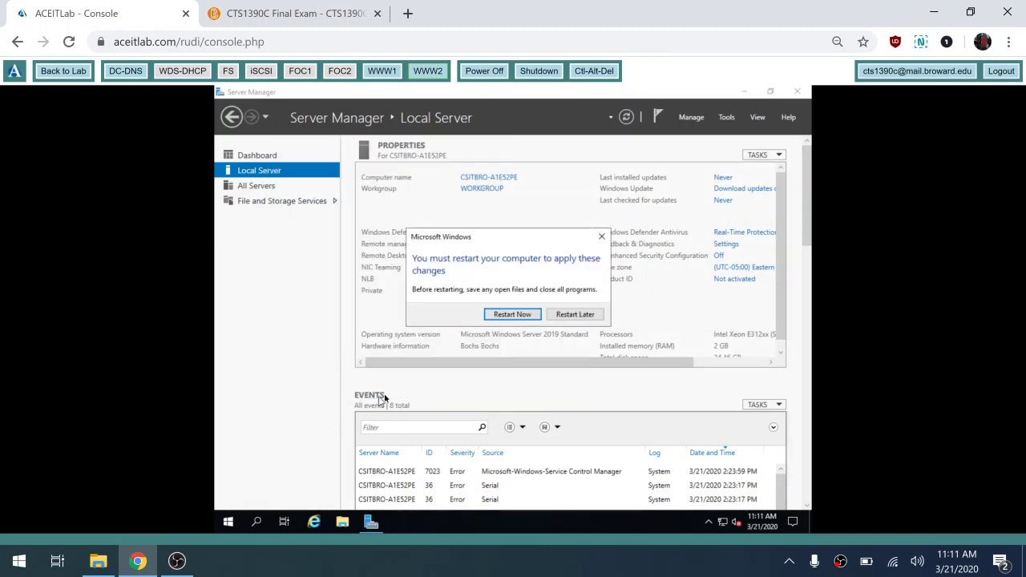
left_click(514, 315)
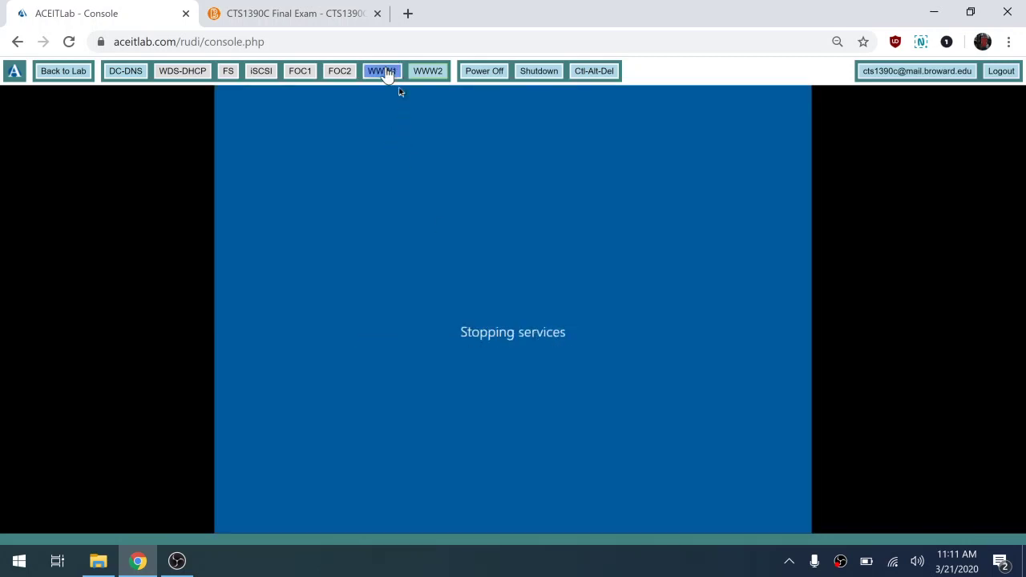
left_click(386, 73)
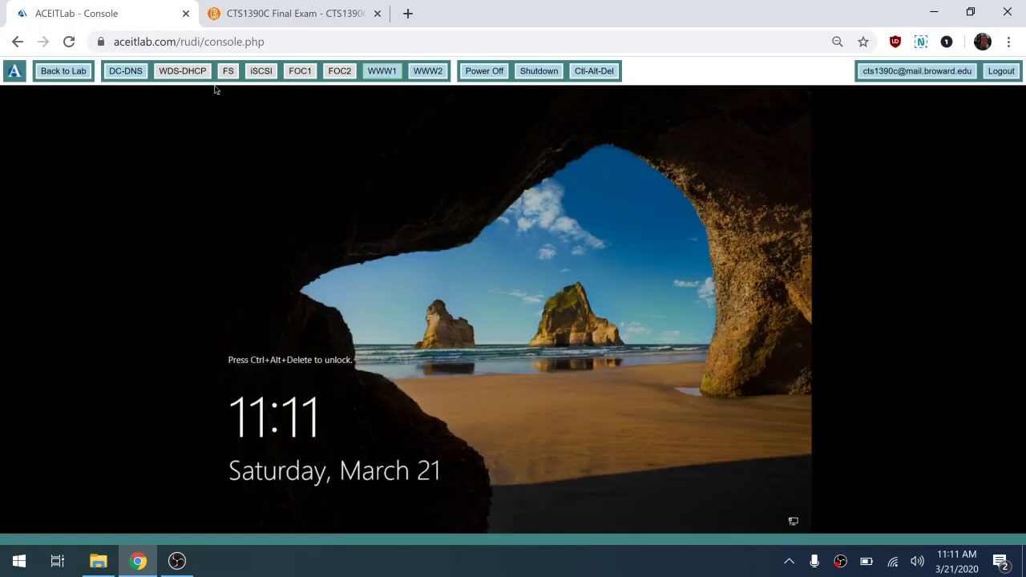
left_click(594, 72)
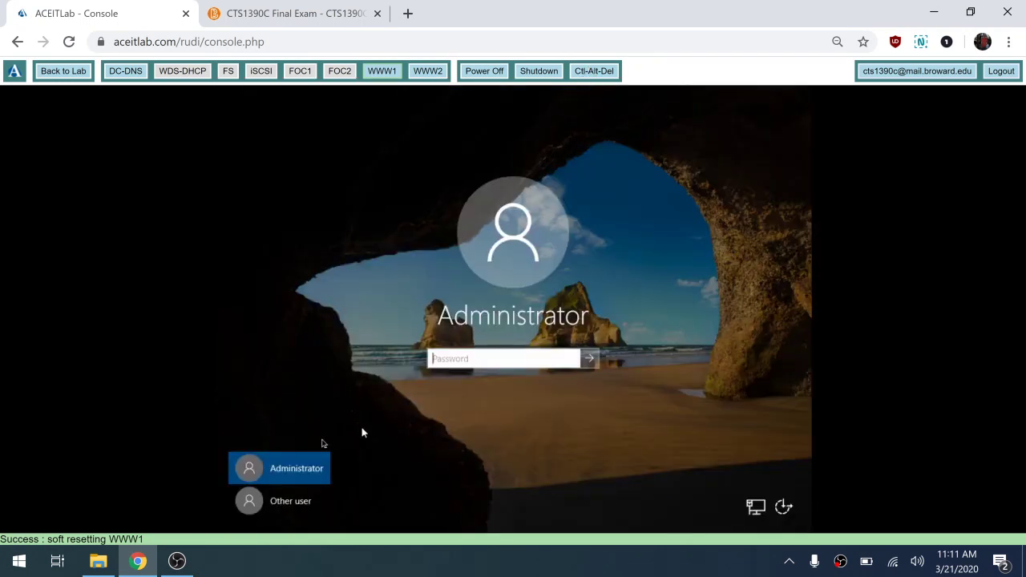
left_click(304, 506)
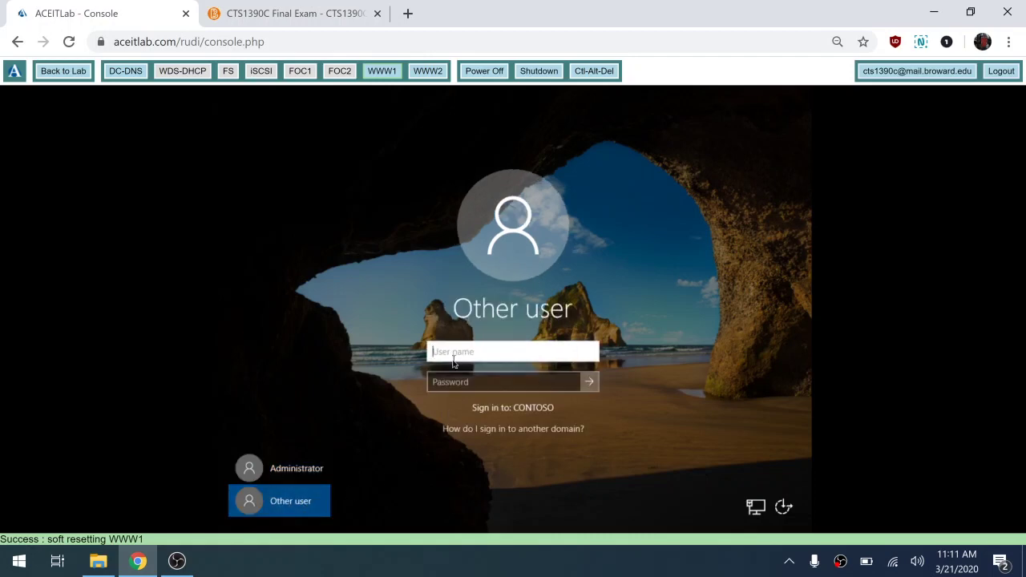
type("contoso\\admini")
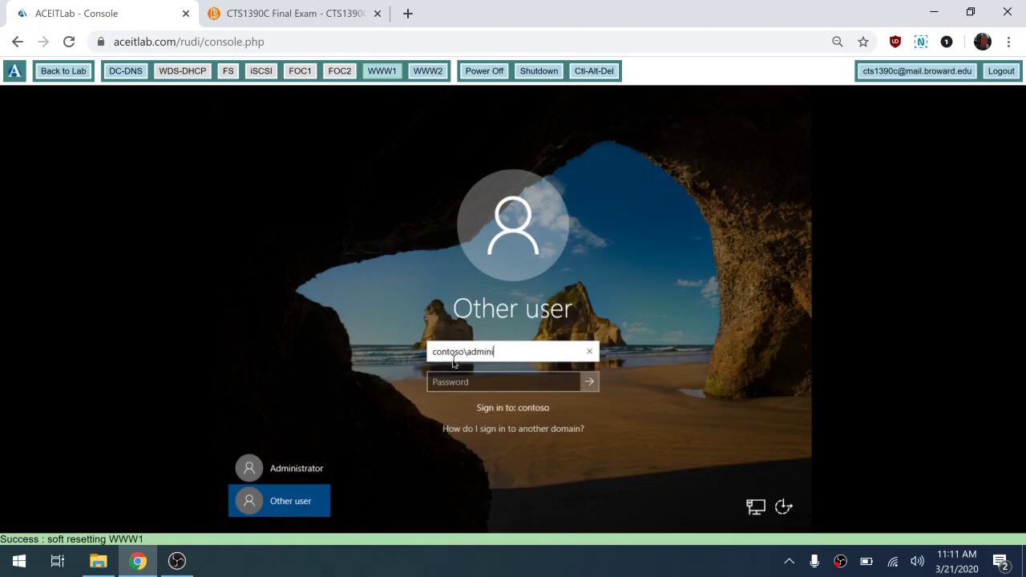
type("strator")
key("Tab")
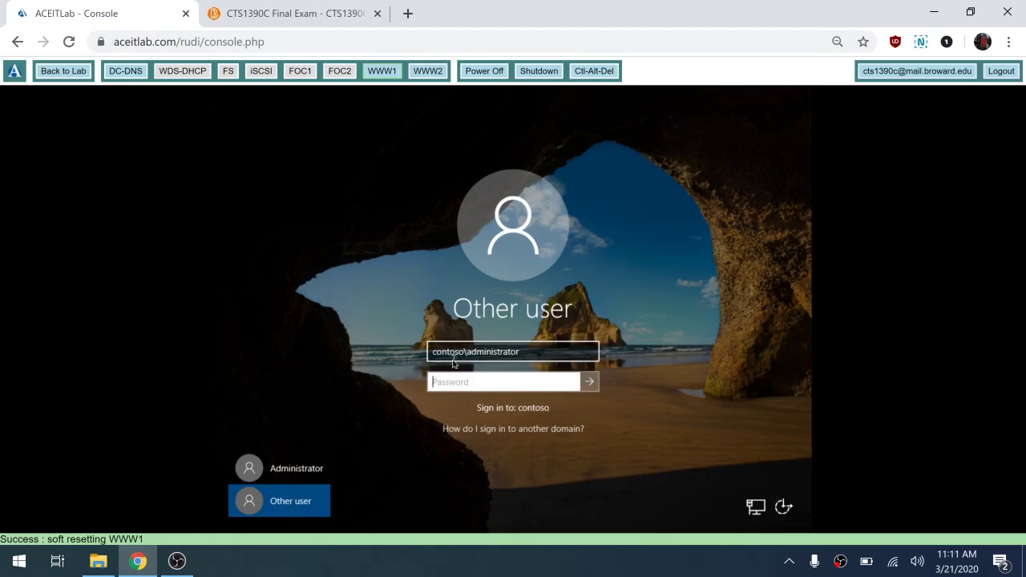
type("Pa$$w0r")
left_click(575, 388)
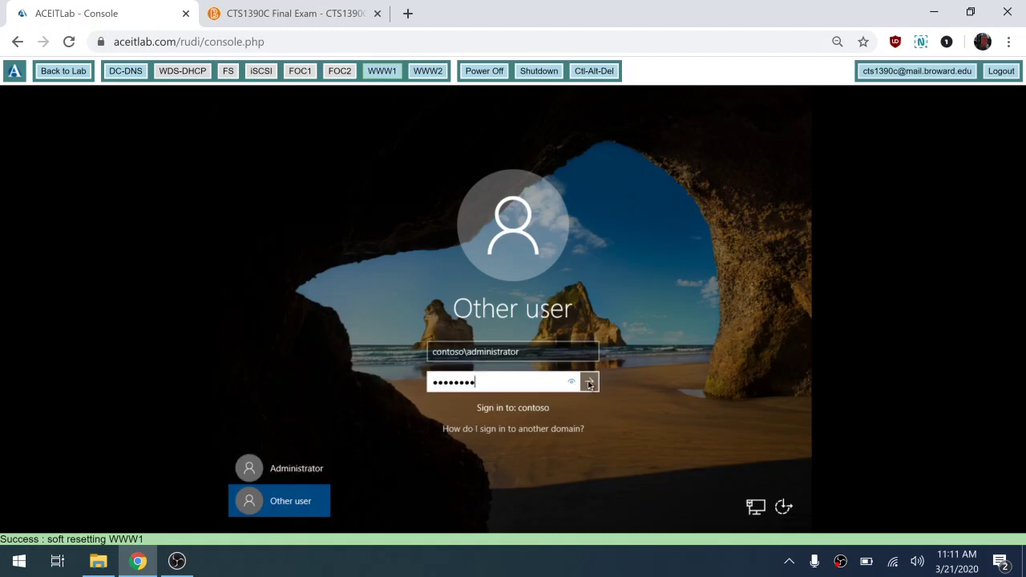
left_click(589, 383)
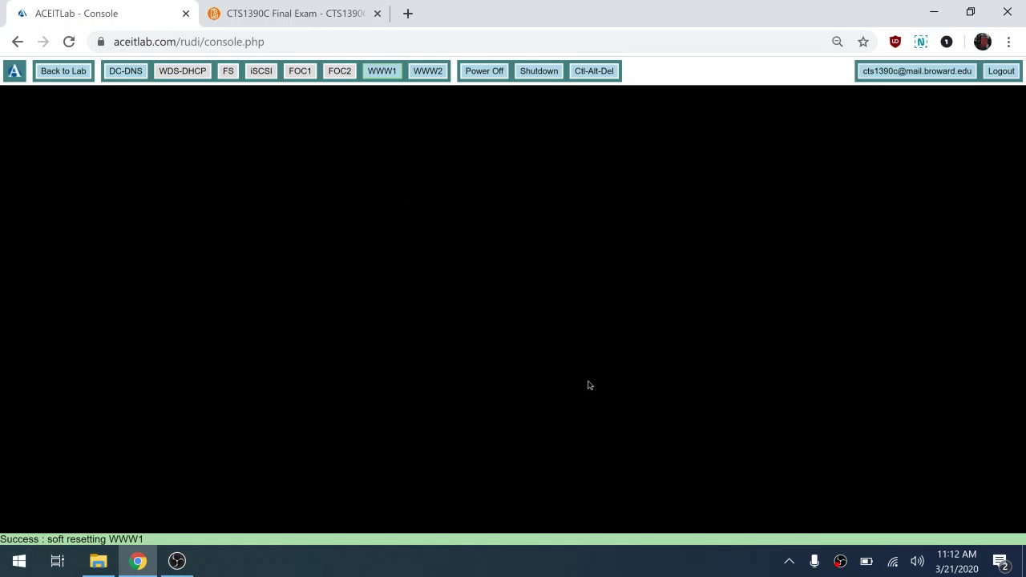
- Sign in on the WWW2 console as contoso\administrator with its password, then return to WWW1
left_click(427, 75)
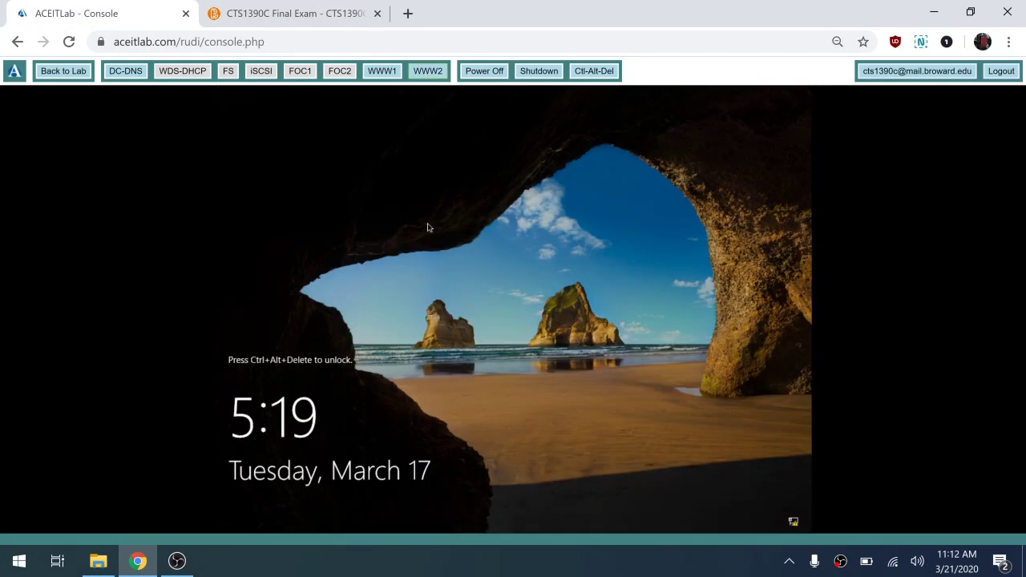
left_click(601, 73)
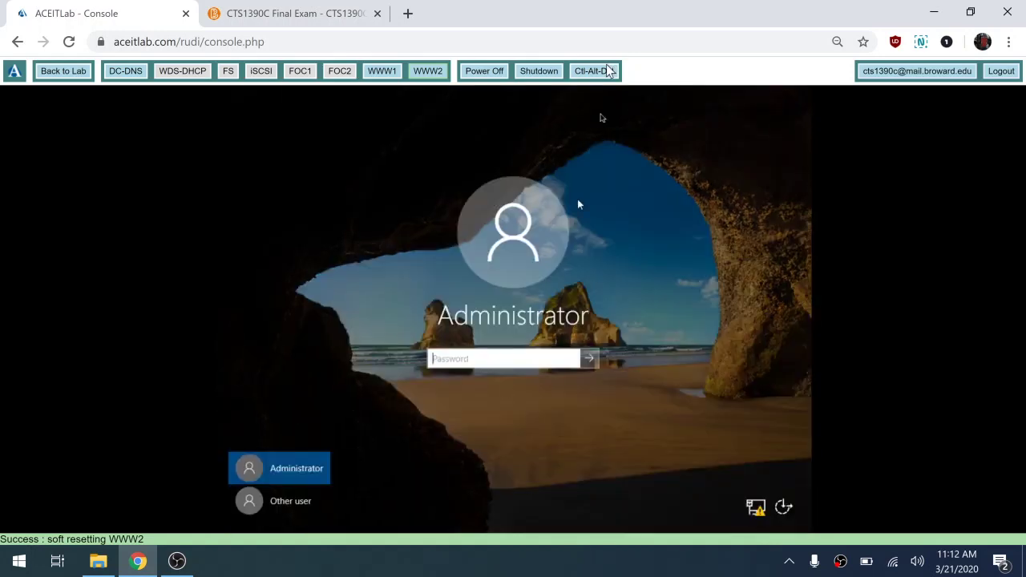
left_click(295, 501)
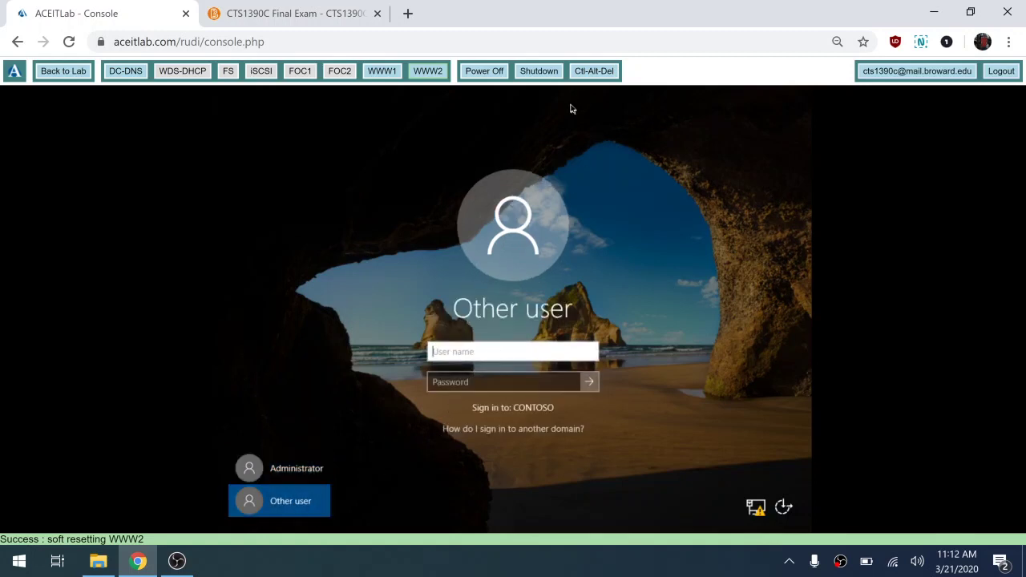
type("contoso\\admi")
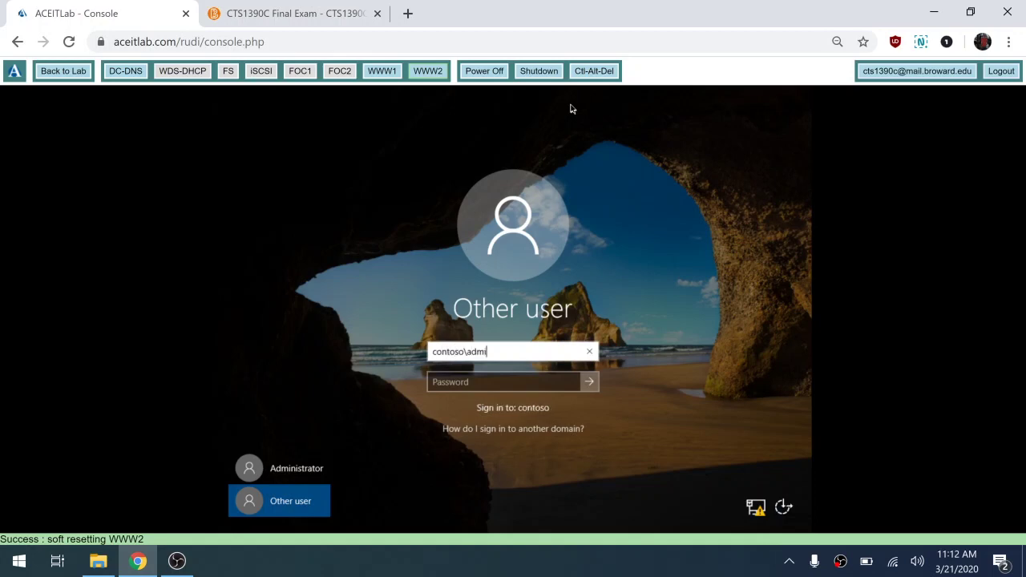
type("nistrator")
key("Tab")
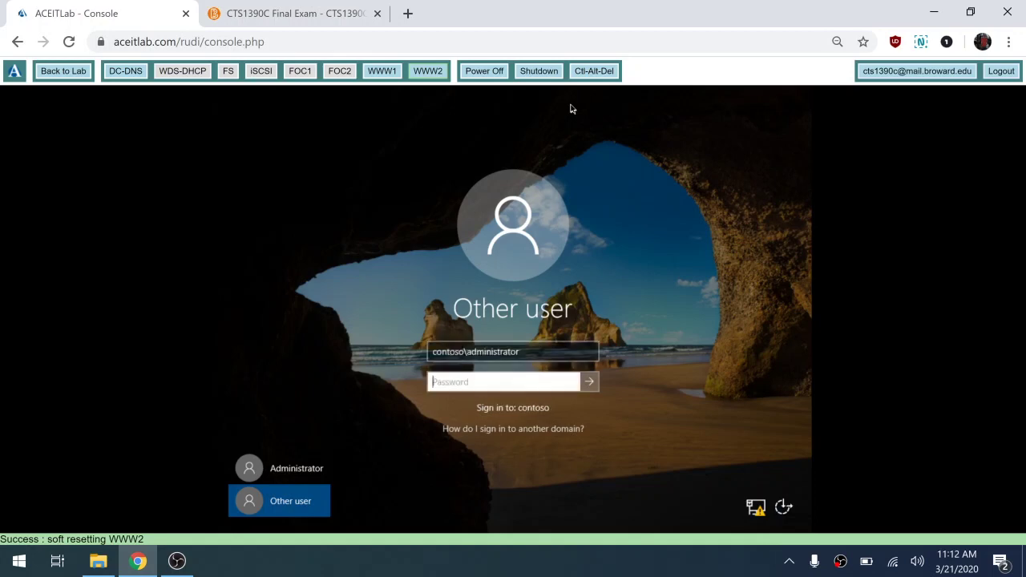
type("Pa$$w0rd")
left_click(571, 386)
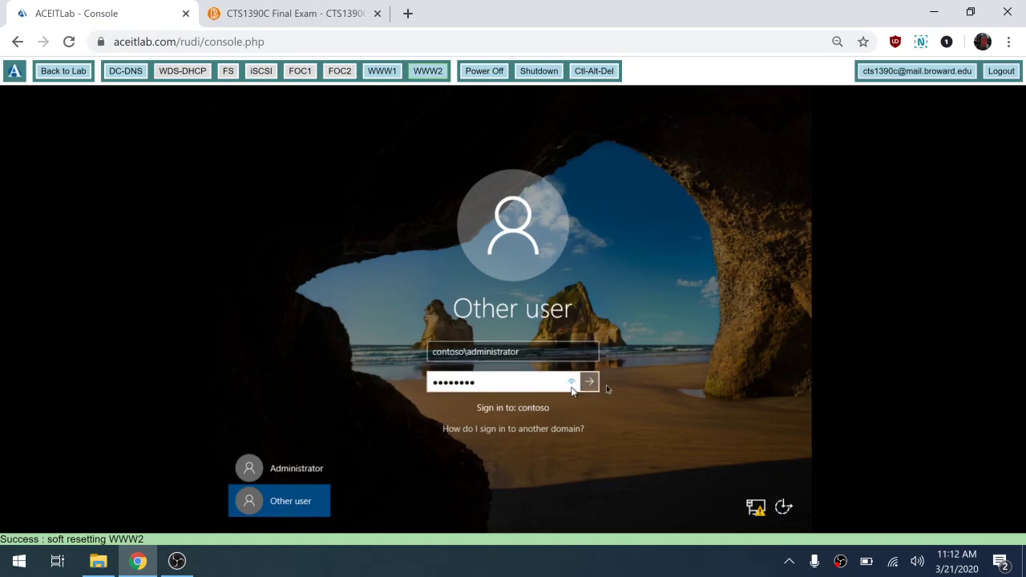
left_click(589, 383)
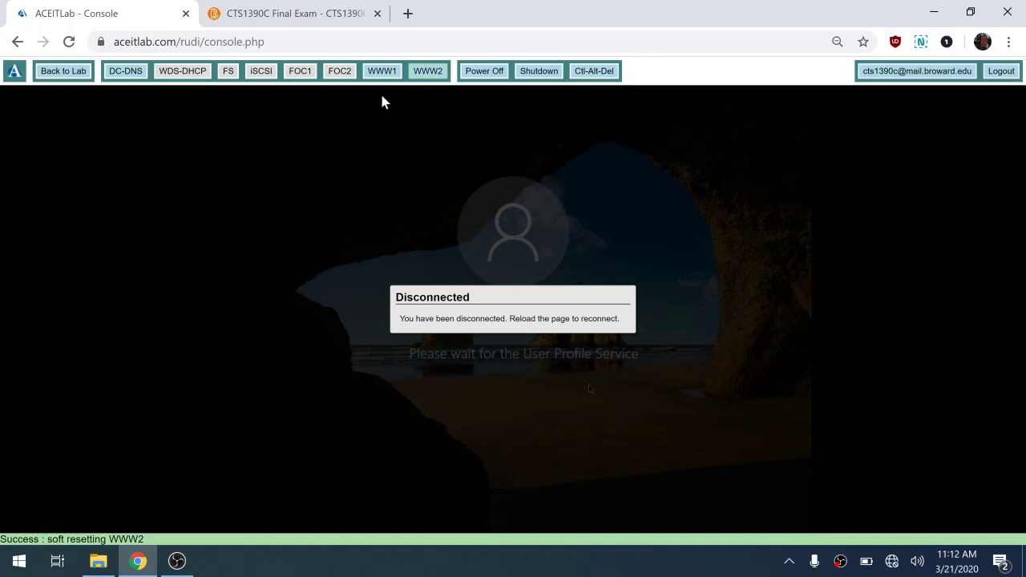
left_click(390, 74)
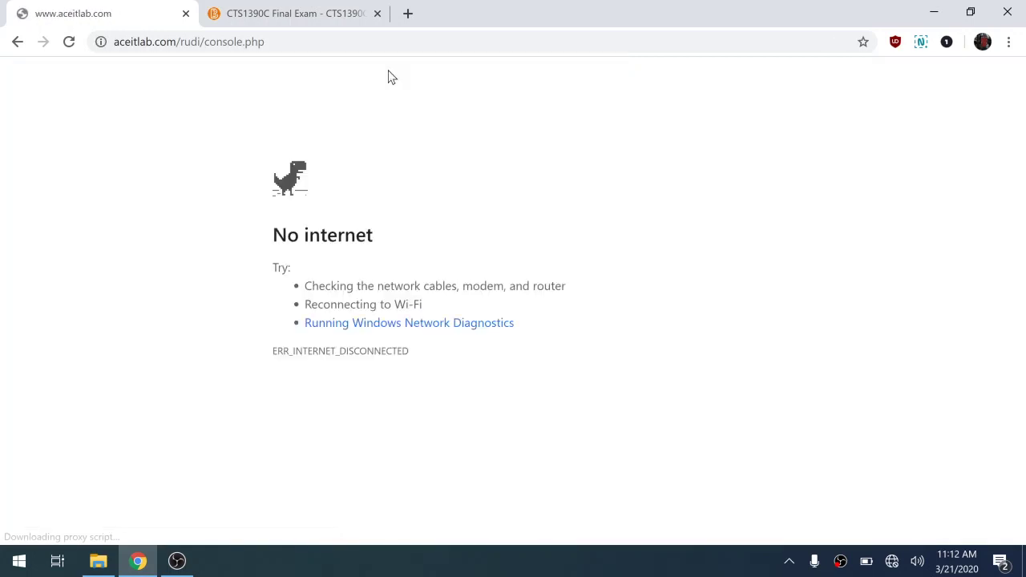
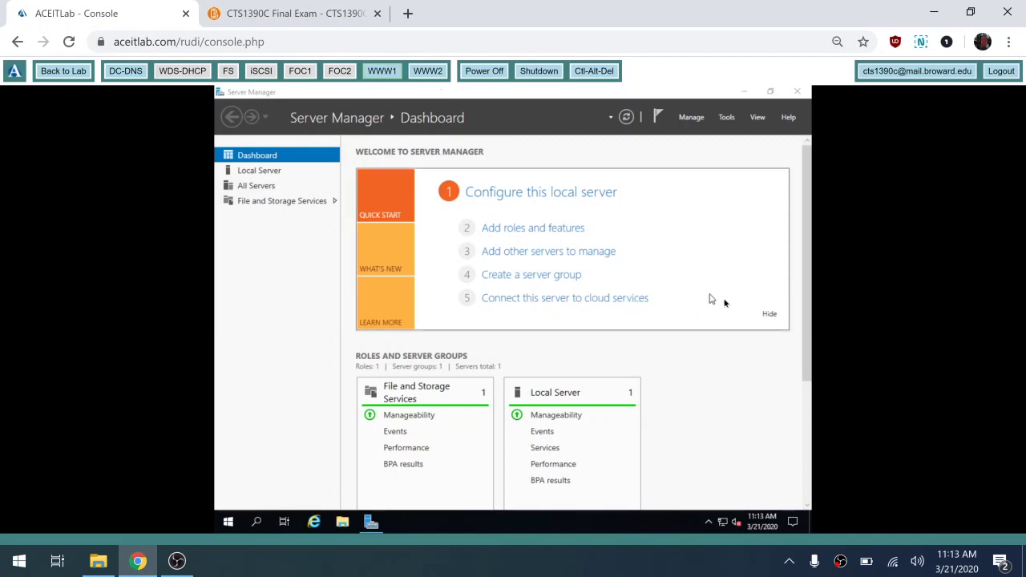
- Dismiss the welcome panel and start Add Roles and Features as a role-based installation on this server
left_click(773, 317)
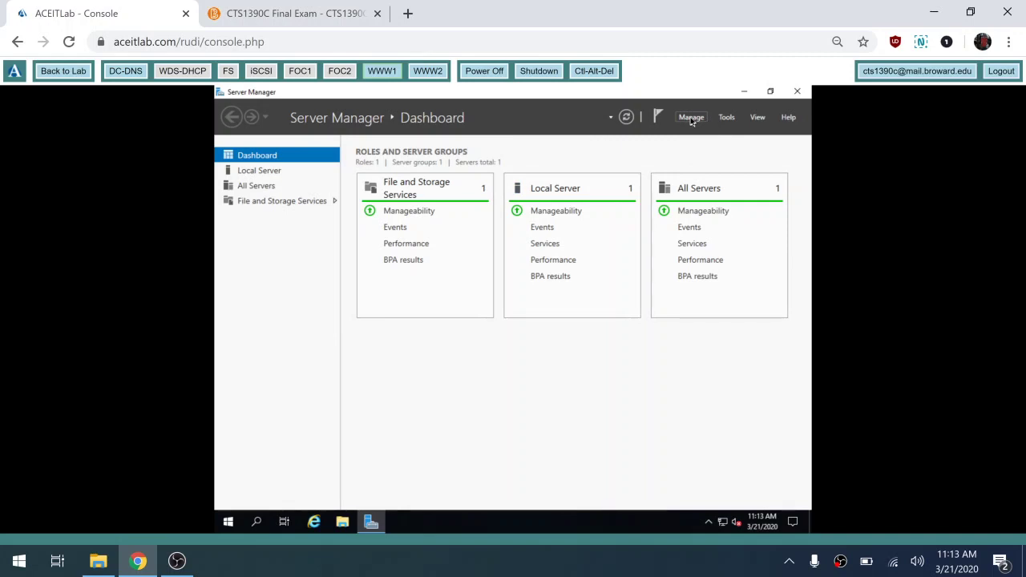
left_click(691, 118)
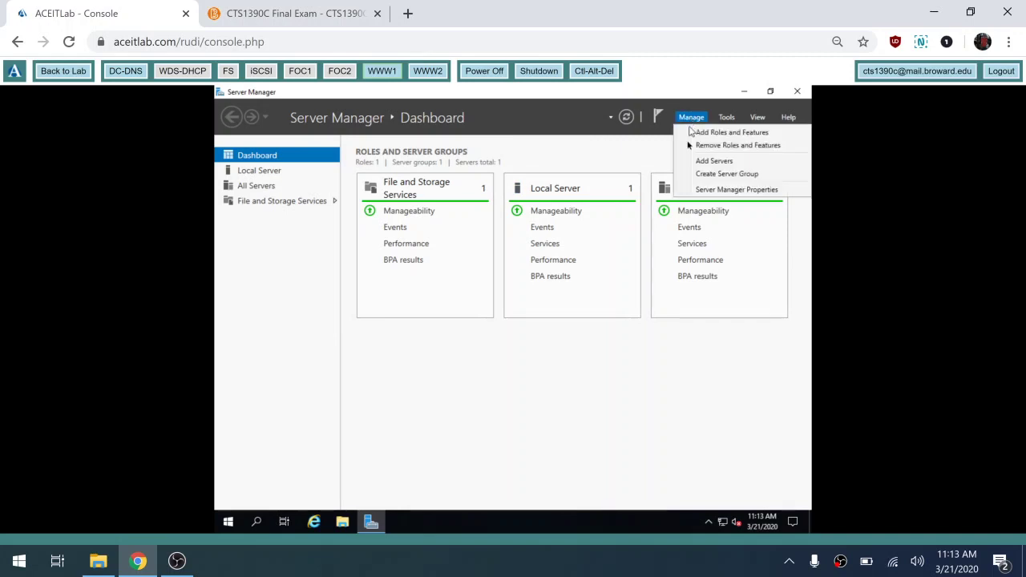
left_click(705, 134)
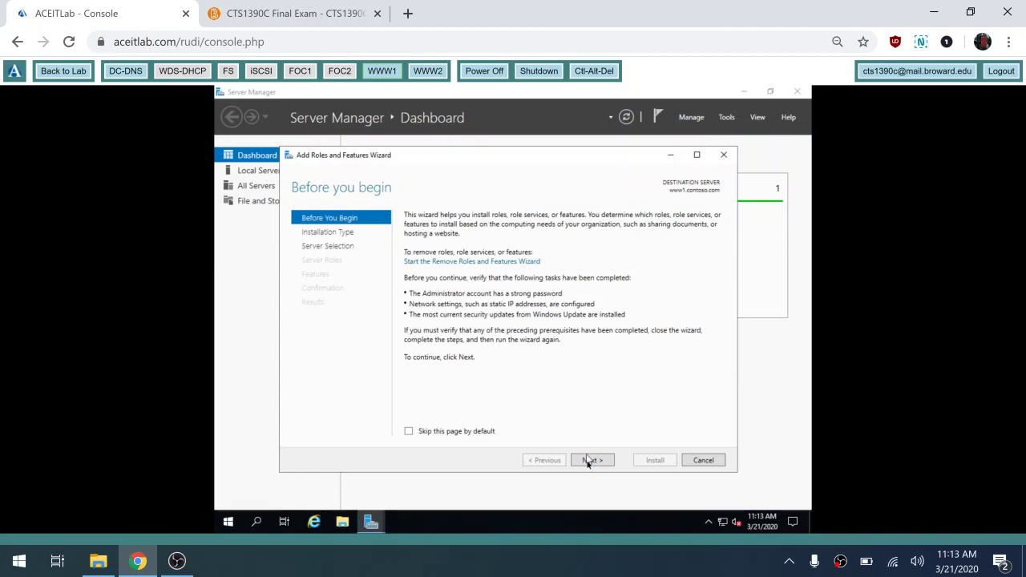
left_click(591, 464)
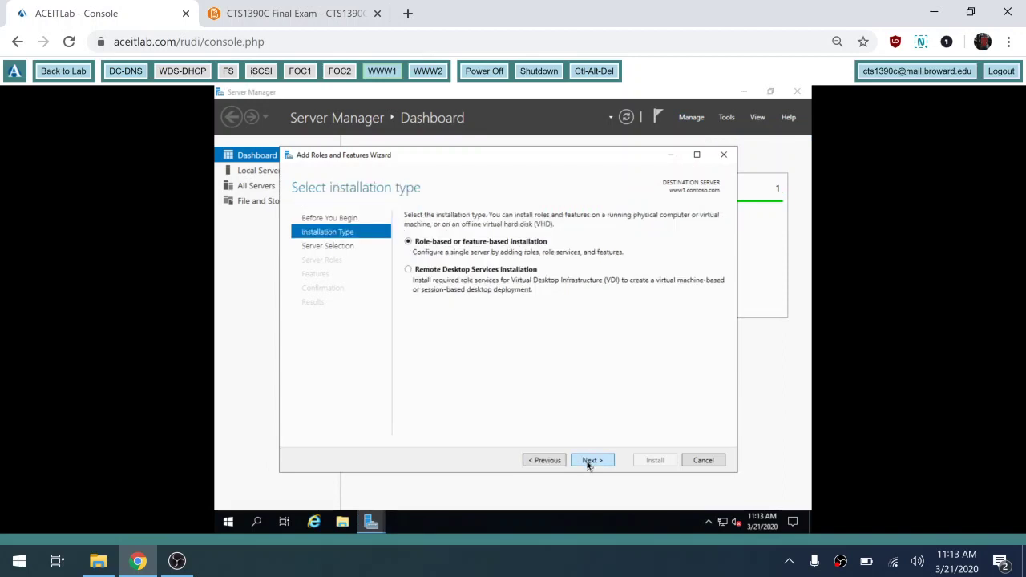
left_click(588, 463)
left_click(588, 464)
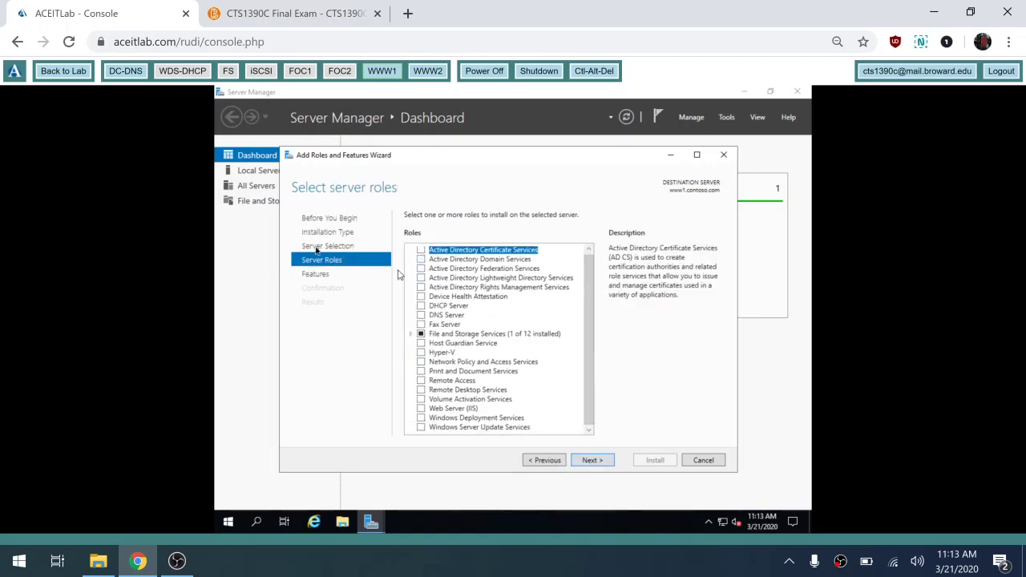
- Select the Web Server (IIS) role with its management tools and move on to the features list
left_click(422, 413)
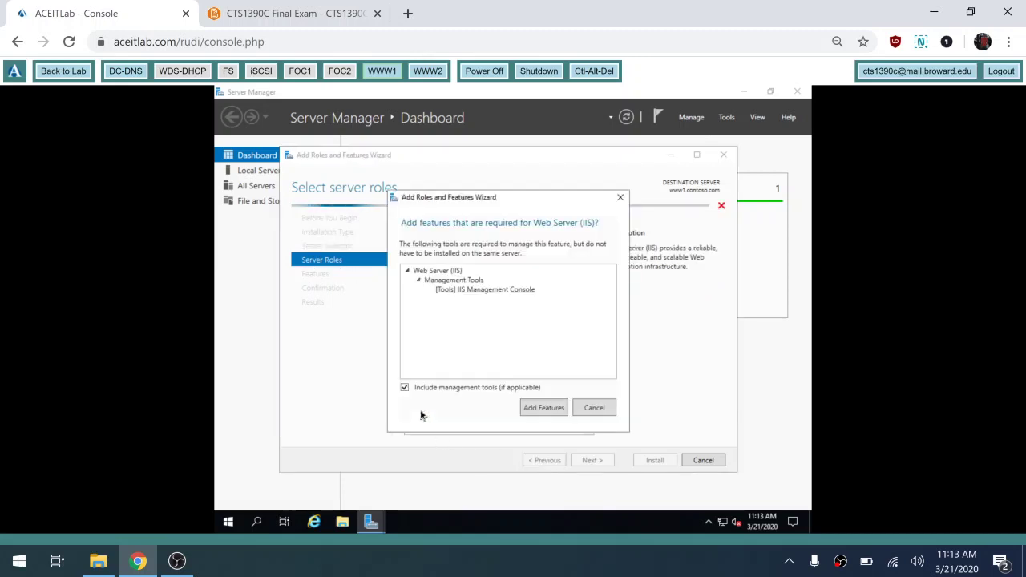
left_click(538, 410)
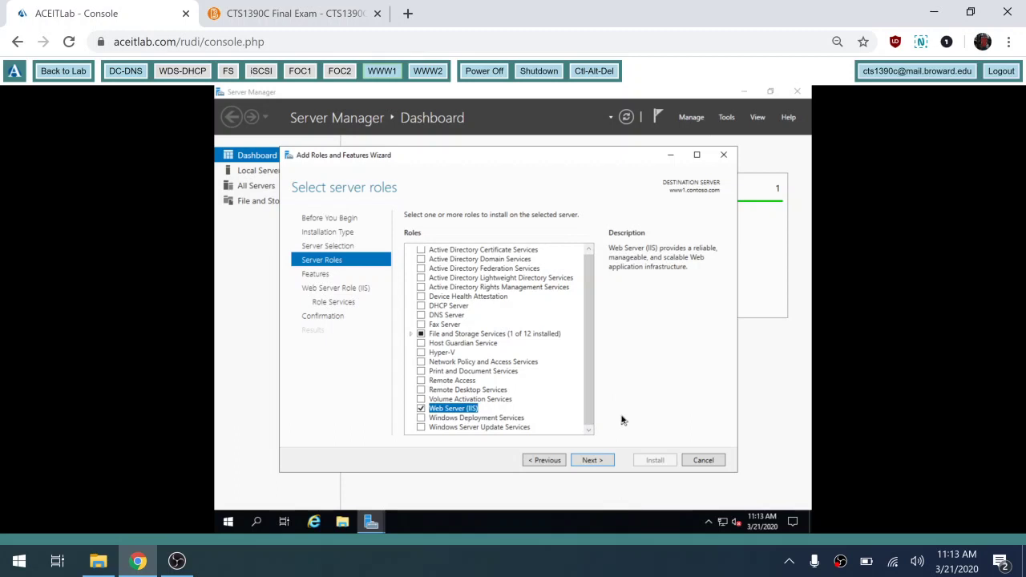
left_click(592, 461)
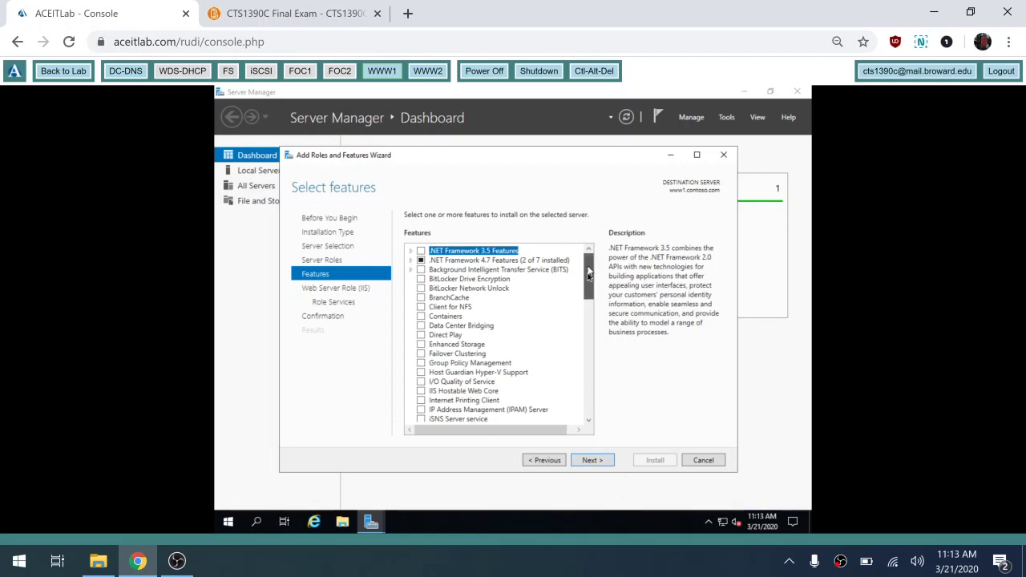
left_click_drag(588, 277, 592, 311)
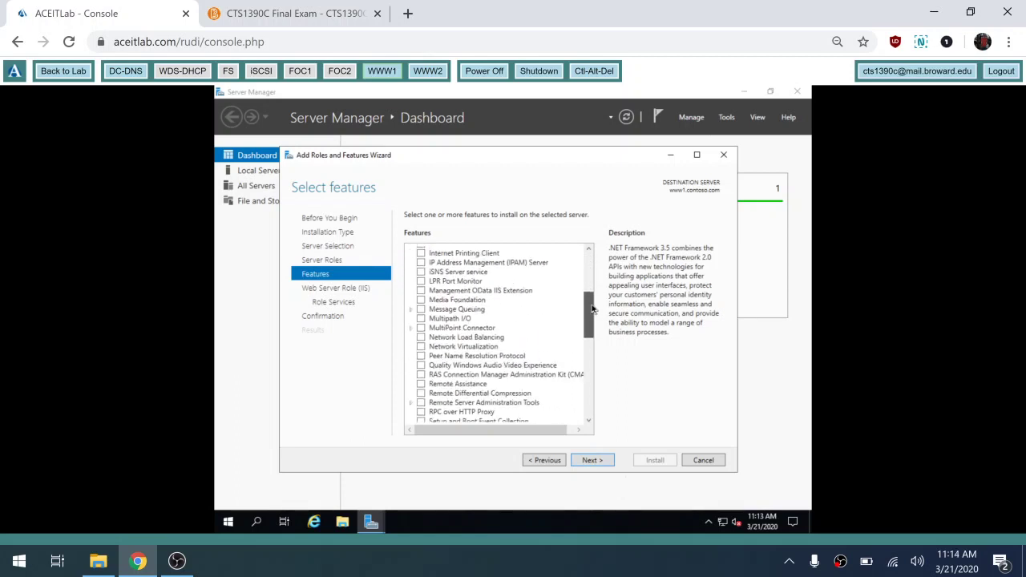
- Add the Network Load Balancing feature with its tools, briefly rechecking the selected roles
left_click(421, 337)
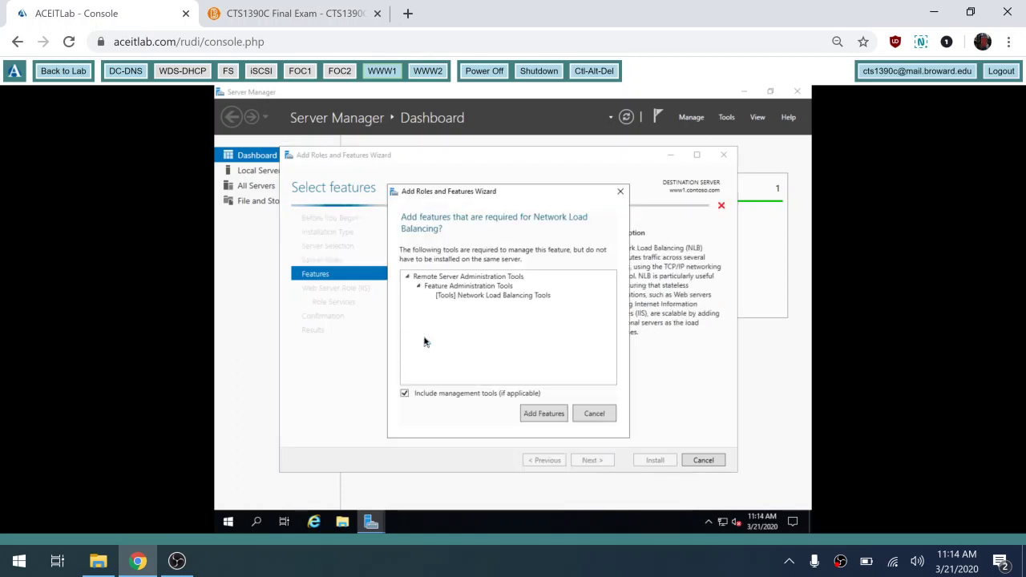
left_click(535, 415)
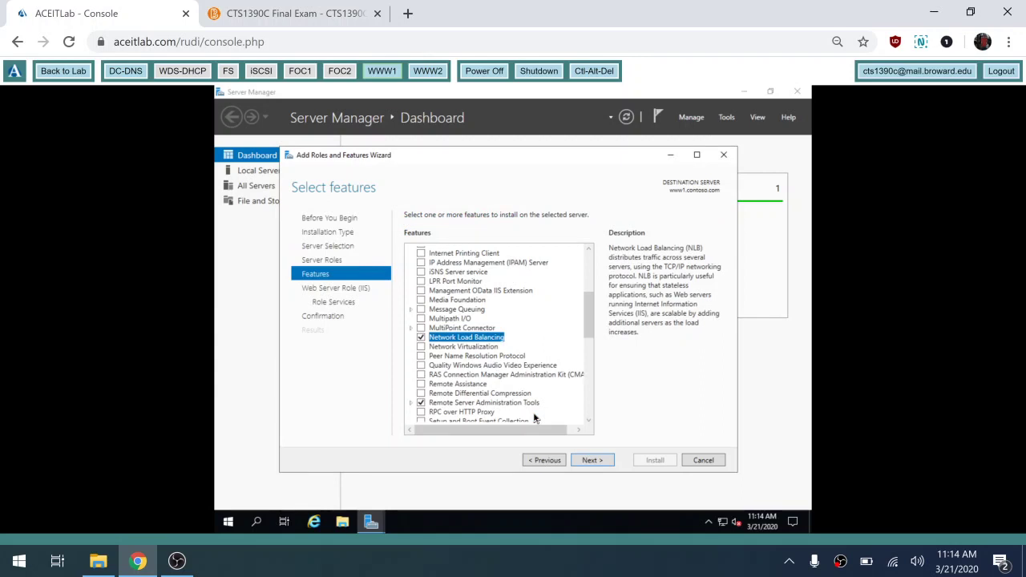
left_click(544, 462)
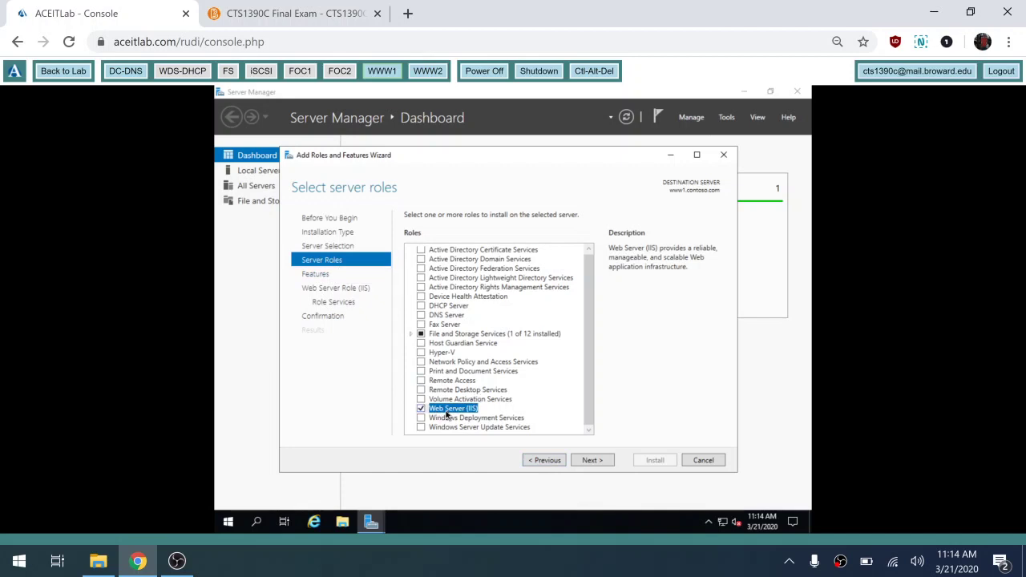
left_click(590, 461)
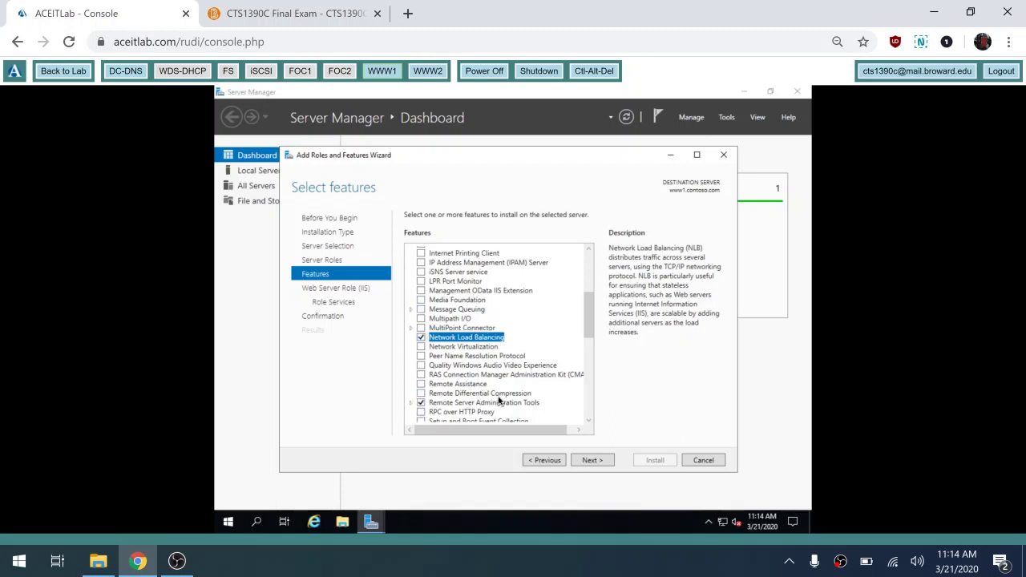
- Keep default IIS role services, allow automatic restart, and start the installation
left_click(592, 462)
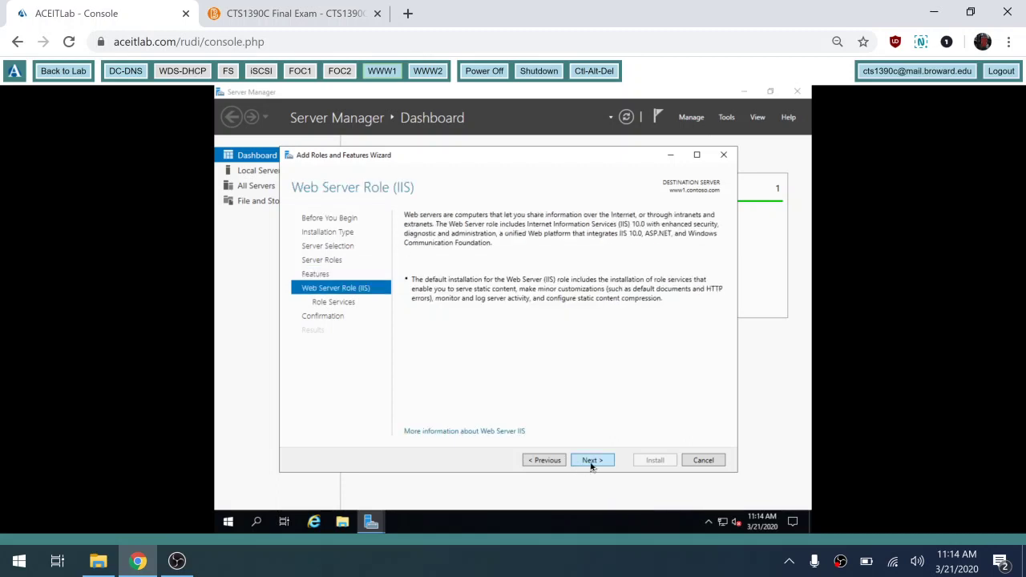
left_click(592, 461)
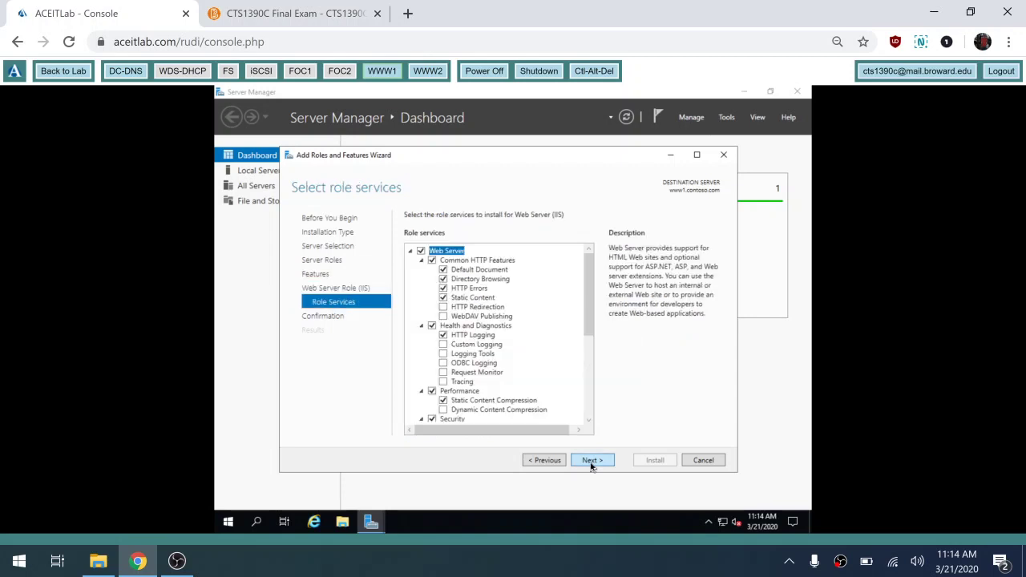
left_click(591, 462)
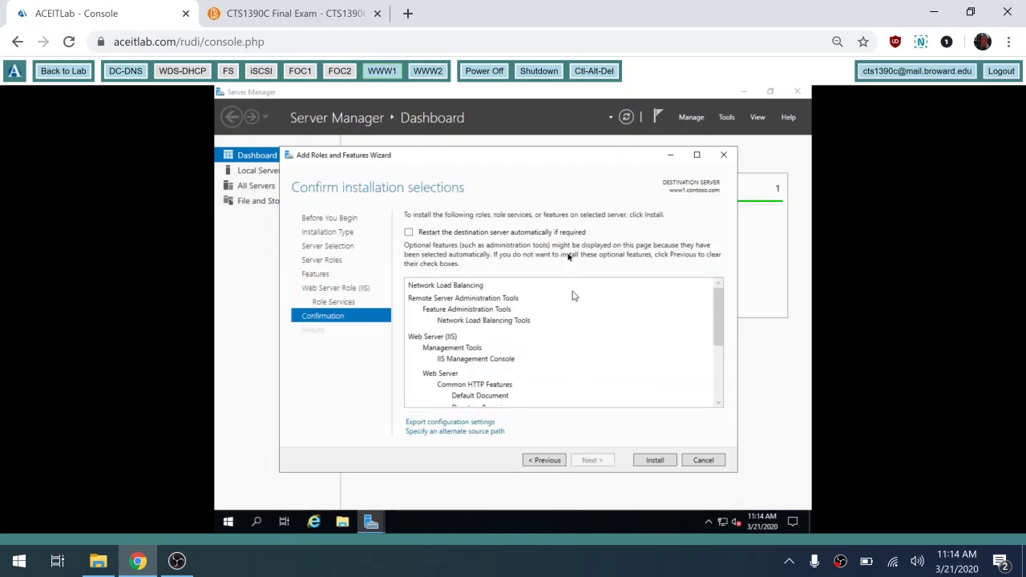
left_click(409, 233)
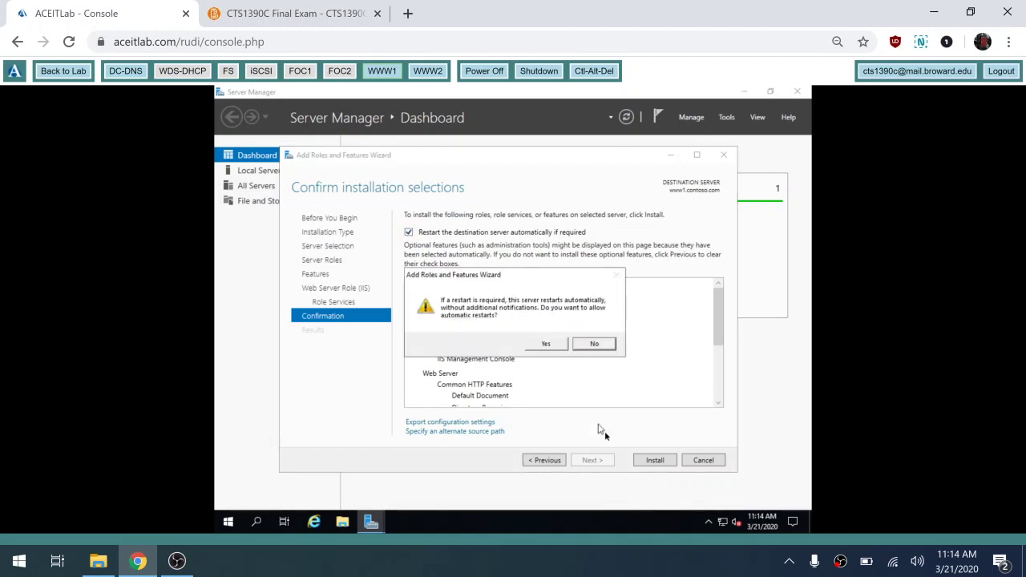
left_click(562, 346)
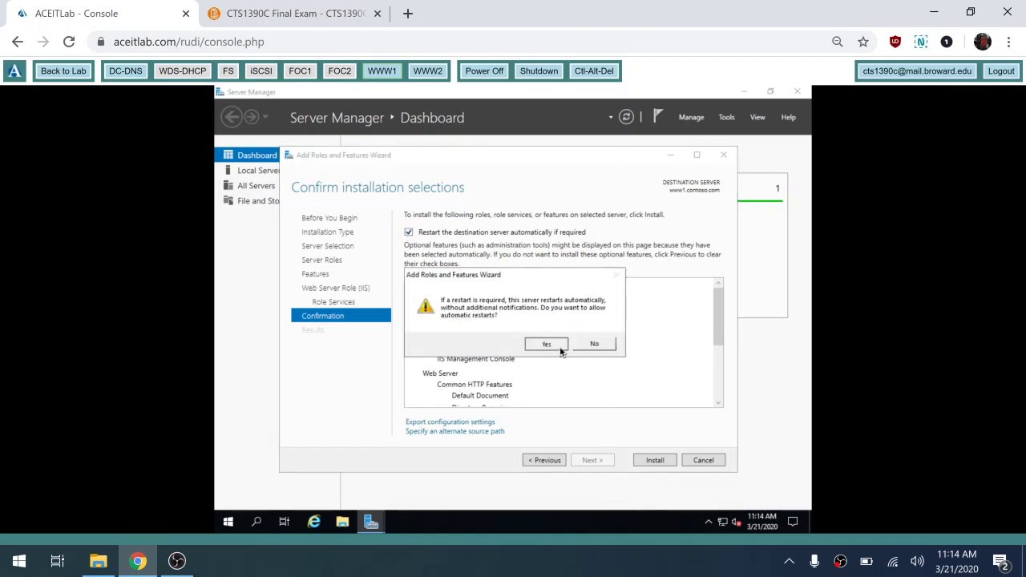
left_click(653, 463)
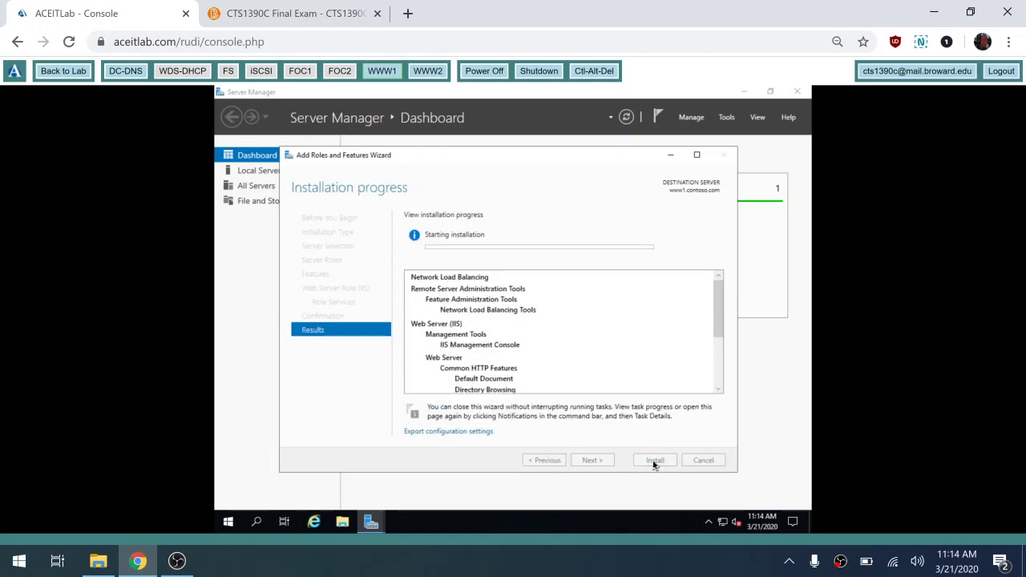
- On WWW2, start Add Roles and Features as a role-based installation on the local server
left_click(431, 72)
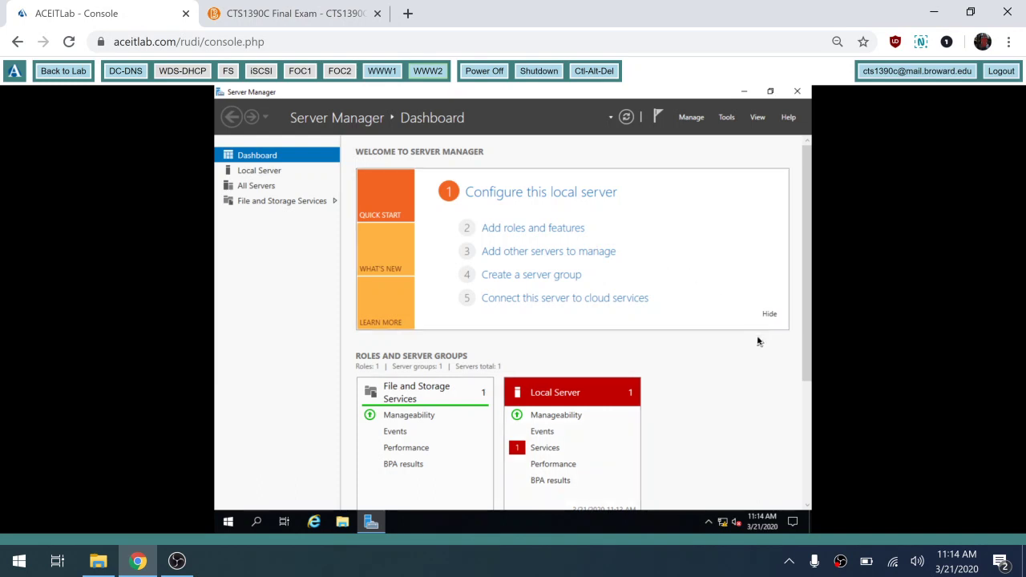
left_click(770, 317)
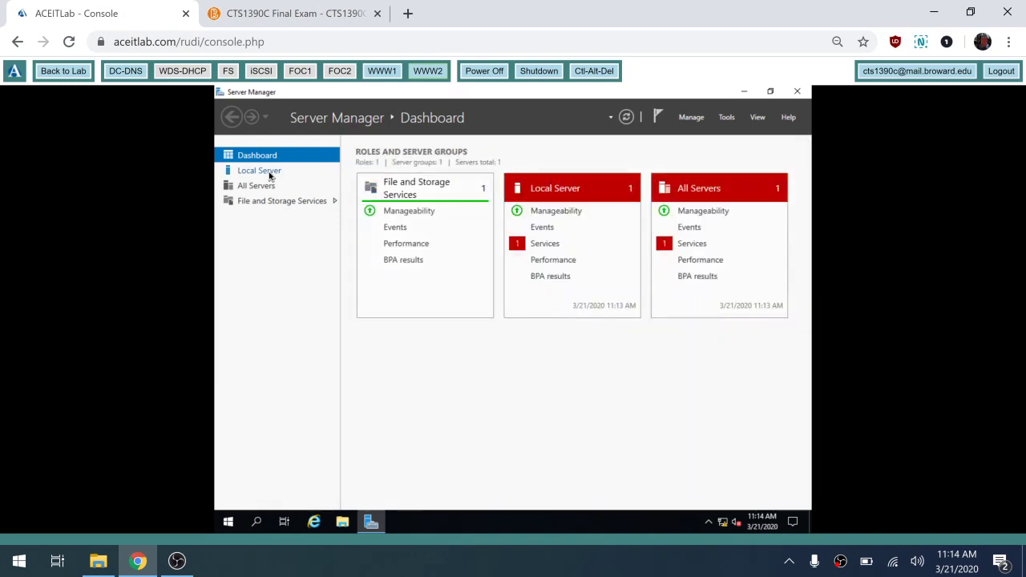
left_click(269, 174)
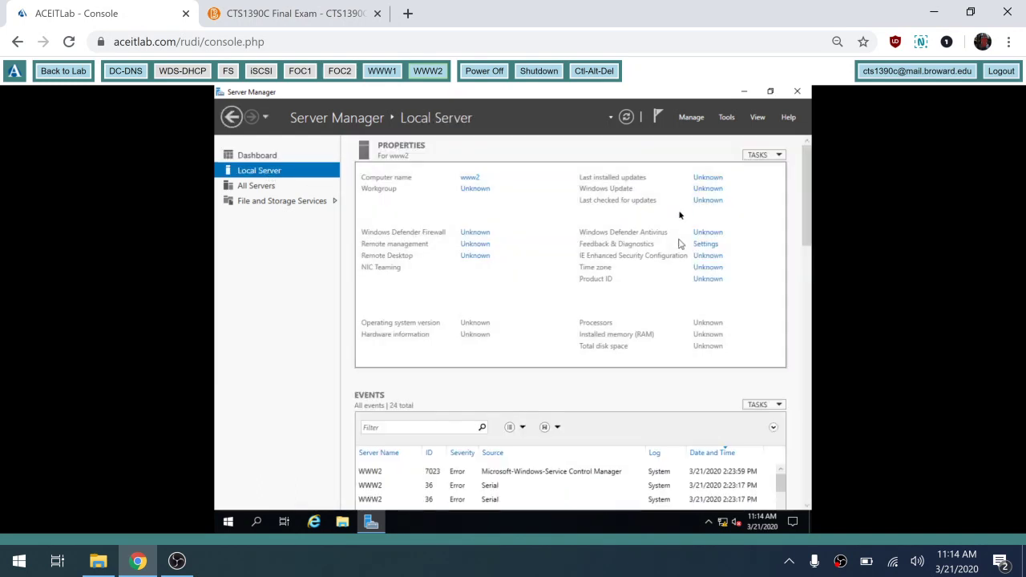
left_click(693, 119)
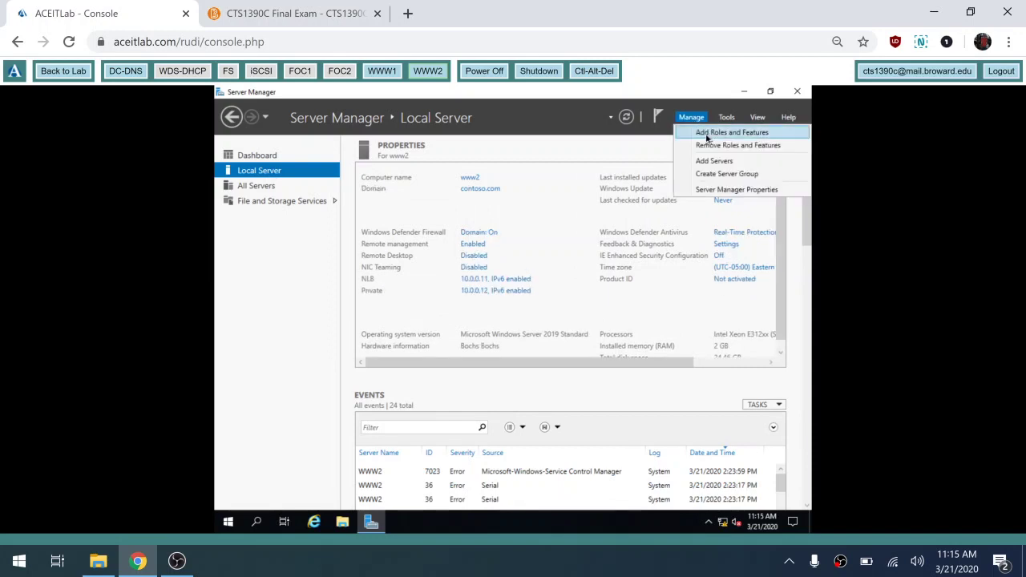
left_click(707, 135)
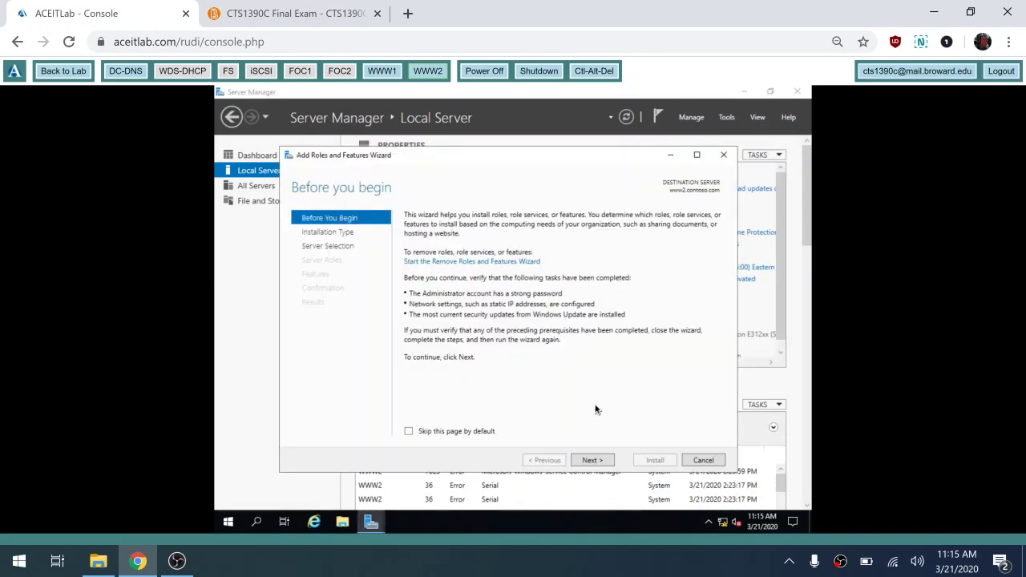
left_click(592, 460)
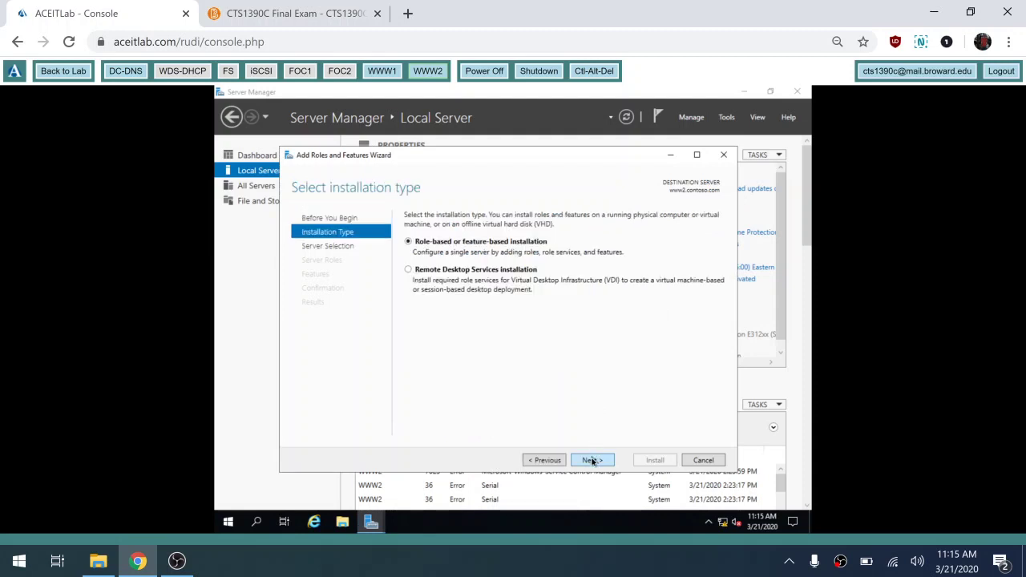
left_click(593, 462)
left_click(592, 462)
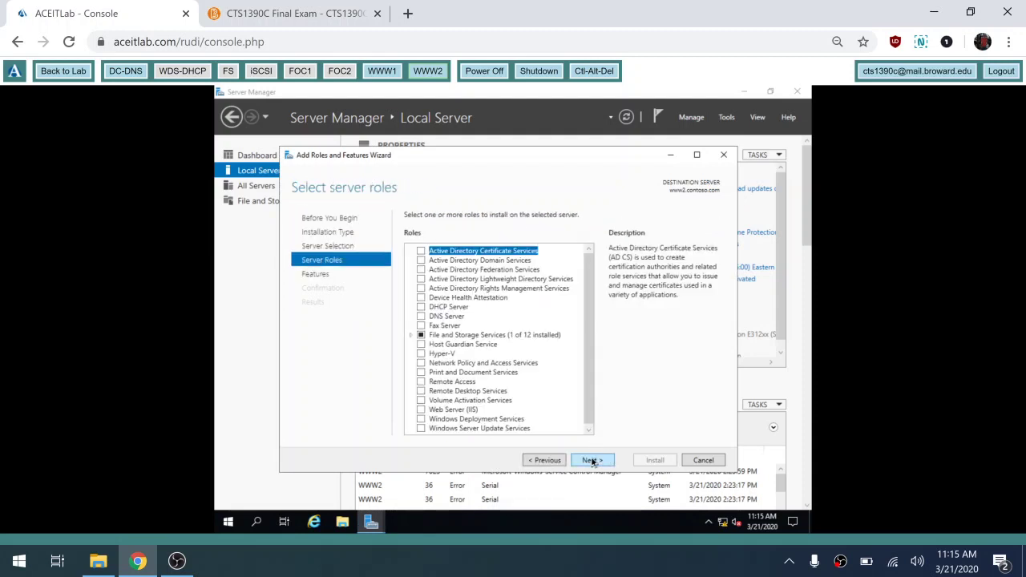
- Select Web Server (IIS) and Network Load Balancing, each with its management tools
left_click(421, 410)
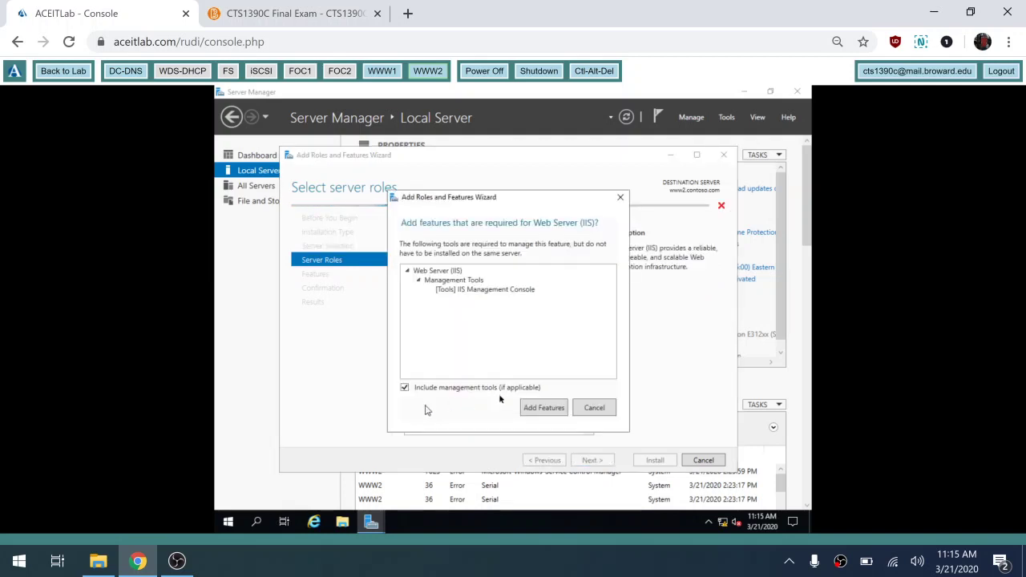
left_click(540, 412)
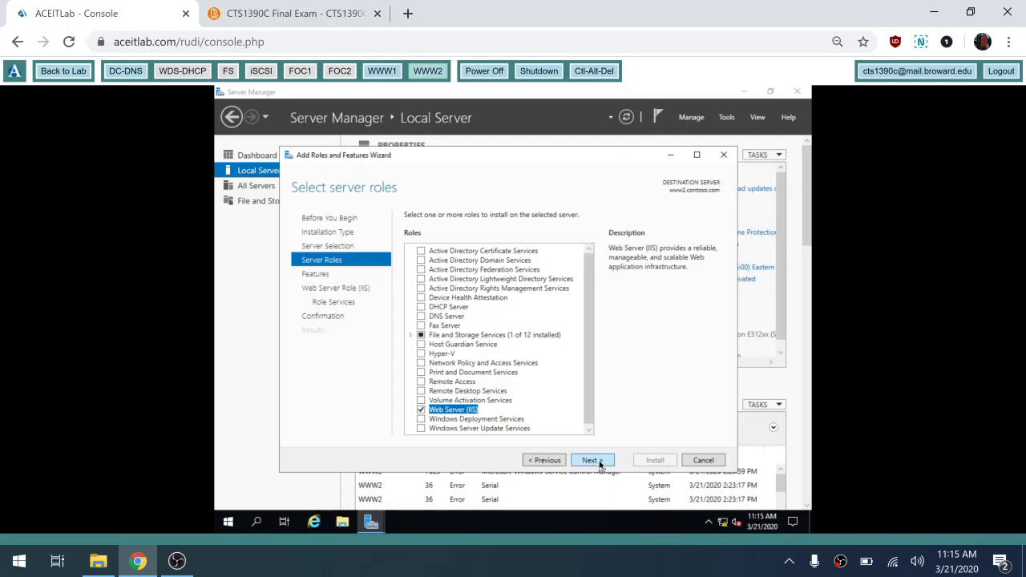
left_click(593, 460)
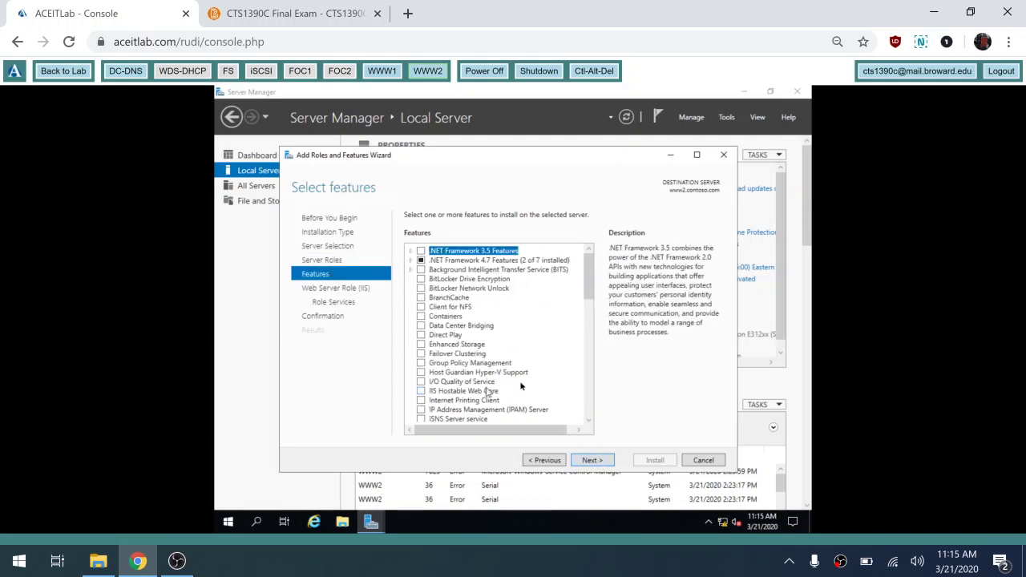
left_click_drag(591, 274, 593, 325)
left_click(421, 284)
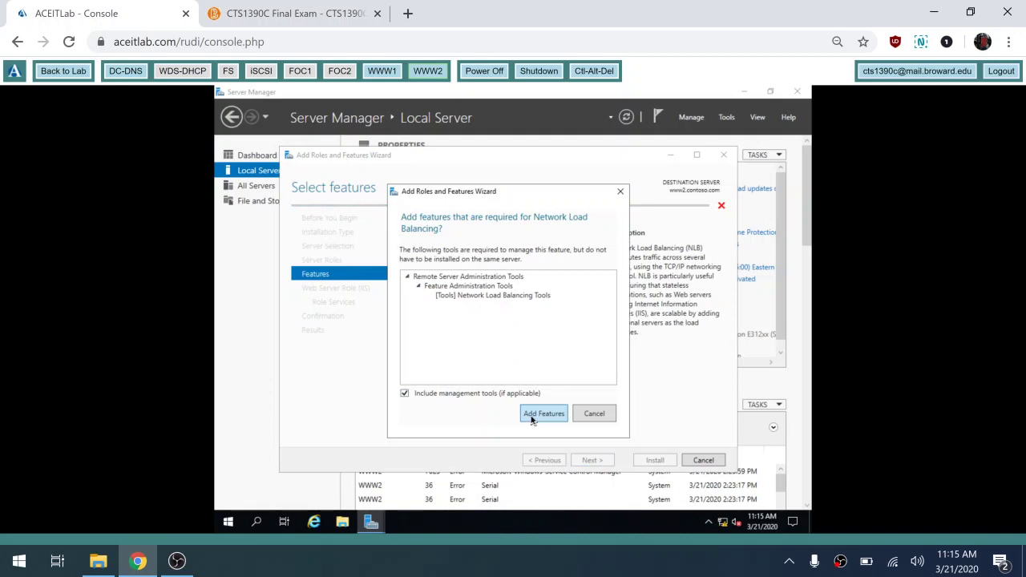
left_click(533, 418)
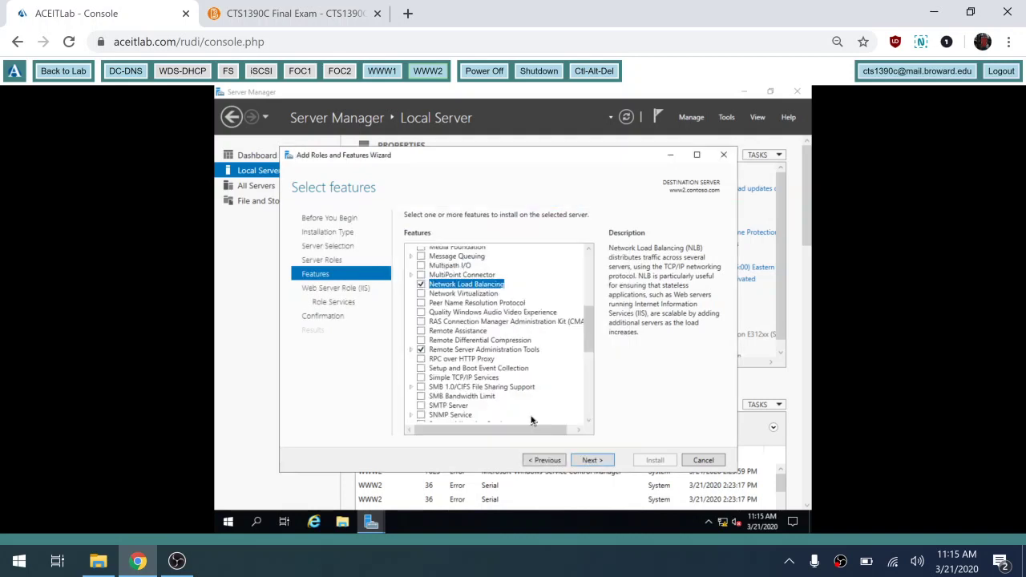
- Keep default IIS role services, allow automatic restart, and start installing
left_click(608, 464)
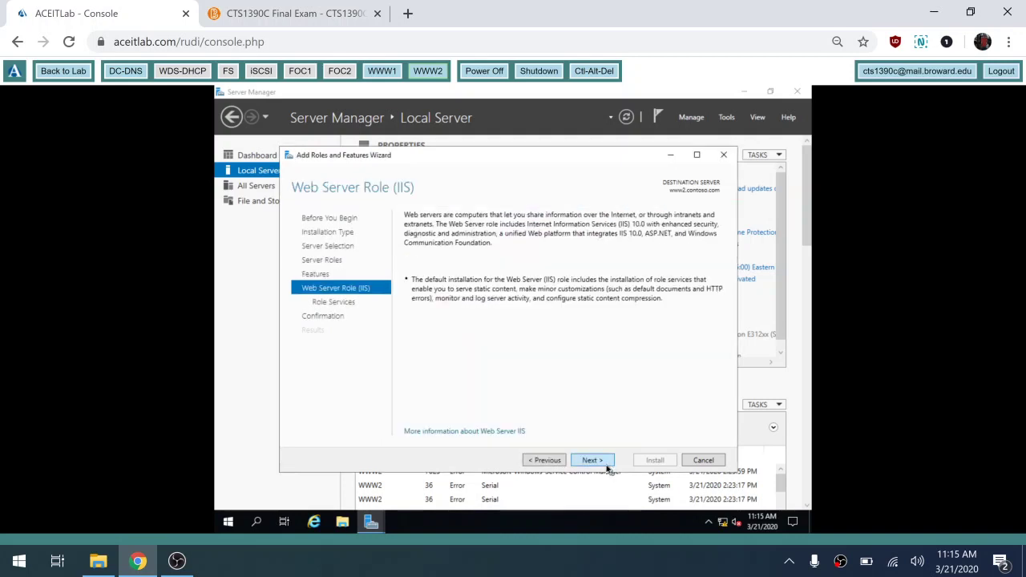
left_click(608, 464)
left_click(608, 464)
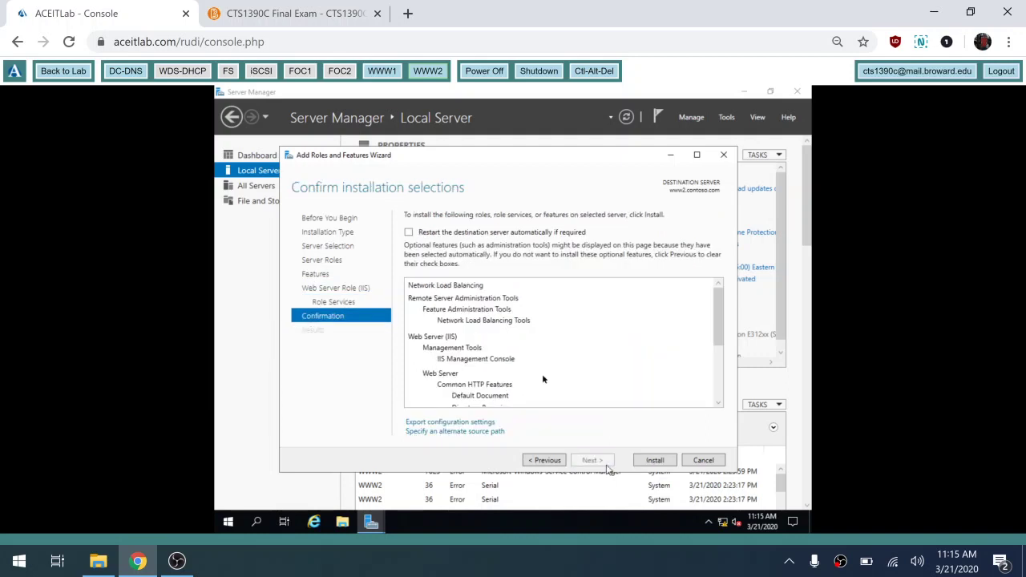
left_click(474, 233)
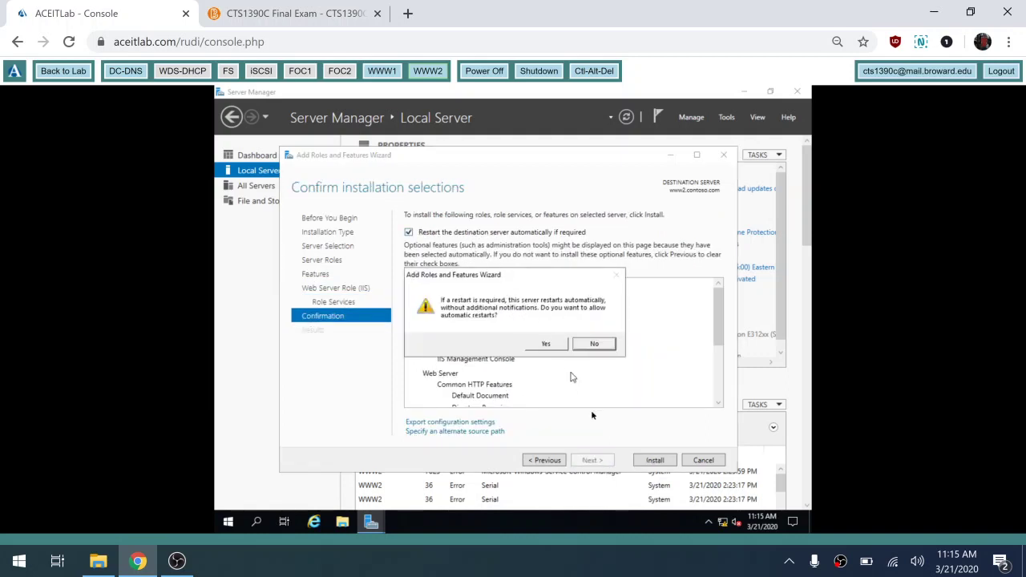
left_click(546, 344)
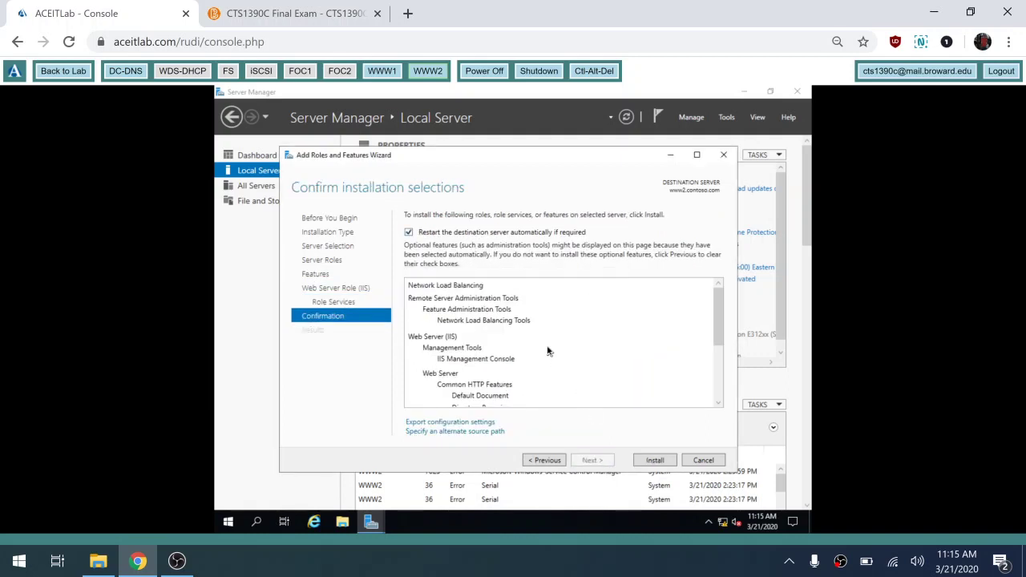
left_click(663, 461)
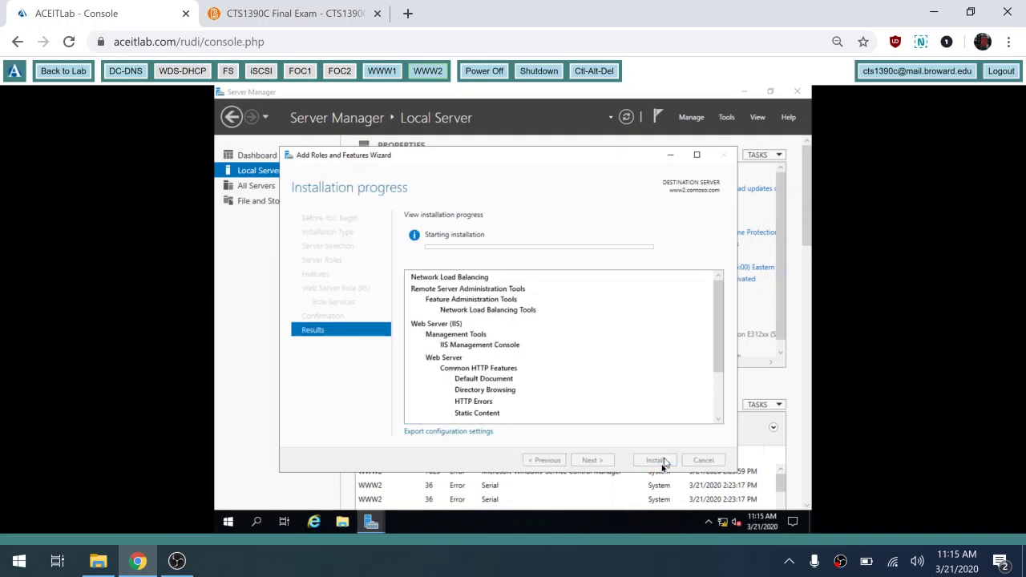
- On WWW1, close the finished wizard and browse File Explorer to C:\inetpub
left_click(382, 71)
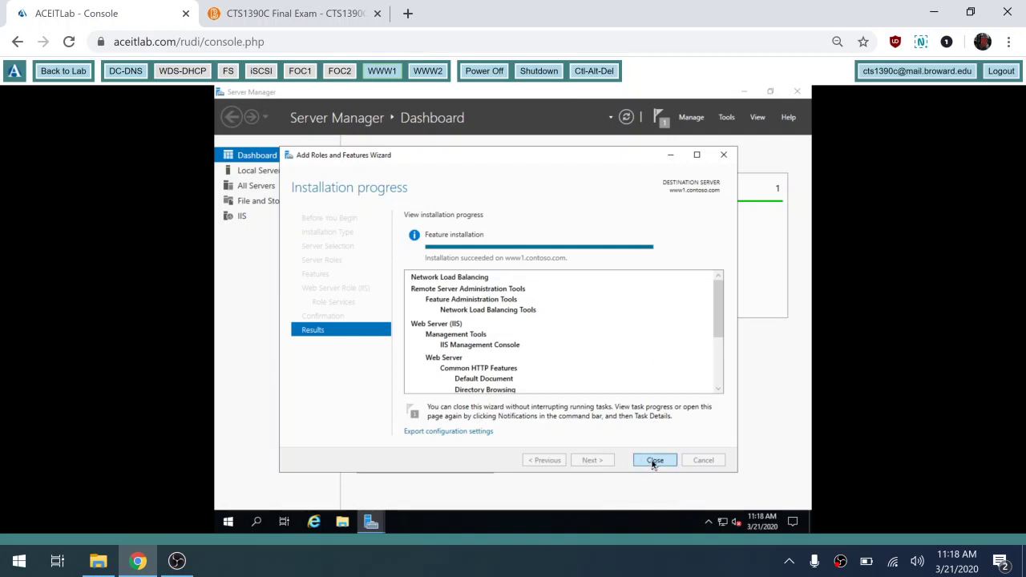
left_click(653, 461)
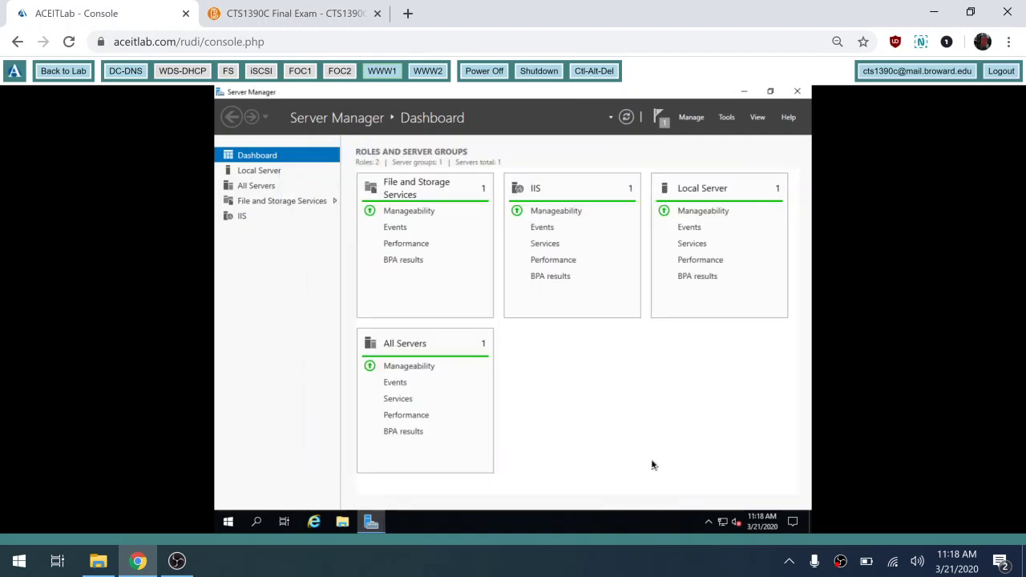
left_click(342, 523)
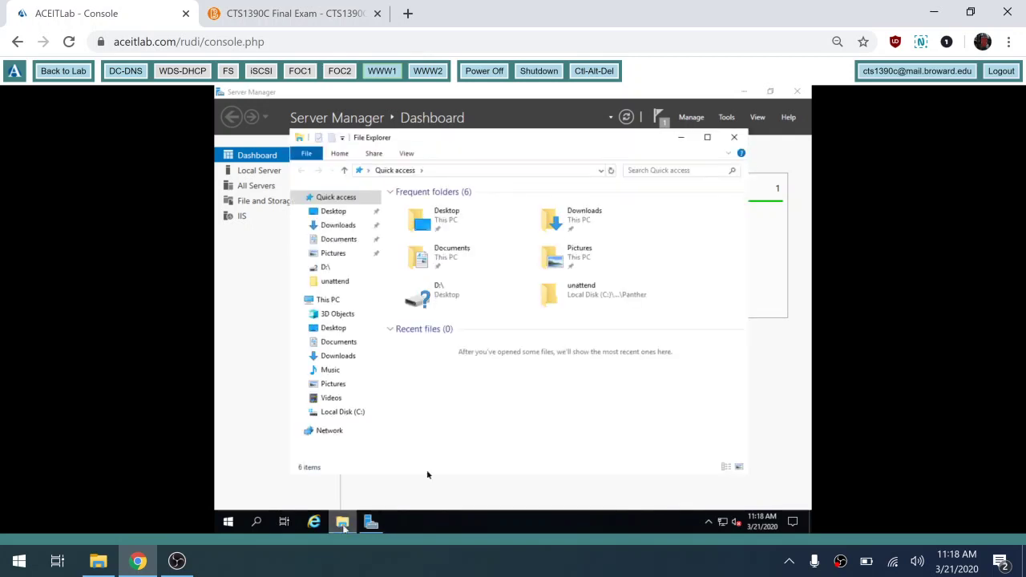
left_click(345, 413)
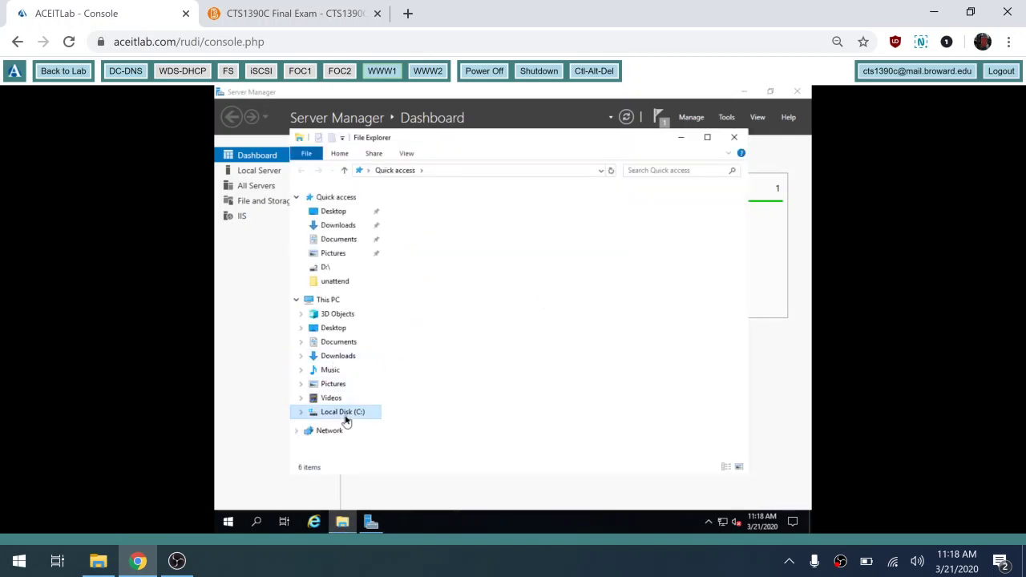
double_click(411, 212)
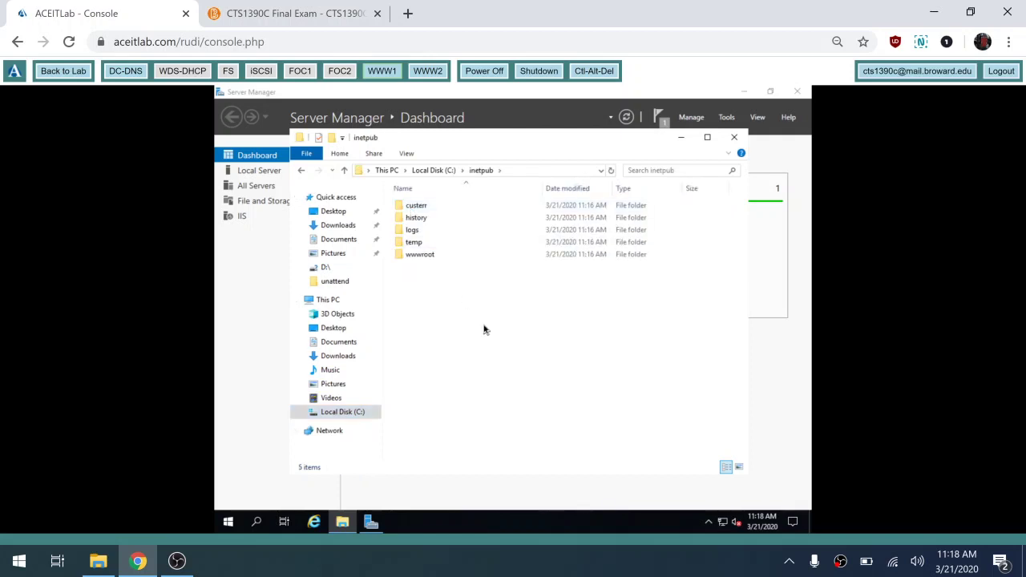
left_click(227, 522)
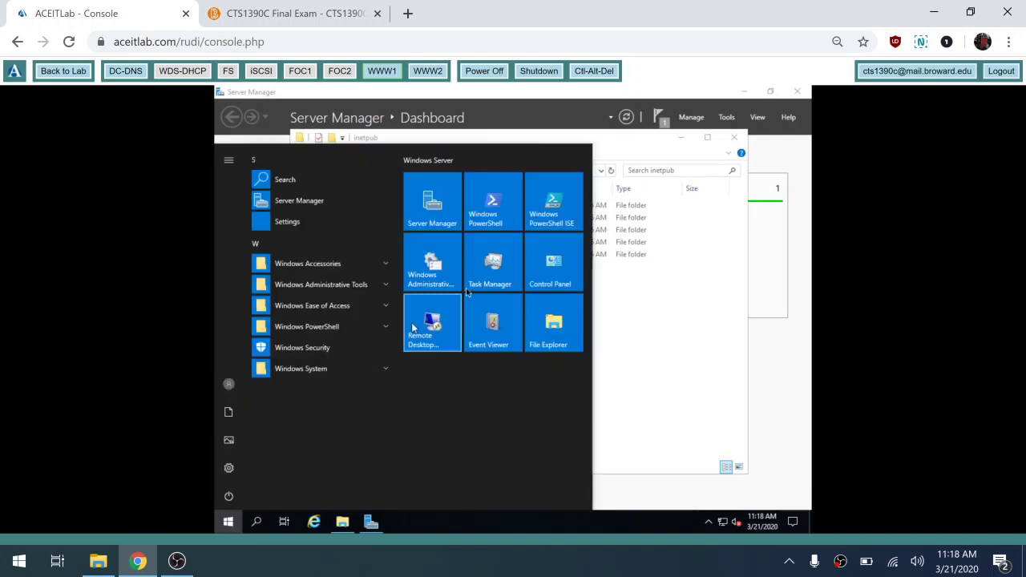
- Launch Windows PowerShell and set its console font to Consolas size 24
left_click(493, 218)
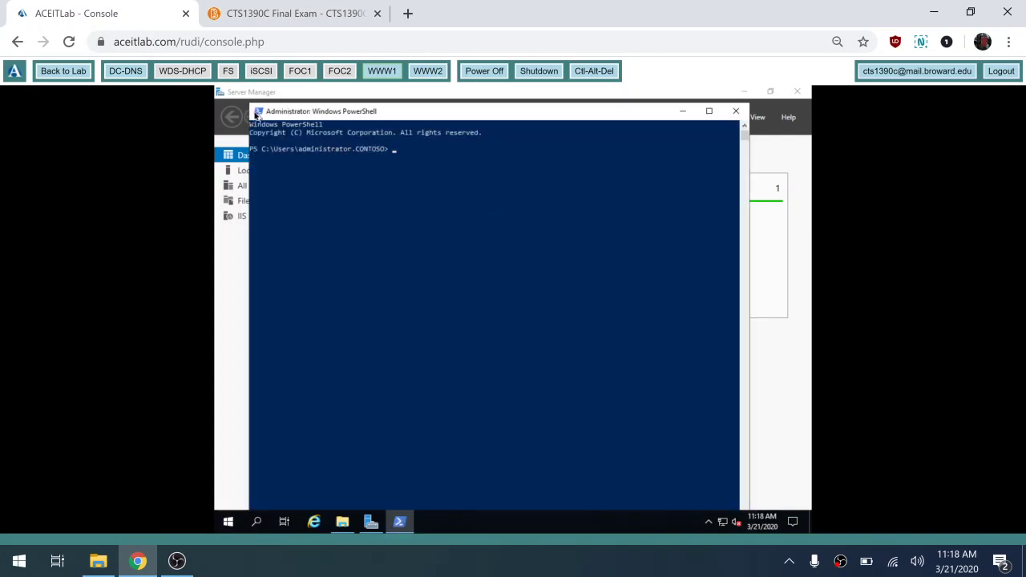
left_click(255, 115)
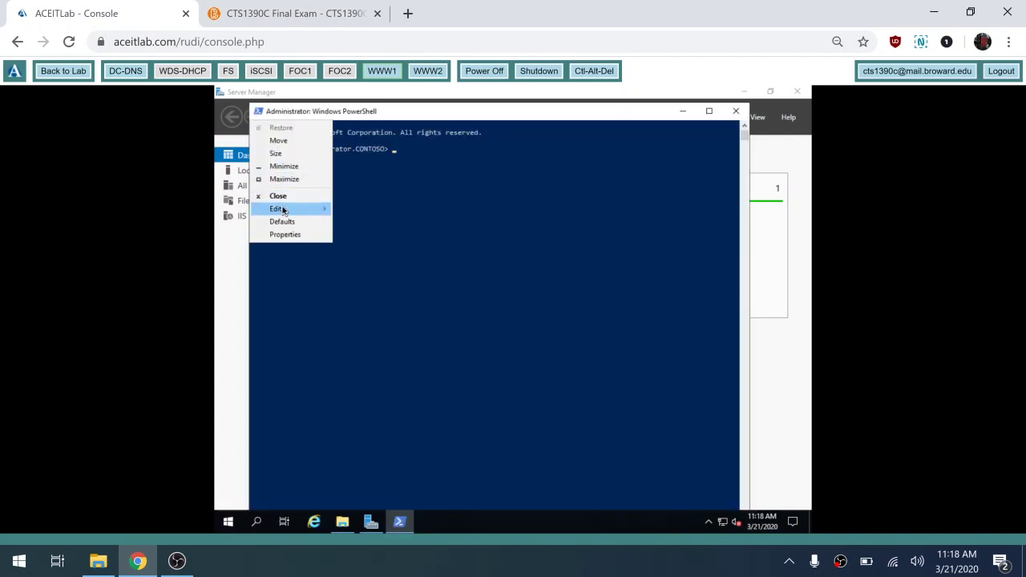
mouse_move(275, 209)
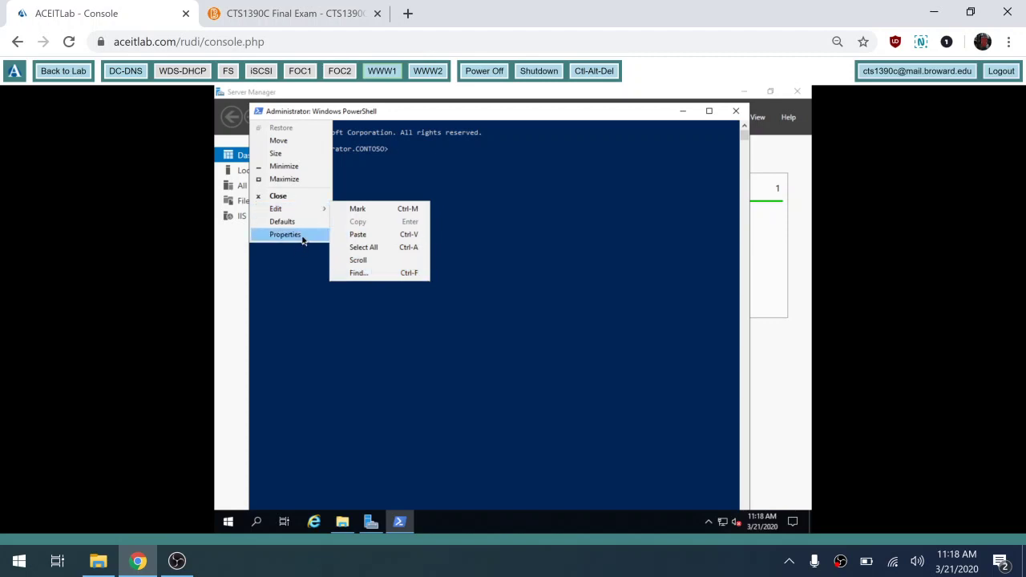
left_click(303, 235)
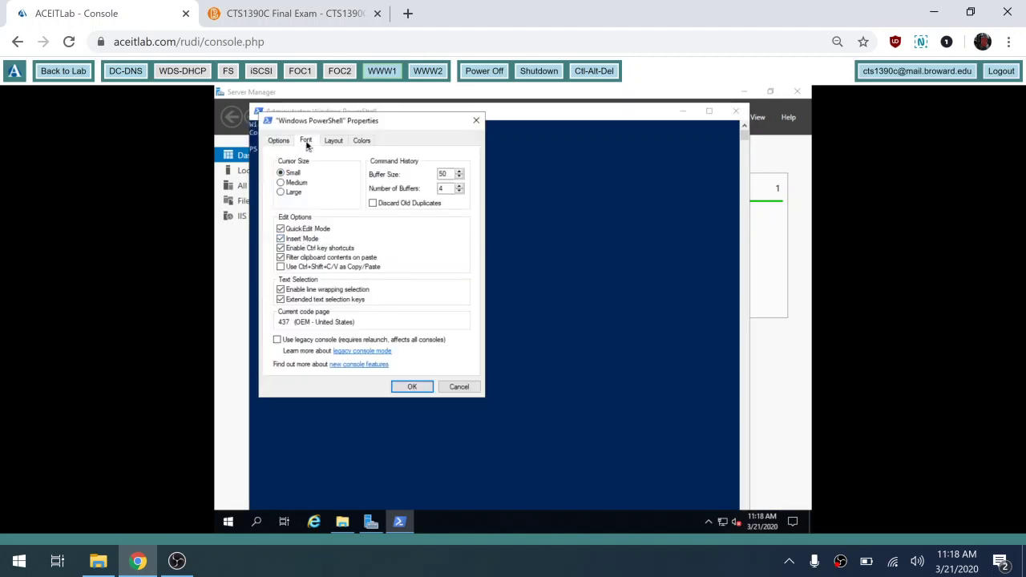
left_click(306, 142)
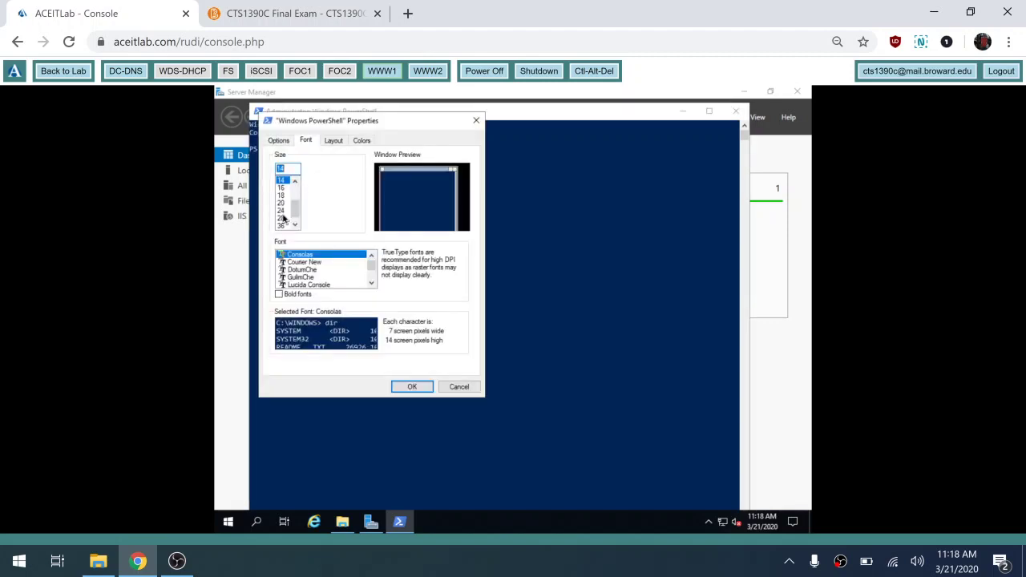
left_click(282, 211)
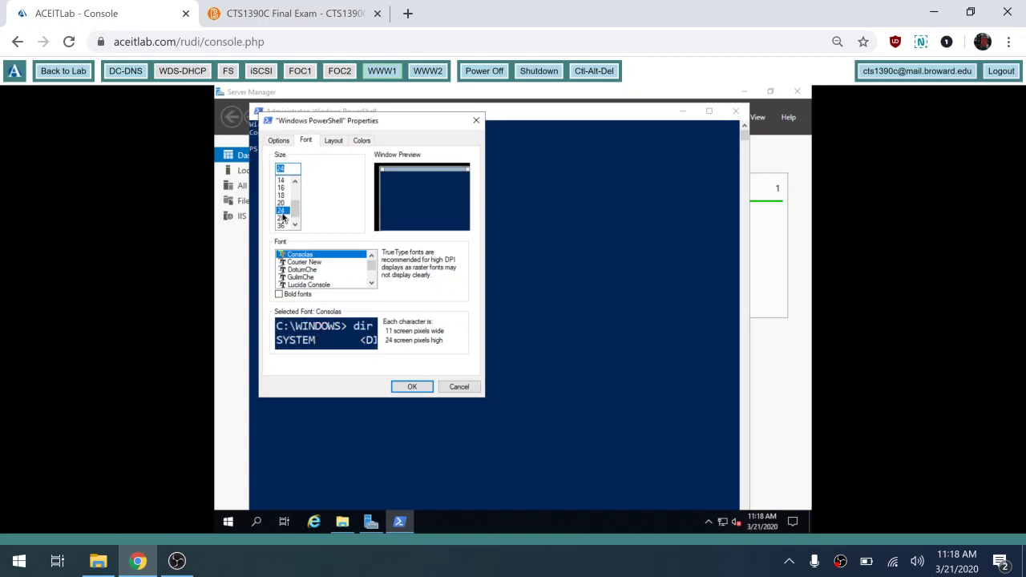
left_click(413, 388)
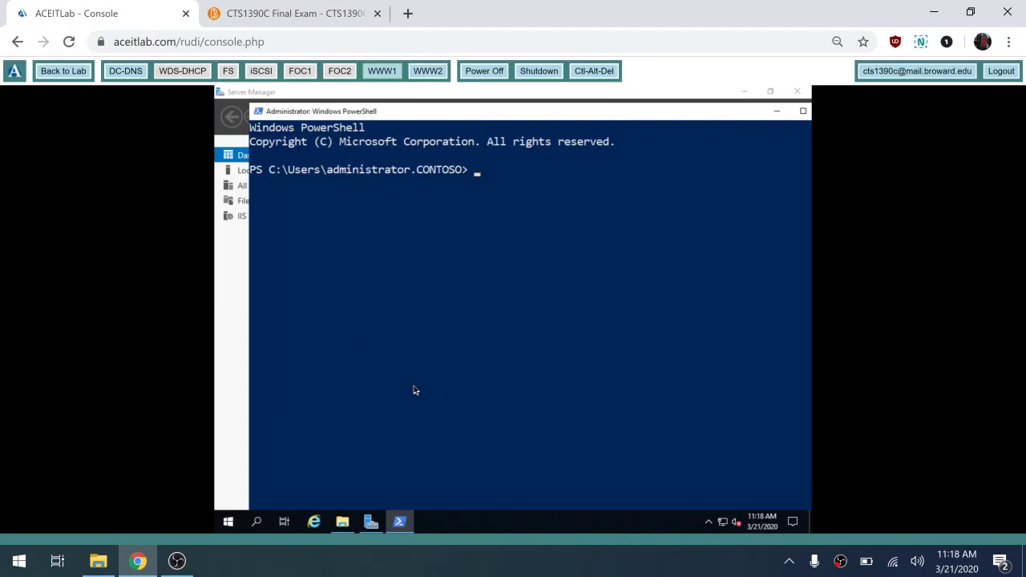
- Create the folder c:\inetpub\website with mkdir in PowerShell
type("mkdir c:\\inetpub")
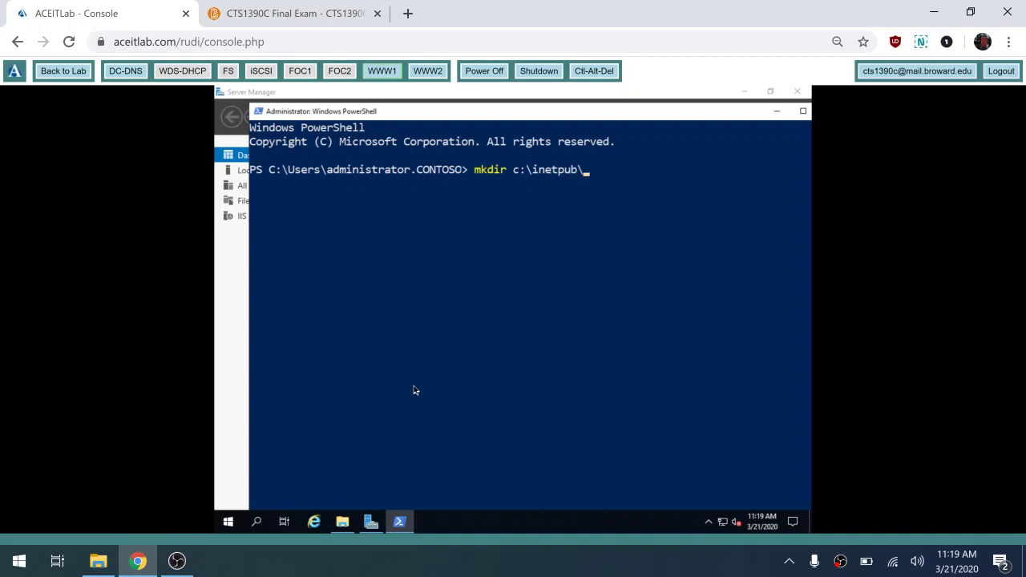
type("\\website")
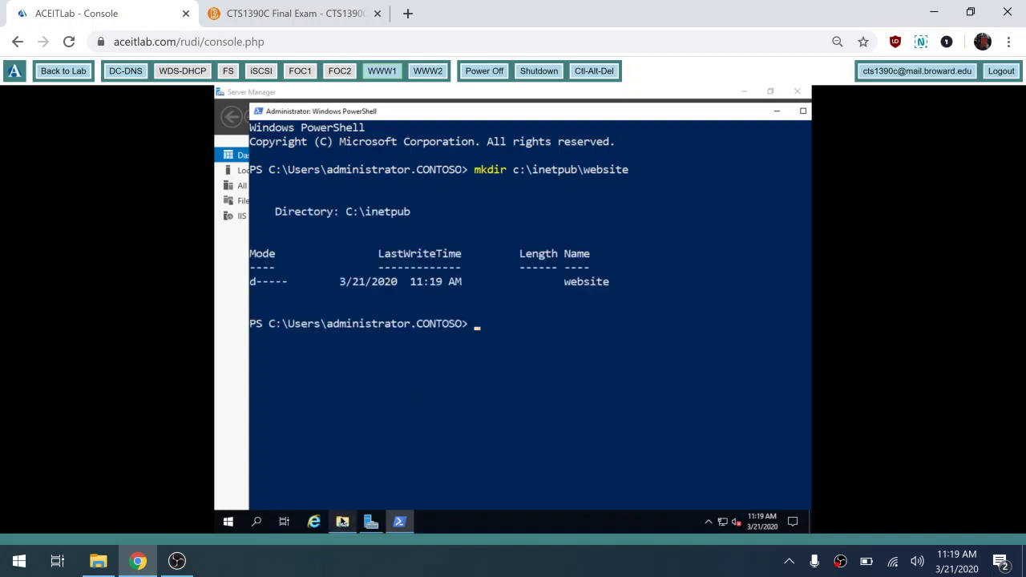
left_click(343, 522)
right_click(348, 526)
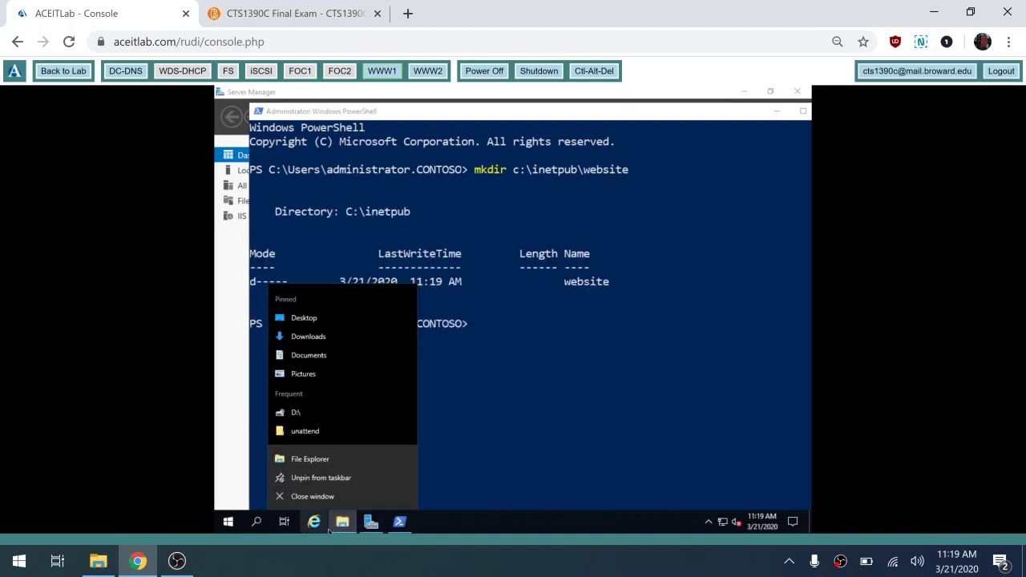
left_click(311, 458)
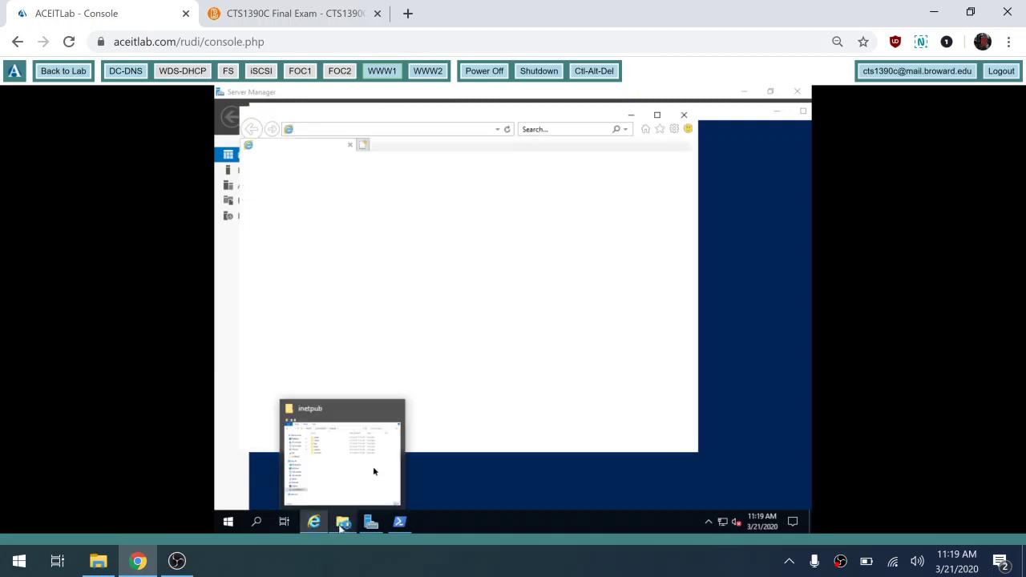
left_click(687, 116)
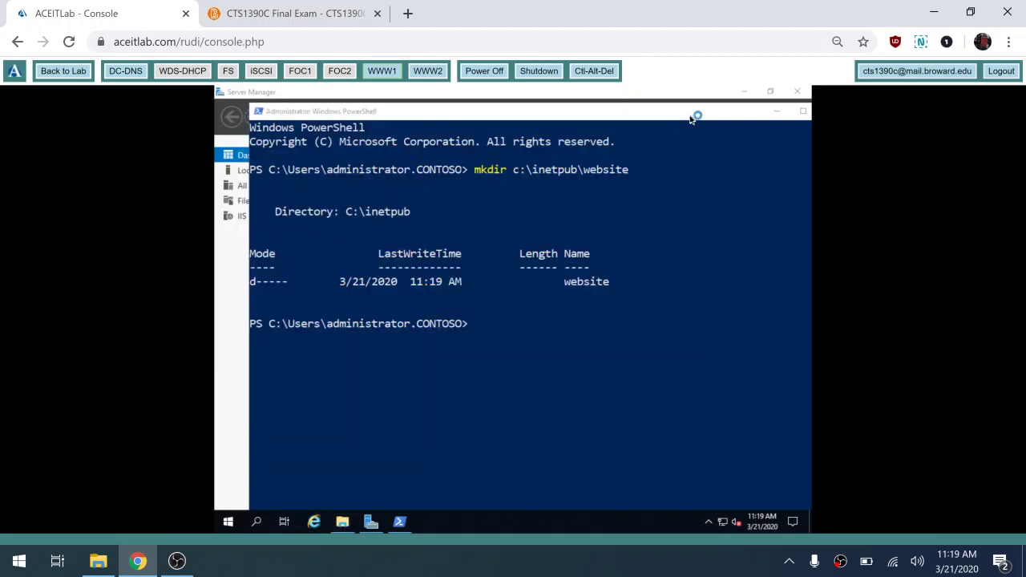
left_click(354, 524)
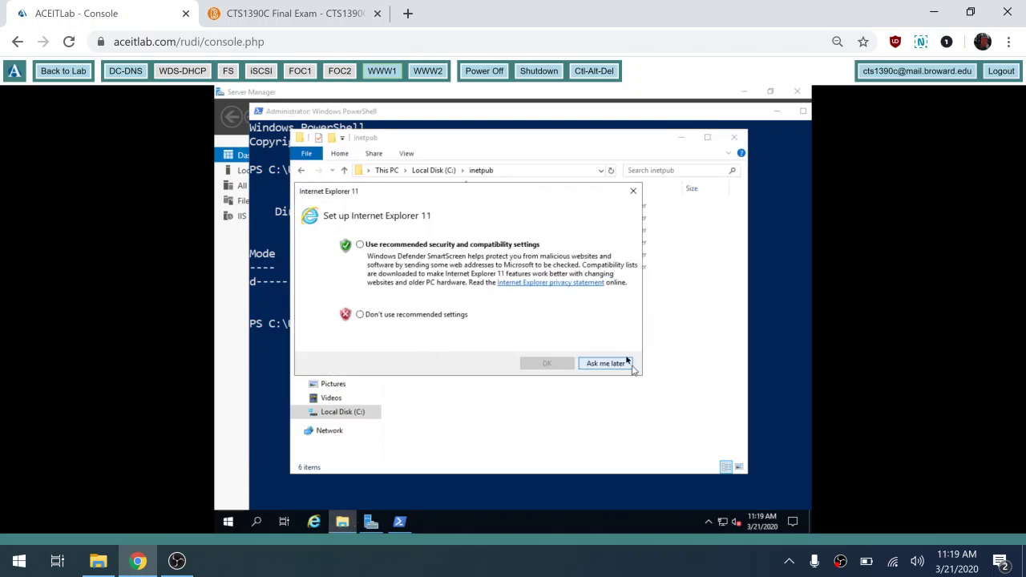
left_click(616, 362)
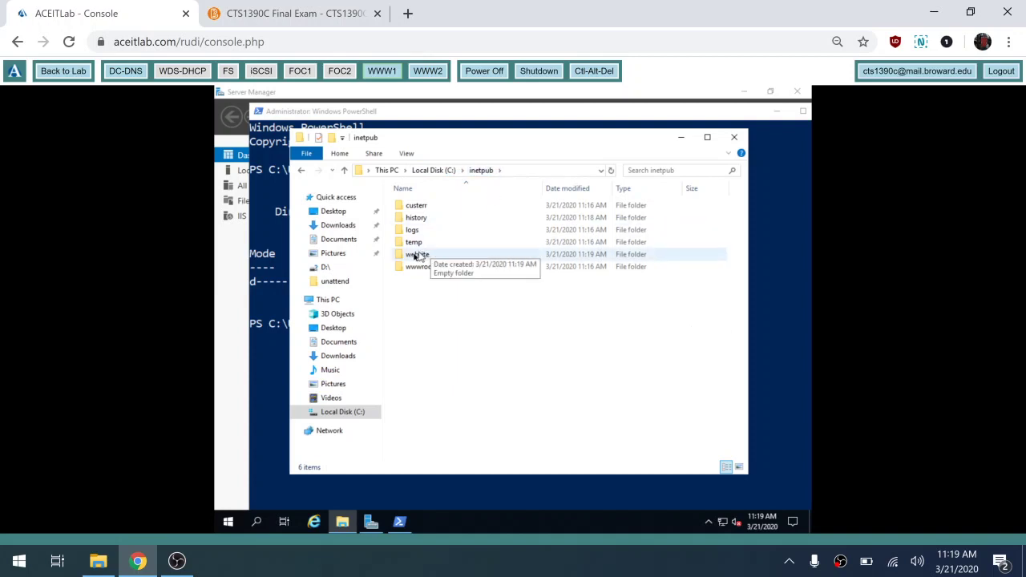
left_click(793, 286)
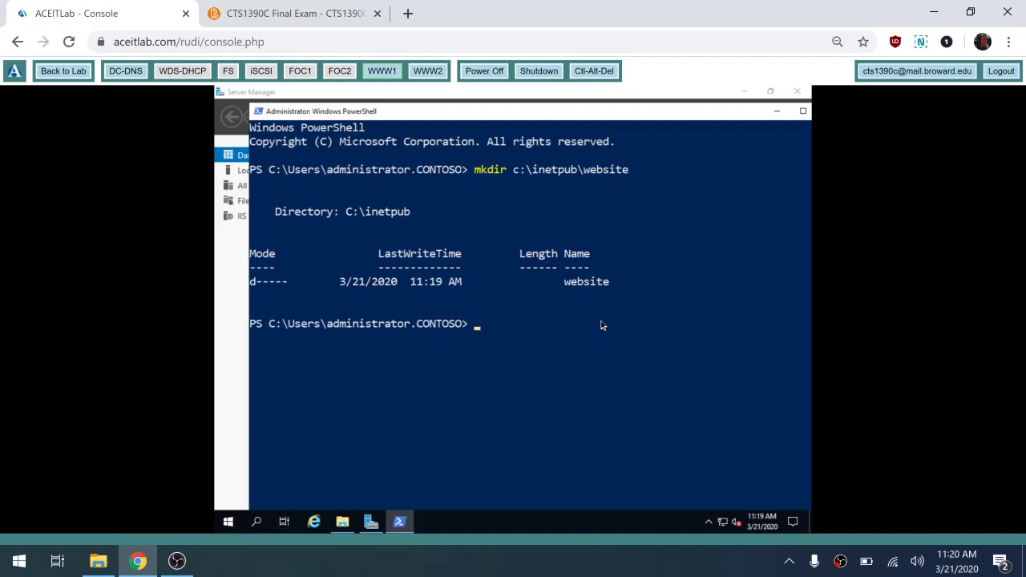
- Type echo test > c:\inetpub\website\index.html at the prompt, fixing typos, and highlight it
type("echo ")
type("\"serve")
key("BackSpace")
key("BackSpace")
key("BackSpace")
key("BackSpace")
key("BackSpace")
key("BackSpace")
type("test")
type(" >>")
type(" c")
key("BackSpace")
type("c:\\")
type("inetpu")
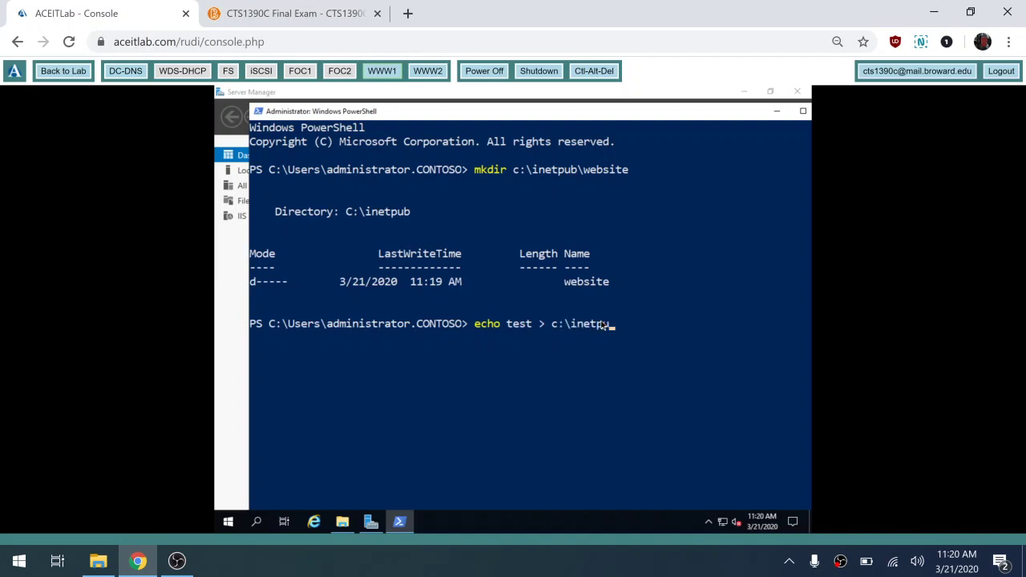
type("b\\website\\inde")
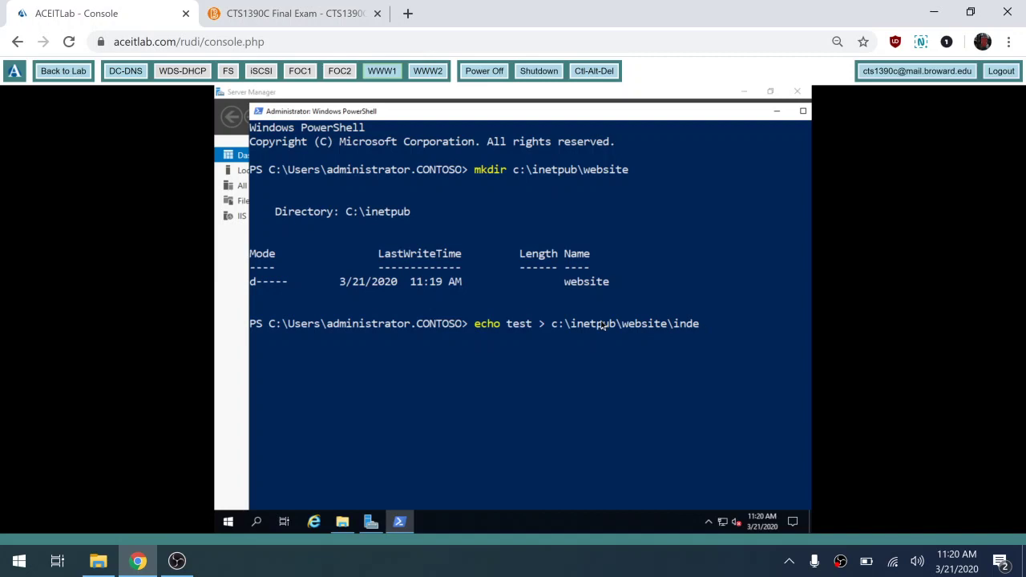
type("x.html")
left_click_drag(469, 324, 251, 323)
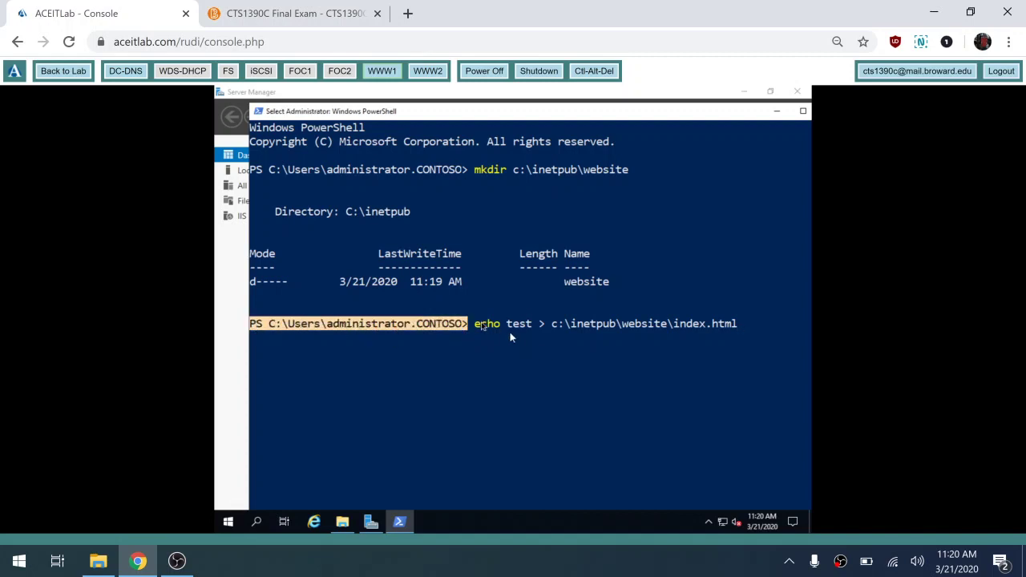
left_click_drag(475, 324, 745, 325)
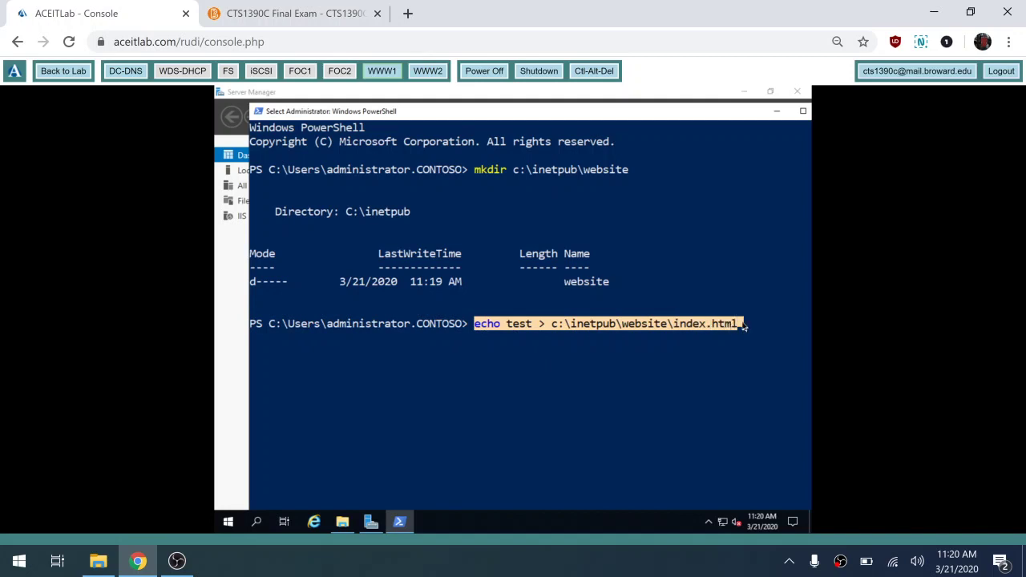
left_click(518, 328)
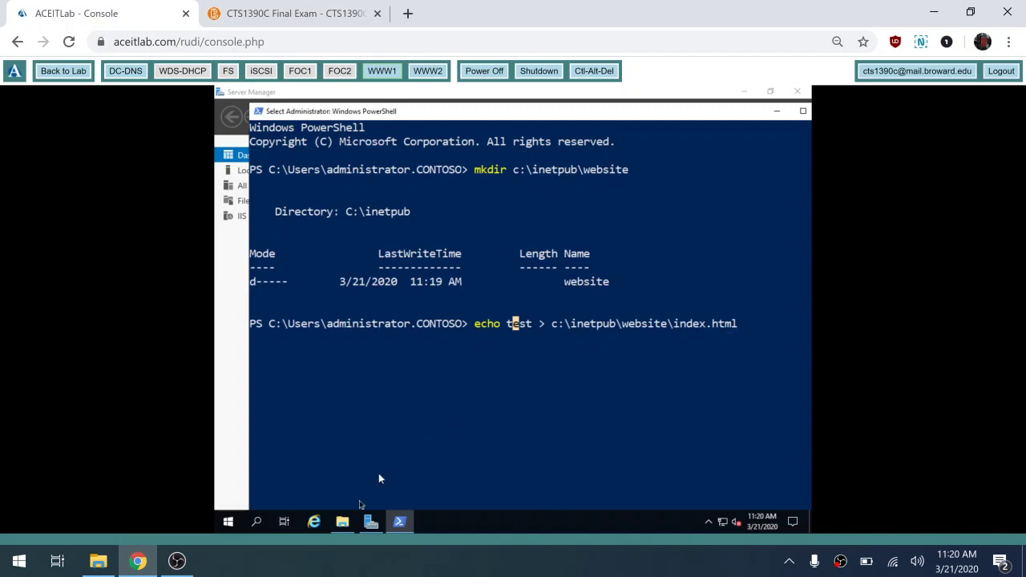
- Check the empty website folder, run the echo command, and confirm index.html now appears
left_click(366, 491)
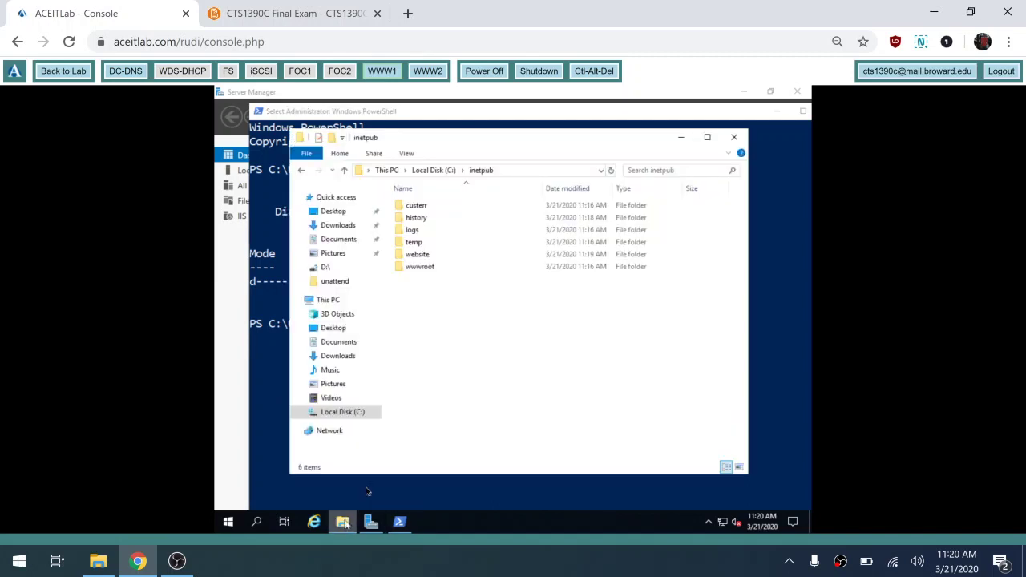
double_click(423, 255)
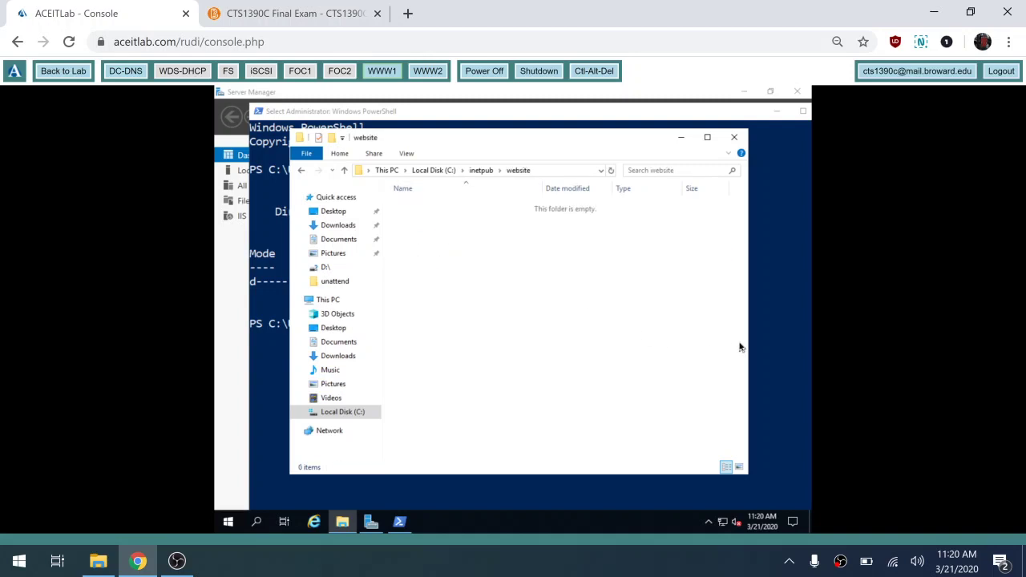
left_click(764, 347)
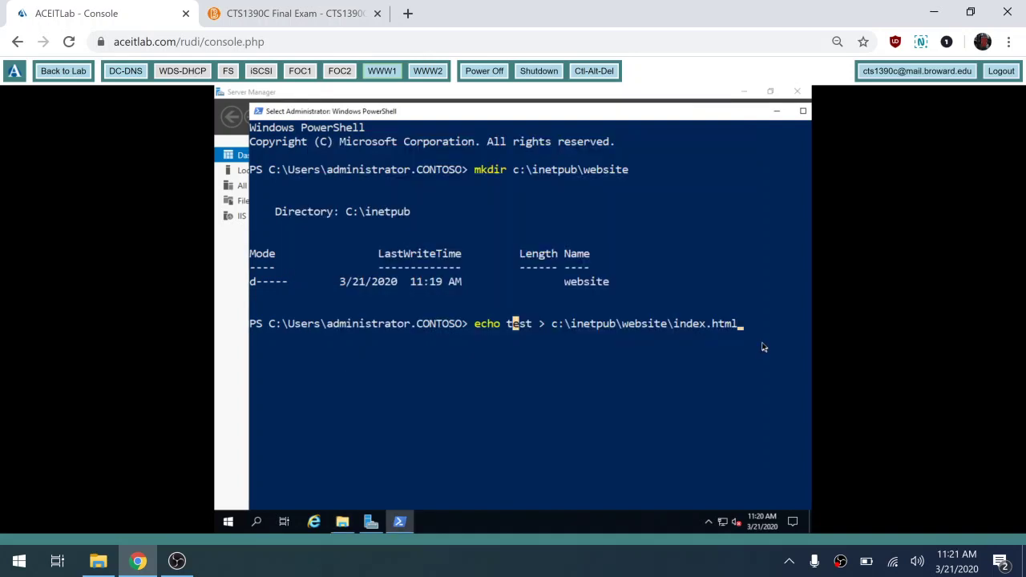
key("Escape")
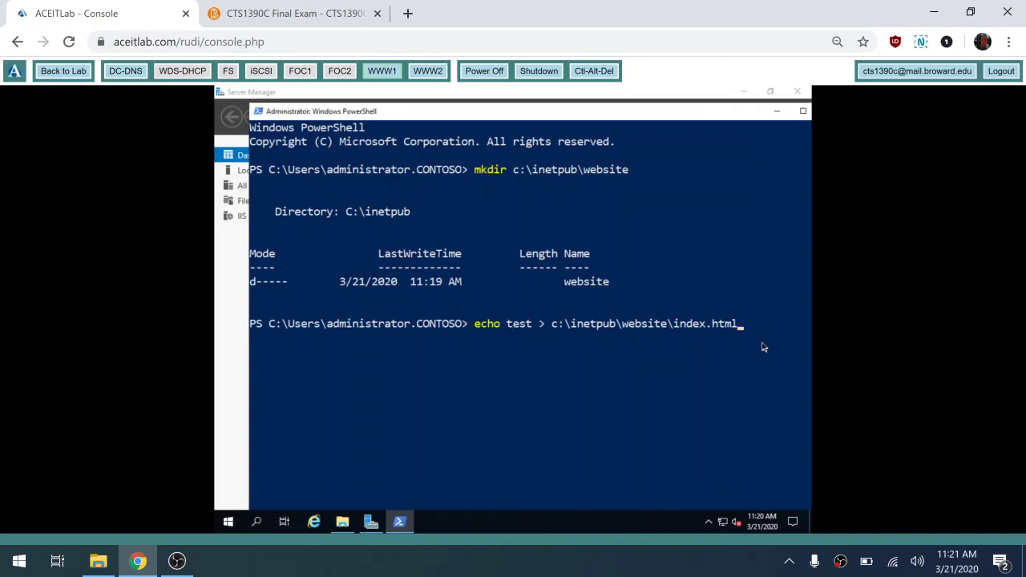
key("Return")
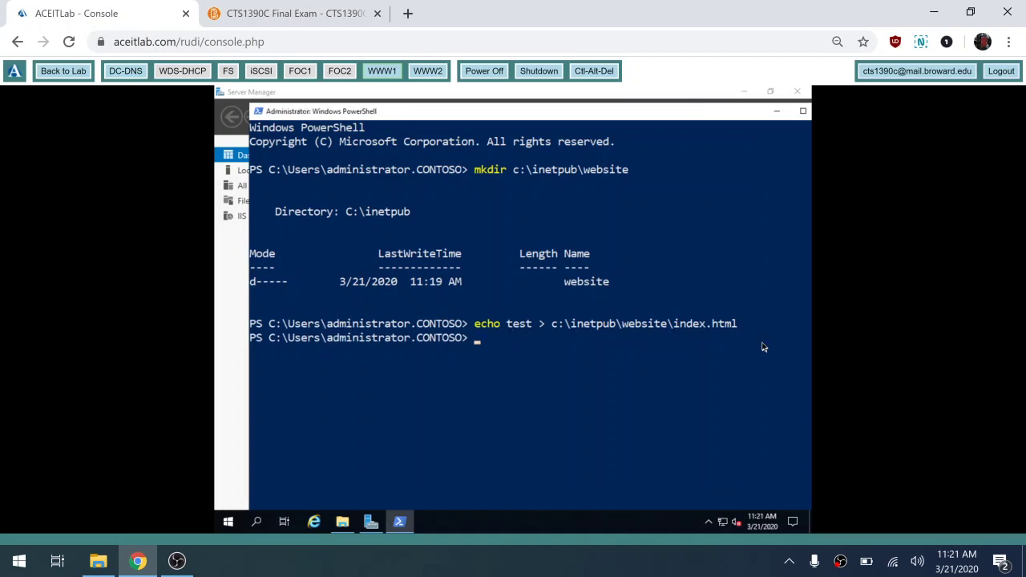
left_click(341, 522)
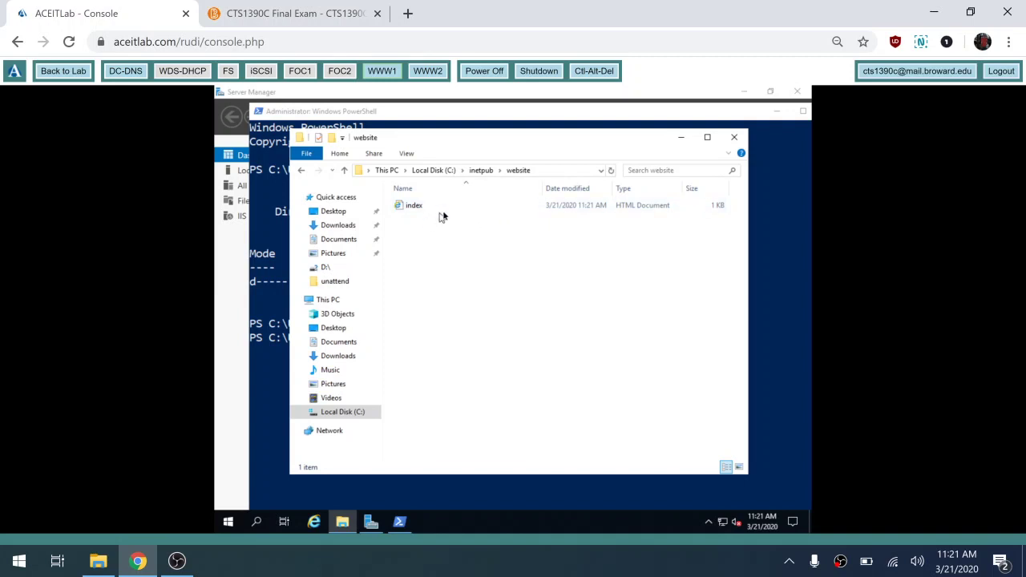
left_click(735, 138)
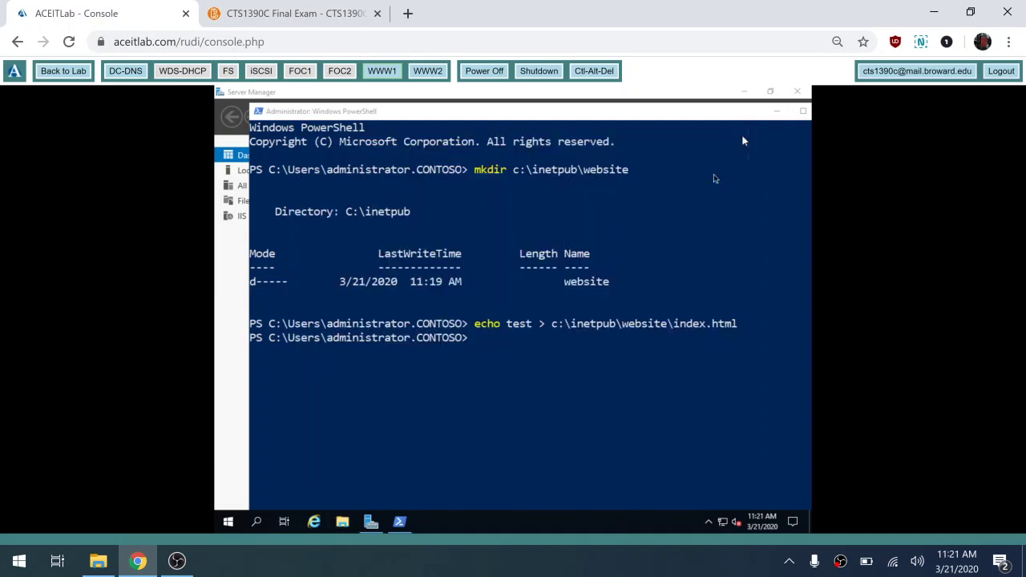
- Exit PowerShell on WWW1, then switch to WWW2 and close its finished roles wizard
left_click(571, 367)
type("exi")
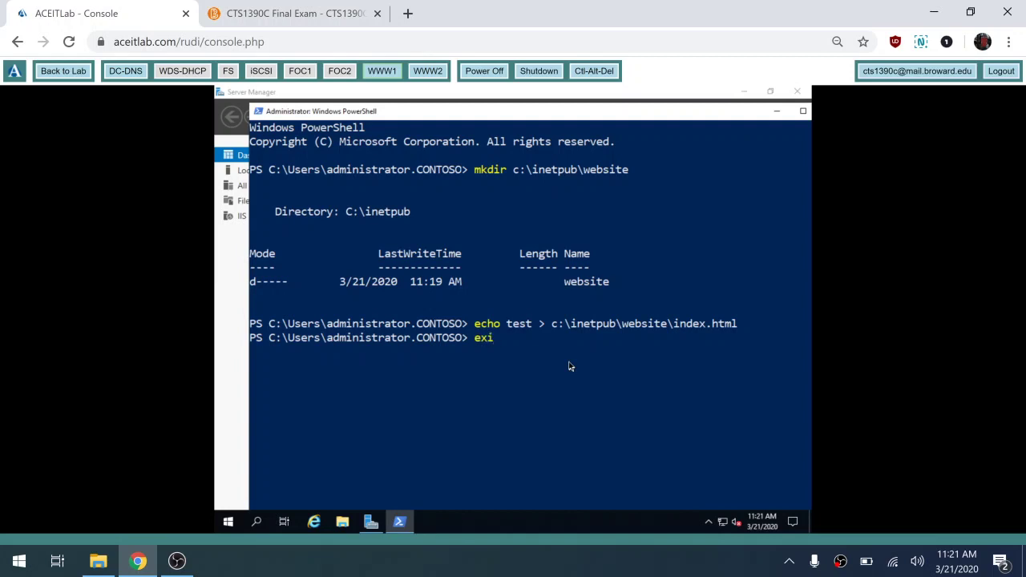
type("t")
key("Return")
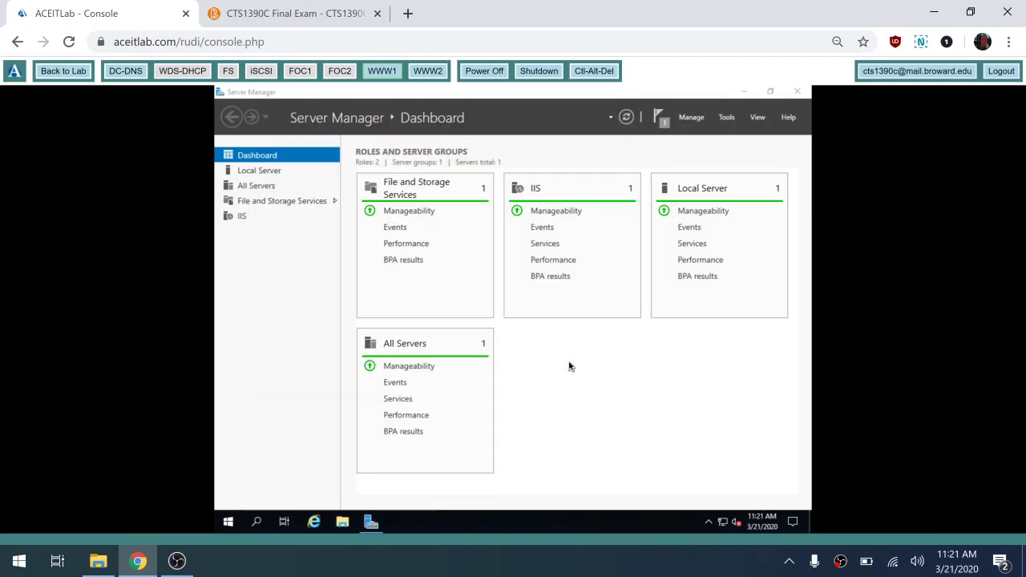
left_click(438, 72)
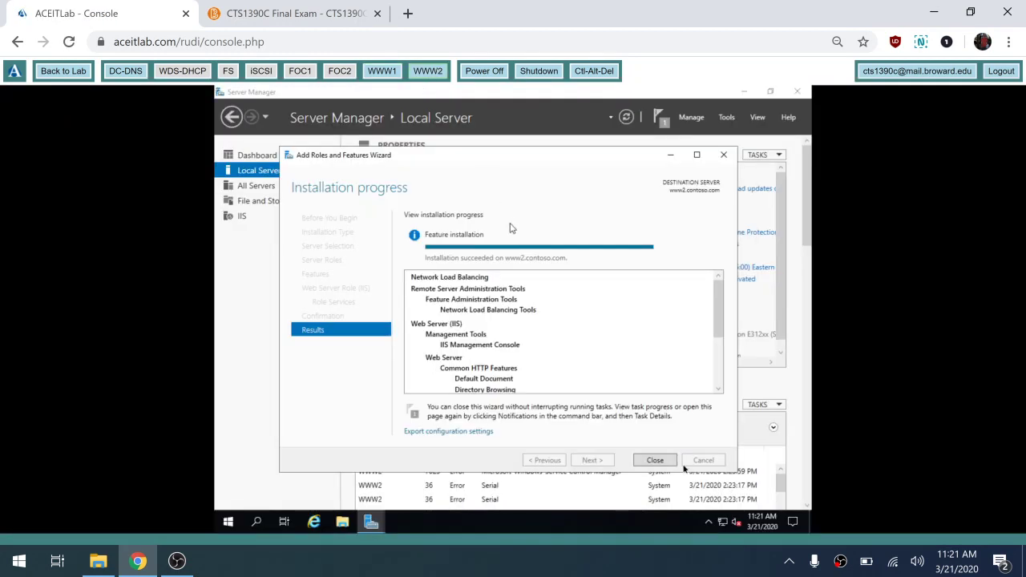
left_click(655, 460)
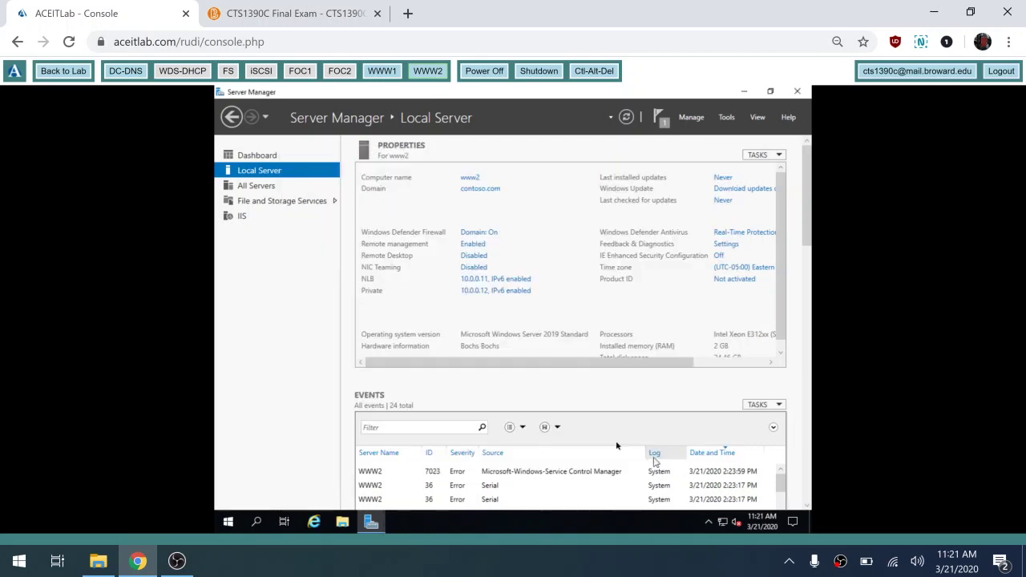
- Launch Windows PowerShell on WWW2 and set its console font size to 24
left_click(227, 523)
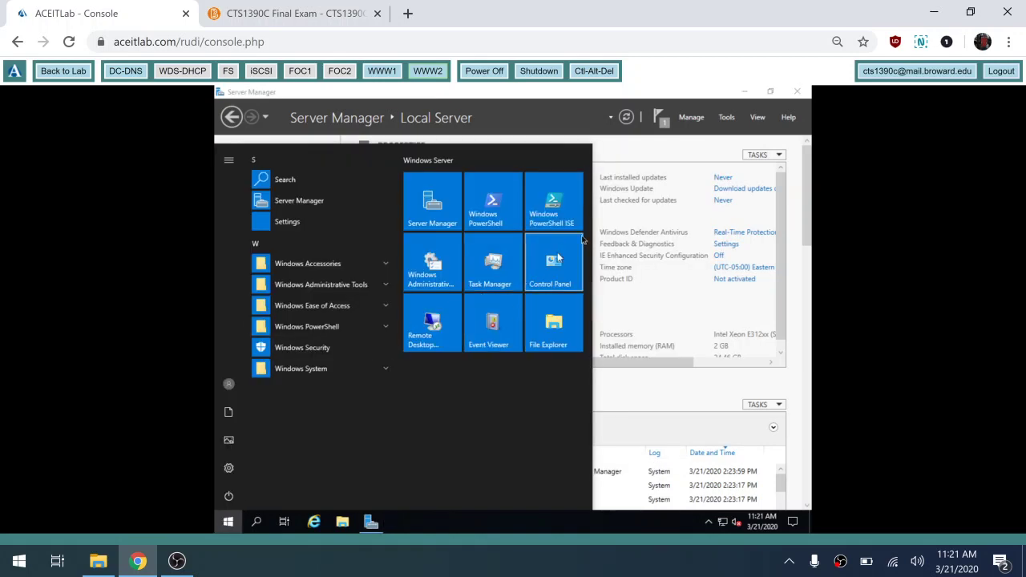
left_click(493, 206)
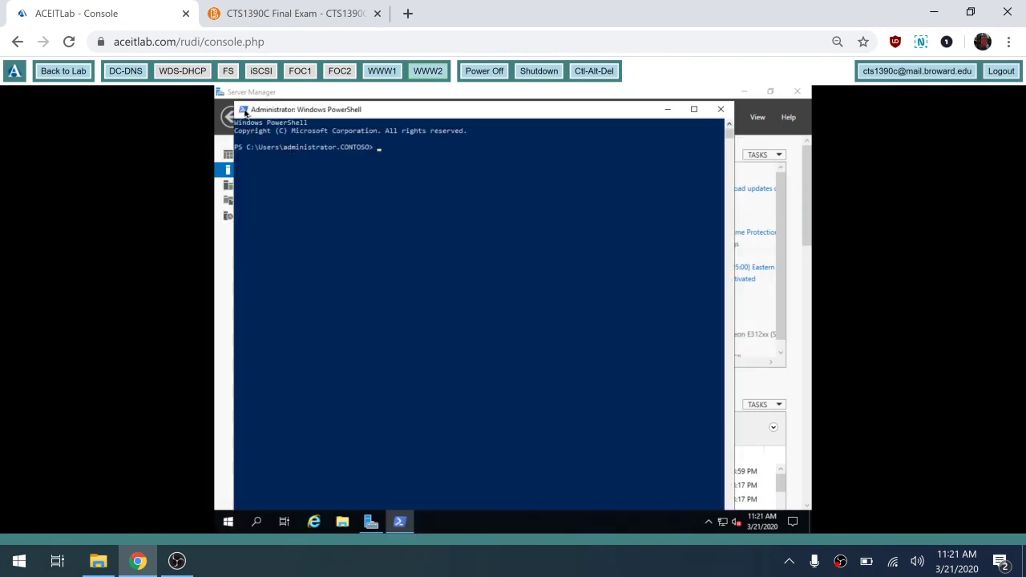
left_click(244, 113)
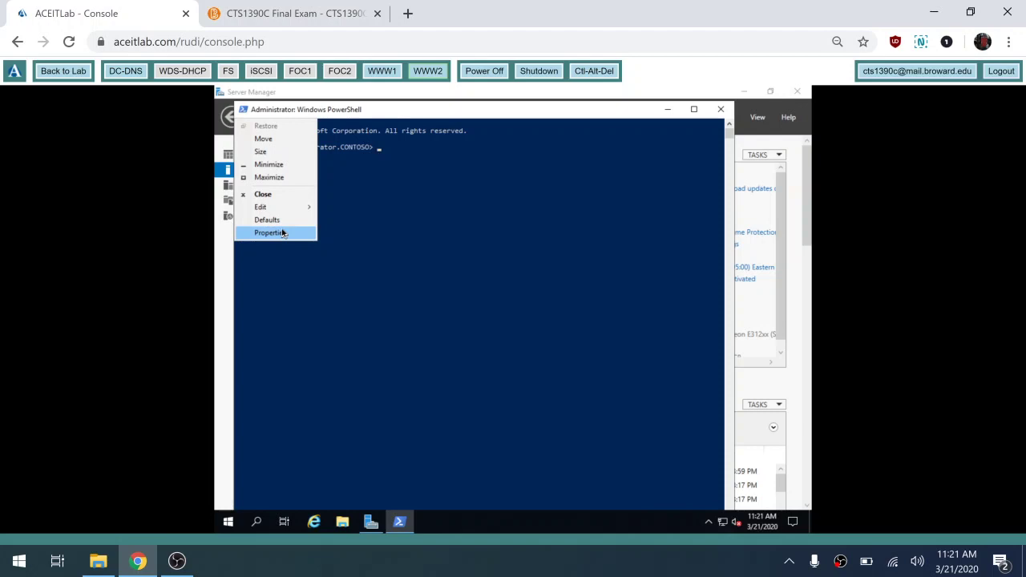
left_click(282, 234)
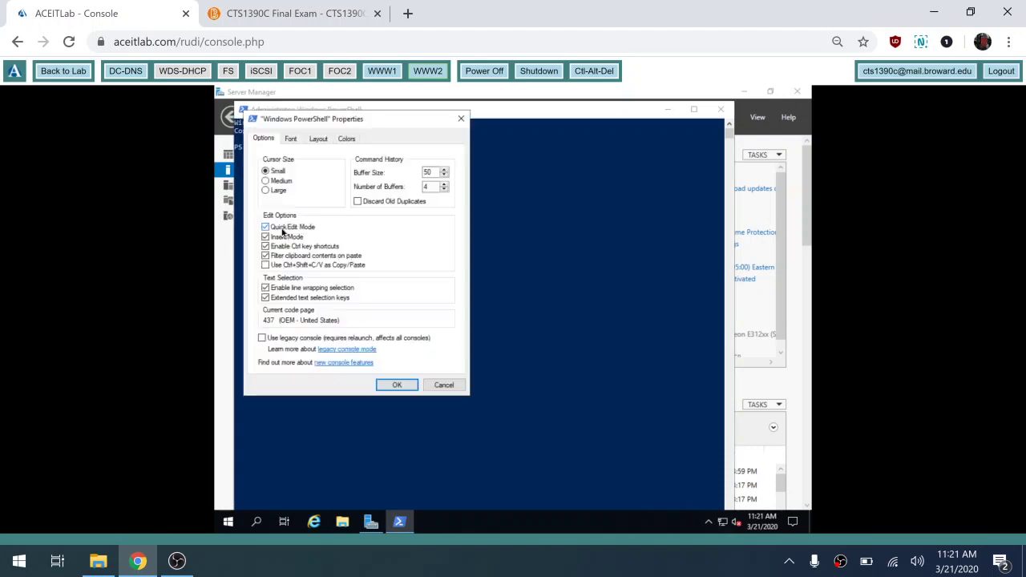
left_click(291, 141)
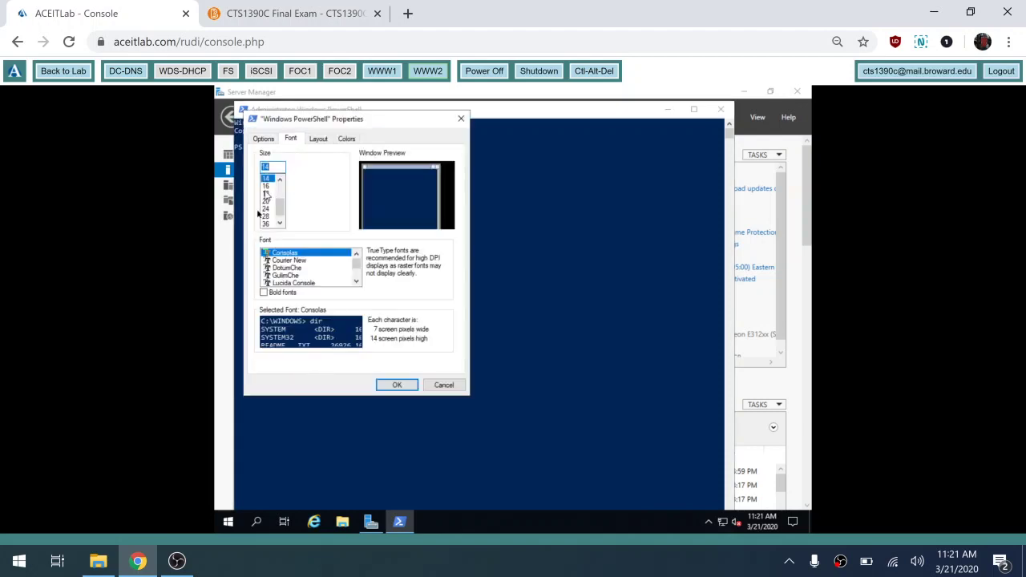
left_click(269, 209)
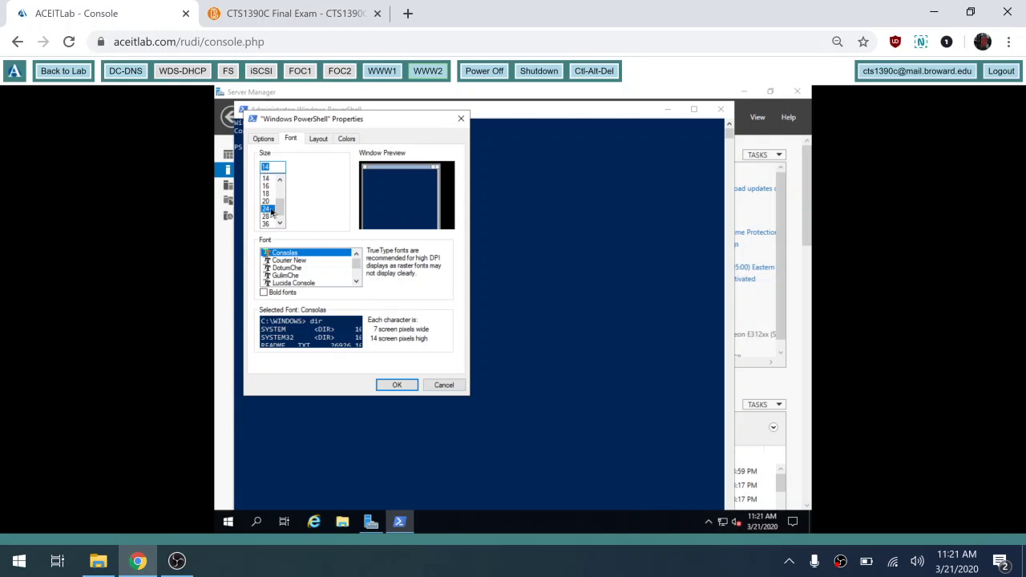
left_click(395, 386)
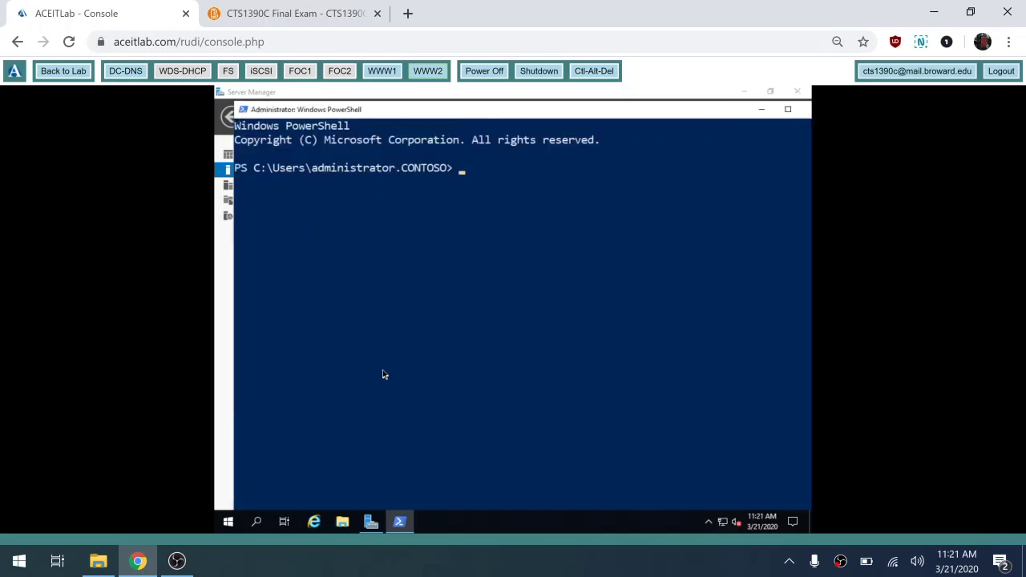
- Create c:\inetpub\website with an index.html containing 'test', then exit PowerShell
left_click(384, 374)
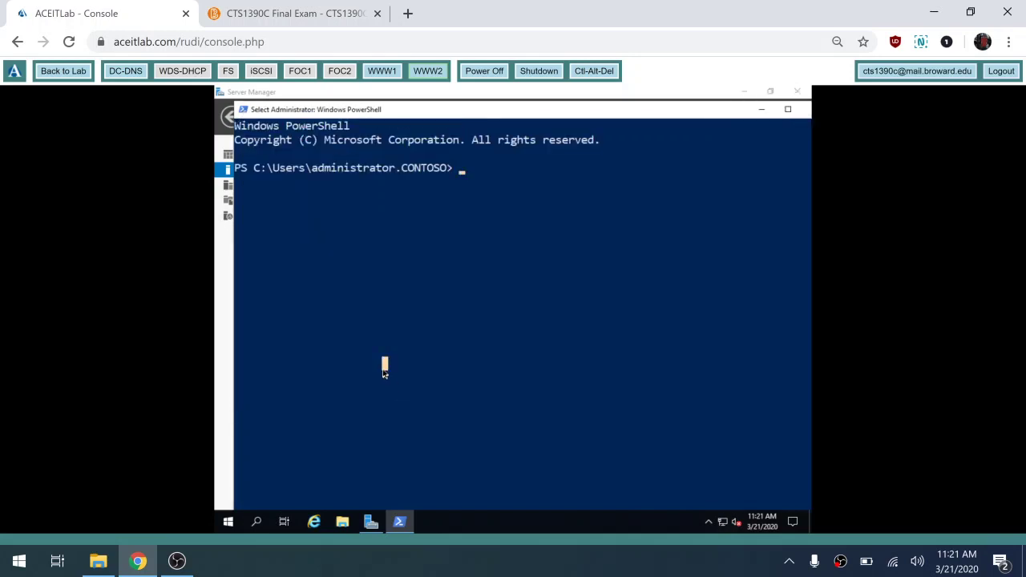
type("mkdir c:")
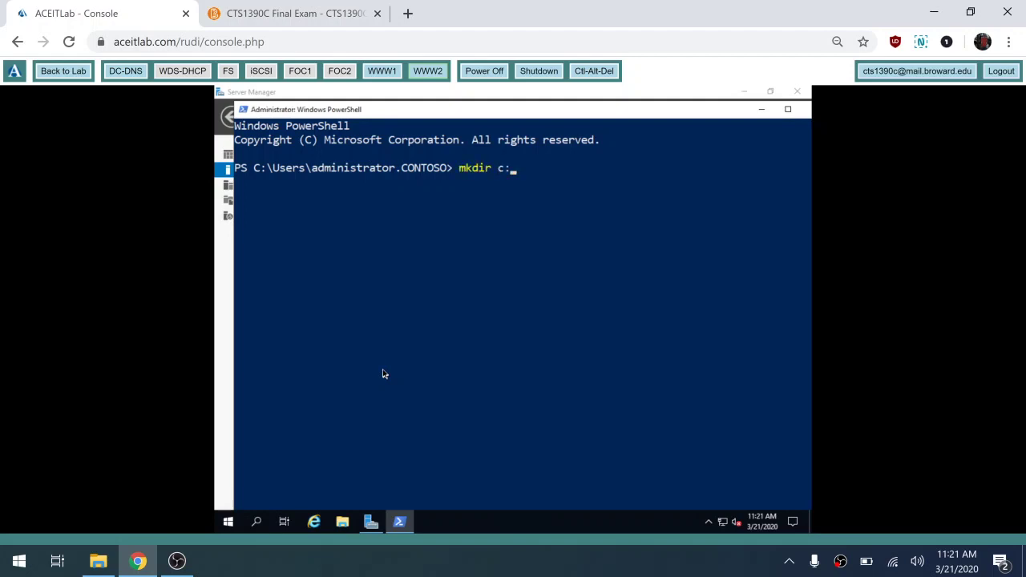
type("\\inetpub\\wee")
key("BackSpace")
type("b")
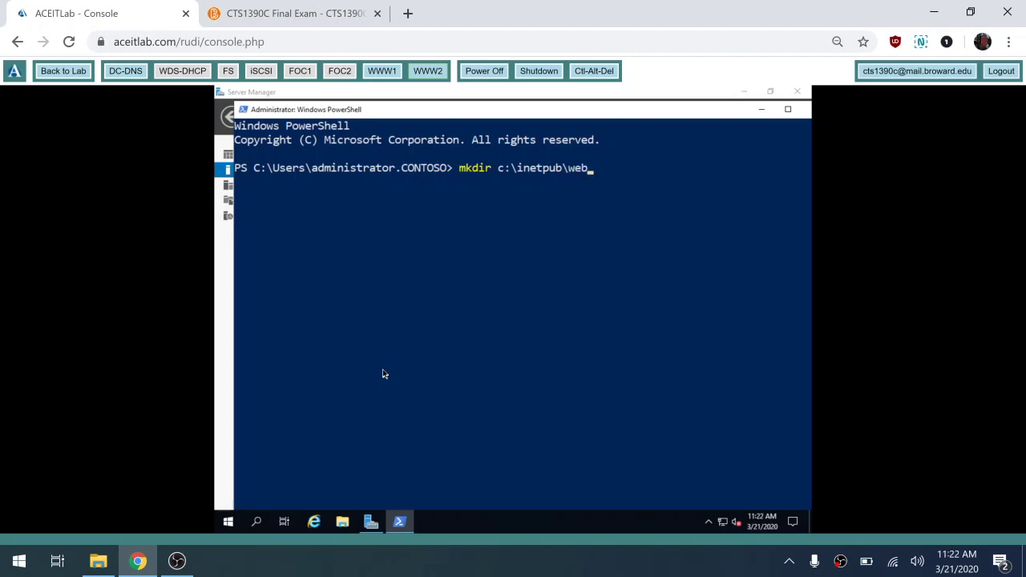
type("site")
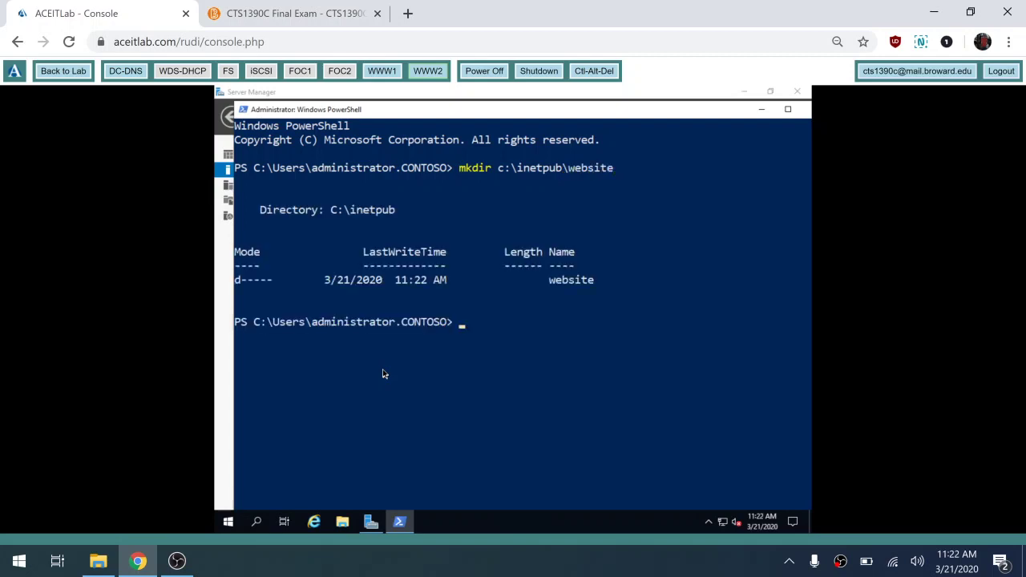
type("echo test > c:\\in")
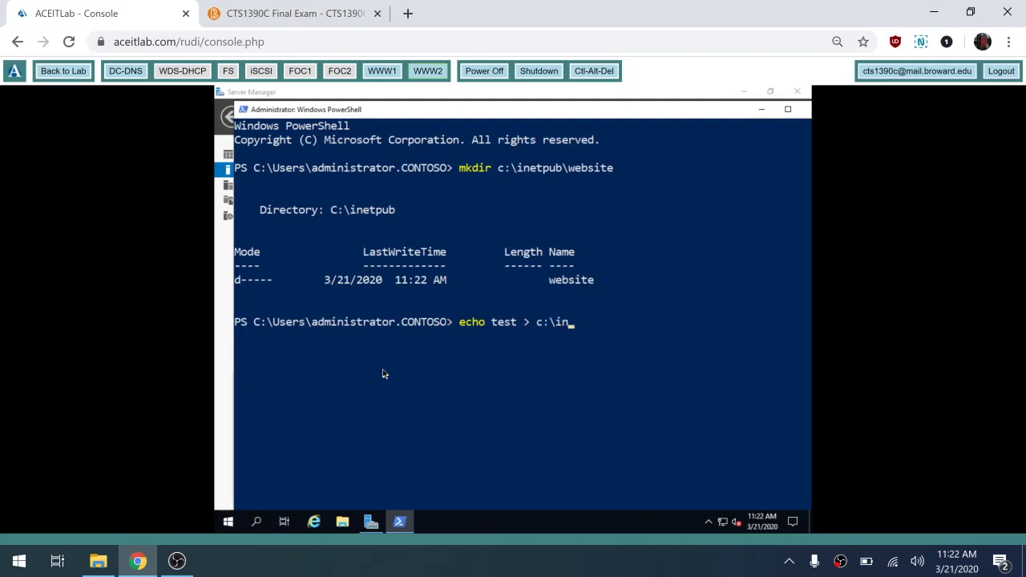
type("etub")
key("BackSpace")
key("BackSpace")
type("pub\\web")
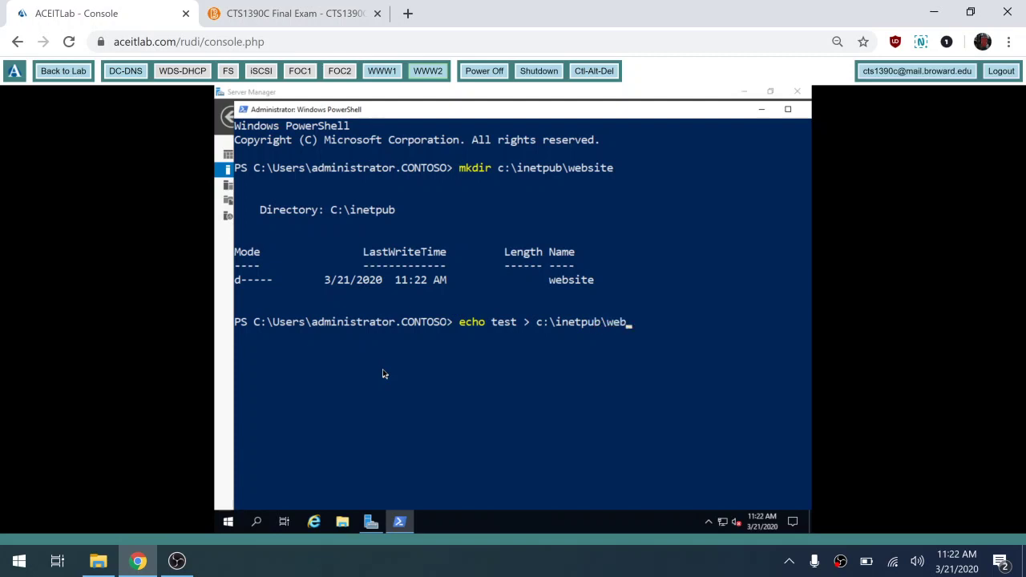
type("site\\index.html")
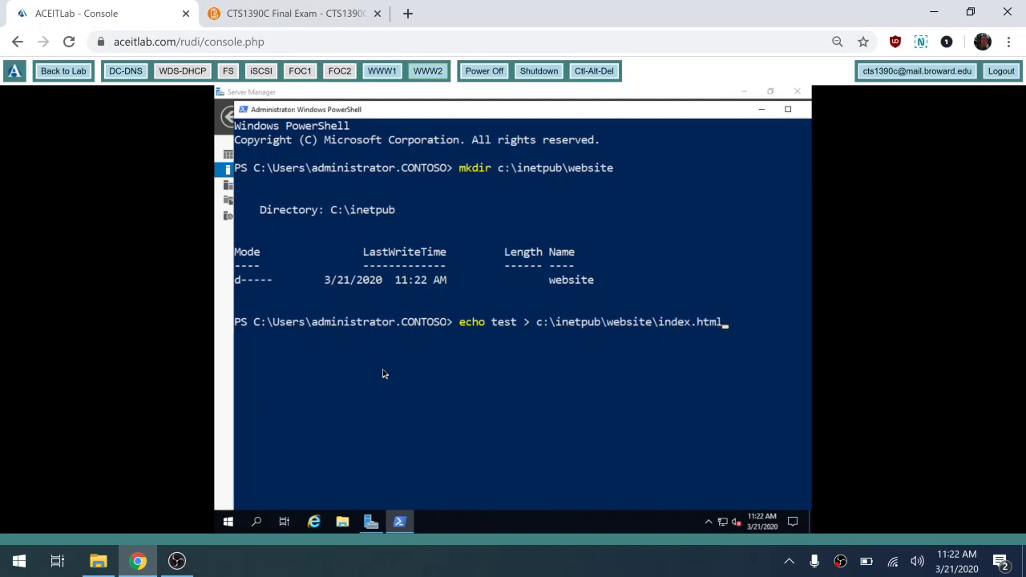
key("Return")
type("exit")
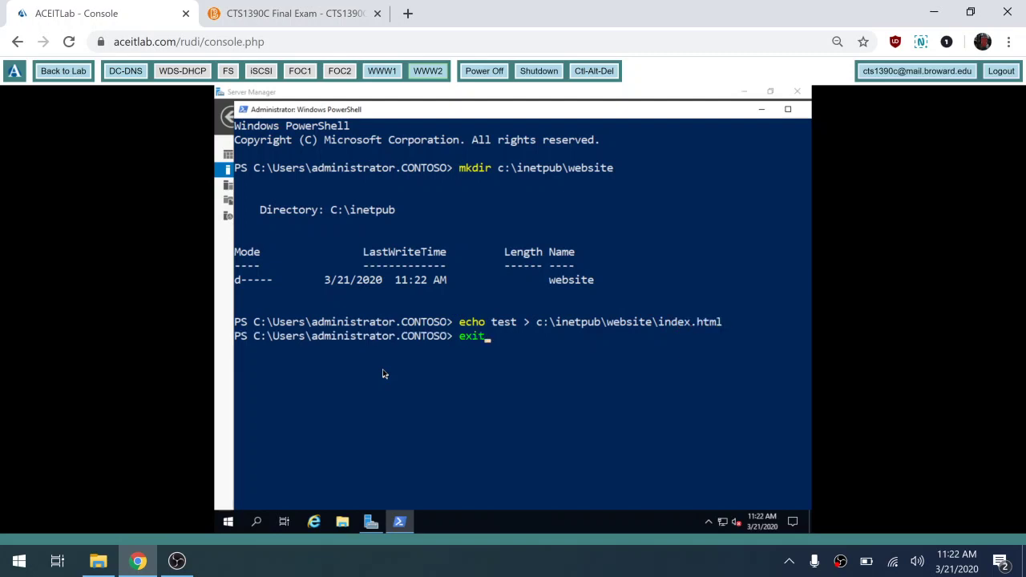
key("Return")
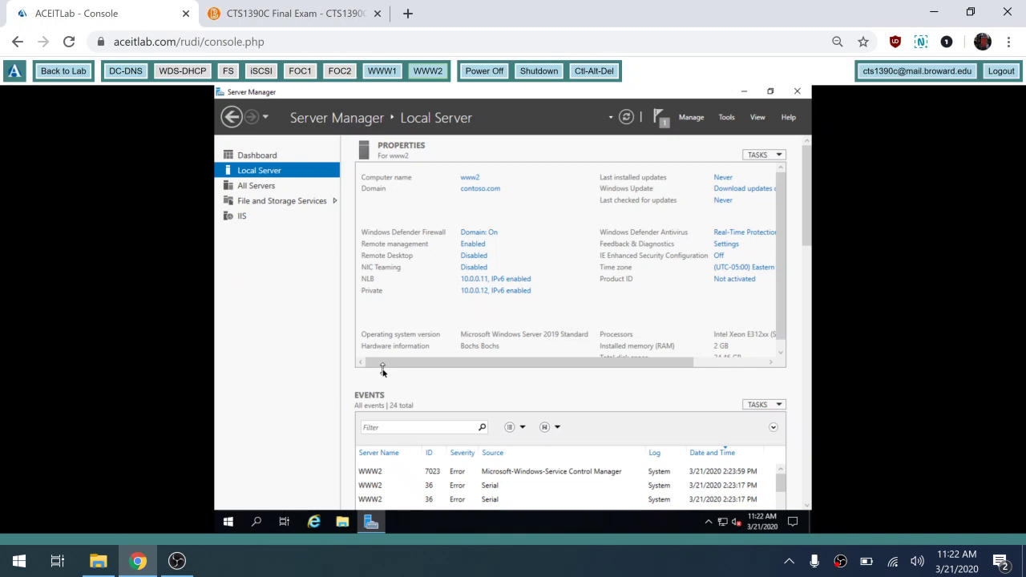
left_click(343, 522)
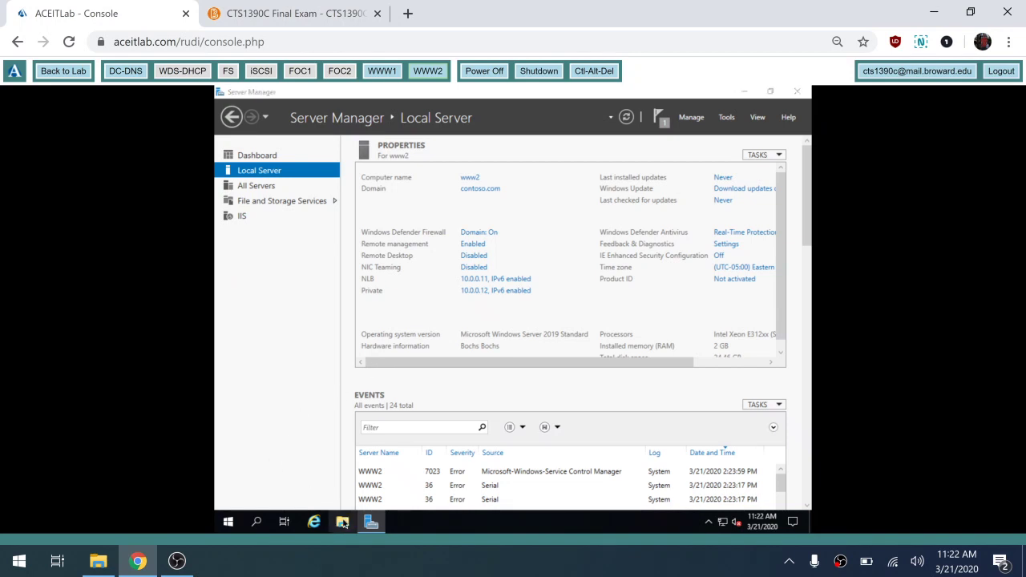
left_click(343, 523)
left_click(343, 522)
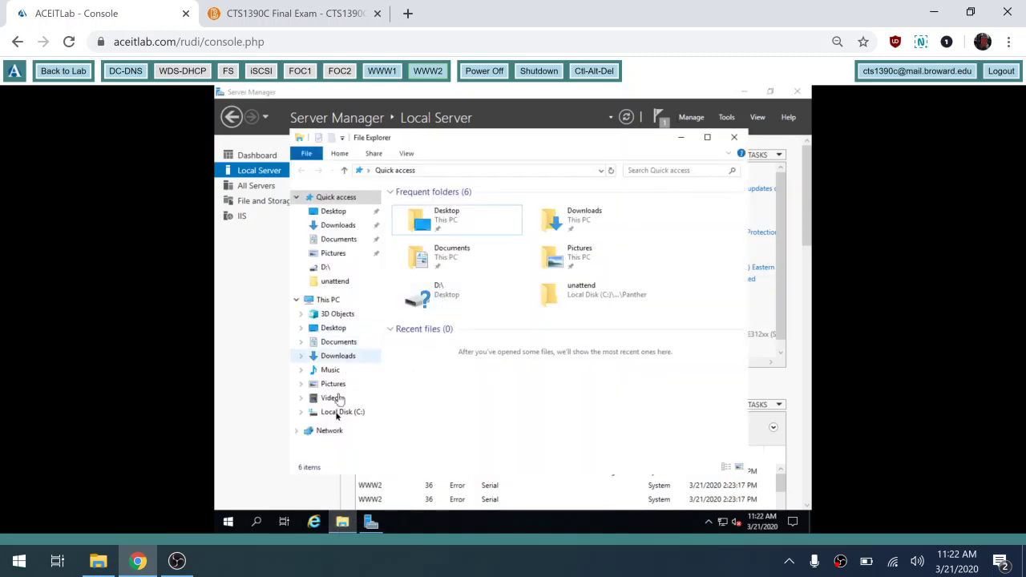
left_click(337, 416)
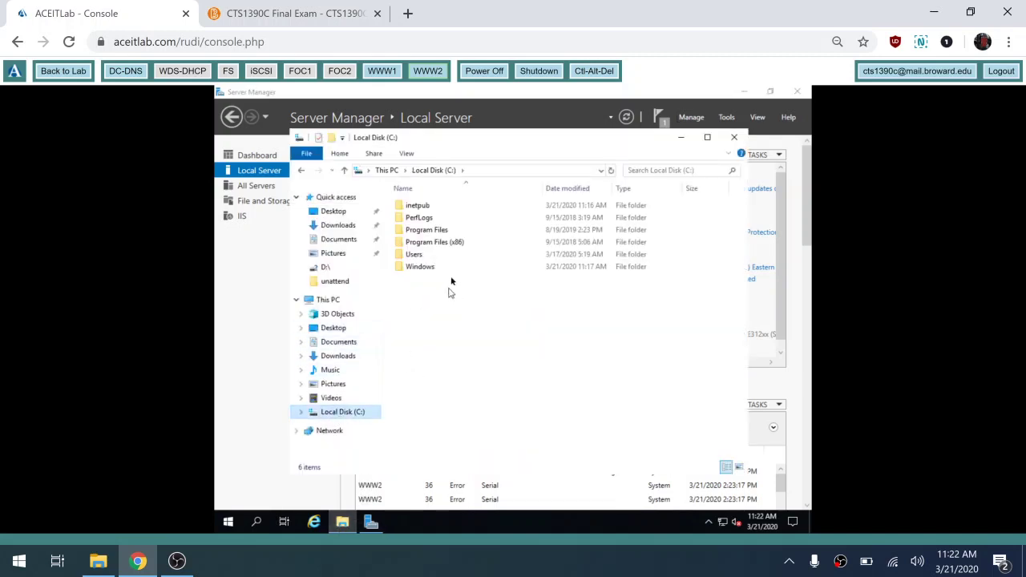
double_click(431, 208)
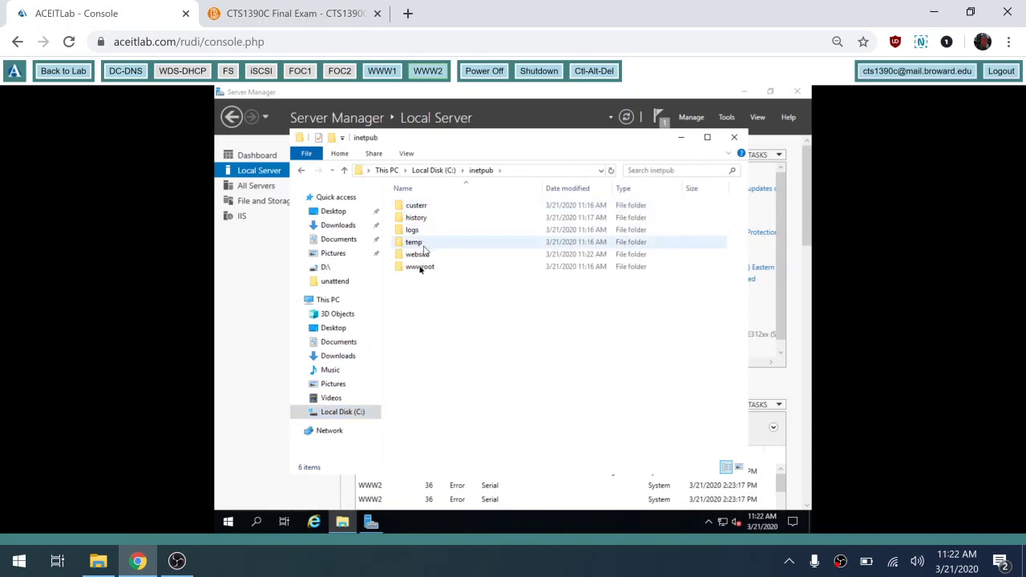
double_click(418, 255)
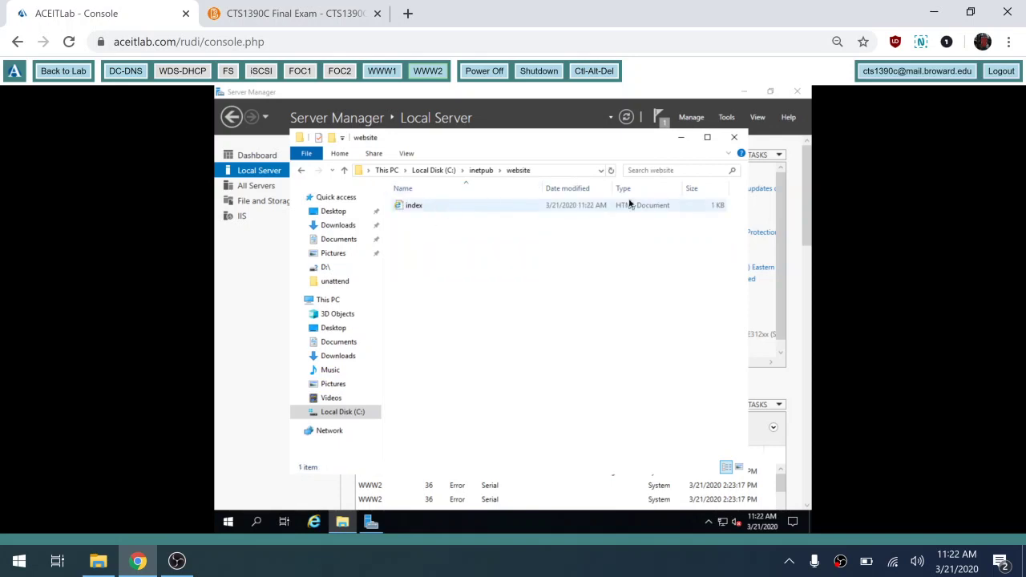
left_click(736, 139)
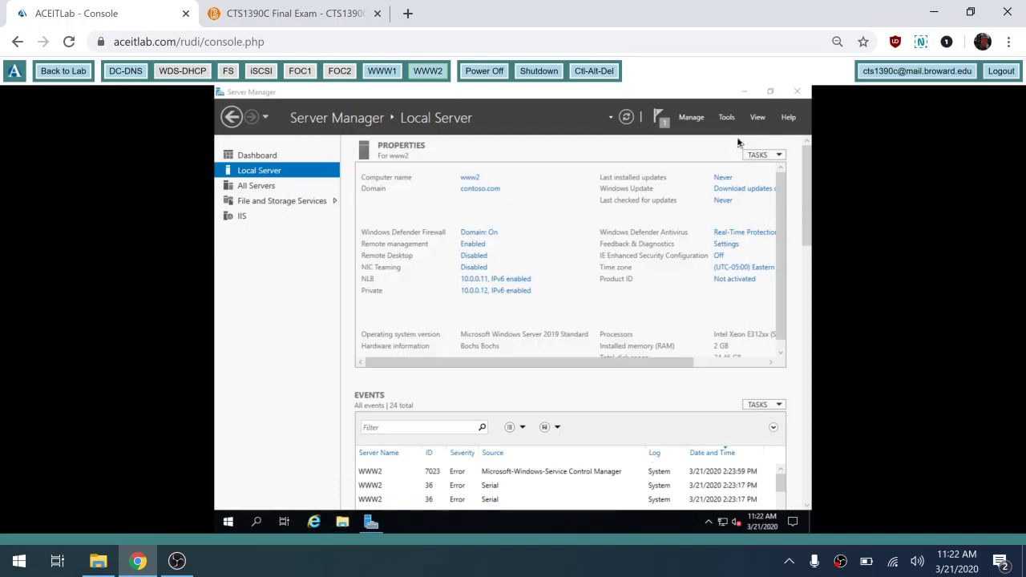
- Open IIS Manager maximized on WWW1 and expand WWW1 to list its sites
left_click(390, 77)
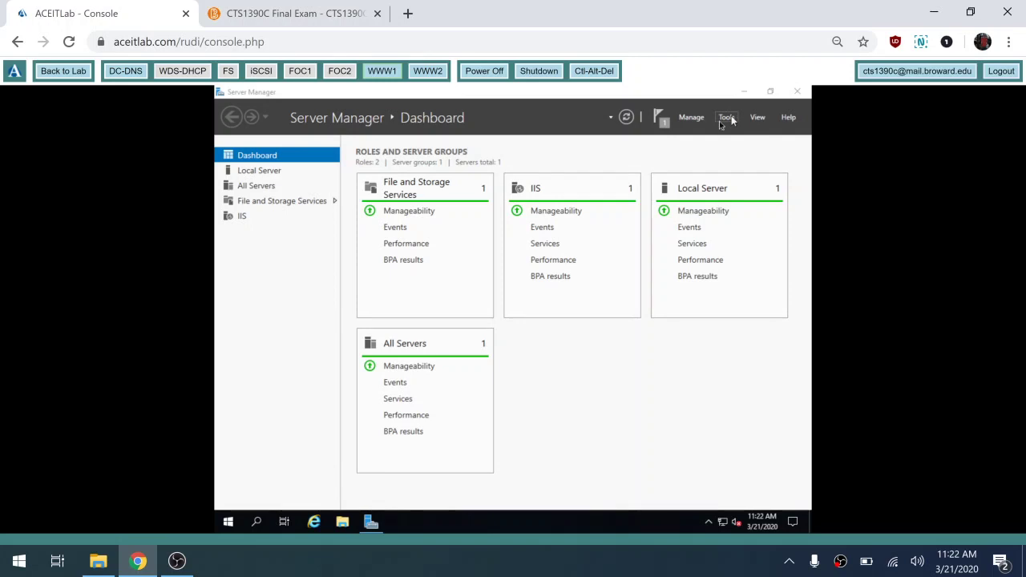
left_click(726, 118)
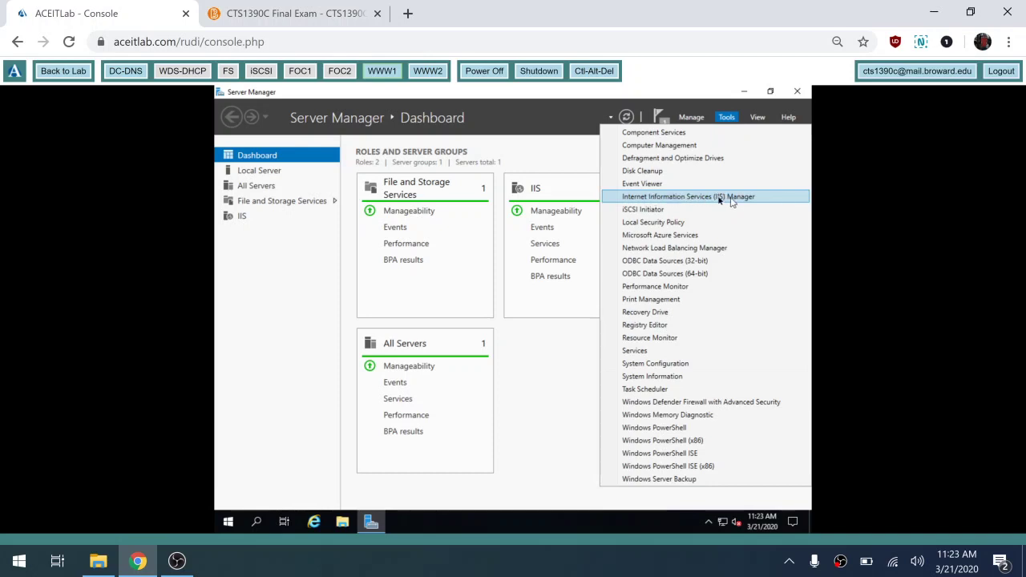
left_click(727, 200)
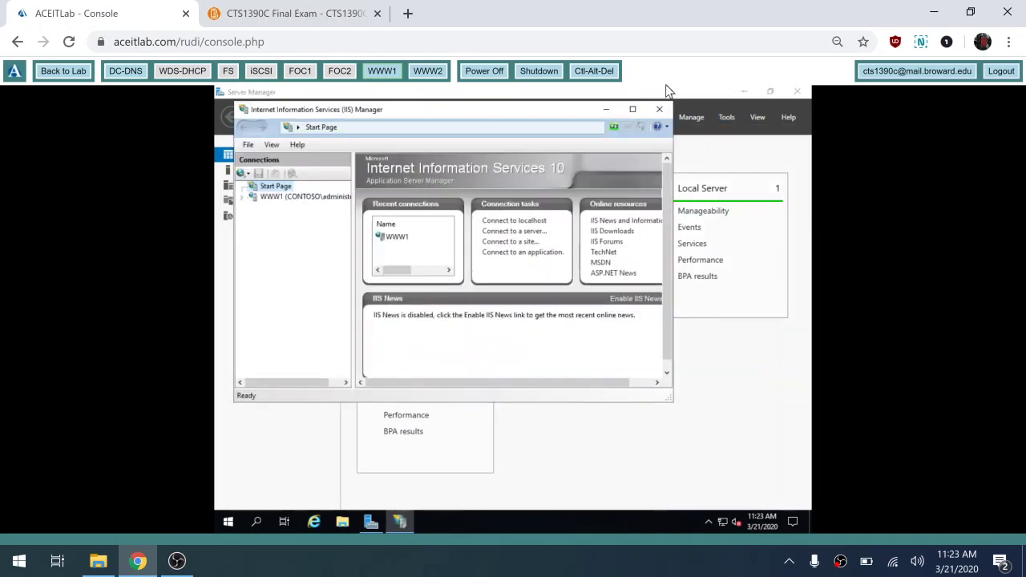
left_click(633, 109)
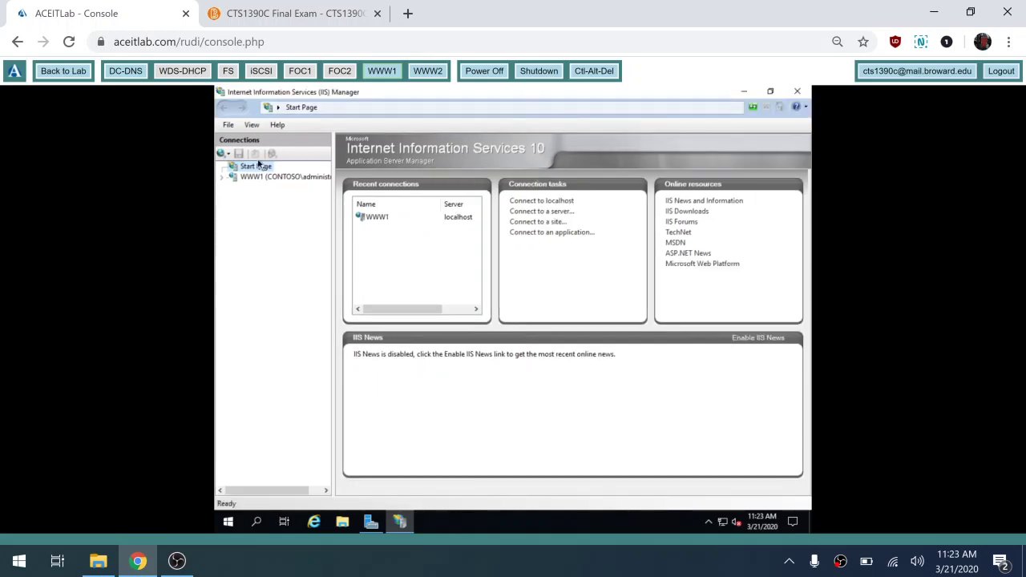
left_click(221, 177)
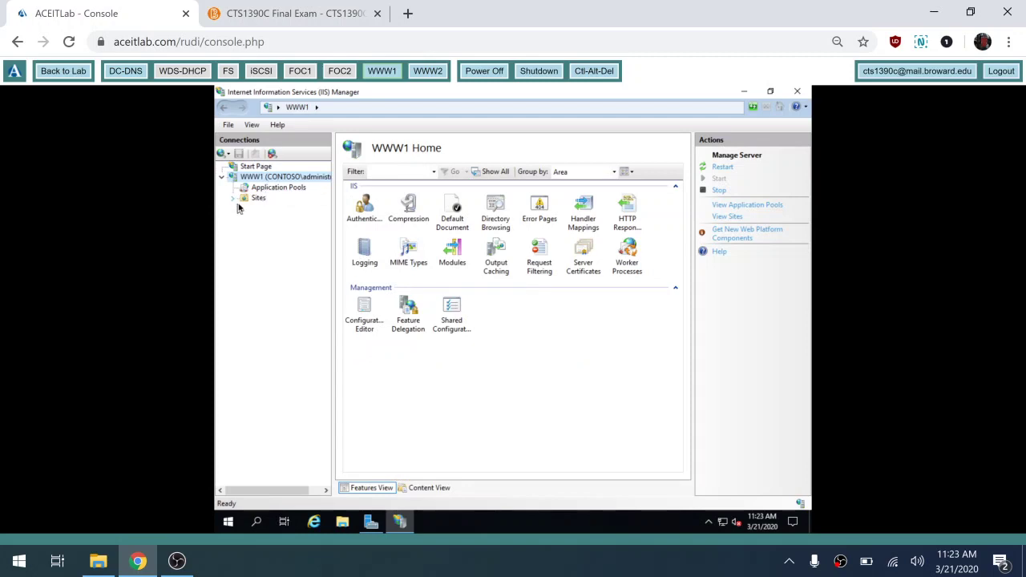
left_click(233, 198)
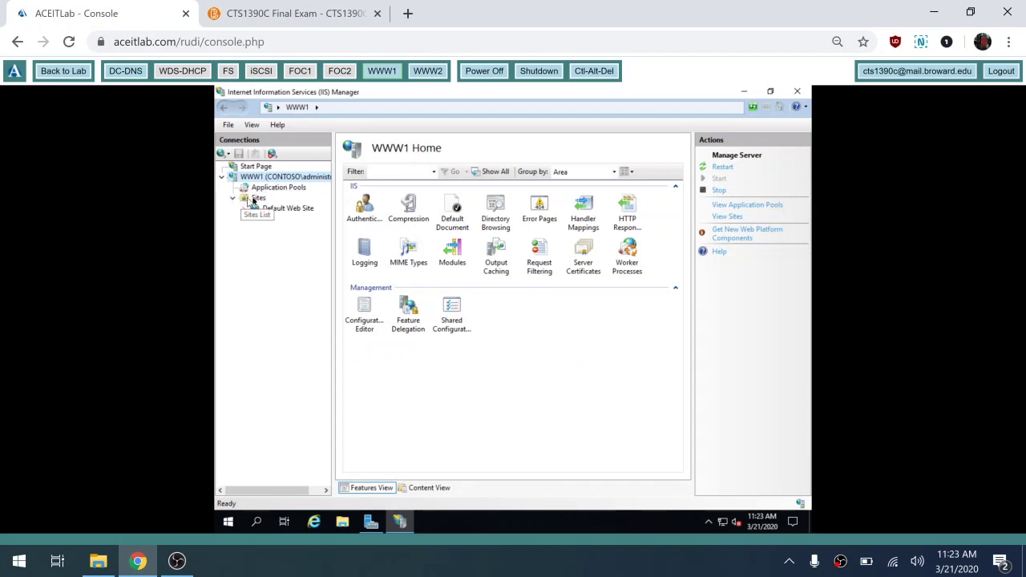
left_click(256, 199)
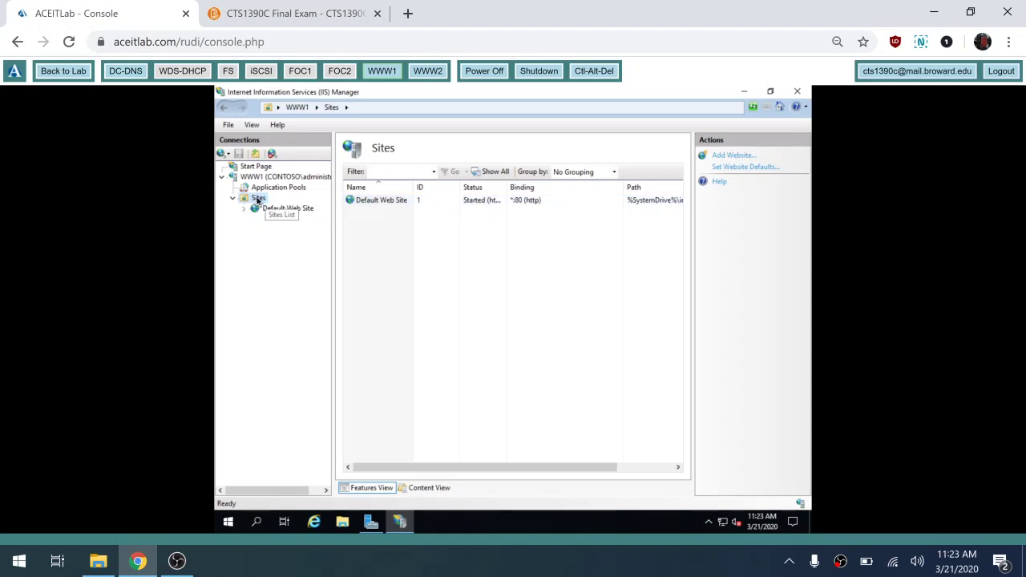
- Start adding a new website under Sites and name it 'whatever'
right_click(258, 200)
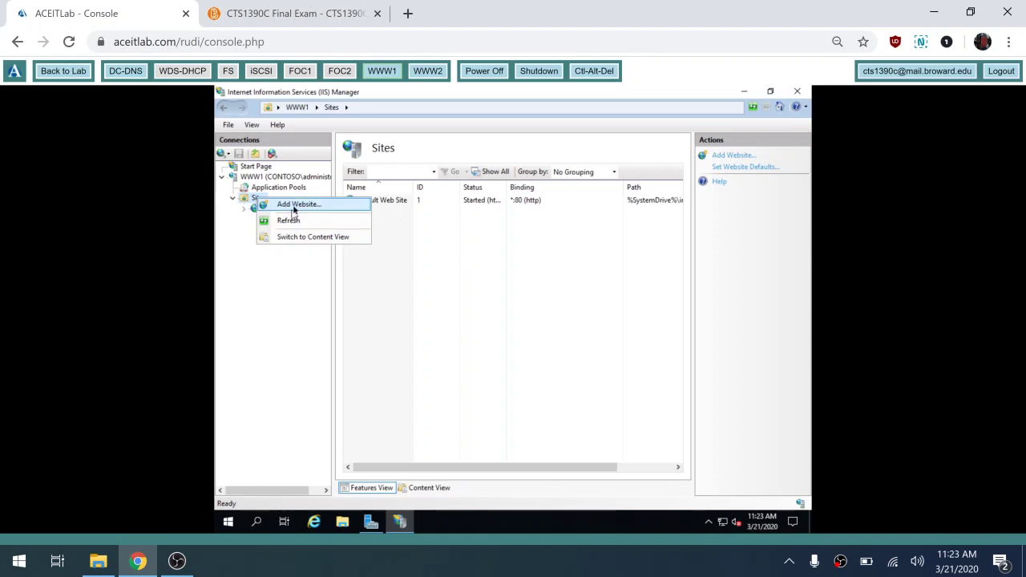
left_click(293, 207)
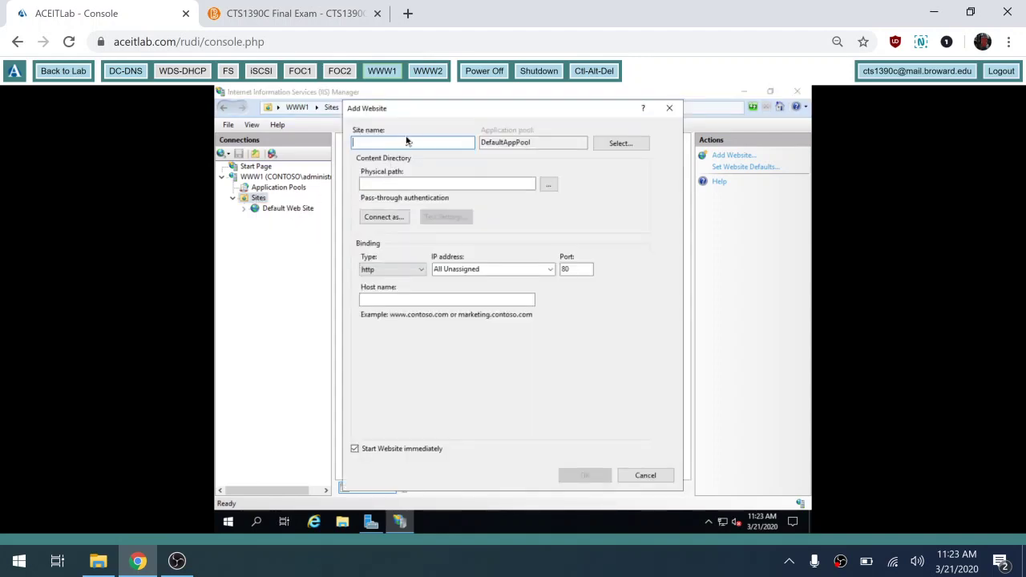
type("whatever")
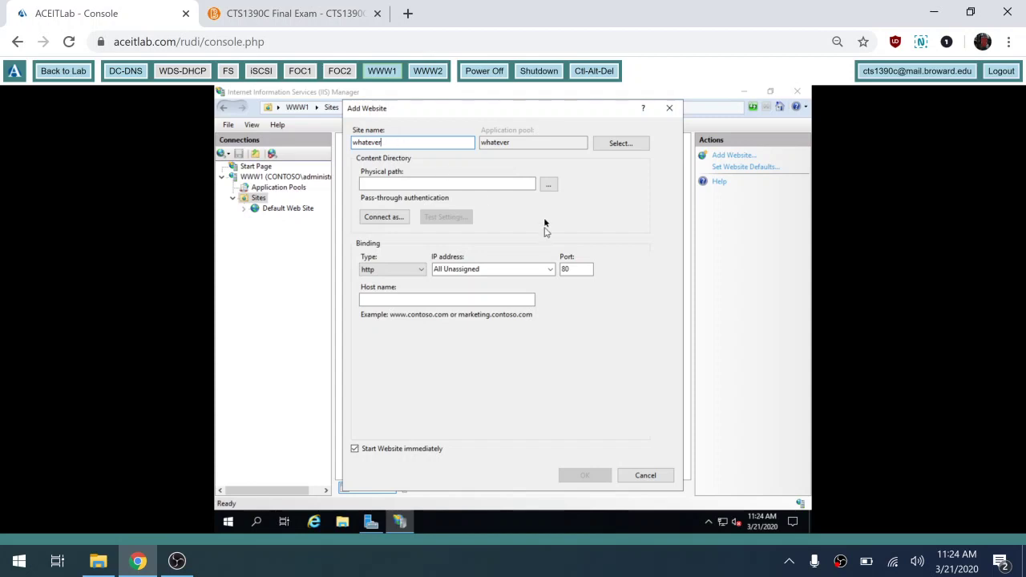
- Set the site's physical path to C:\inetpub\website
left_click(547, 185)
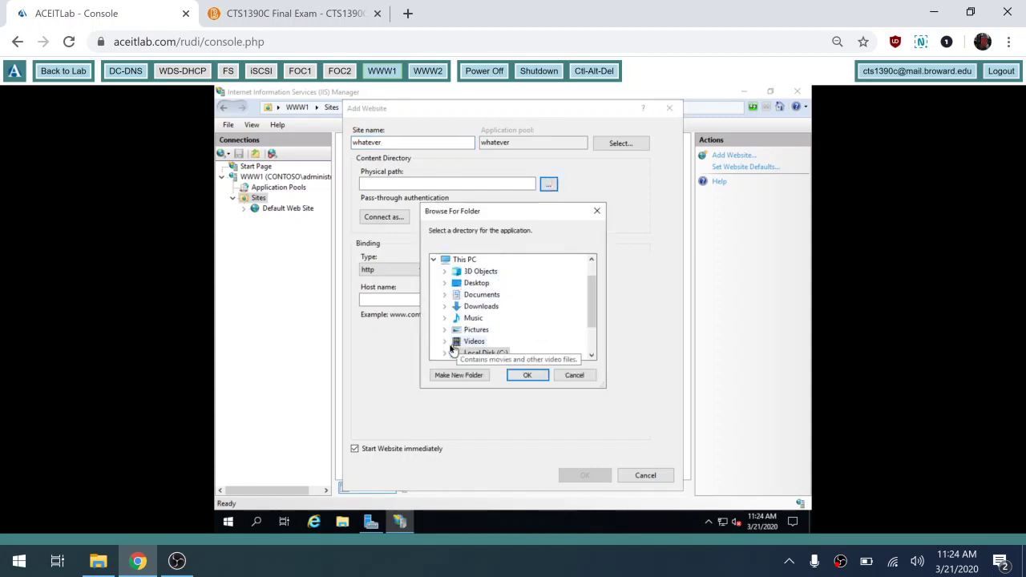
left_click(445, 353)
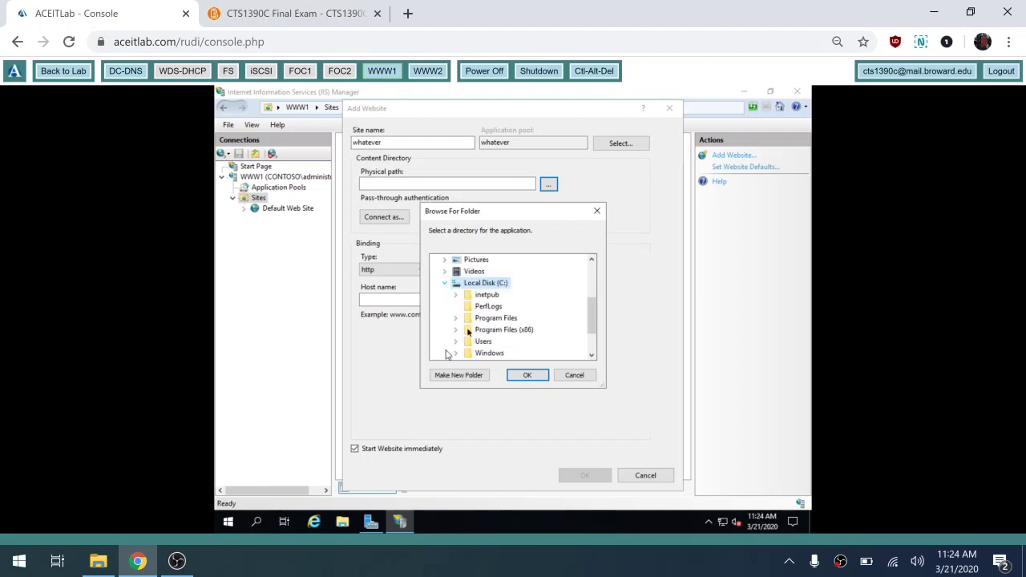
double_click(490, 295)
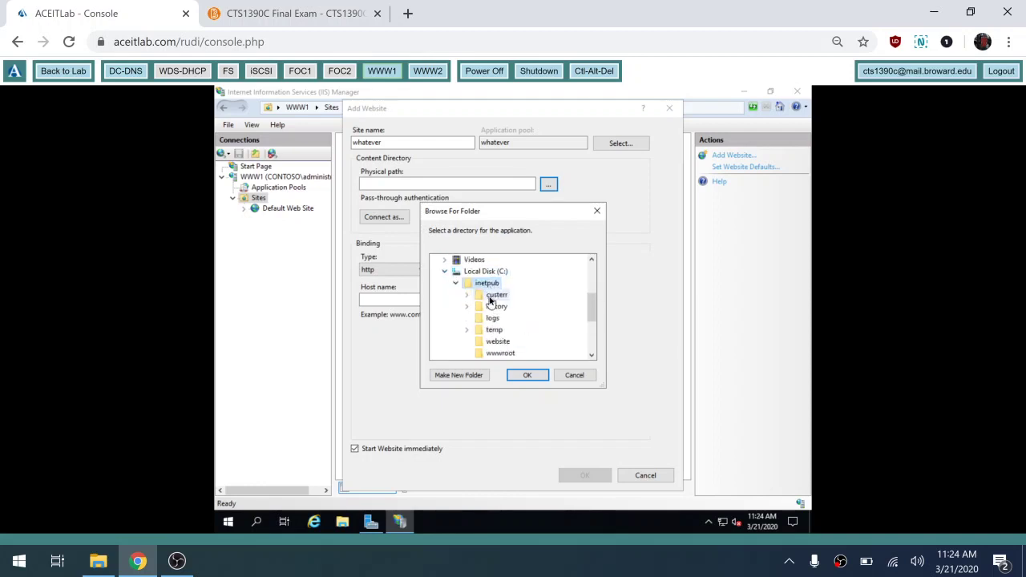
left_click(497, 343)
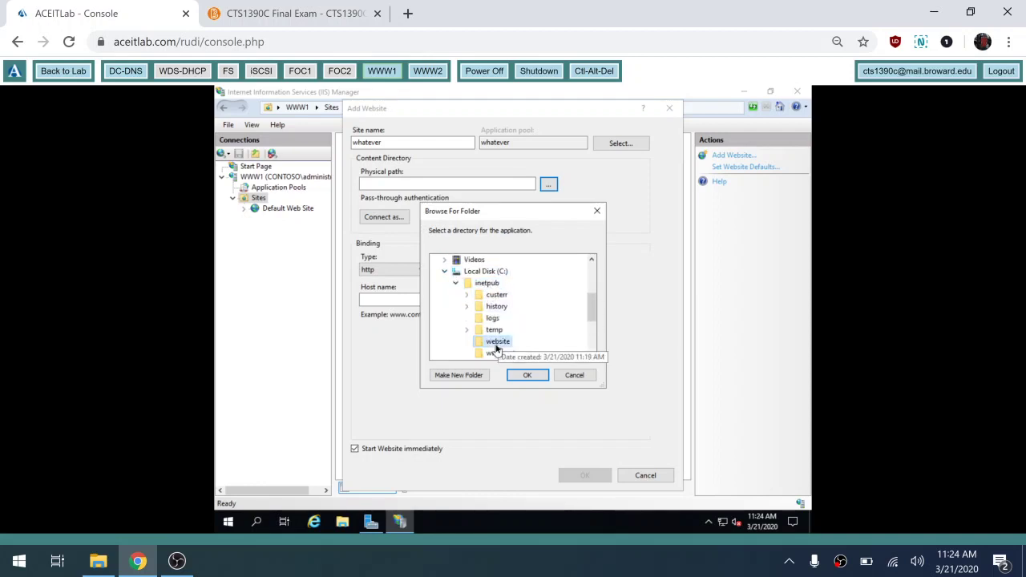
left_click(537, 375)
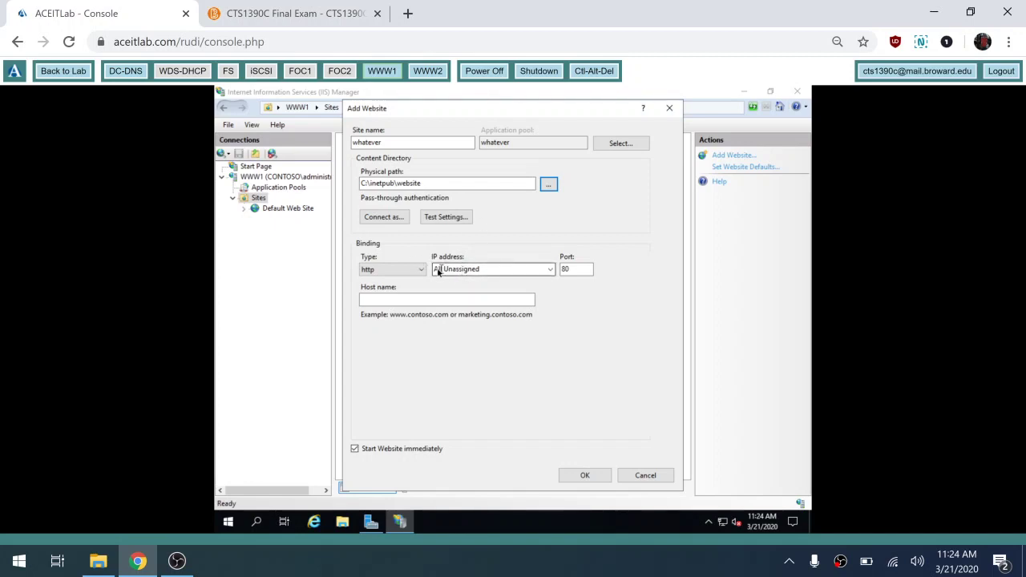
left_click(570, 271)
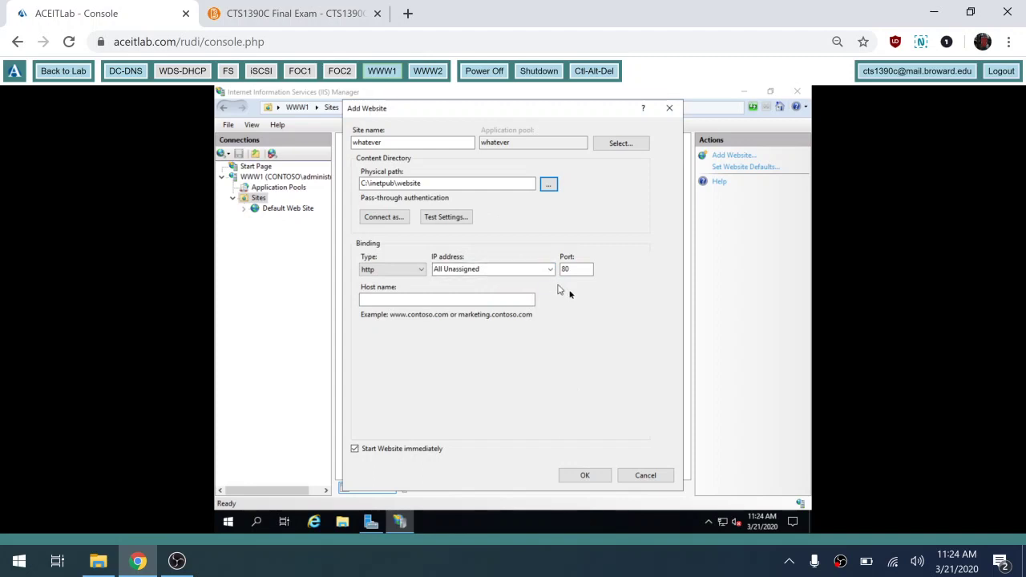
left_click(486, 301)
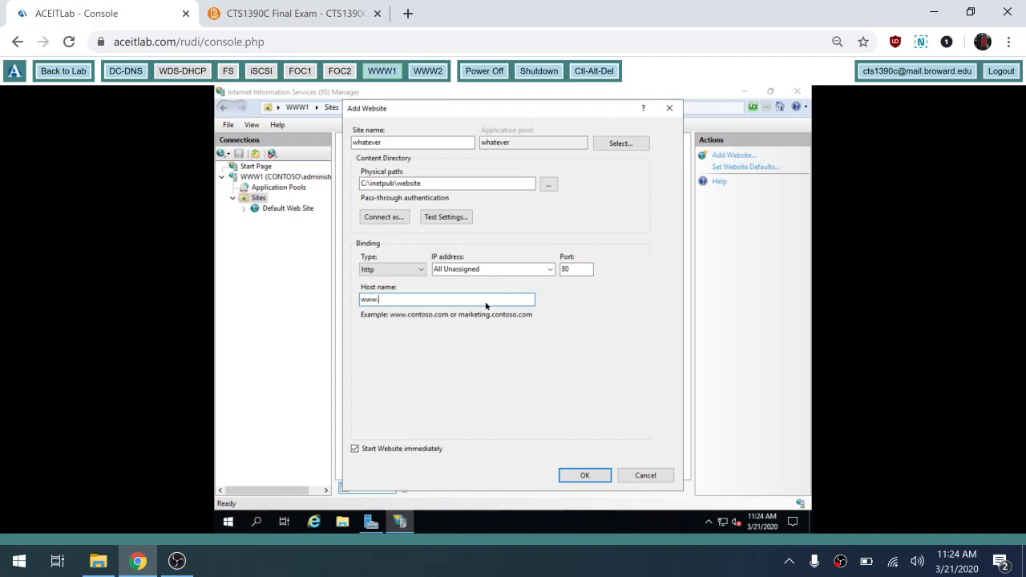
type("www.contoso.com")
left_click(589, 476)
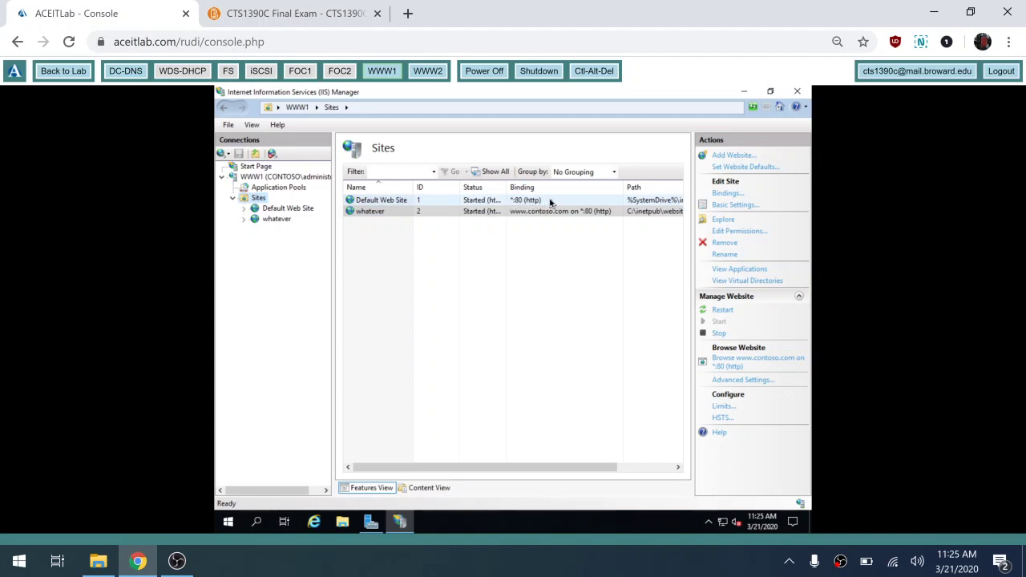
- Select the new 'whatever' site, then close IIS Manager on WWW1
left_click(549, 211)
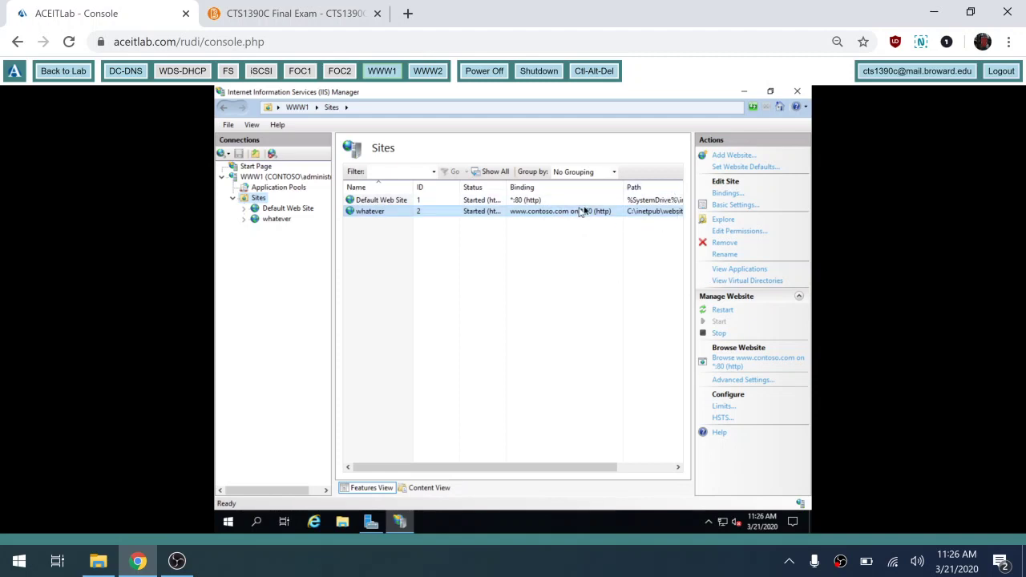
left_click(799, 93)
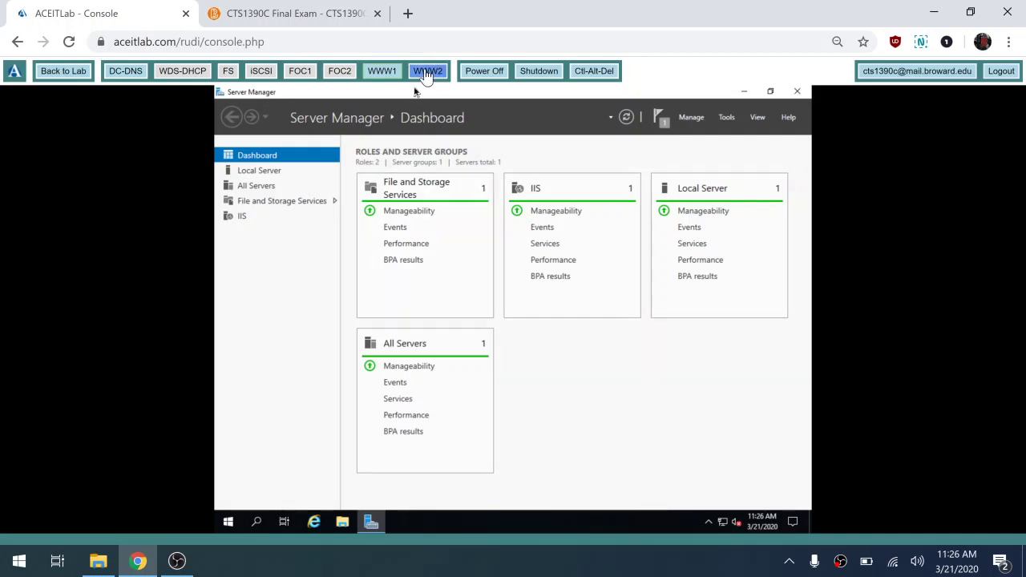
- Switch to WWW2, open IIS Manager maximized, and show its Sites node
left_click(425, 74)
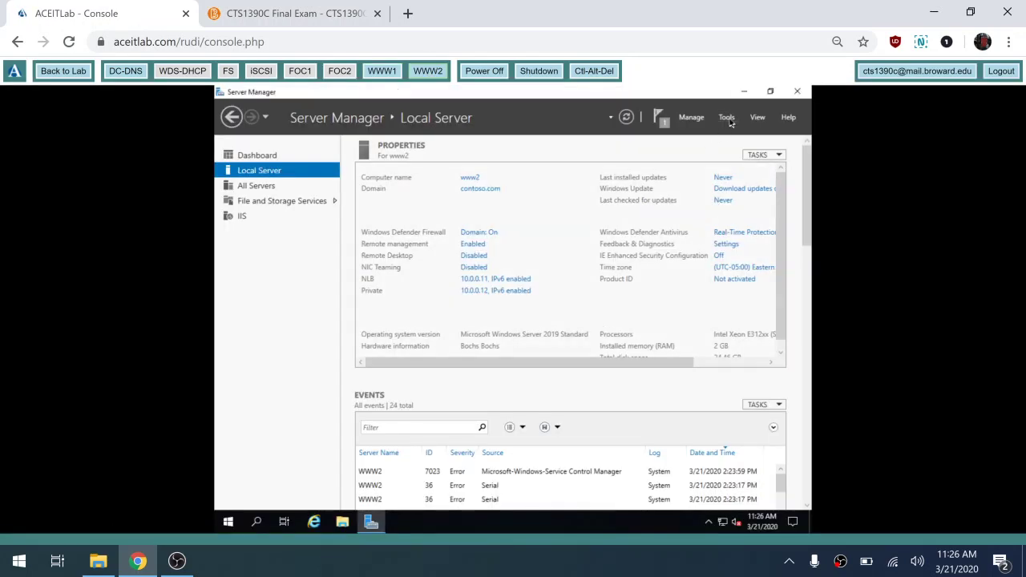
left_click(728, 118)
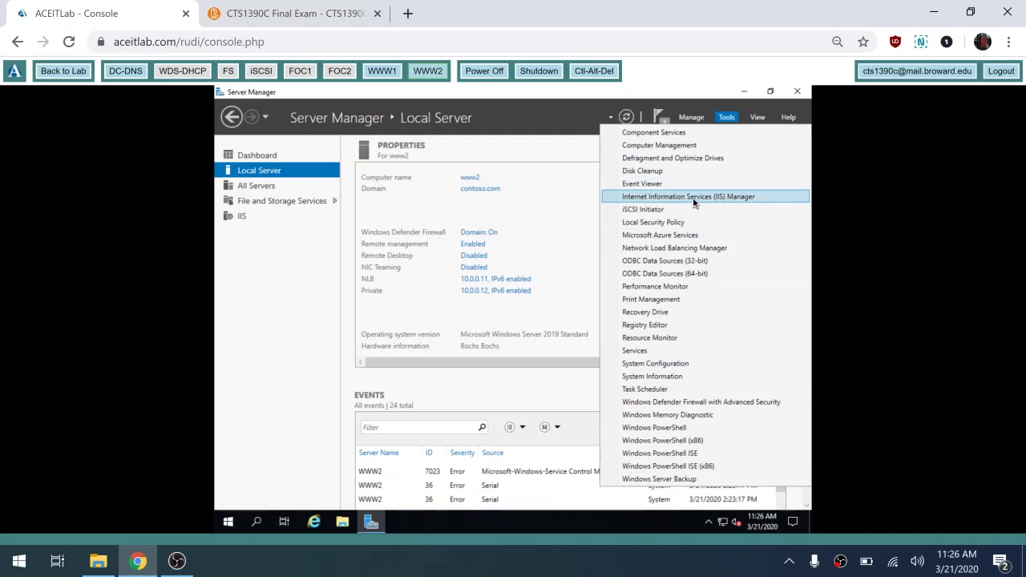
left_click(694, 199)
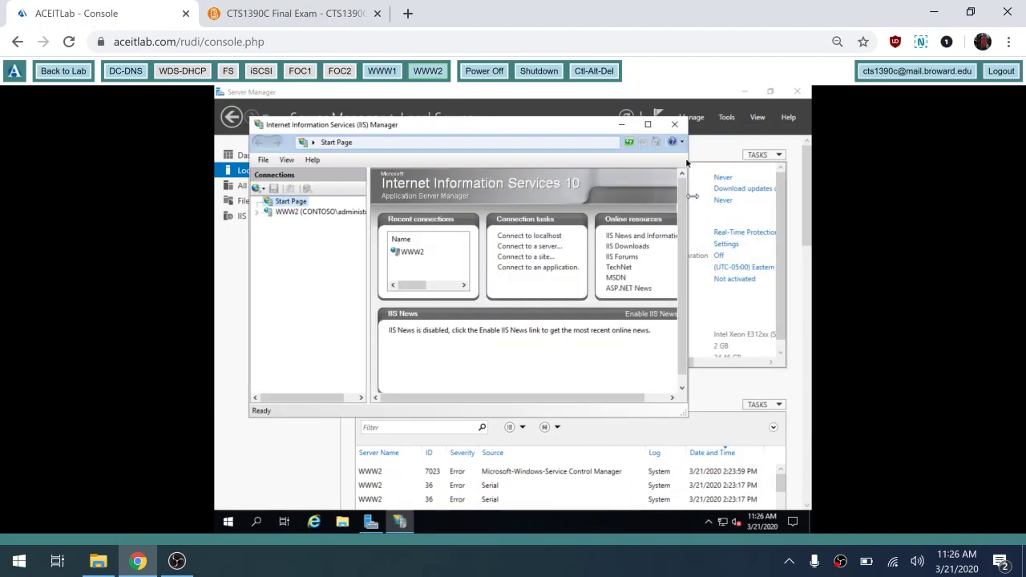
left_click(648, 125)
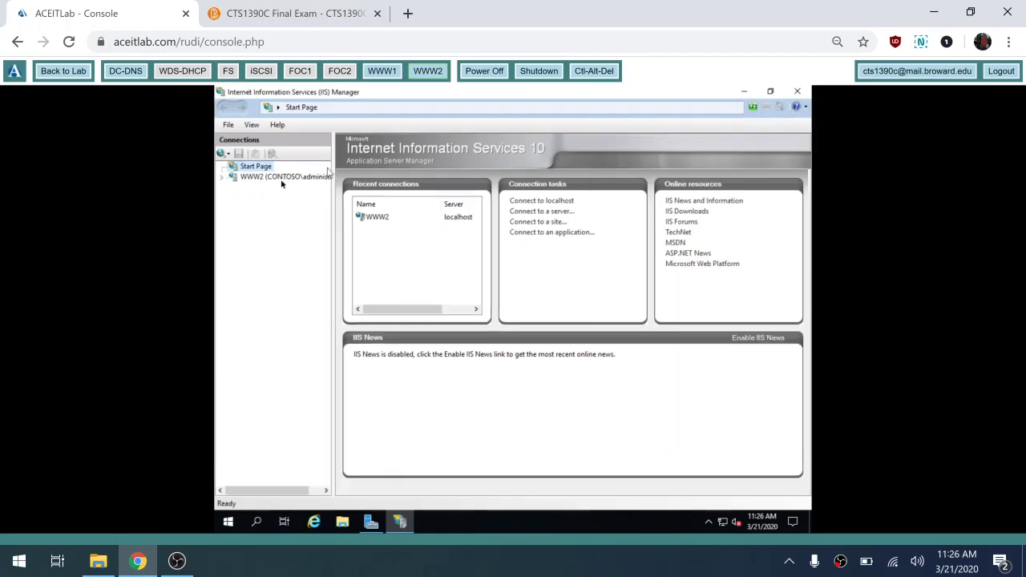
left_click(223, 177)
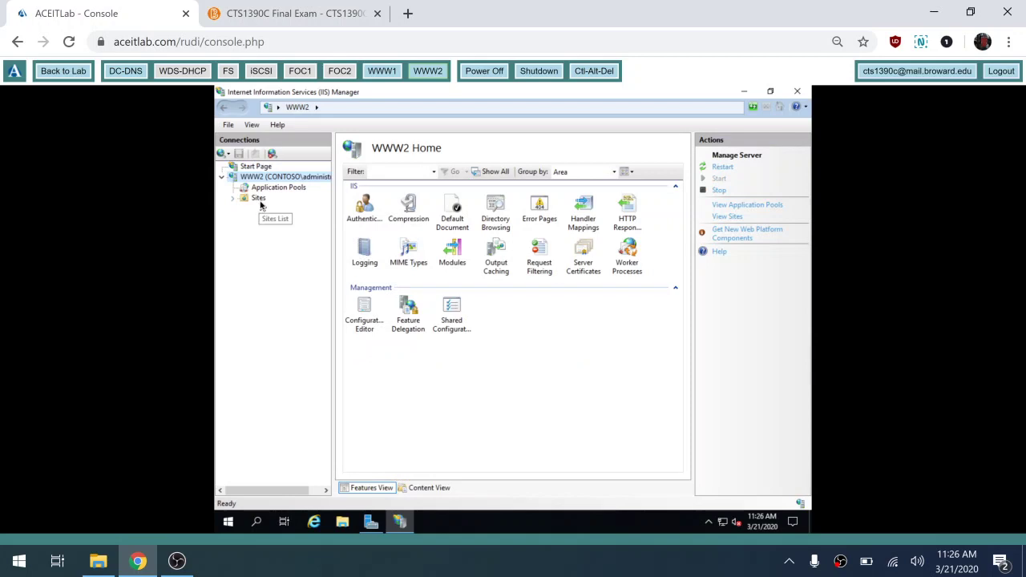
left_click(260, 205)
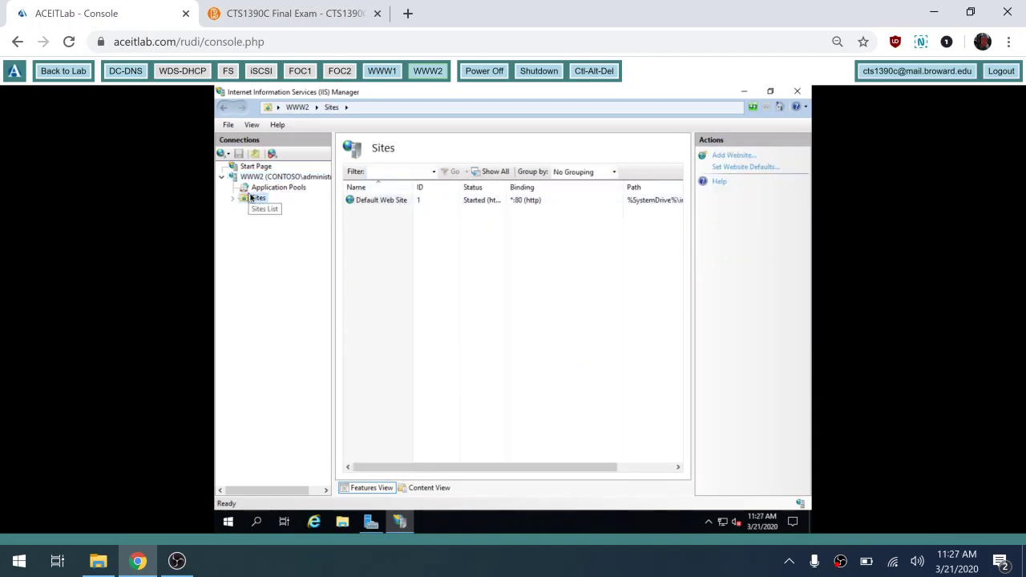
- Add a new website on WWW2 named 'whatever'
right_click(257, 200)
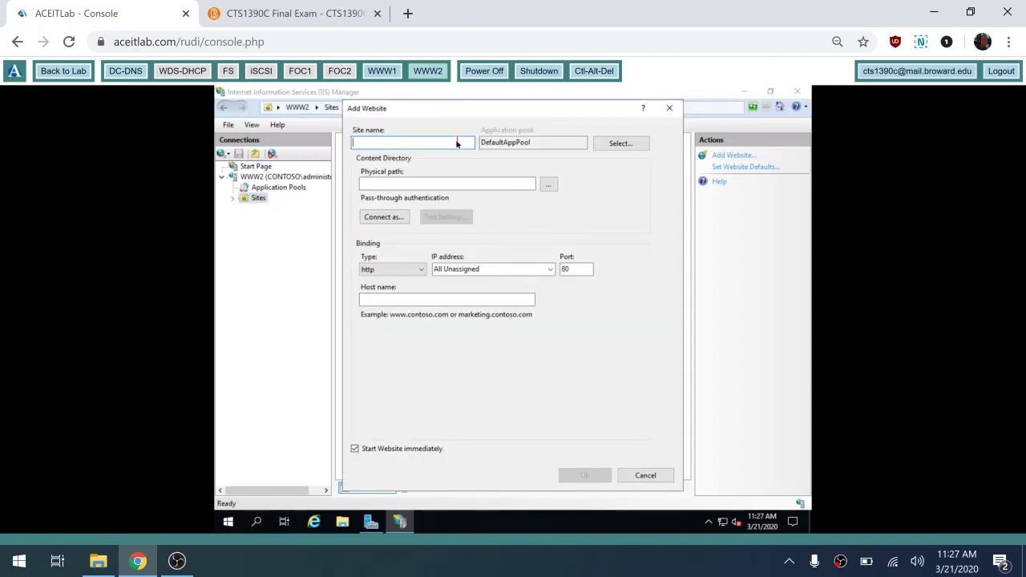
type("whatever")
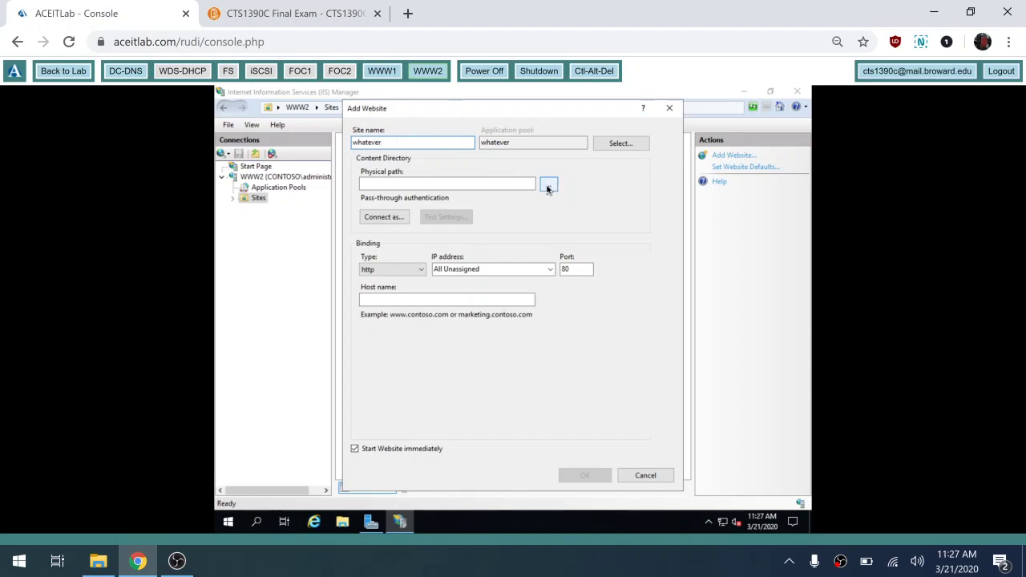
- Set the site's physical path to C:\inetpub\website
left_click(549, 186)
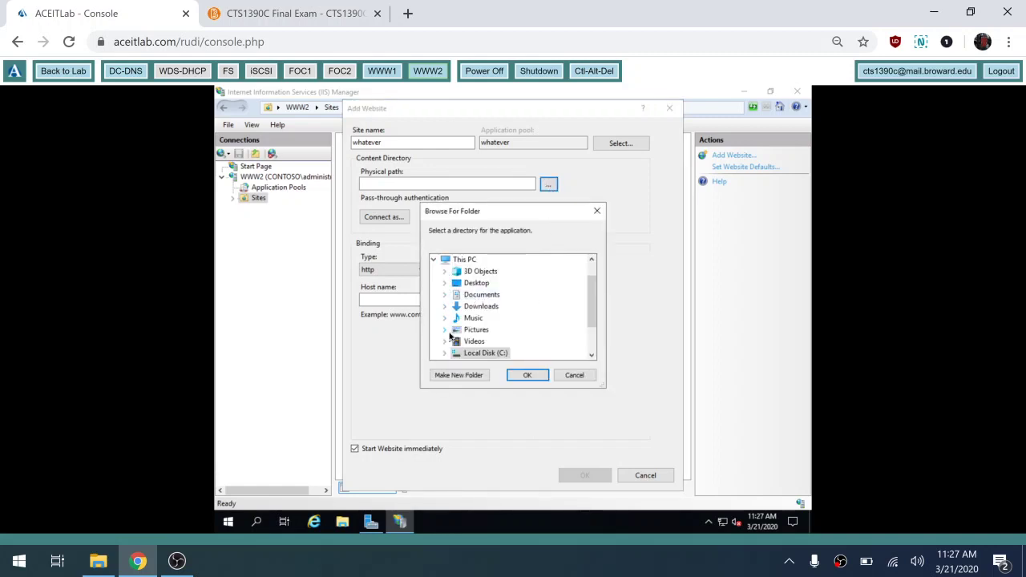
left_click(446, 354)
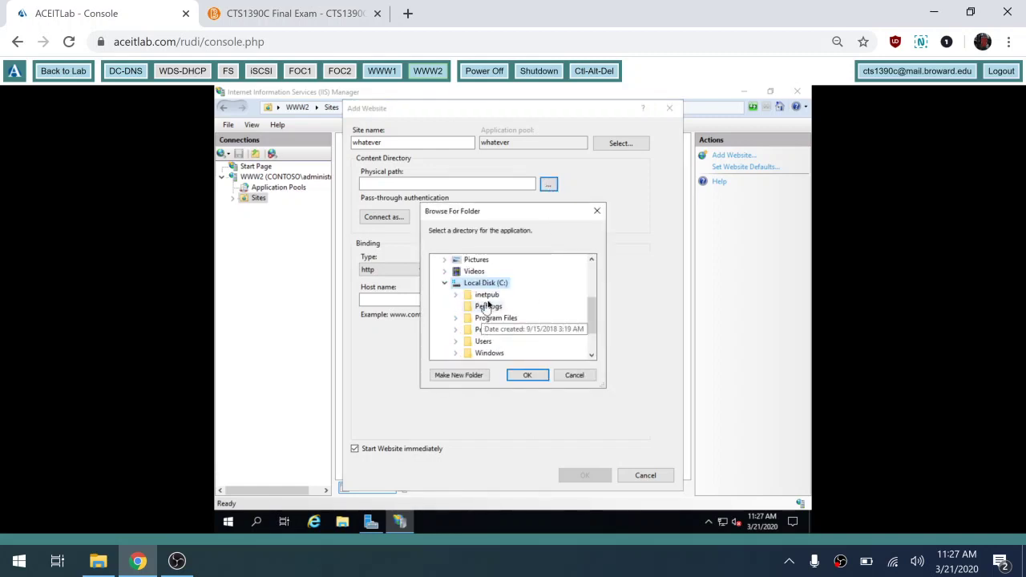
double_click(487, 295)
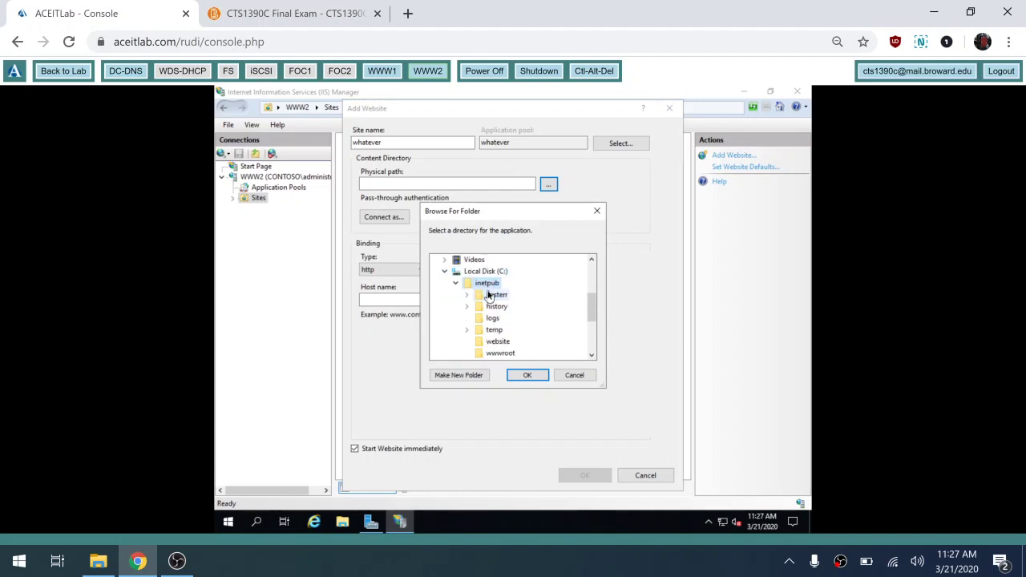
left_click(498, 343)
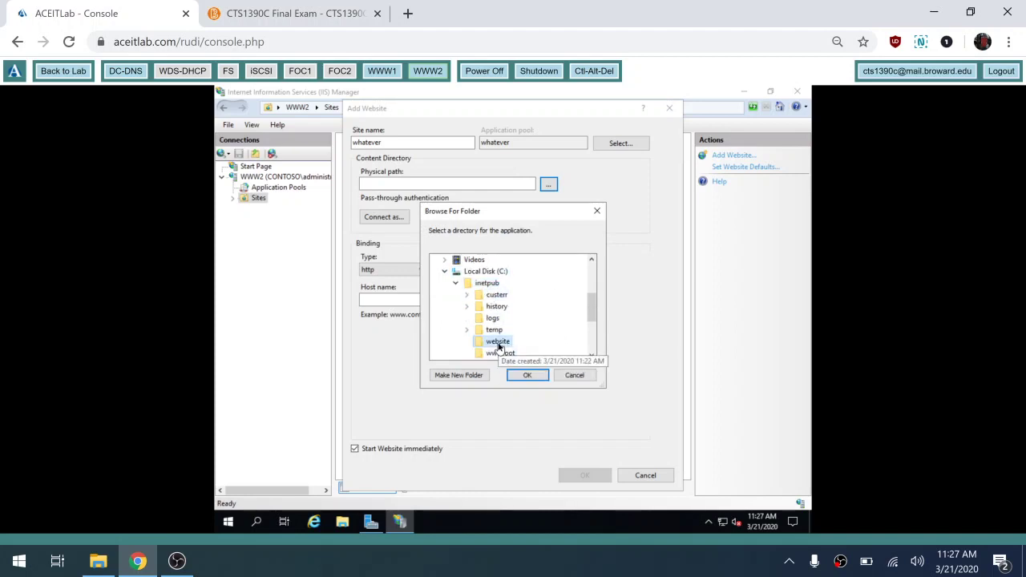
left_click(529, 377)
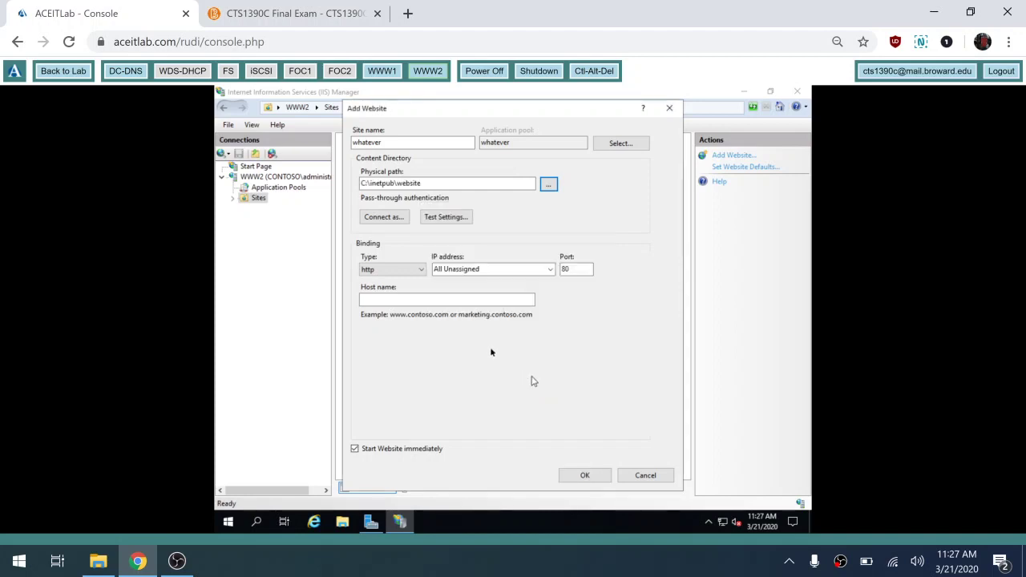
left_click(501, 301)
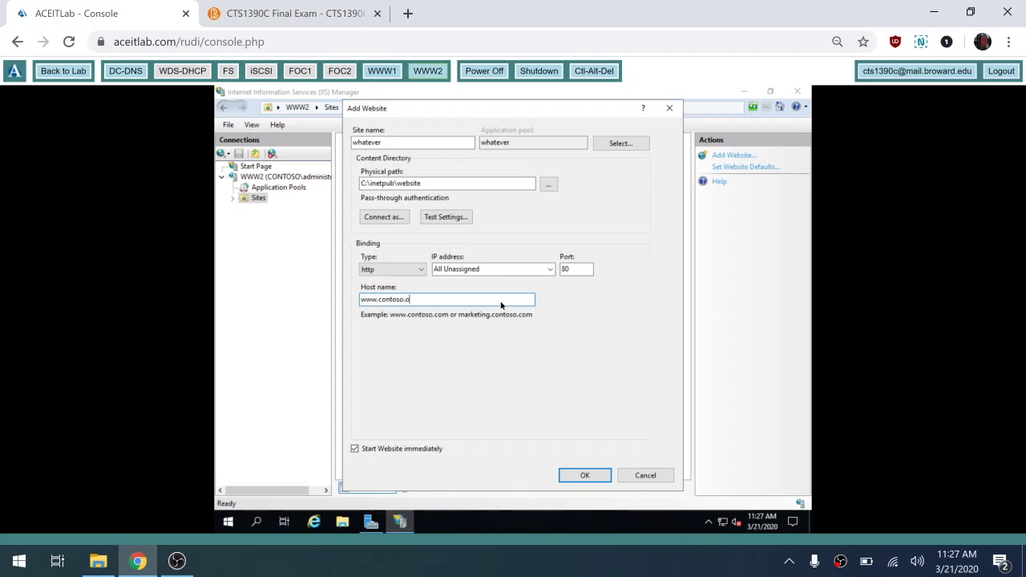
type("www.contoso.c")
left_click(585, 476)
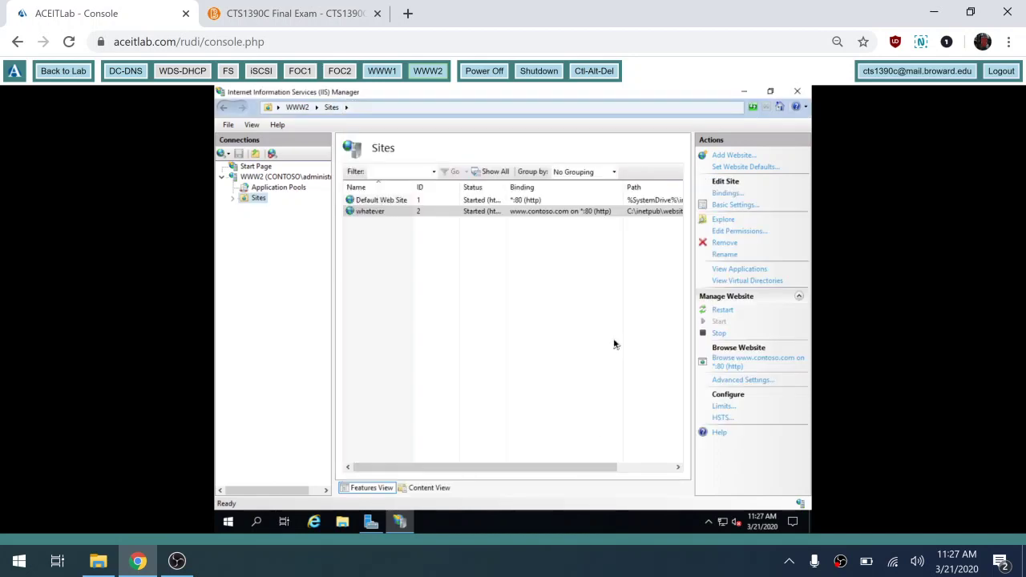
- Close IIS Manager on WWW2 and switch the console to WWW1
left_click(796, 93)
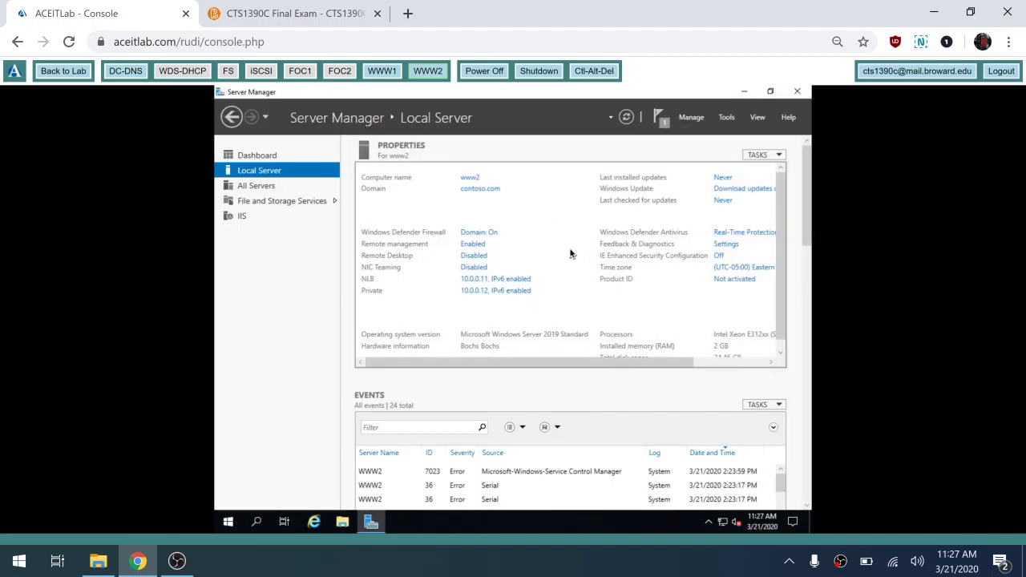
left_click(380, 72)
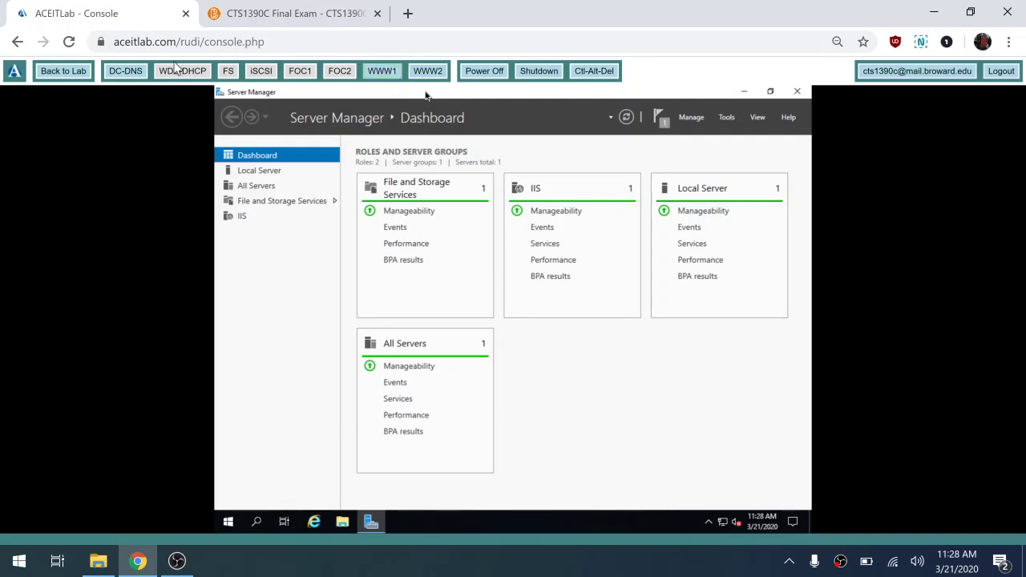
- Switch to DC-DNS and sign in as Administrator with the administrator password
left_click(133, 74)
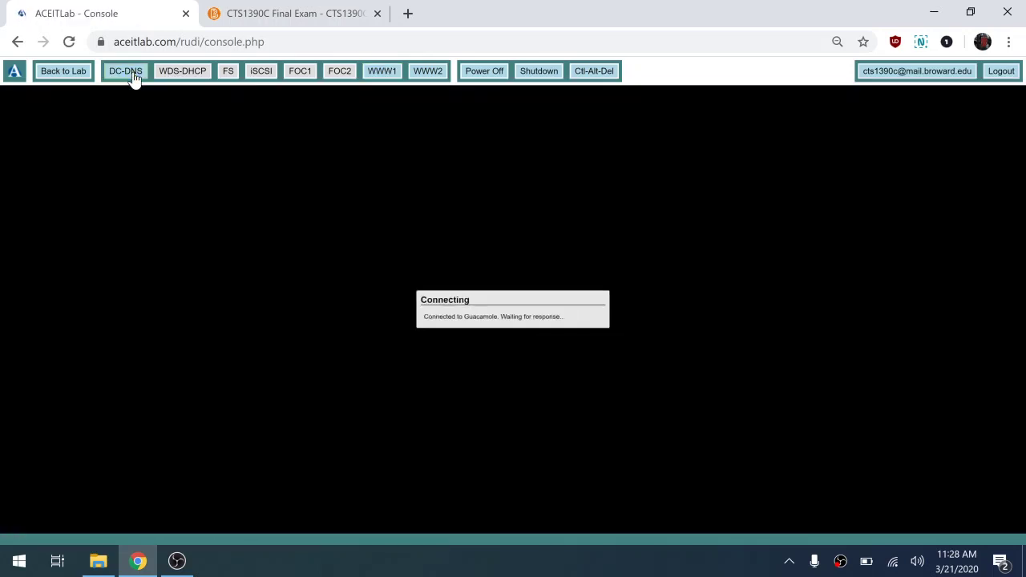
left_click(594, 71)
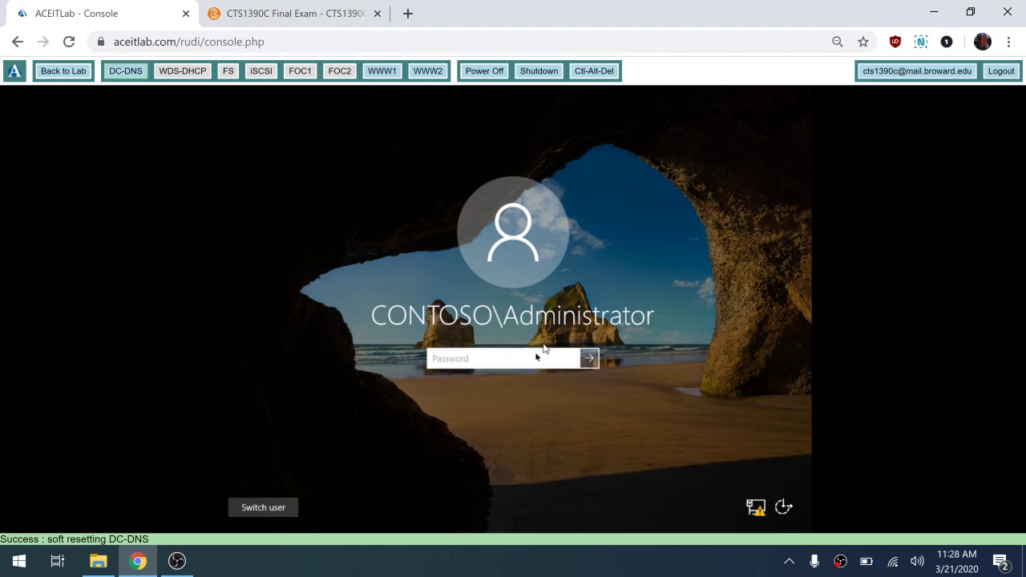
type("Pa$$w0rd")
left_click(588, 358)
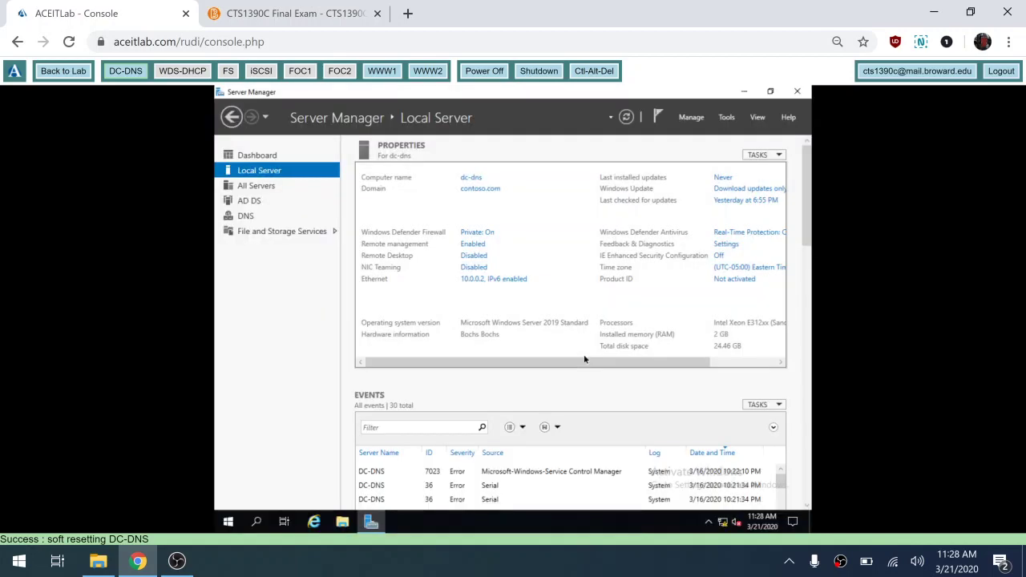
left_click(726, 118)
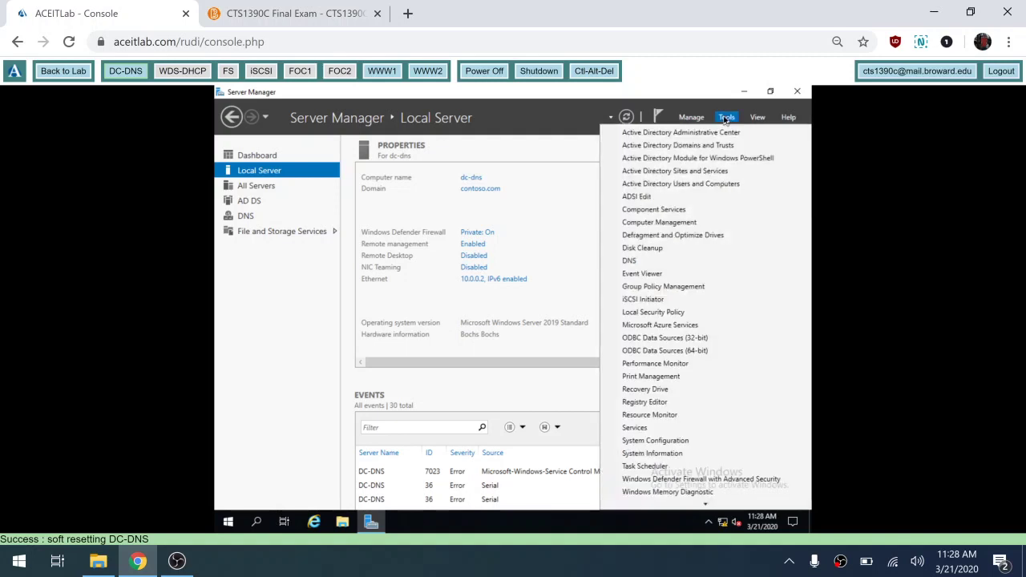
- Launch DNS Manager and open the contoso.com forward lookup zone
left_click(634, 263)
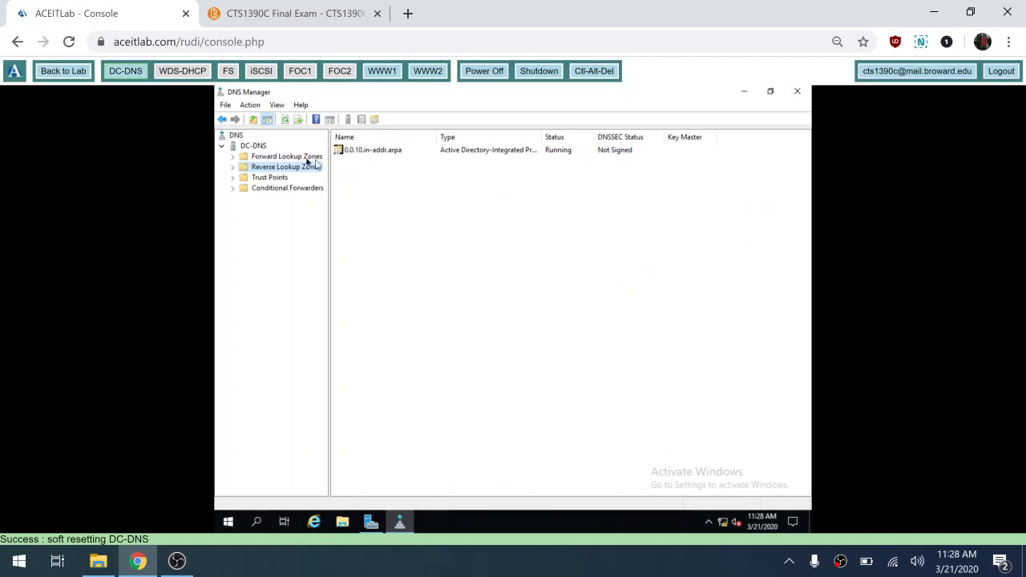
left_click(234, 166)
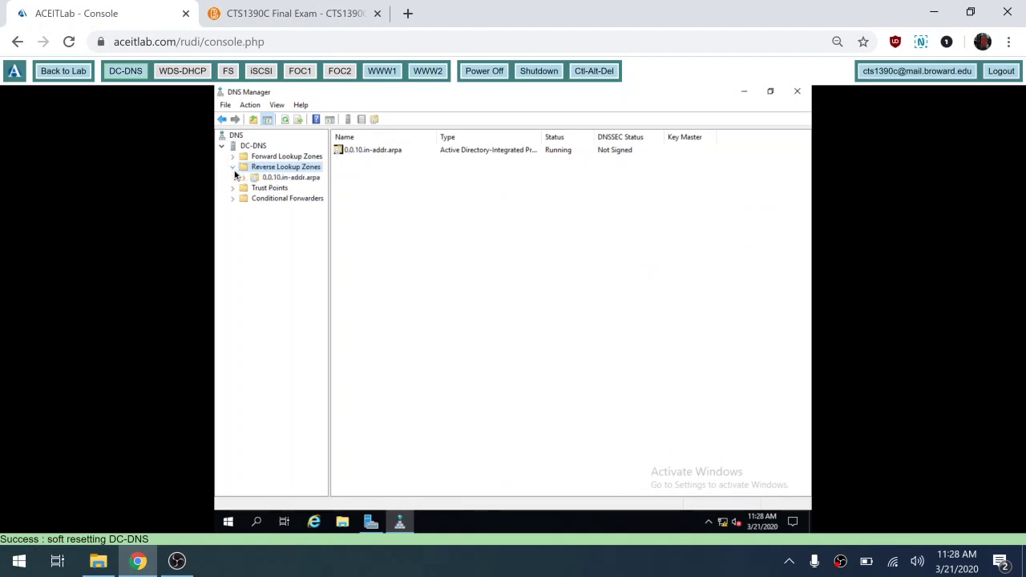
left_click(258, 147)
left_click(266, 160)
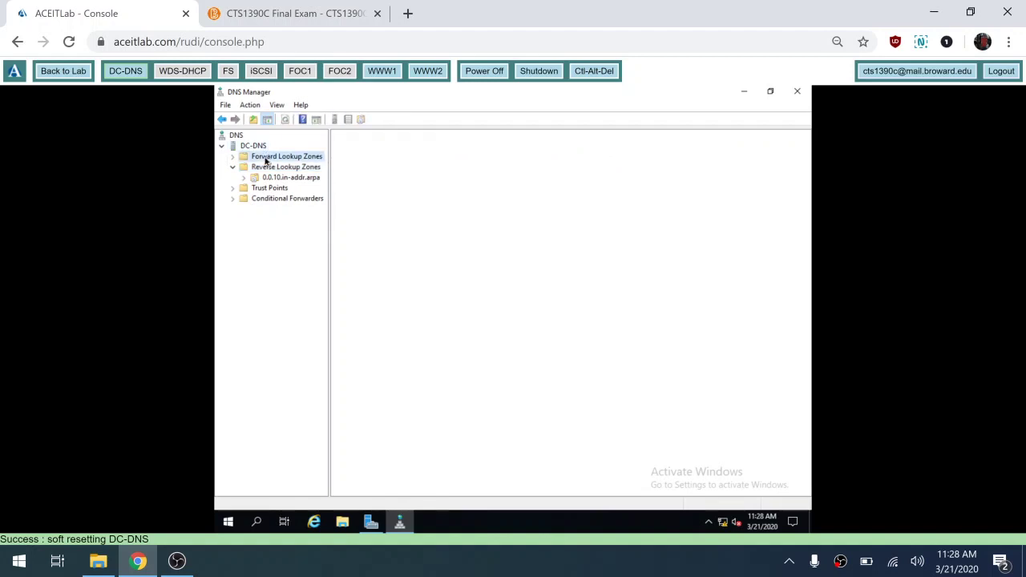
left_click(234, 157)
left_click(352, 163)
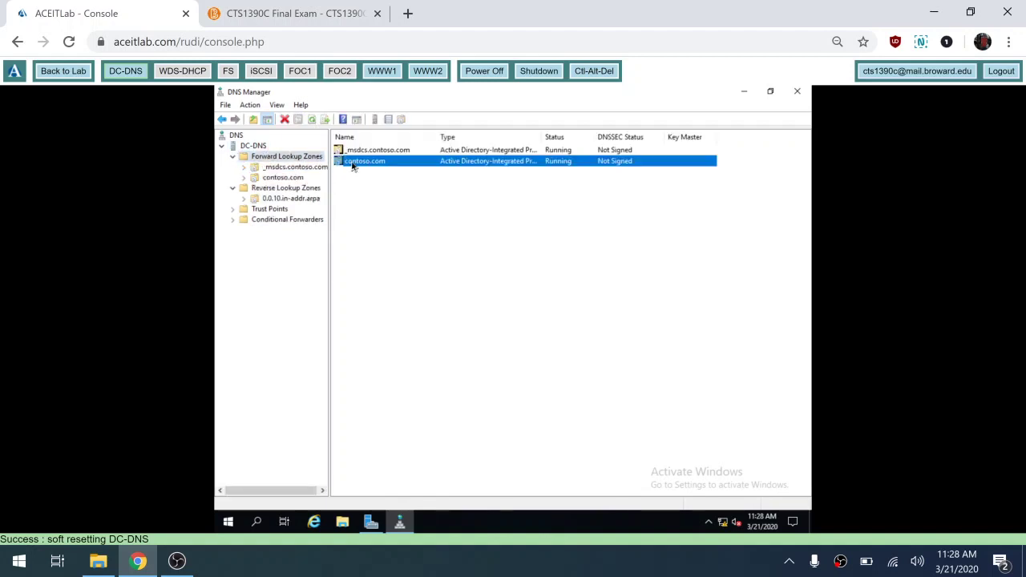
double_click(352, 163)
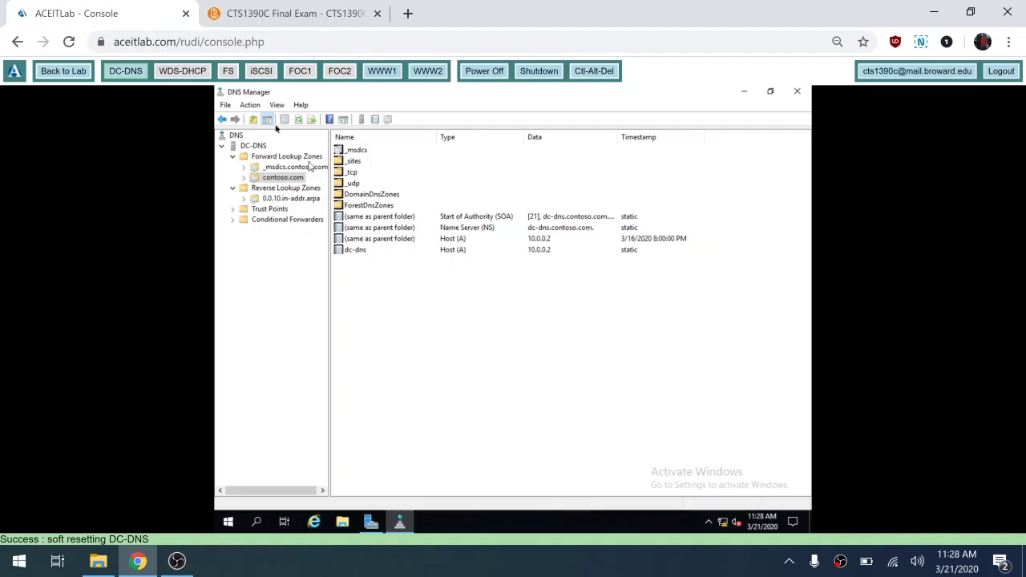
- Refresh contoso.com, check the 0.0.10.in-addr.arpa reverse zone, and return to contoso.com
left_click(299, 120)
left_click(284, 199)
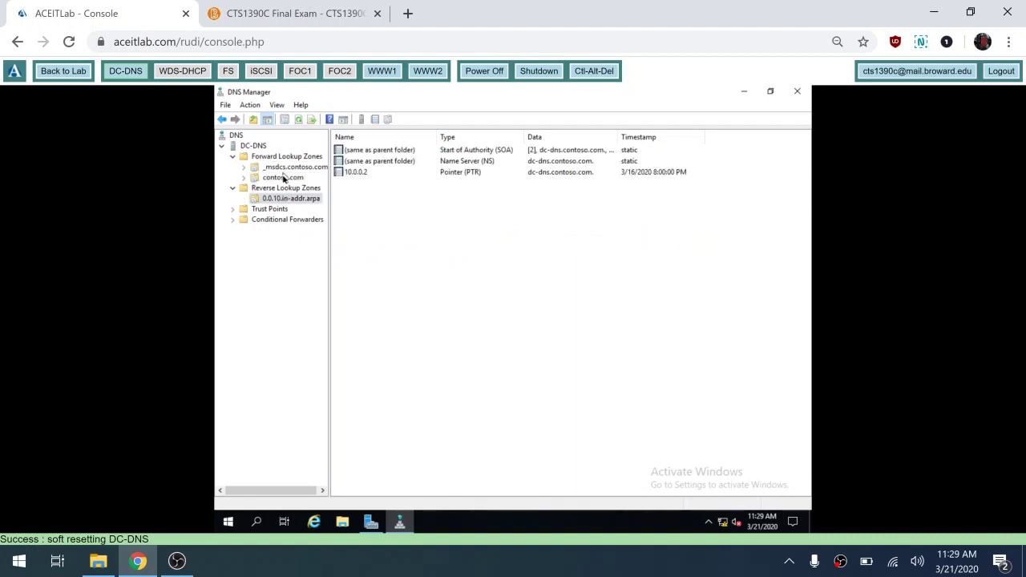
left_click(283, 178)
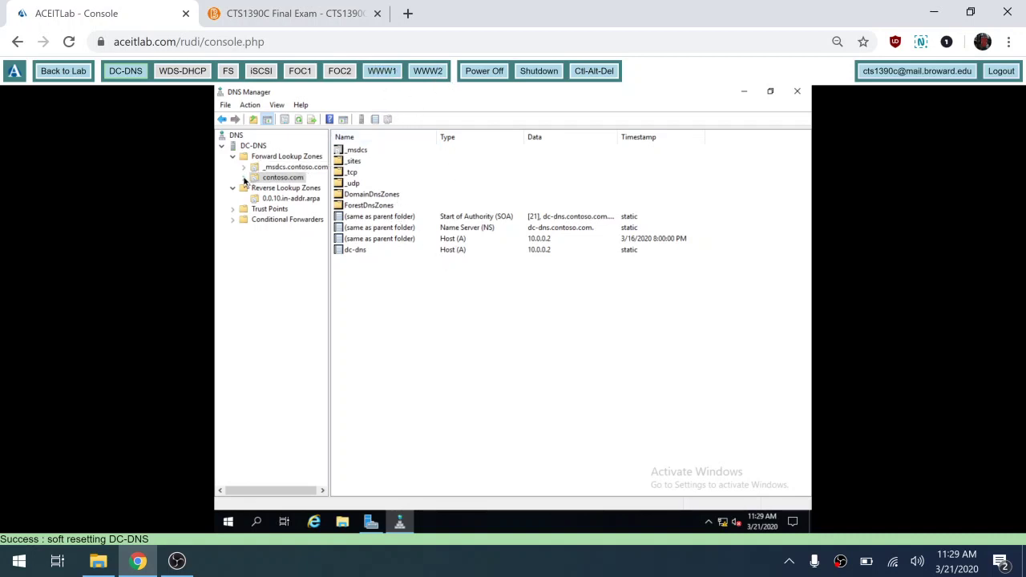
double_click(299, 177)
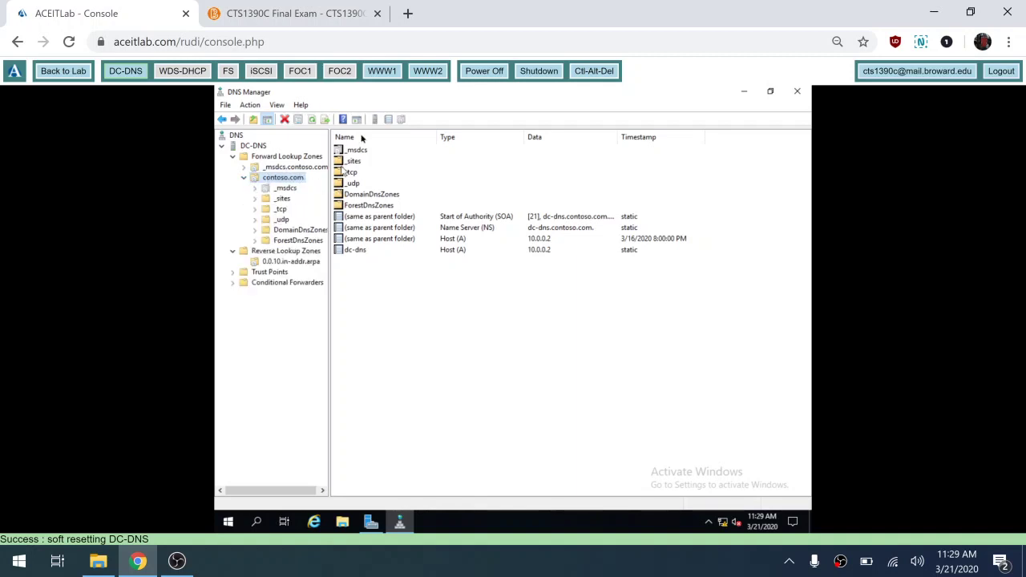
- Run register-dnsclient in PowerShell on WWW1, then return the console to DC-DNS
left_click(388, 75)
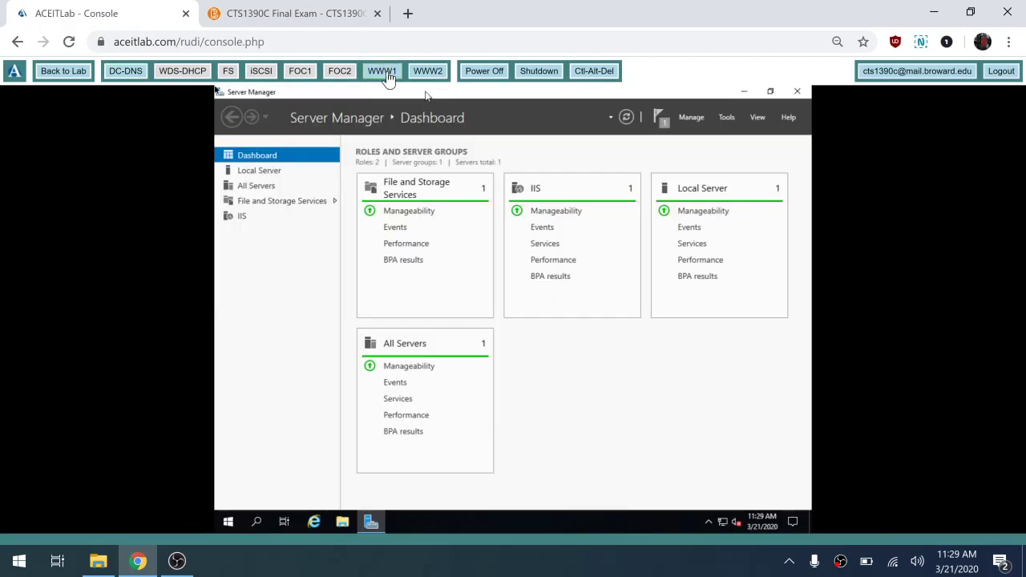
left_click(229, 522)
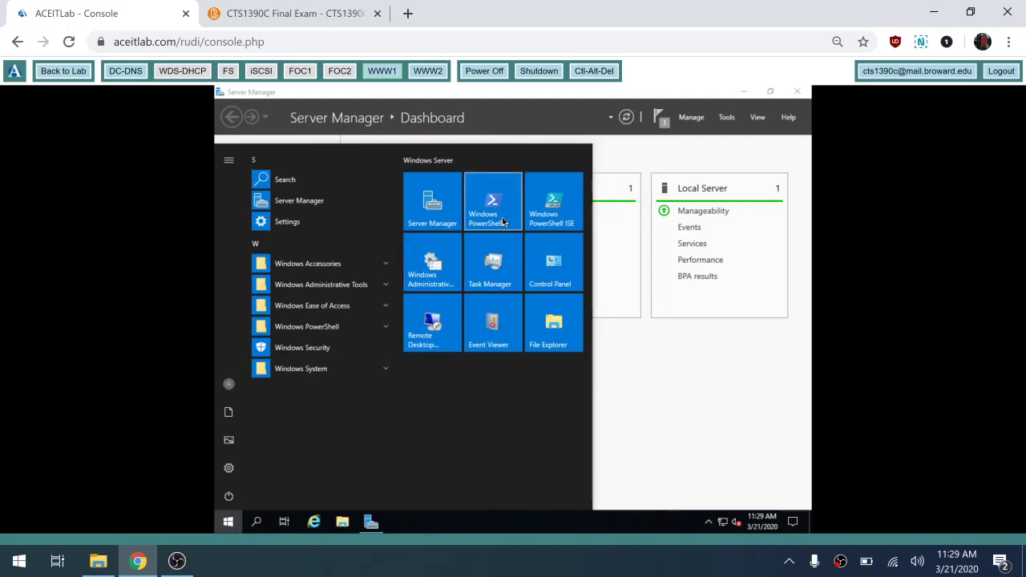
left_click(504, 222)
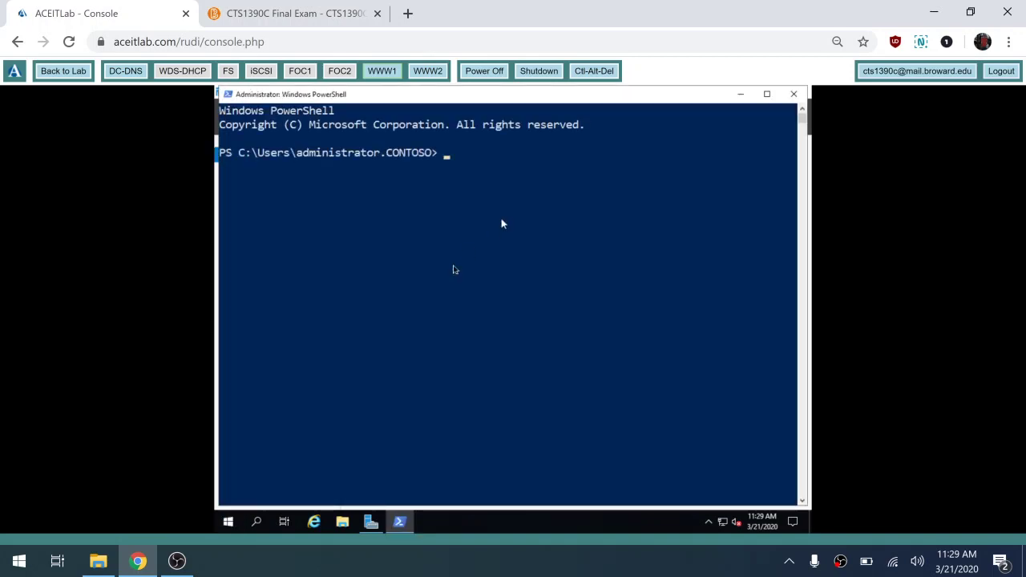
left_click(440, 280)
type("reggist")
key("BackSpace")
key("BackSpace")
type("ister-dnsclient")
key("Return")
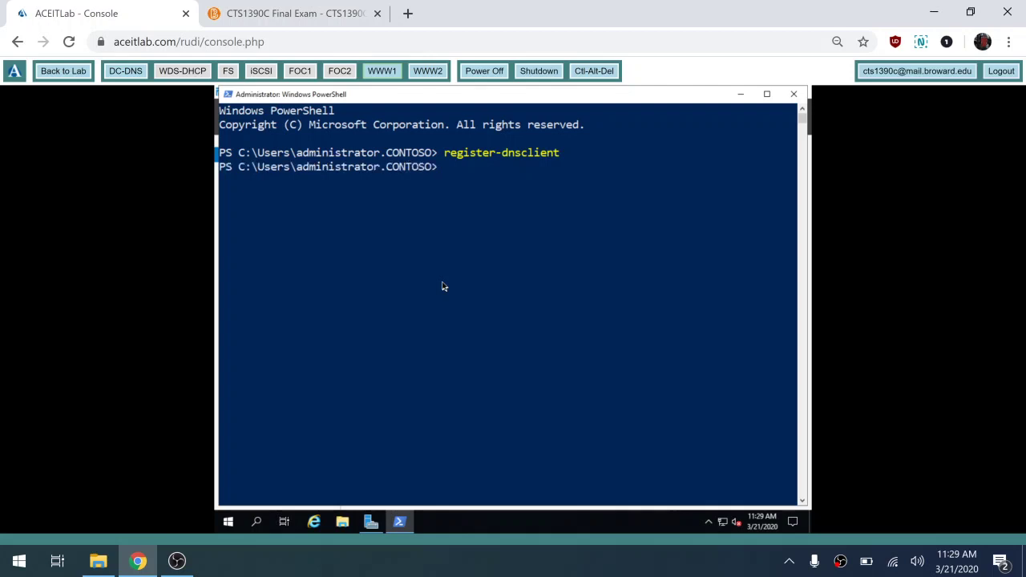
left_click(138, 73)
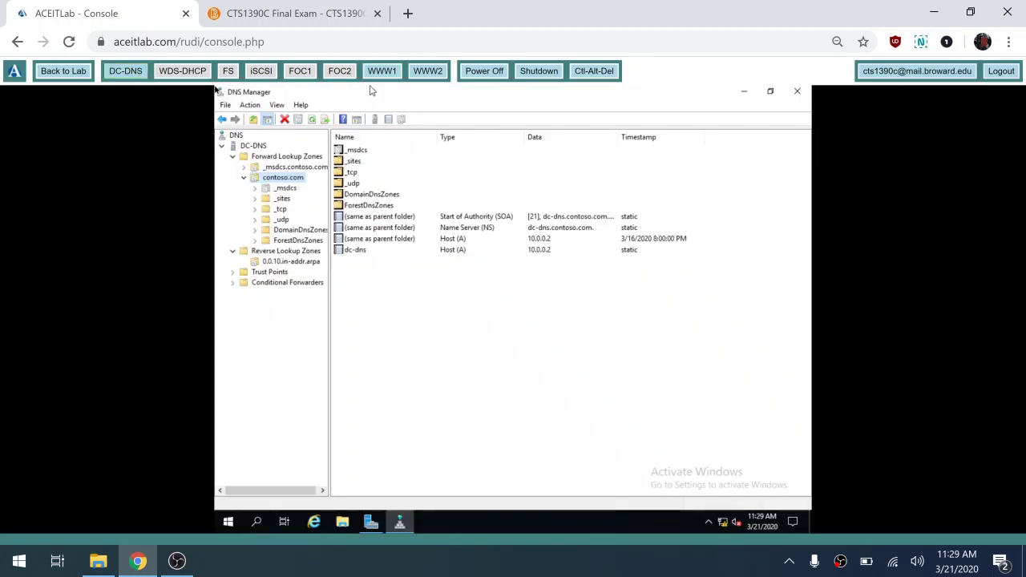
- Refresh contoso.com twice, then restart DC-DNS with the reason left as Other (Unplanned)
left_click(313, 120)
left_click(313, 124)
left_click(228, 522)
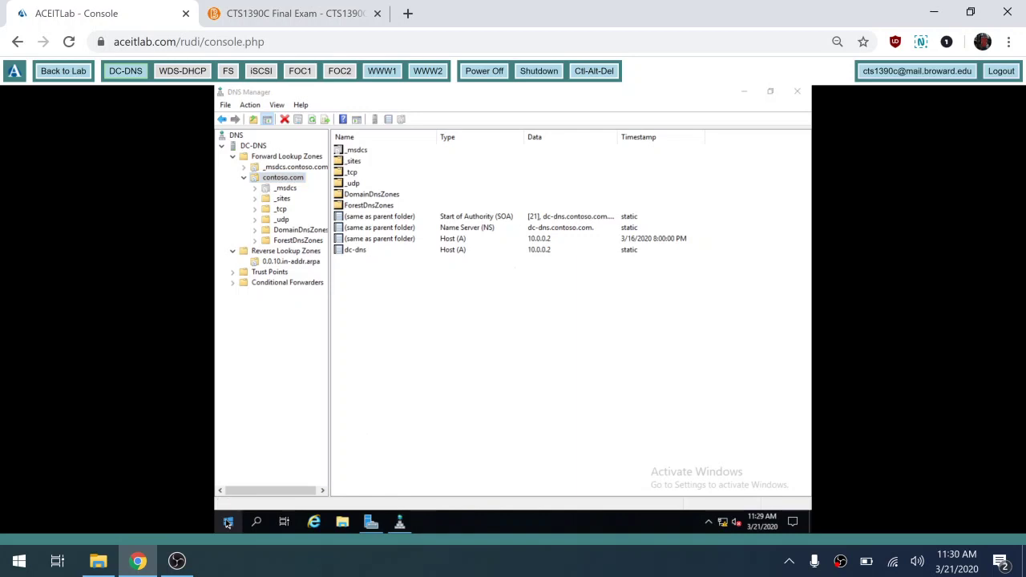
right_click(228, 522)
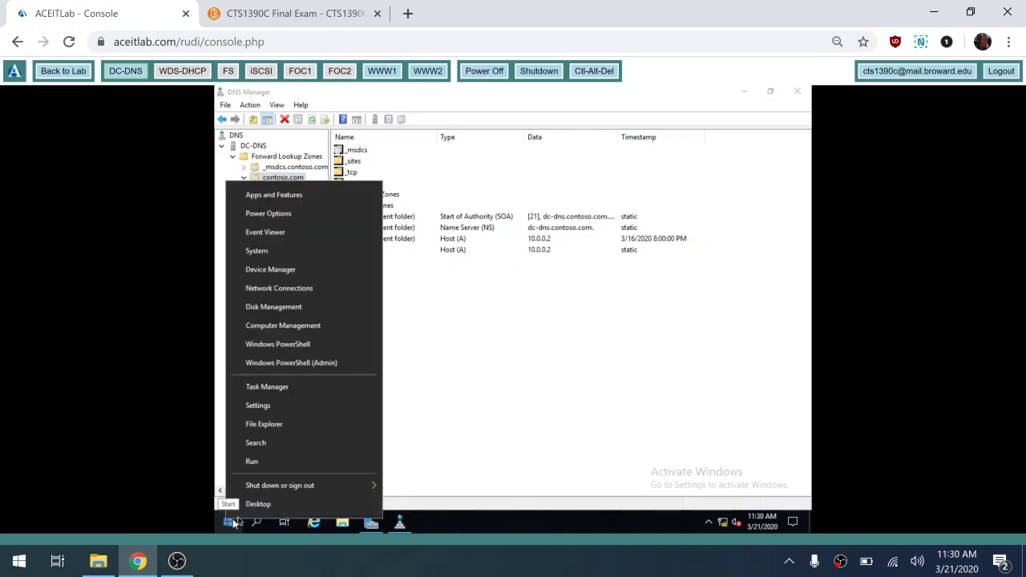
mouse_move(278, 497)
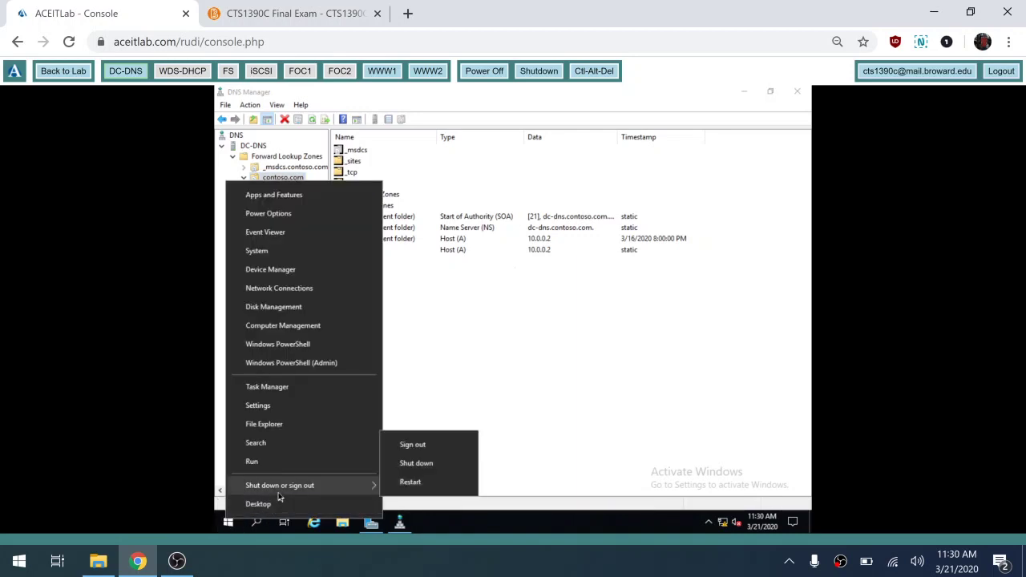
left_click(411, 484)
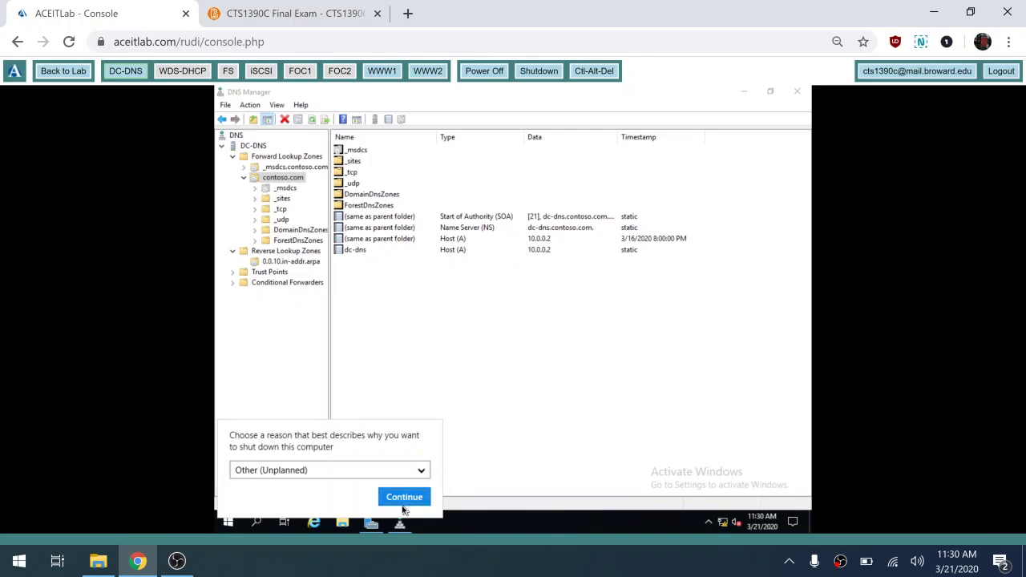
left_click(412, 501)
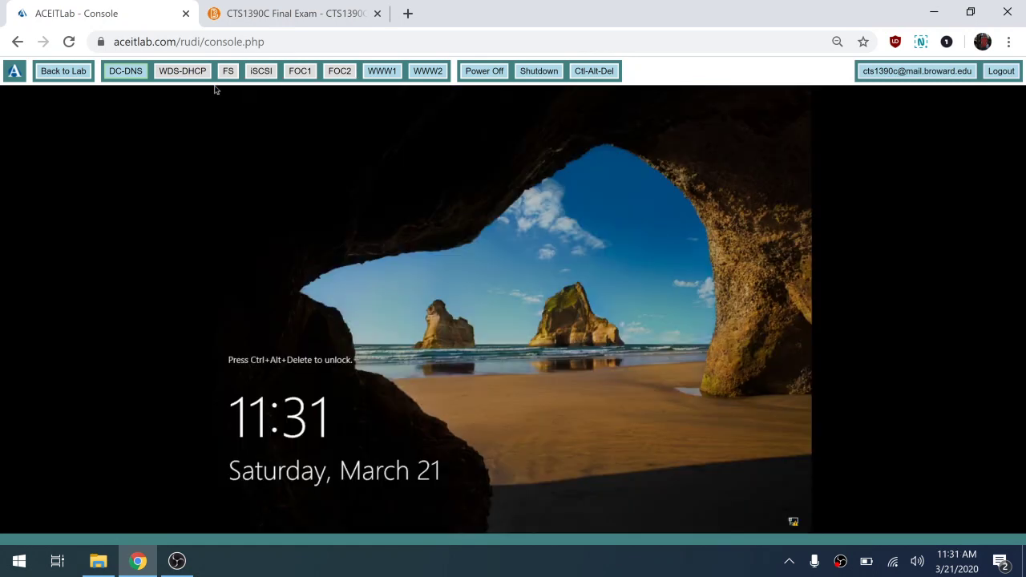
- Sign back in to DC-DNS with the administrator password after sending Ctrl-Alt-Del
left_click(593, 71)
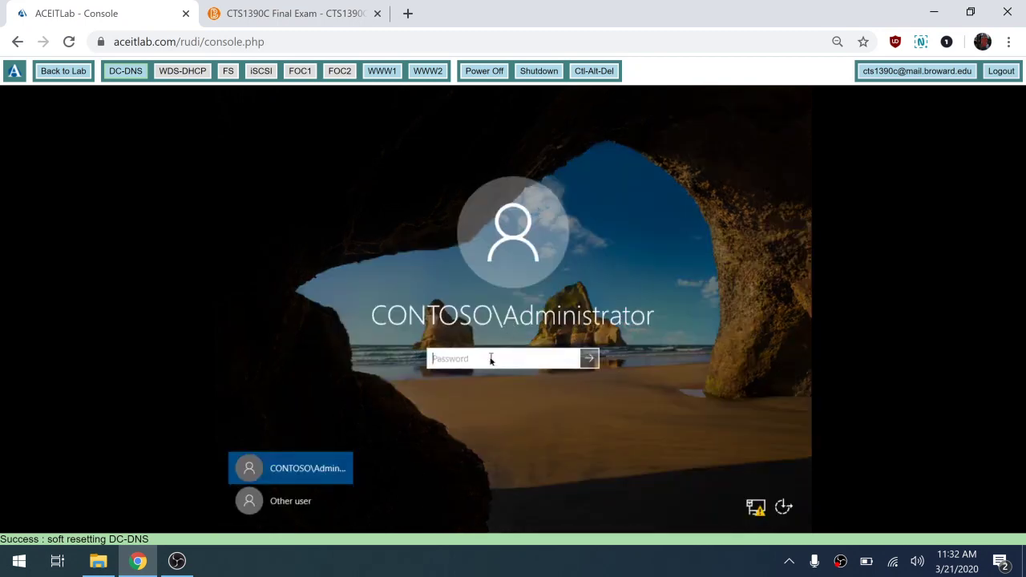
type("********")
left_click(572, 359)
left_click(588, 358)
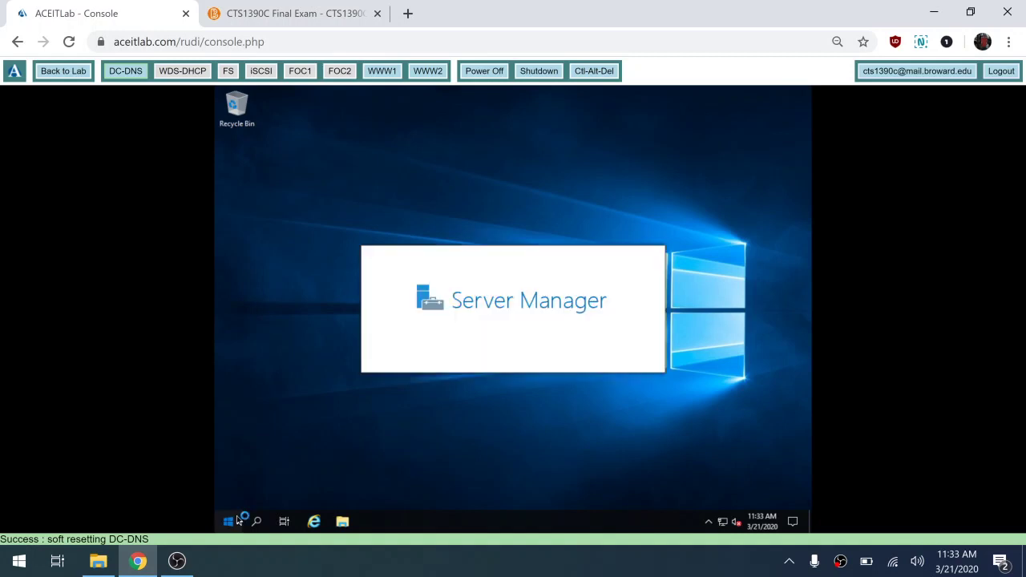
- Dismiss the Start menu and bring Server Manager back up on DC-DNS's desktop
left_click(228, 522)
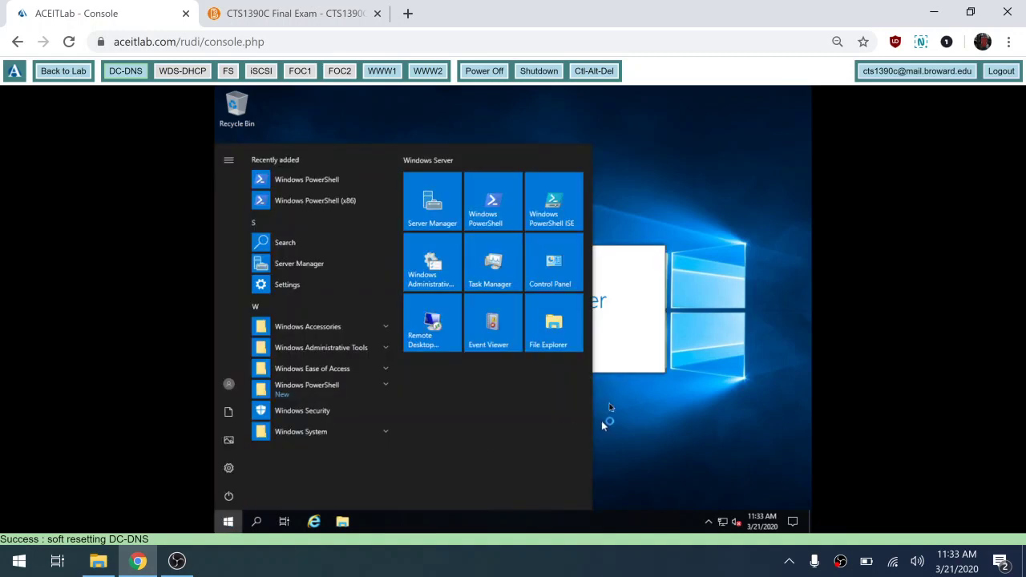
left_click(641, 325)
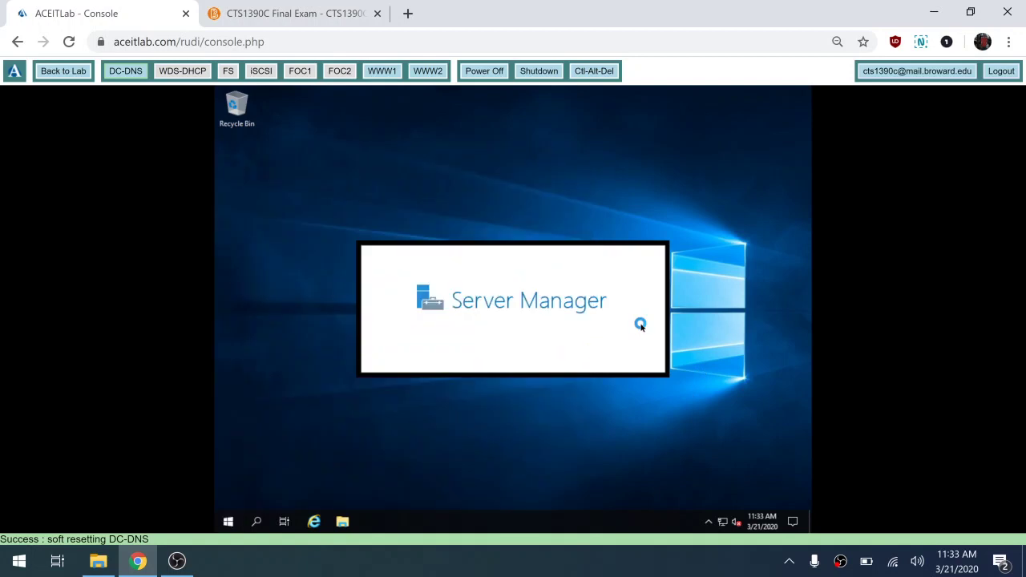
right_click(721, 326)
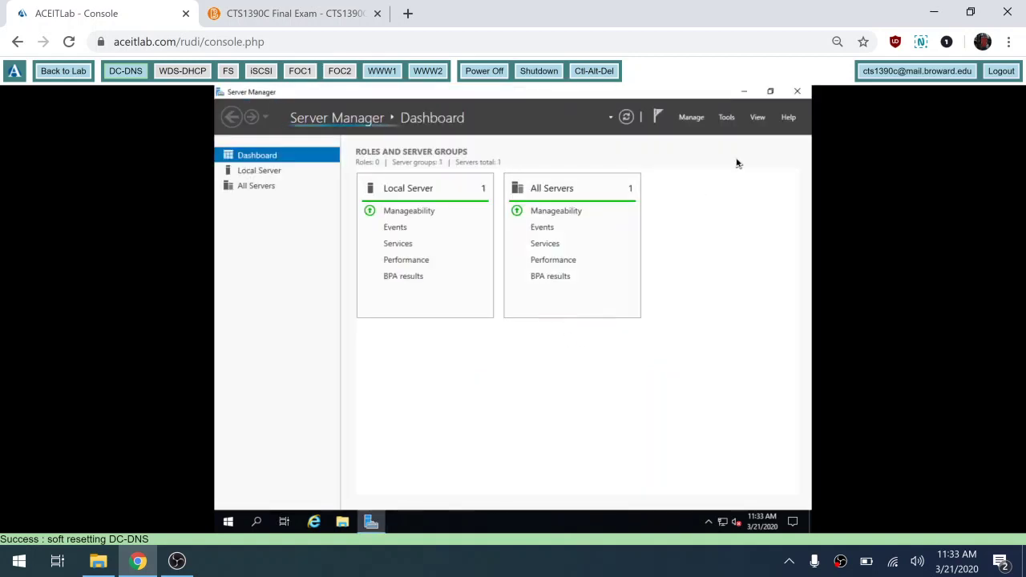
left_click(744, 91)
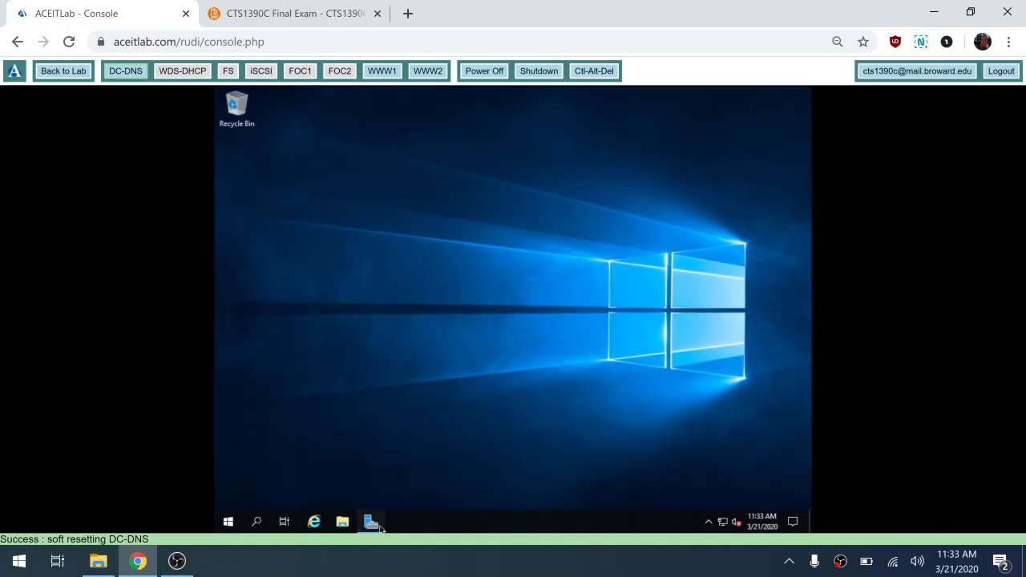
left_click(375, 524)
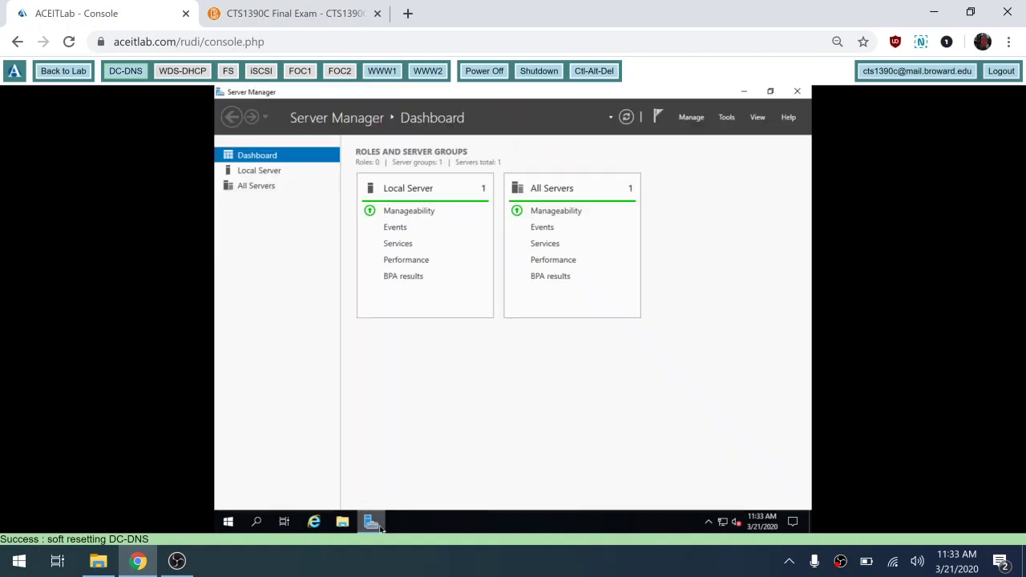
- Reopen DNS Manager to view the contoso.com zone, then switch the console to WWW1
left_click(729, 118)
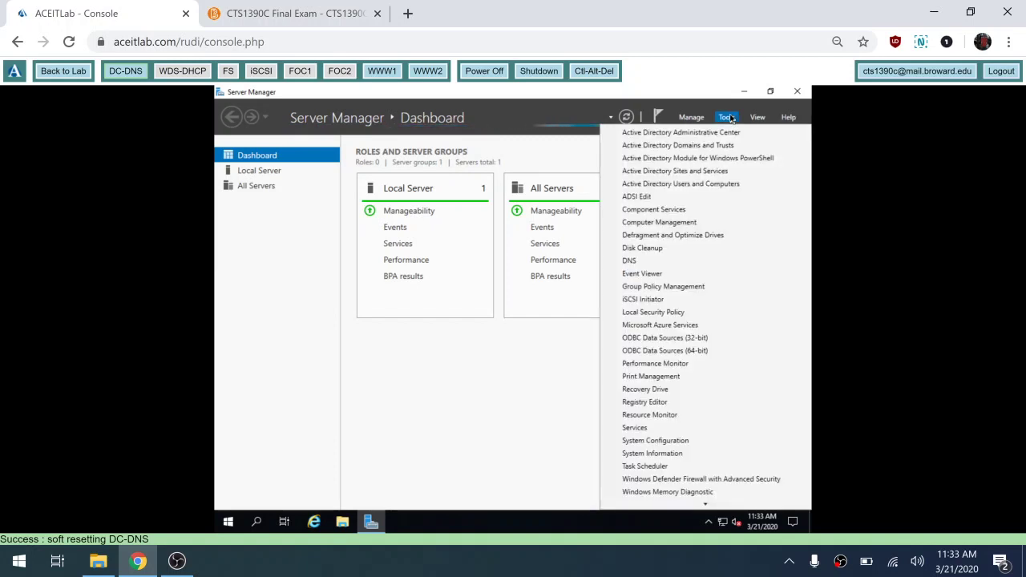
left_click(631, 262)
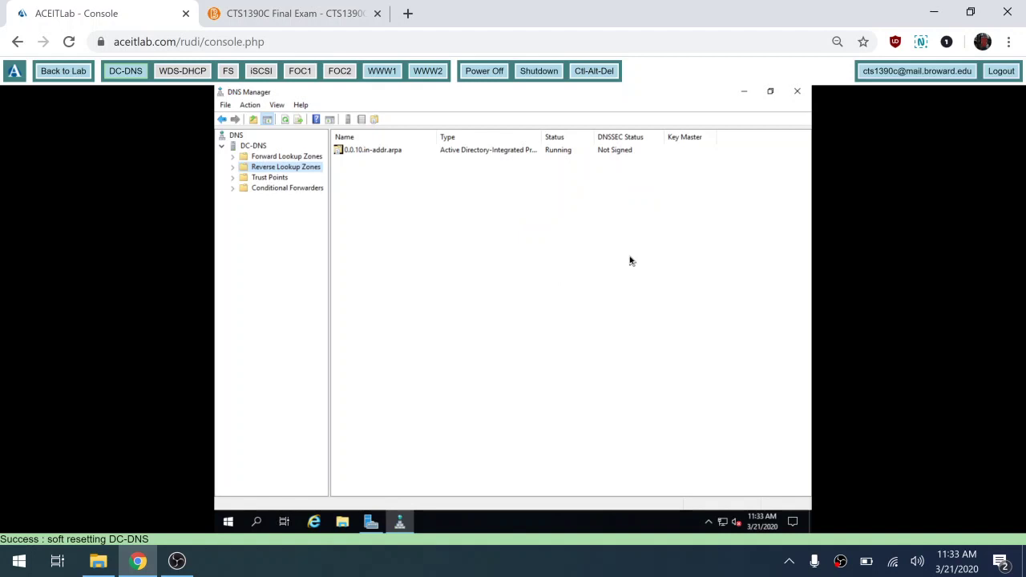
left_click(233, 157)
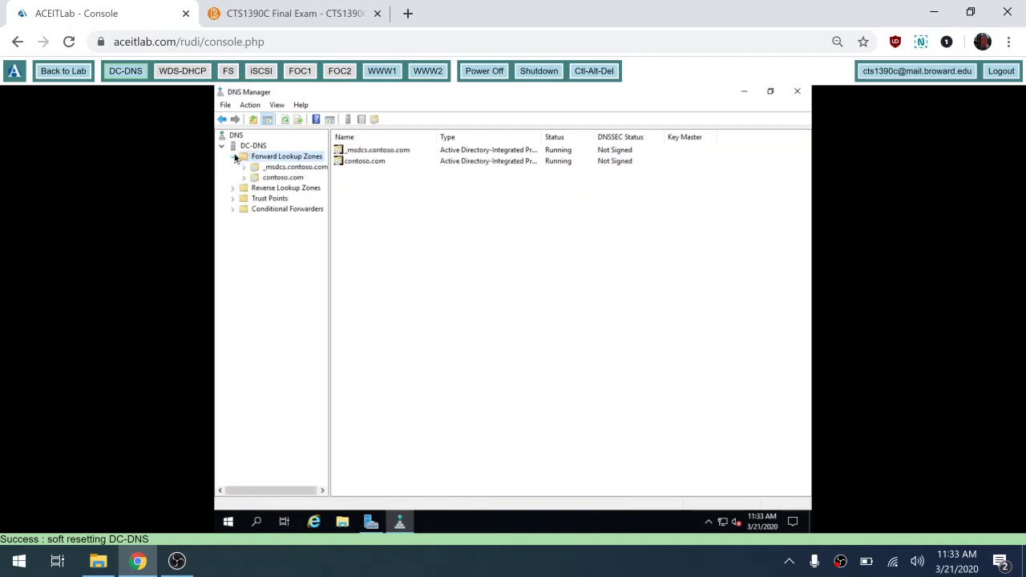
left_click(277, 181)
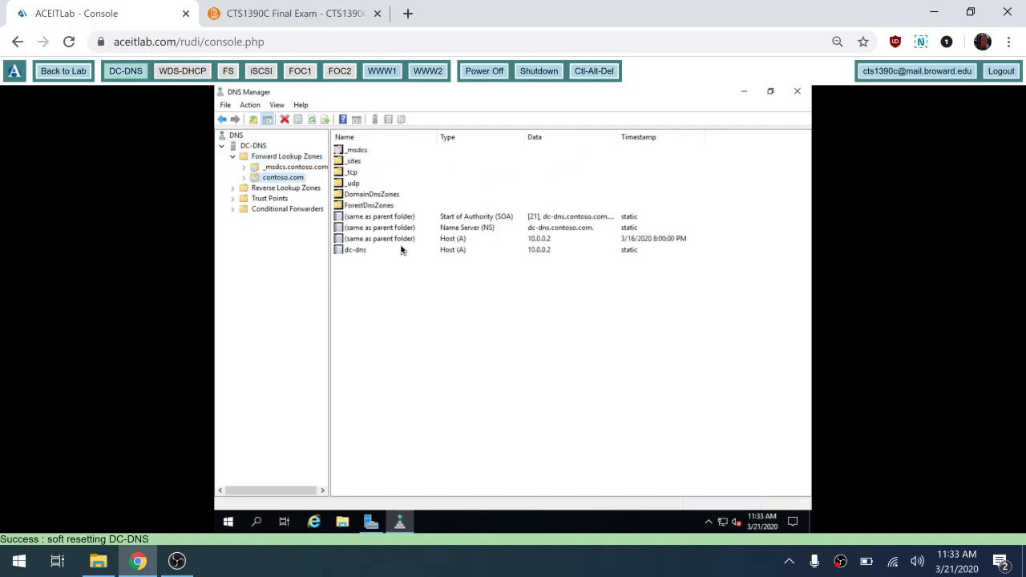
left_click(383, 72)
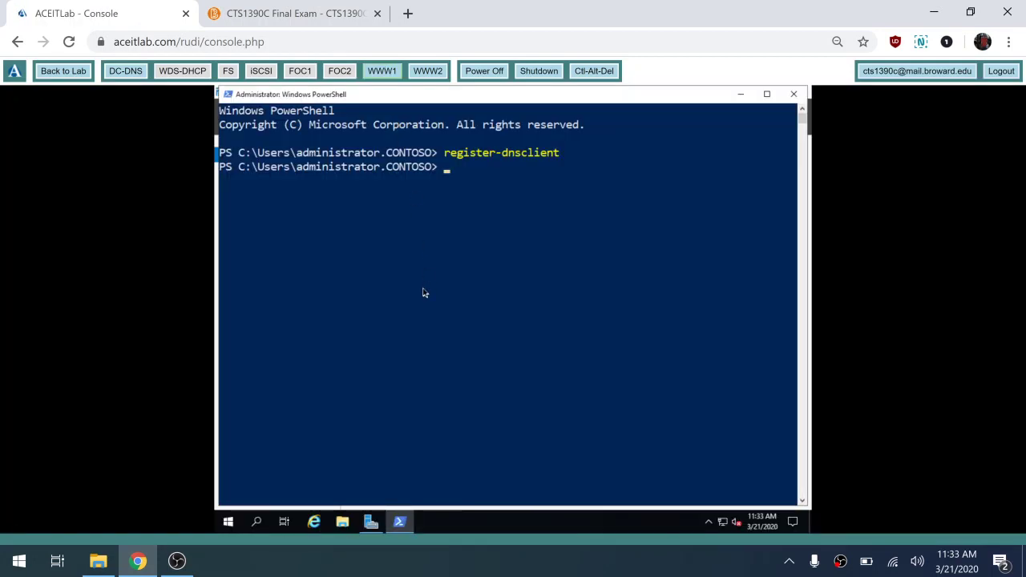
- Rerun register-dnsclient in WWW1's PowerShell and return to DC-DNS
key("Up")
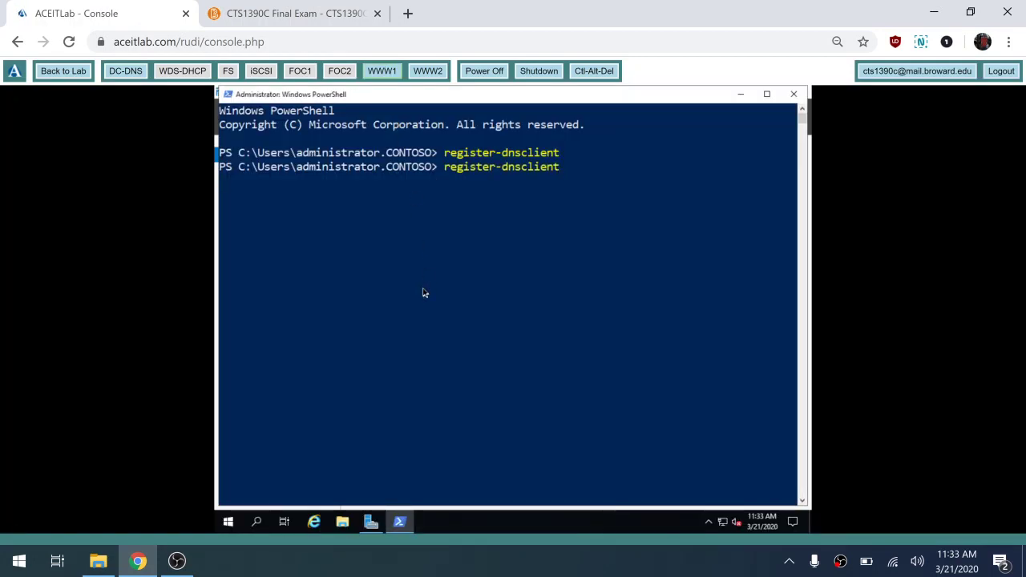
key("Return")
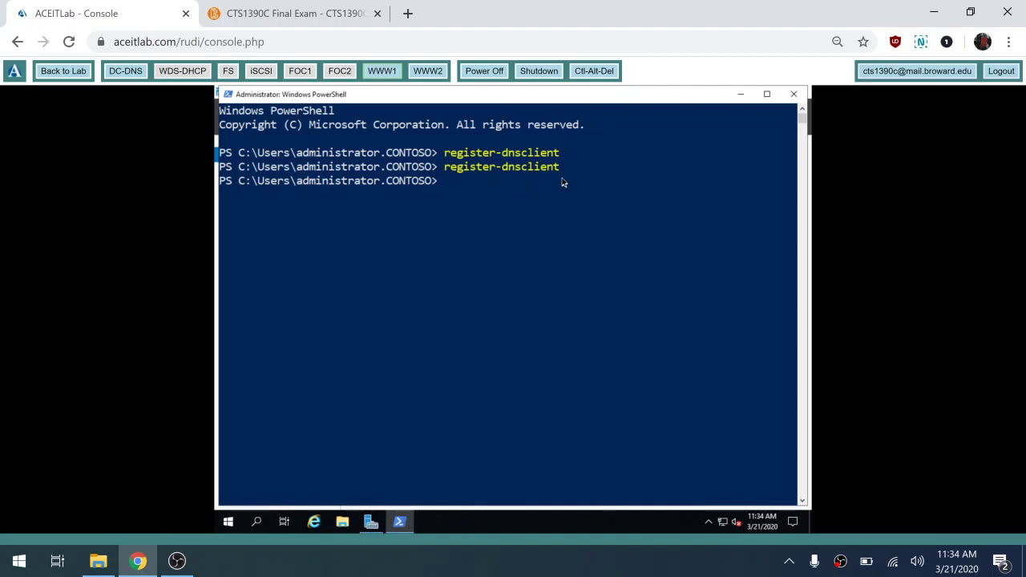
left_click(126, 72)
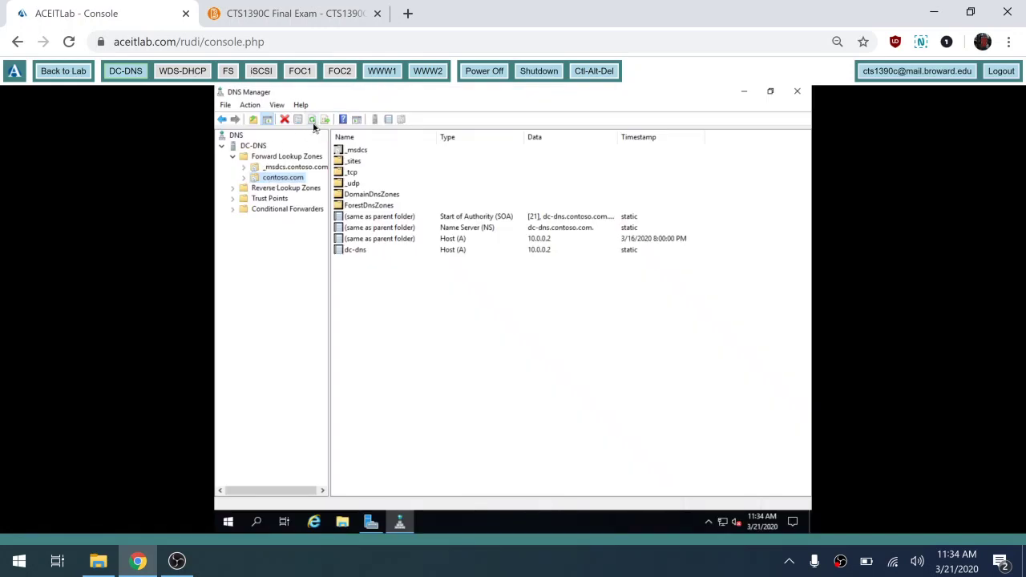
- Refresh contoso.com and add host www1 at 10.0.0.9 with an associated PTR record
left_click(312, 121)
right_click(284, 183)
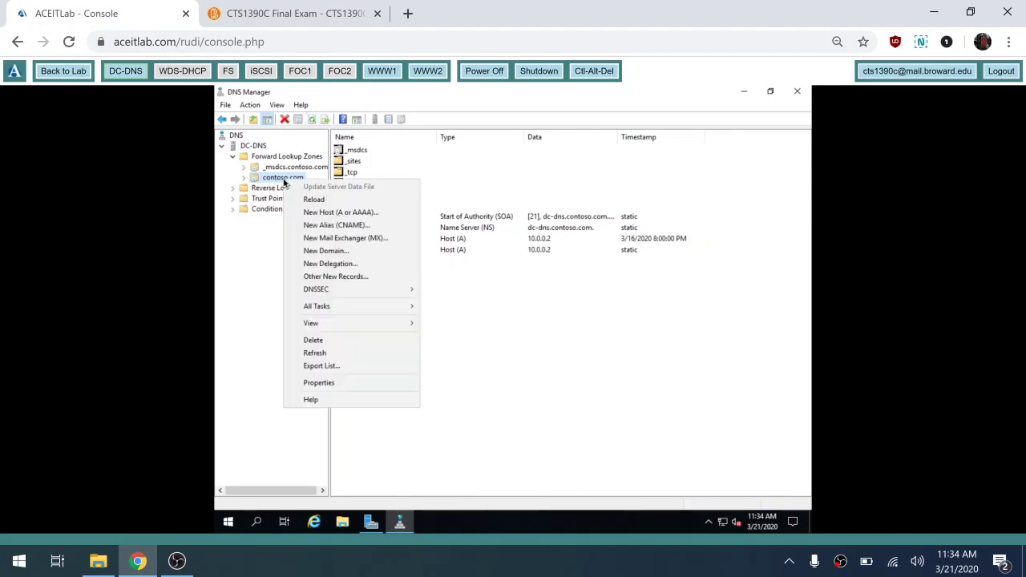
left_click(349, 213)
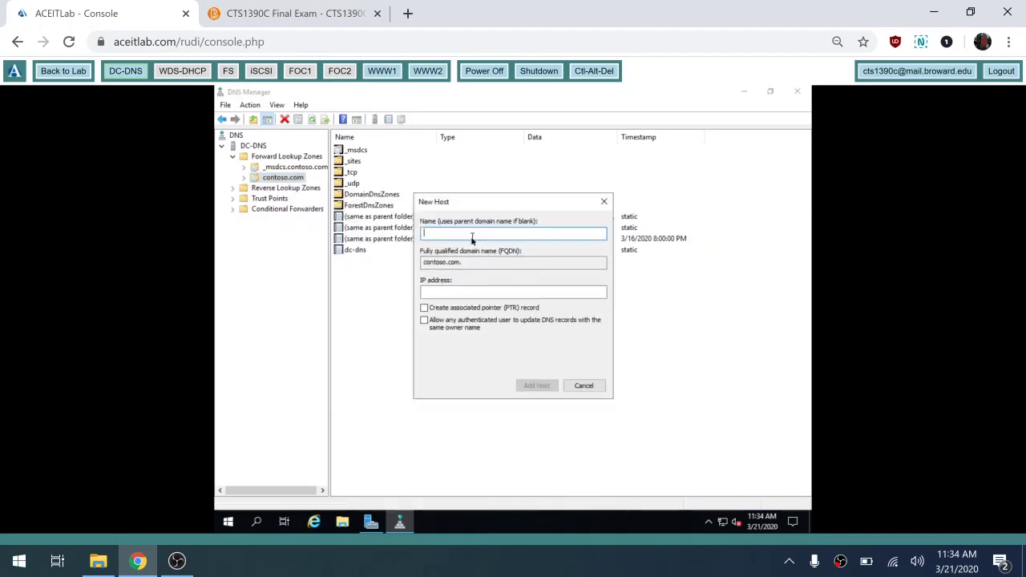
type("www1")
left_click(445, 293)
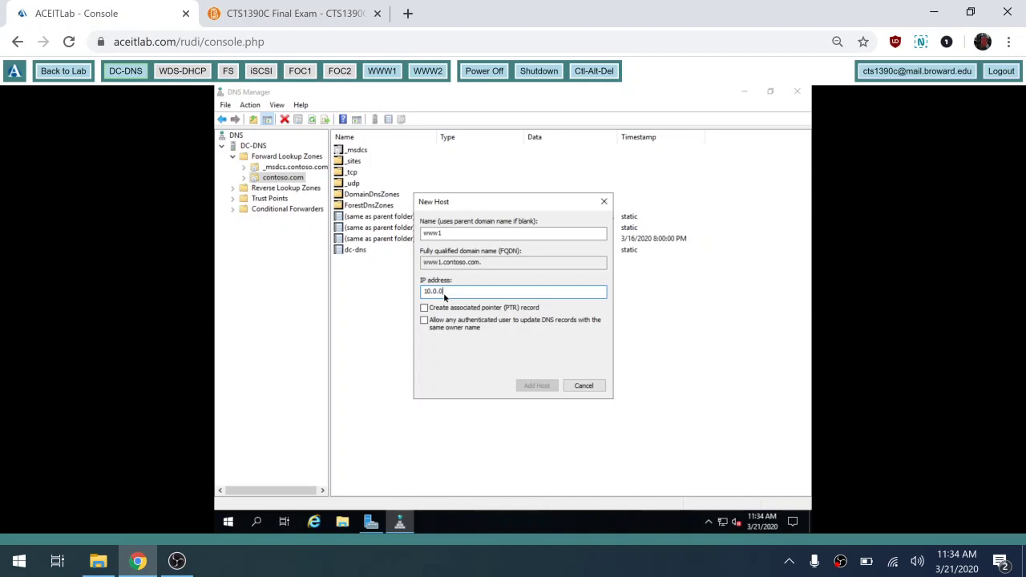
type("10.0.0.9")
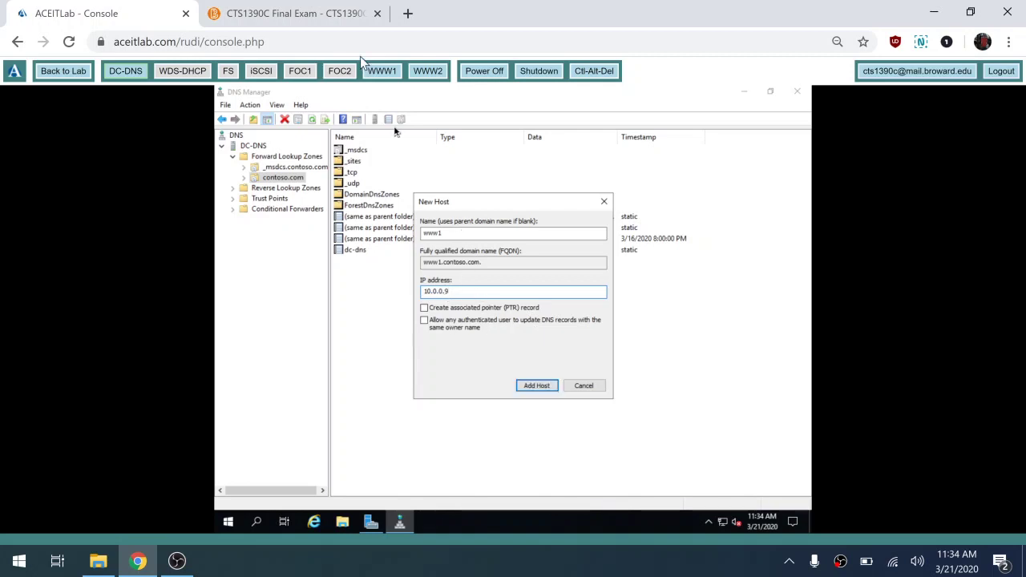
left_click(329, 14)
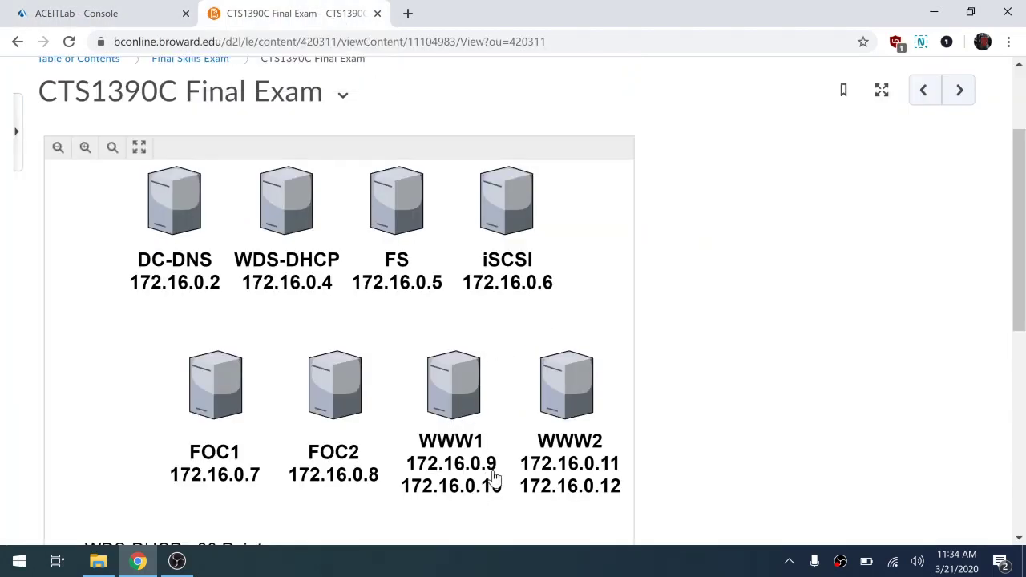
left_click(77, 14)
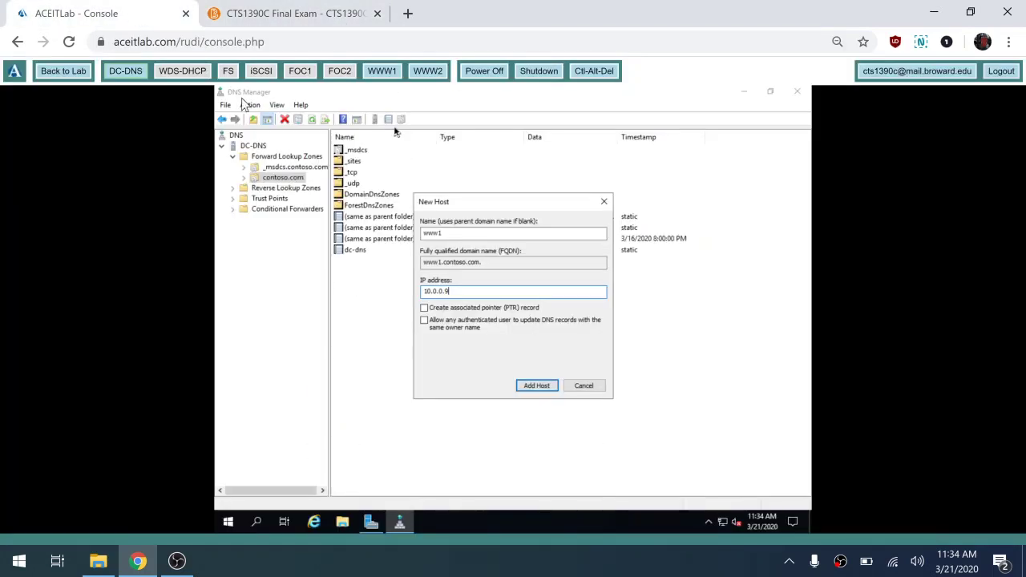
left_click(425, 309)
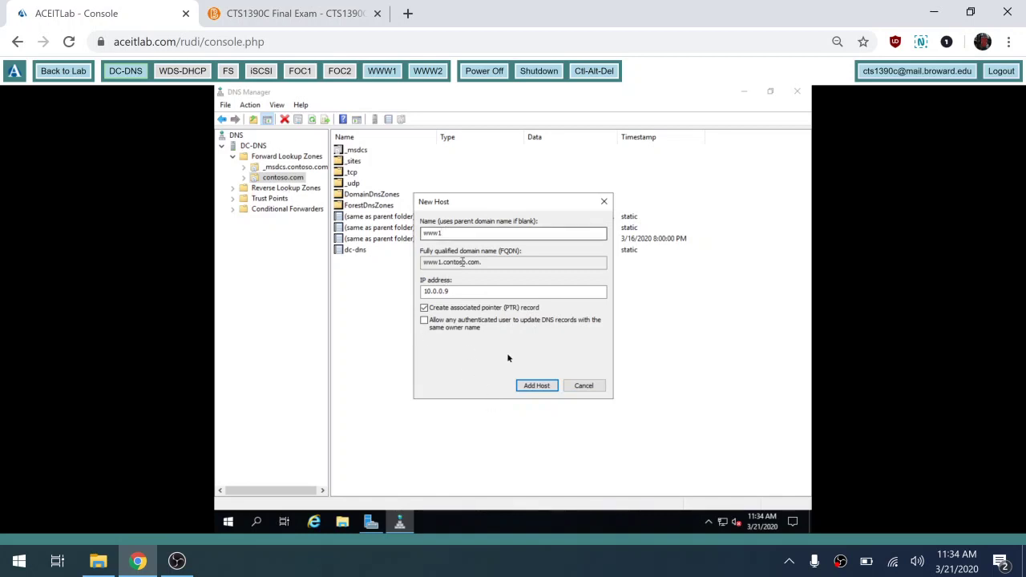
left_click(536, 388)
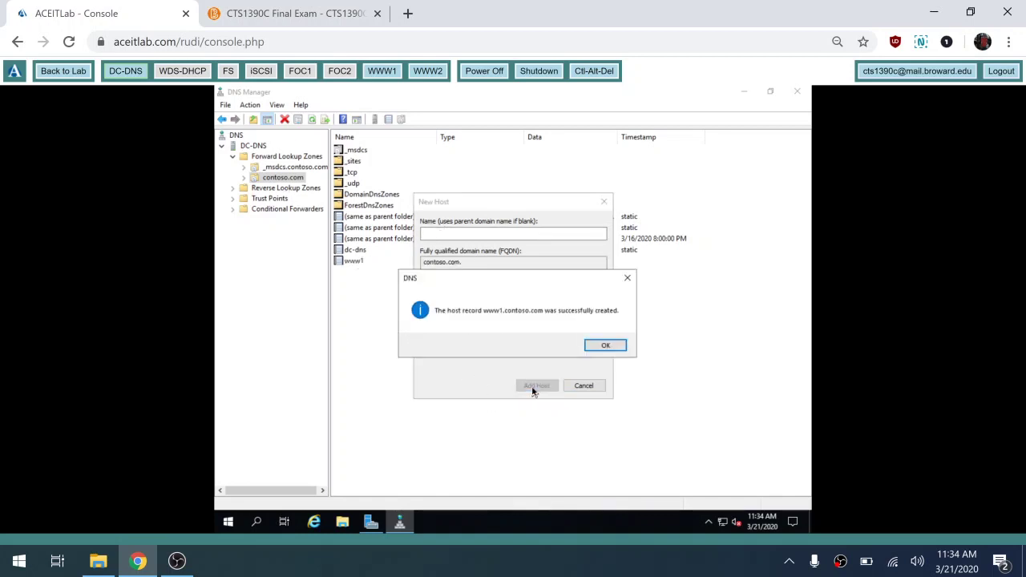
left_click(606, 346)
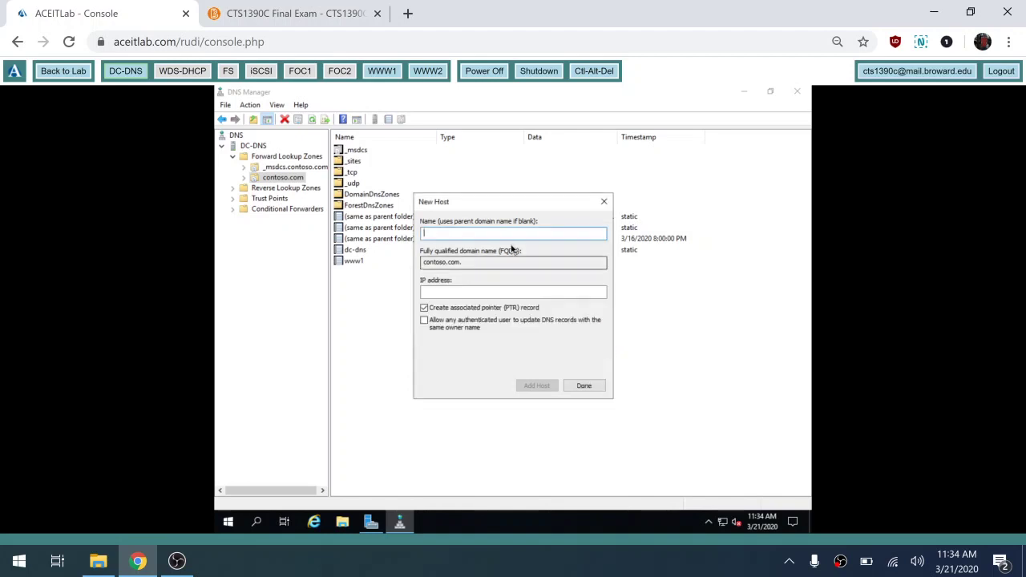
- Add a second www1 host record at 10.0.0.10
type("www")
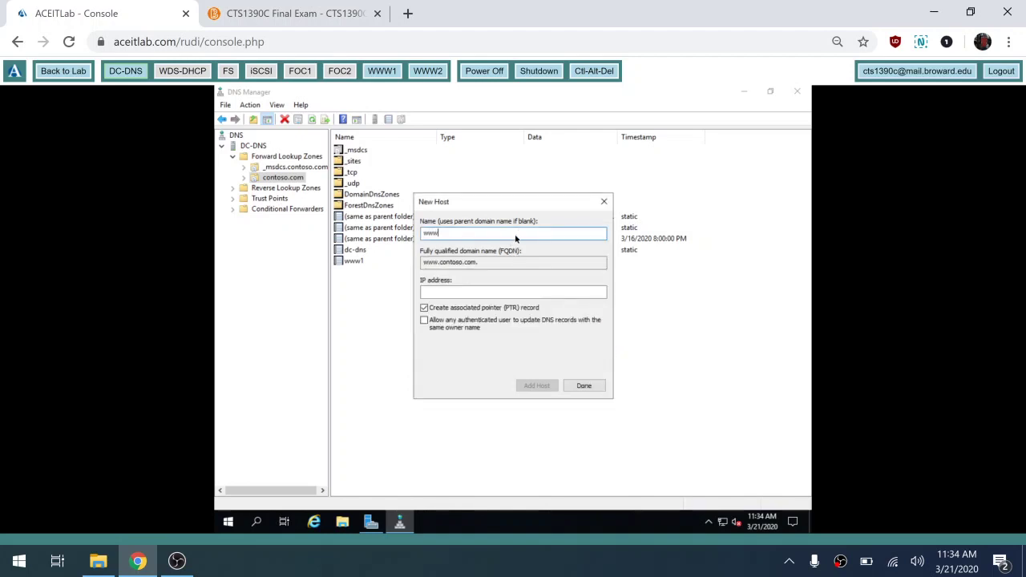
type("1")
left_click(473, 294)
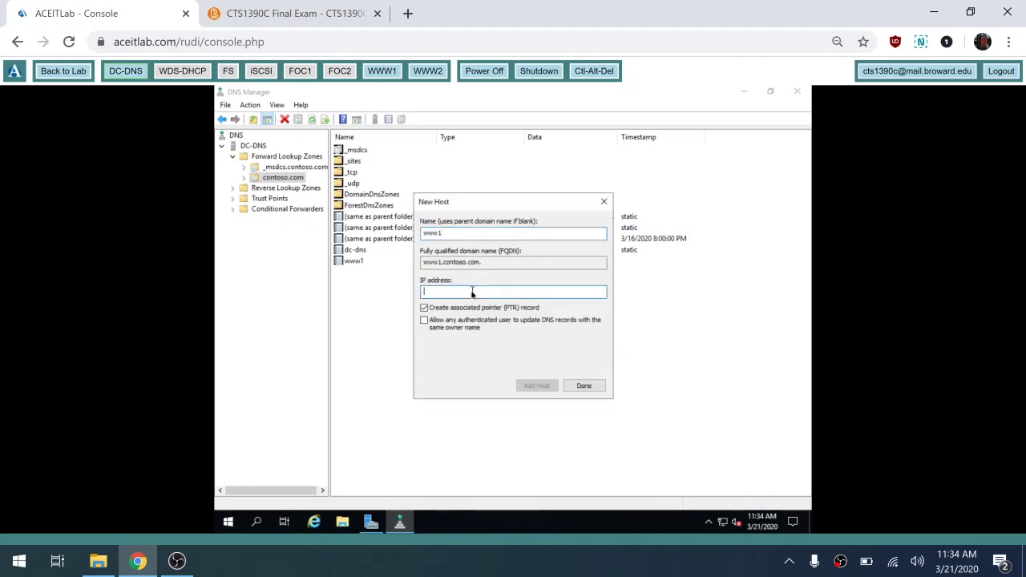
type("10.0.0.10")
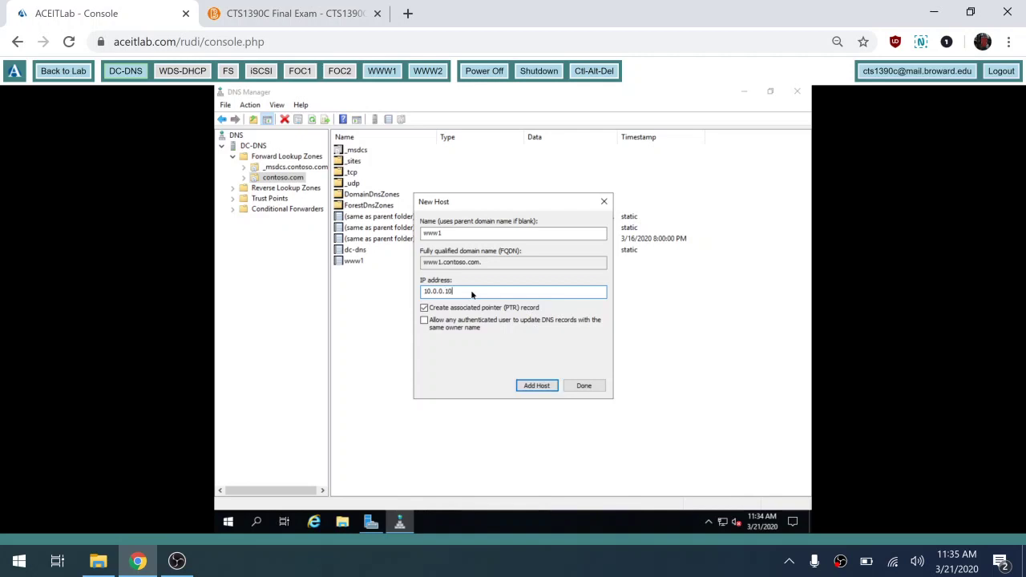
left_click(337, 11)
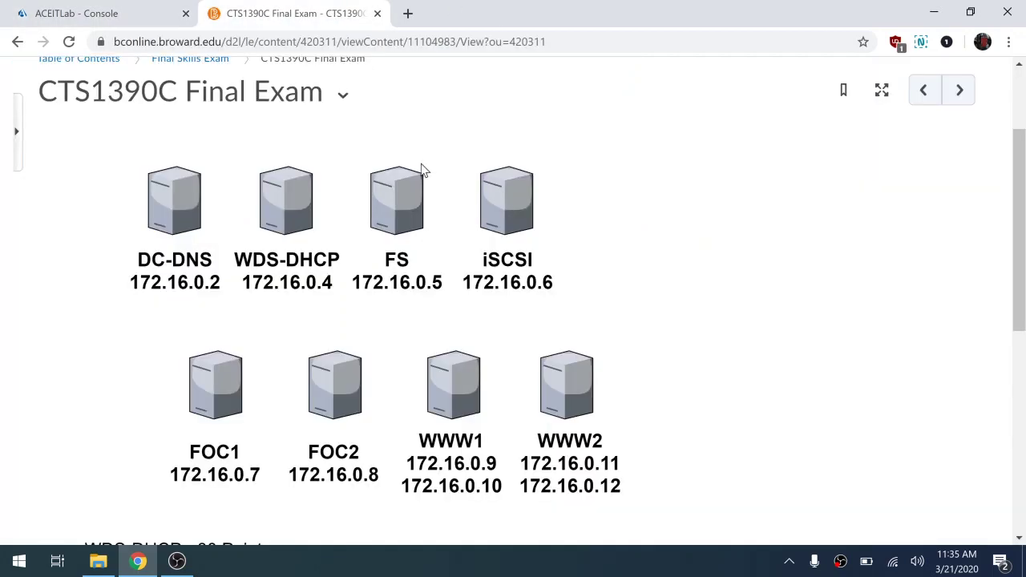
left_click(160, 20)
left_click(536, 386)
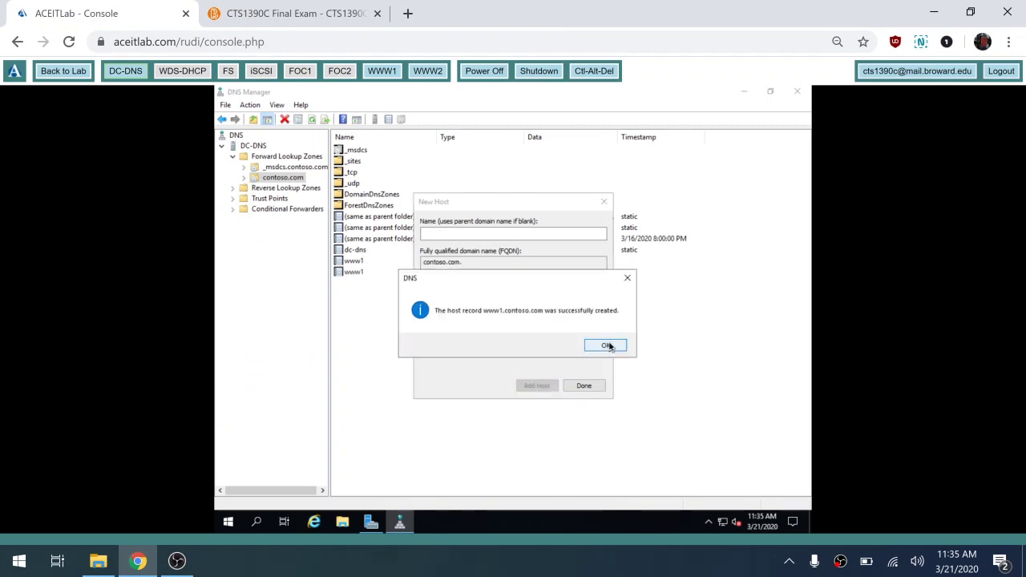
left_click(607, 346)
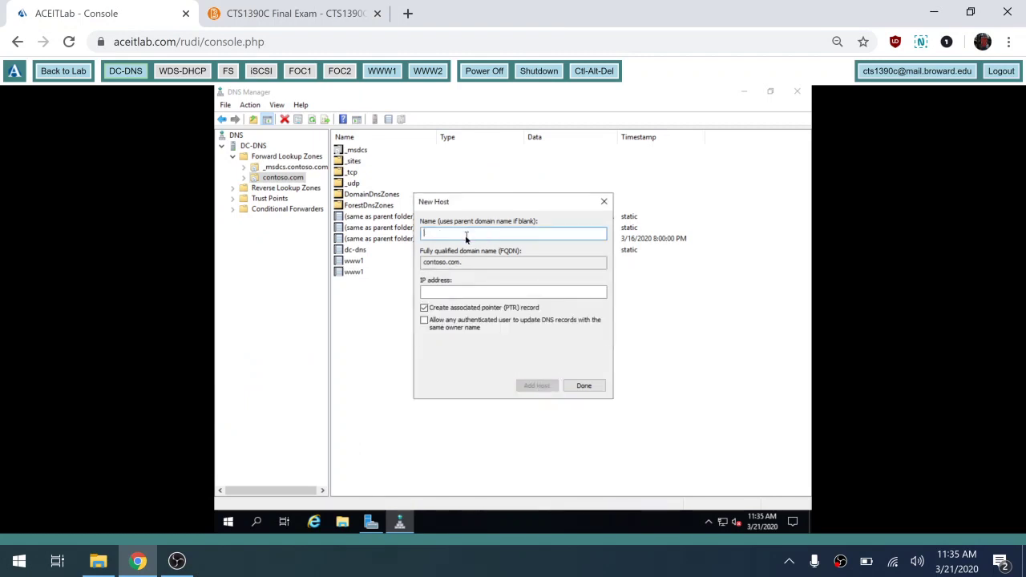
- Add host www2 at 10.0.0.11 with its PTR record
type("www2")
left_click(465, 292)
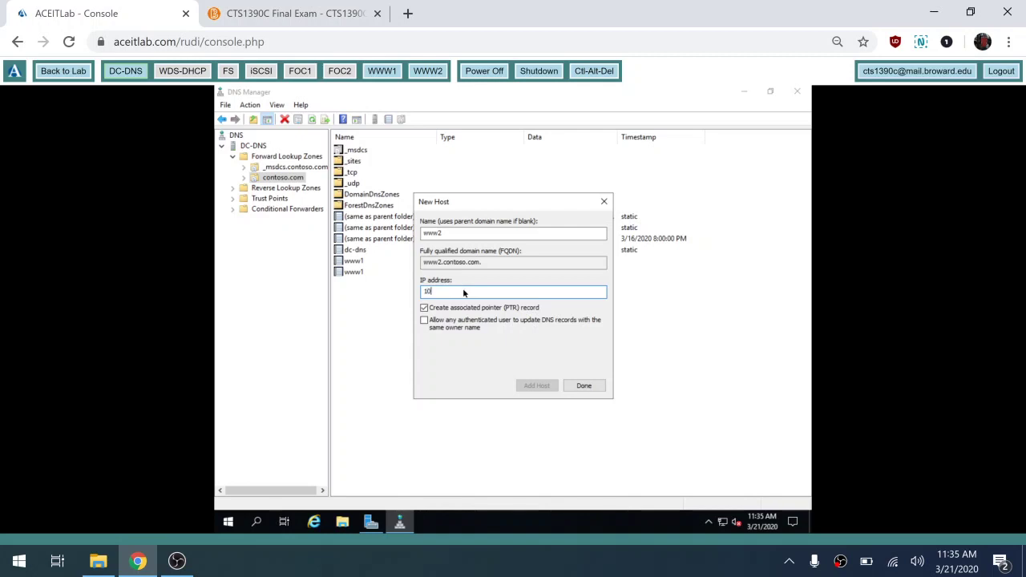
type("10.0.0.11")
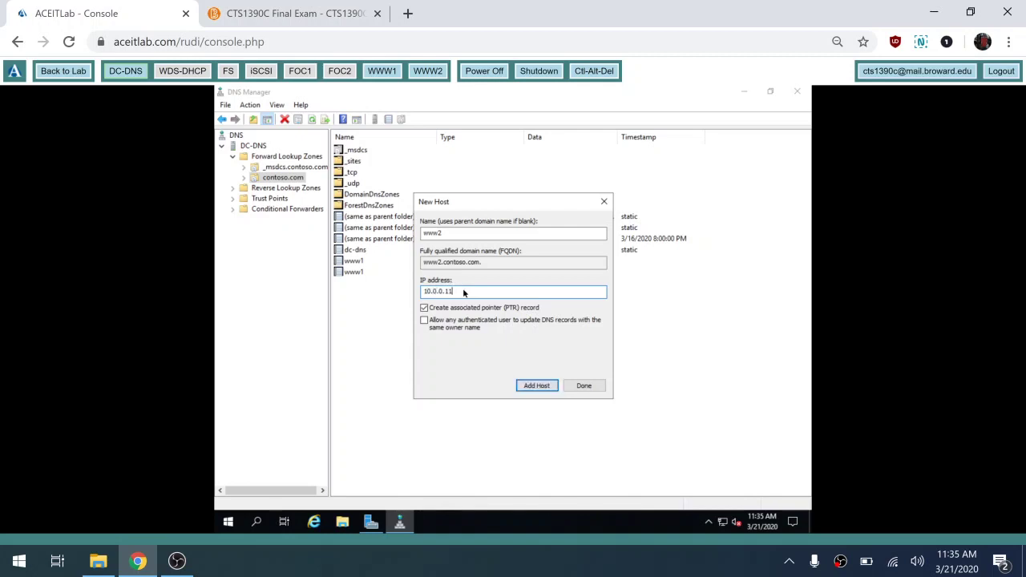
left_click(358, 18)
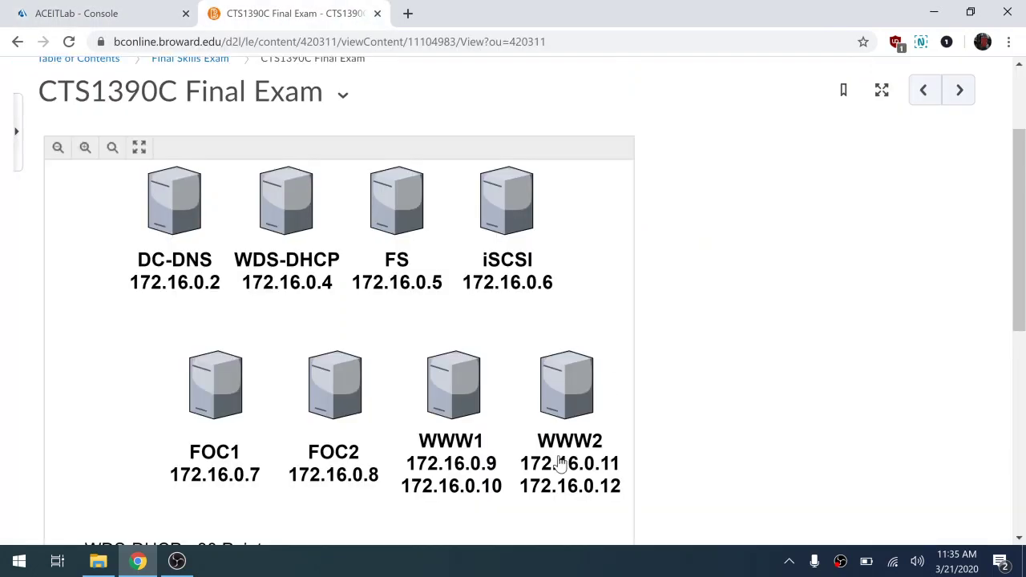
left_click(131, 13)
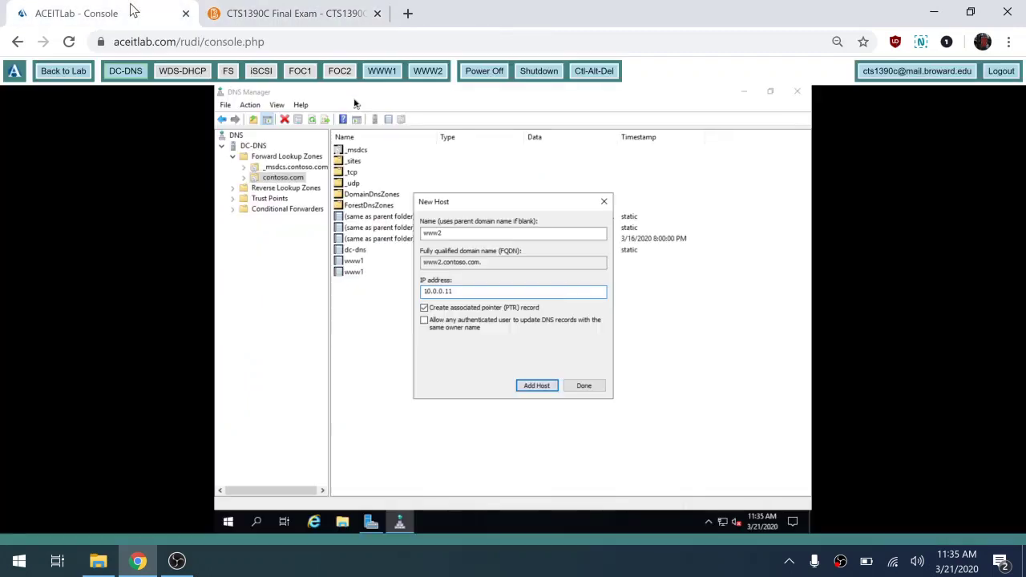
left_click(537, 388)
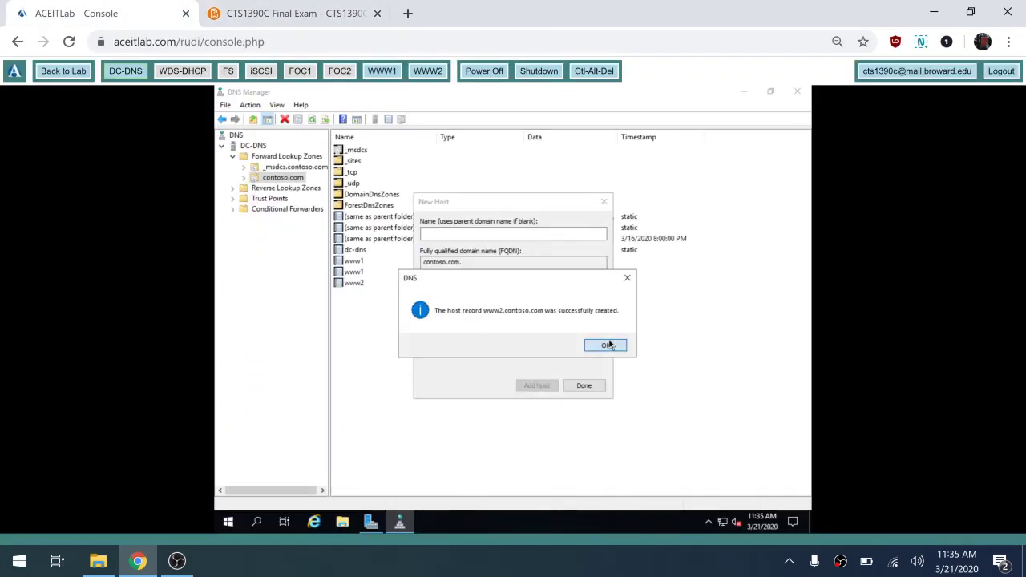
left_click(610, 345)
- Add another www2 host at 10.0.0.12 and close the New Host form
type("www")
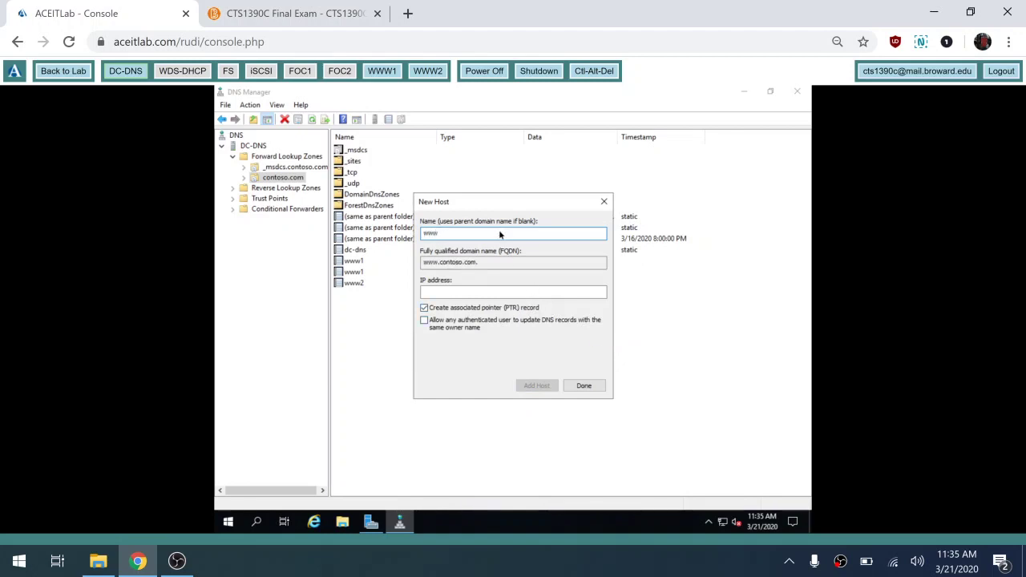
type("2")
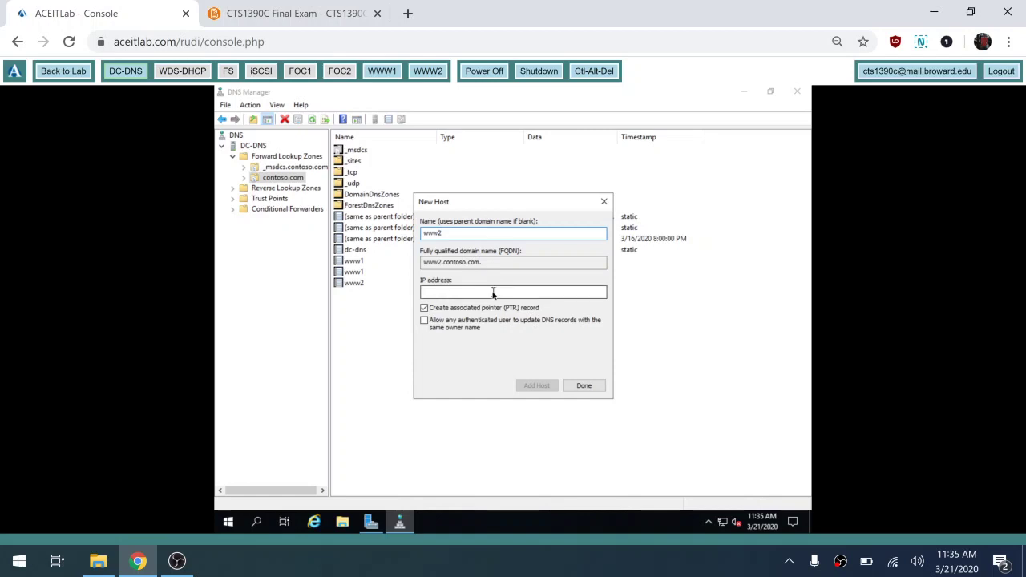
left_click(493, 292)
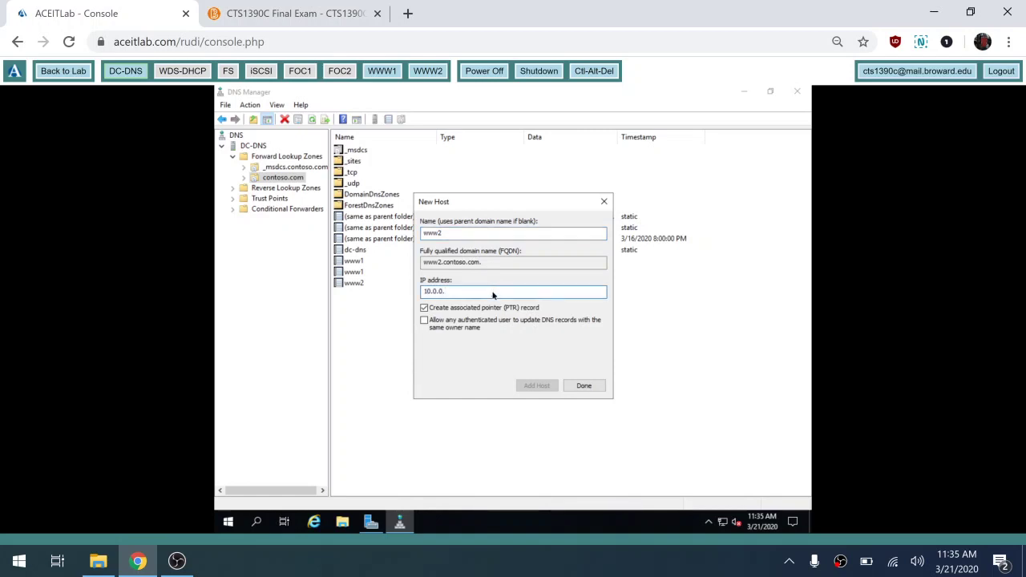
type("10.0.0.12")
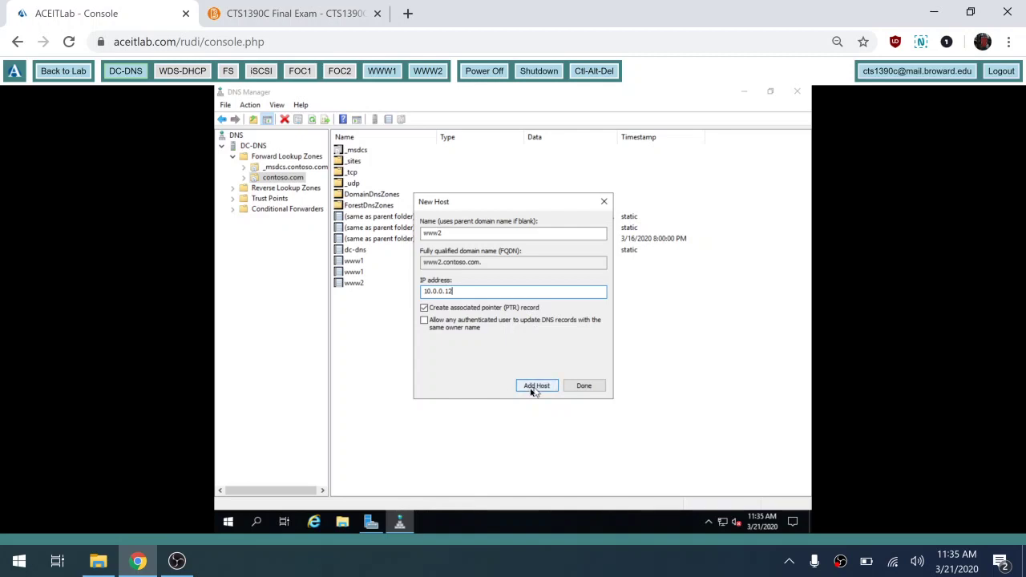
left_click(533, 386)
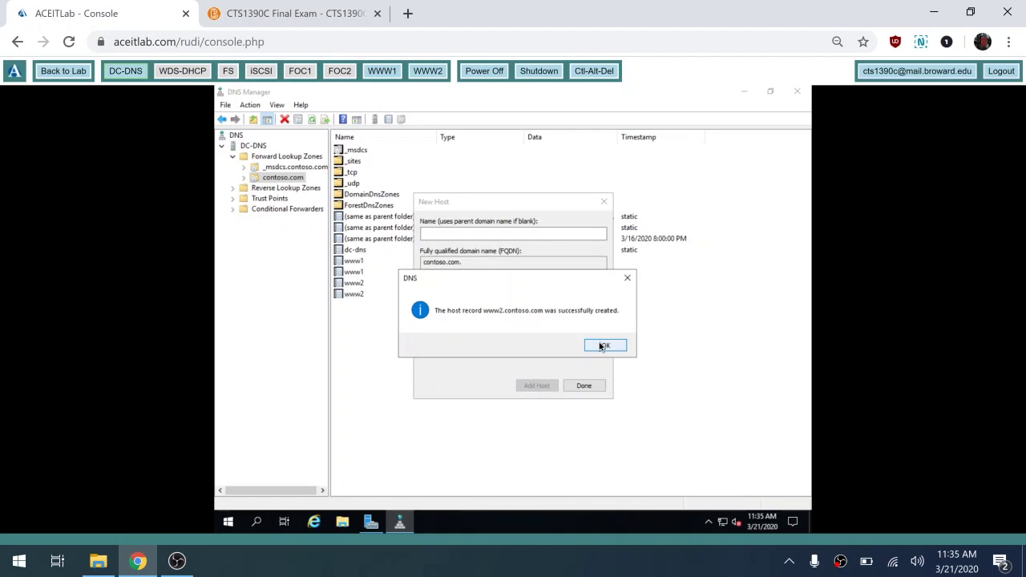
left_click(603, 346)
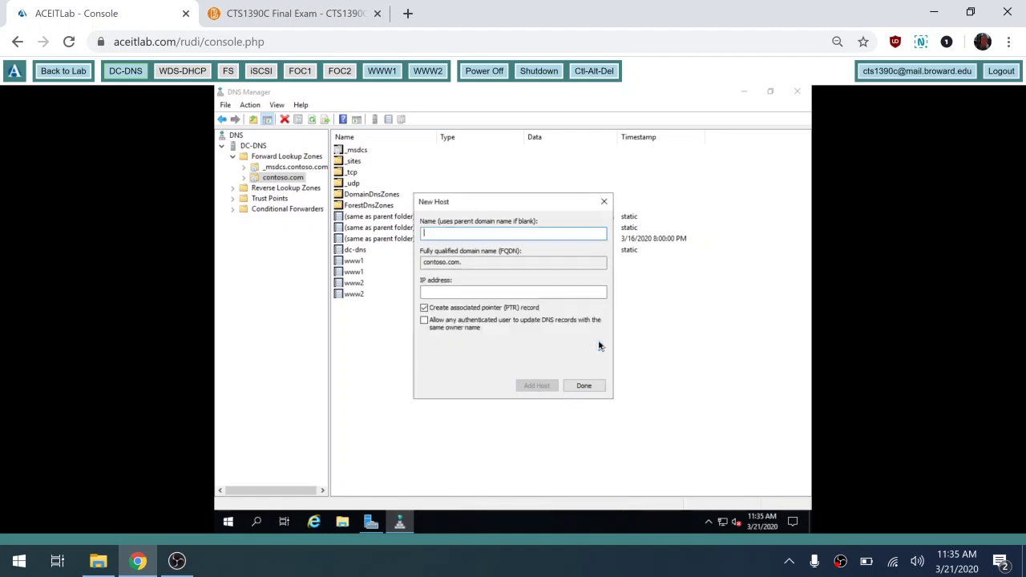
left_click(576, 385)
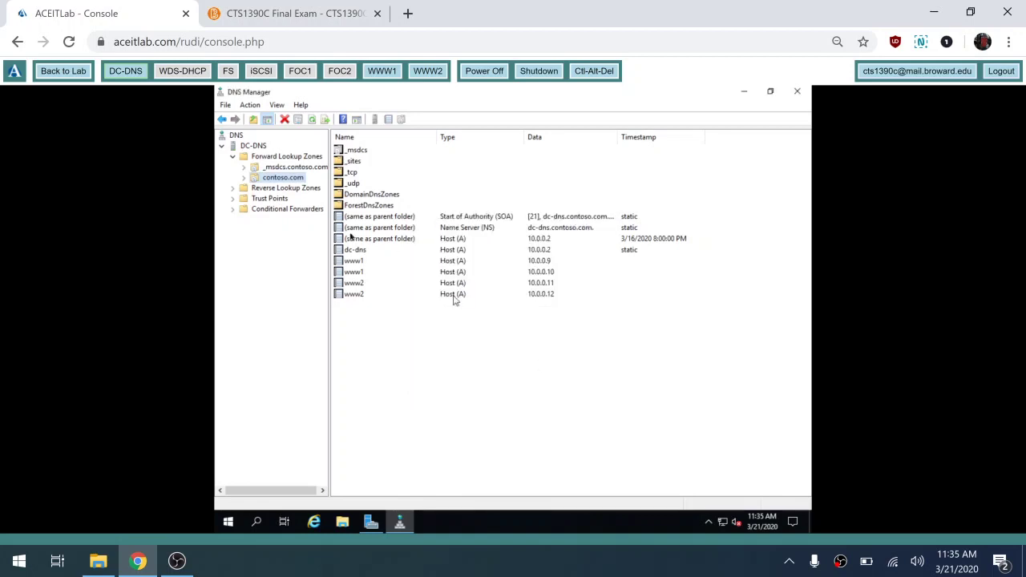
left_click(234, 189)
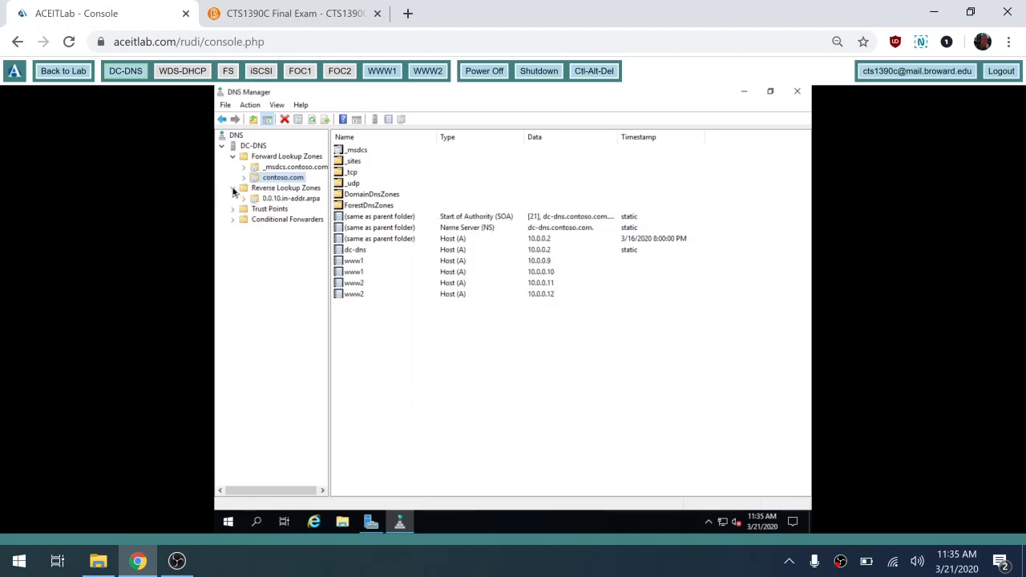
left_click(295, 198)
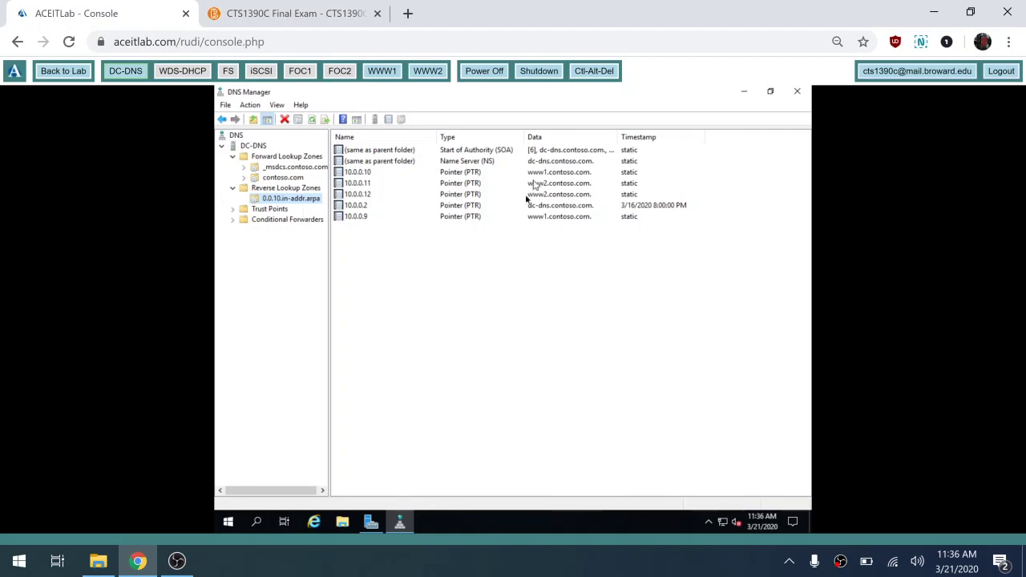
left_click(294, 178)
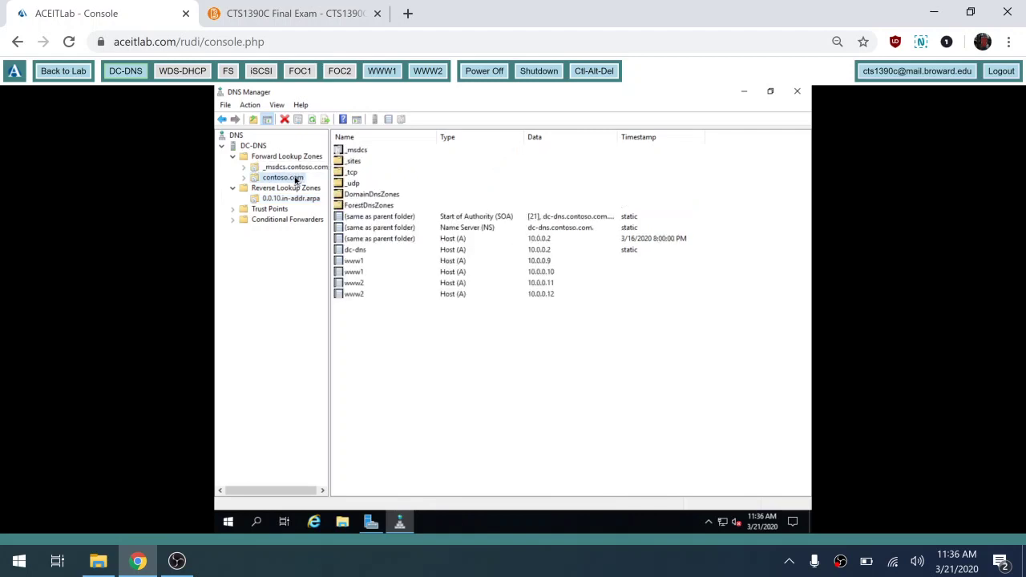
right_click(295, 180)
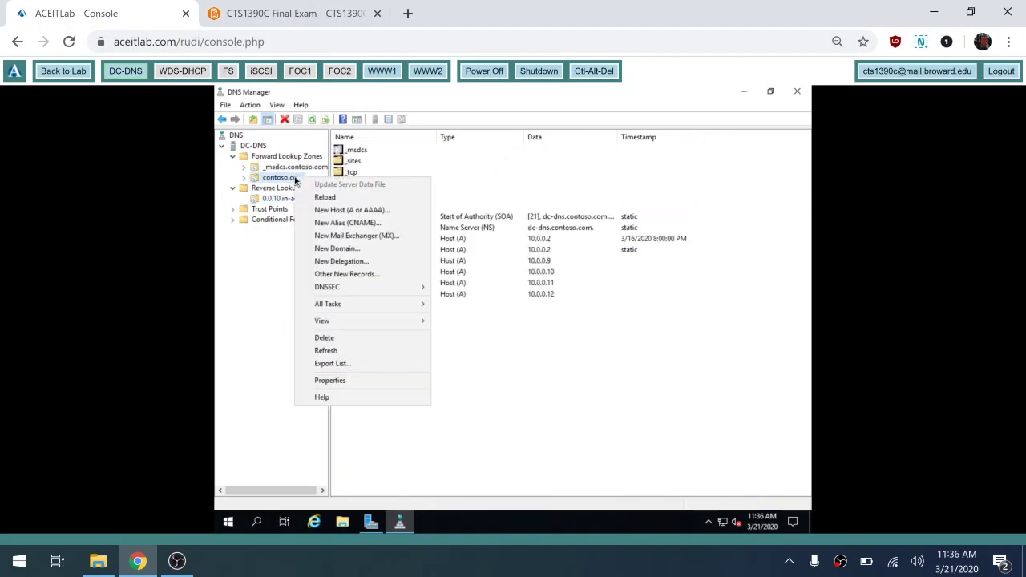
left_click(331, 382)
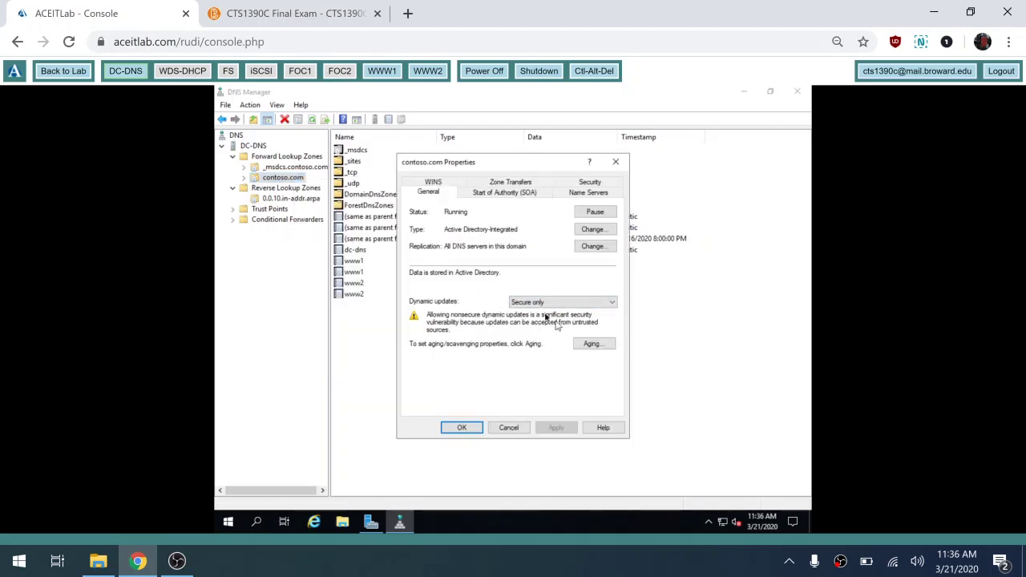
left_click(461, 428)
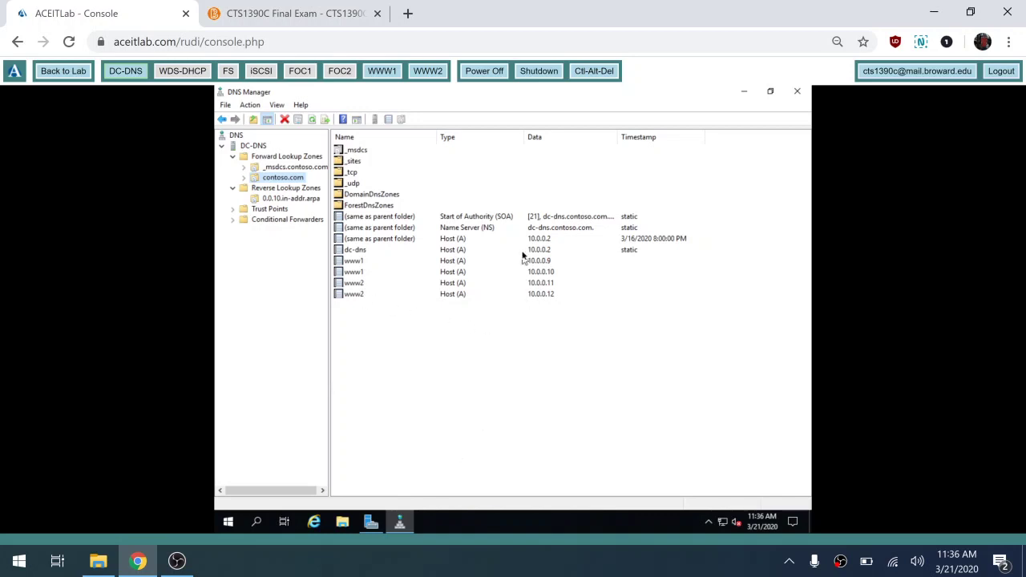
- Create host record www at 10.0.0.100 in contoso.com with its PTR record
right_click(298, 179)
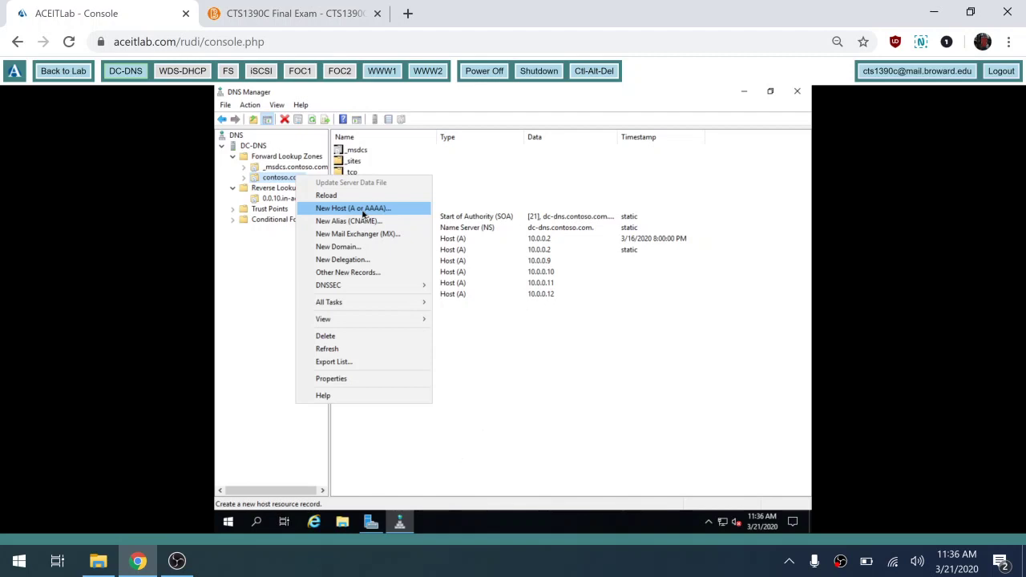
left_click(363, 211)
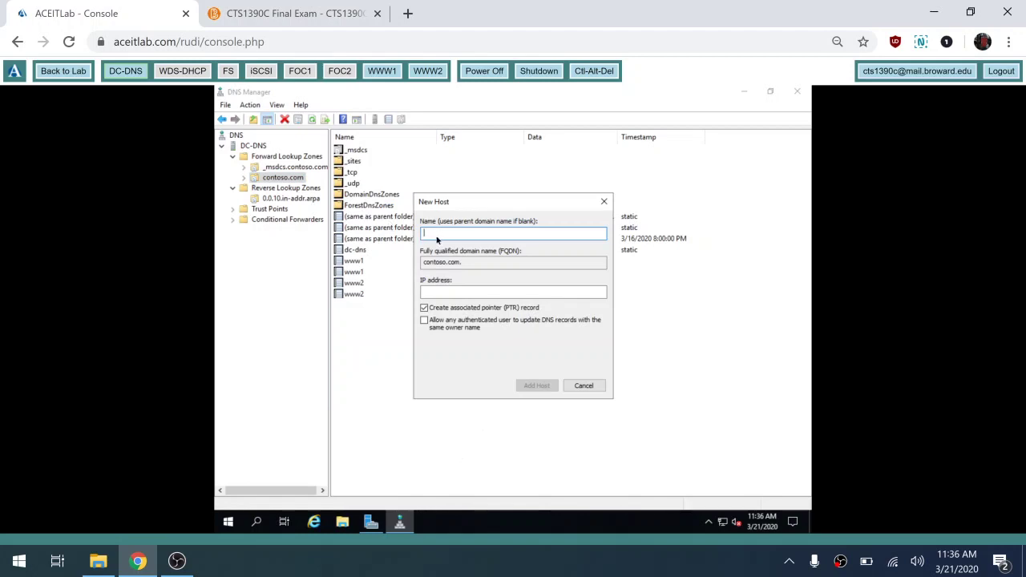
type("www")
left_click(449, 293)
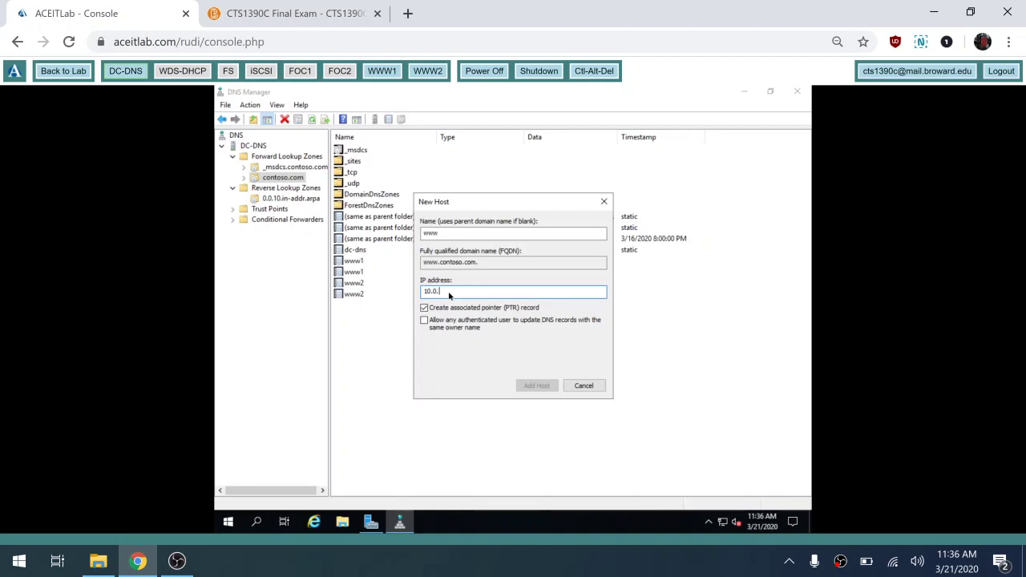
type("10.0.0.100")
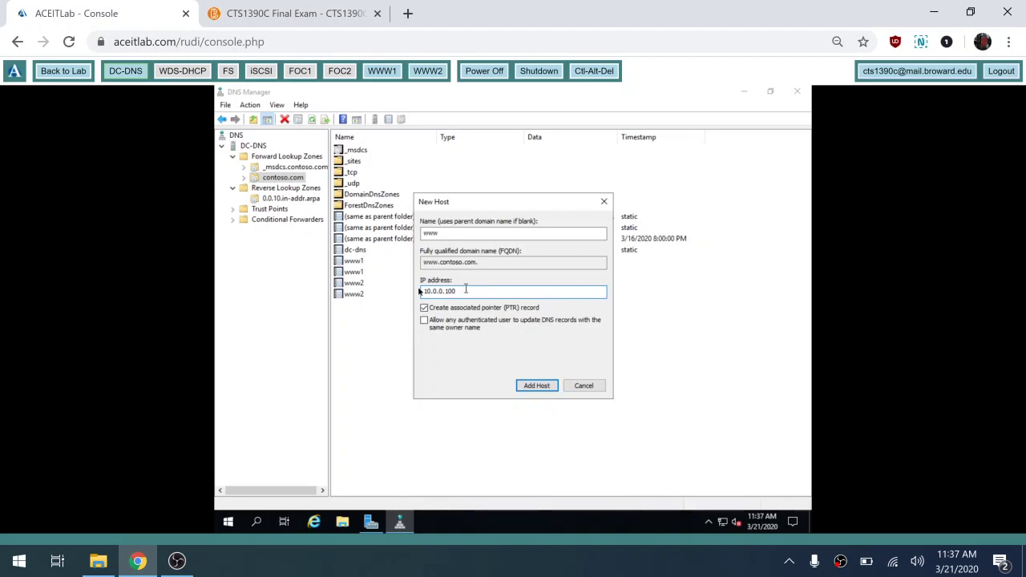
double_click(448, 292)
left_click(531, 388)
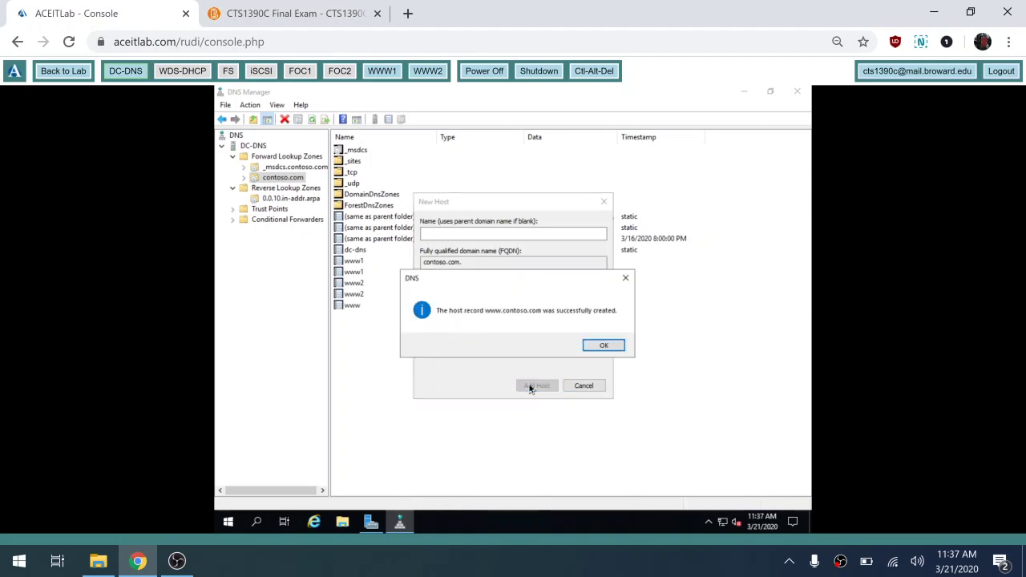
left_click(610, 344)
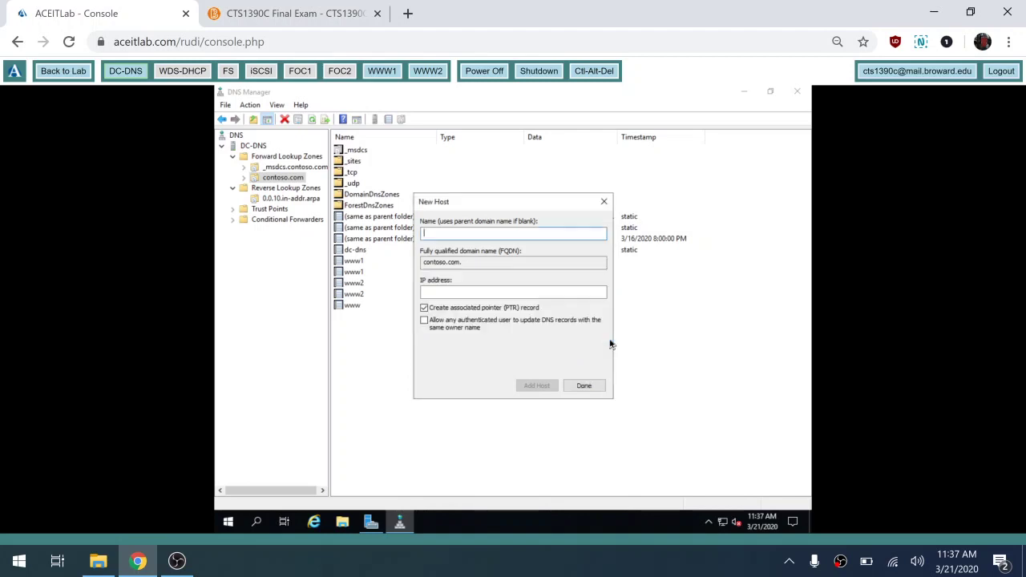
left_click(584, 386)
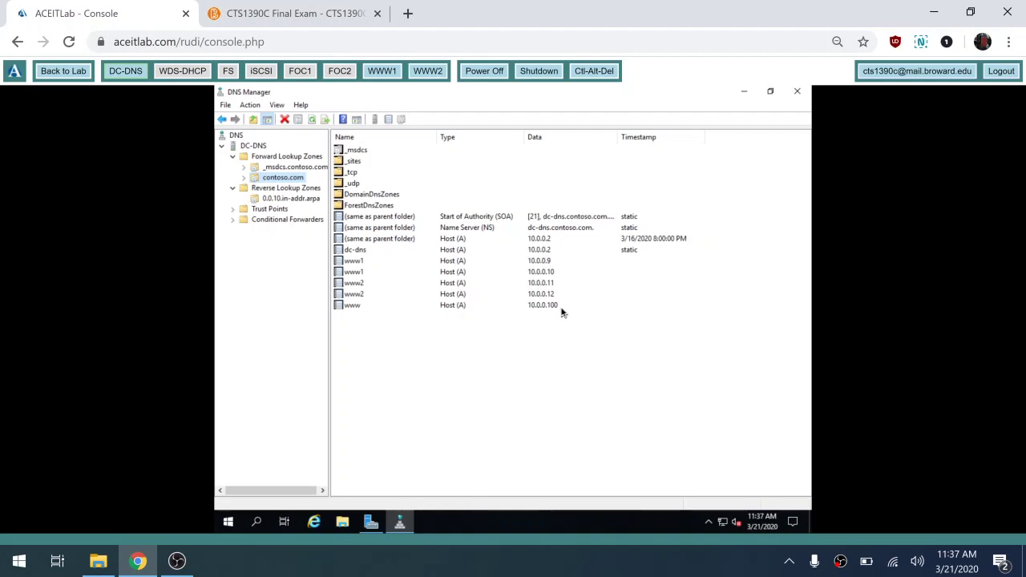
- Cancel an unneeded extra New Host form on contoso.com
right_click(299, 178)
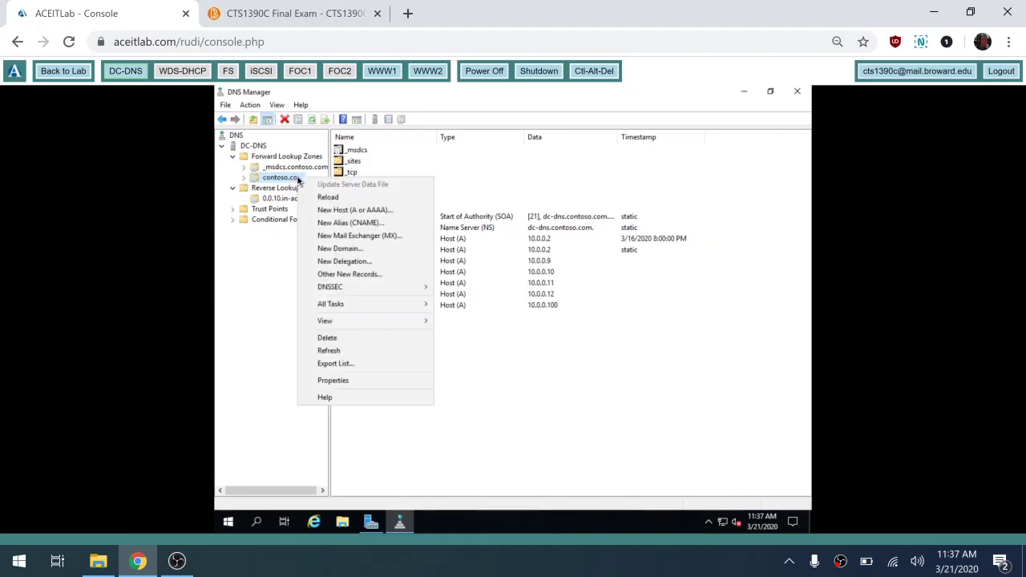
left_click(338, 212)
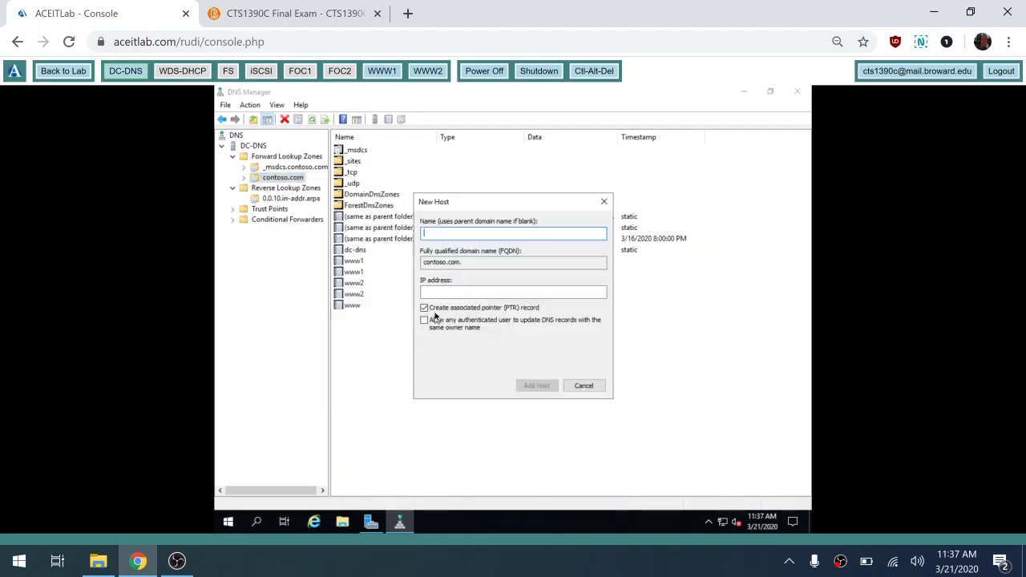
left_click(585, 386)
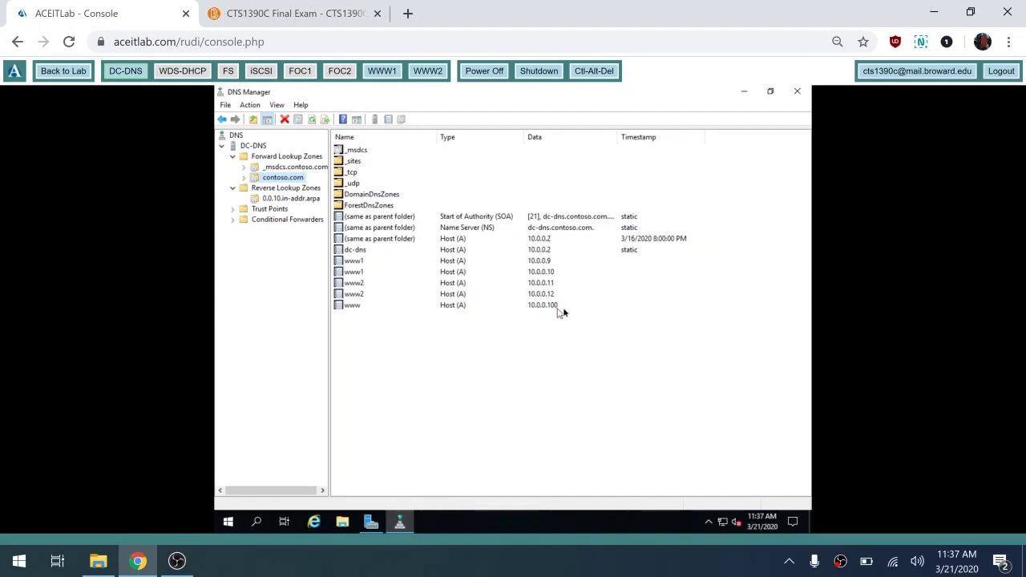
left_click(303, 202)
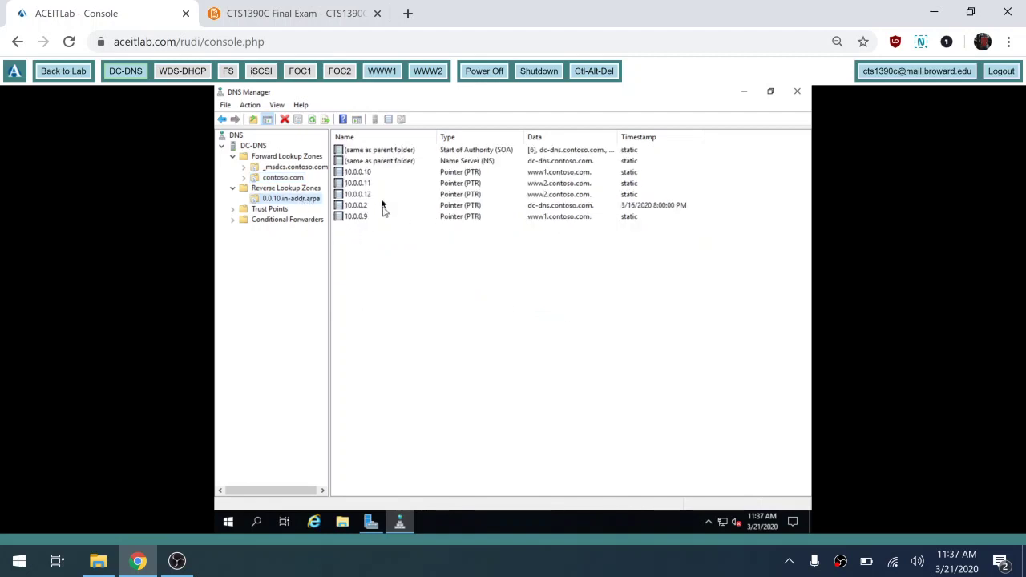
left_click(313, 120)
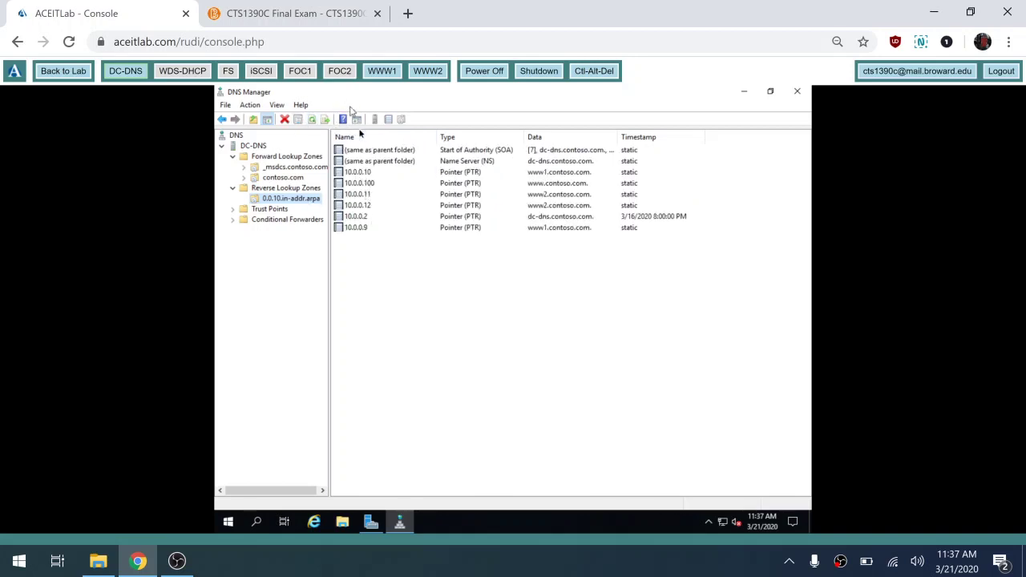
left_click(371, 184)
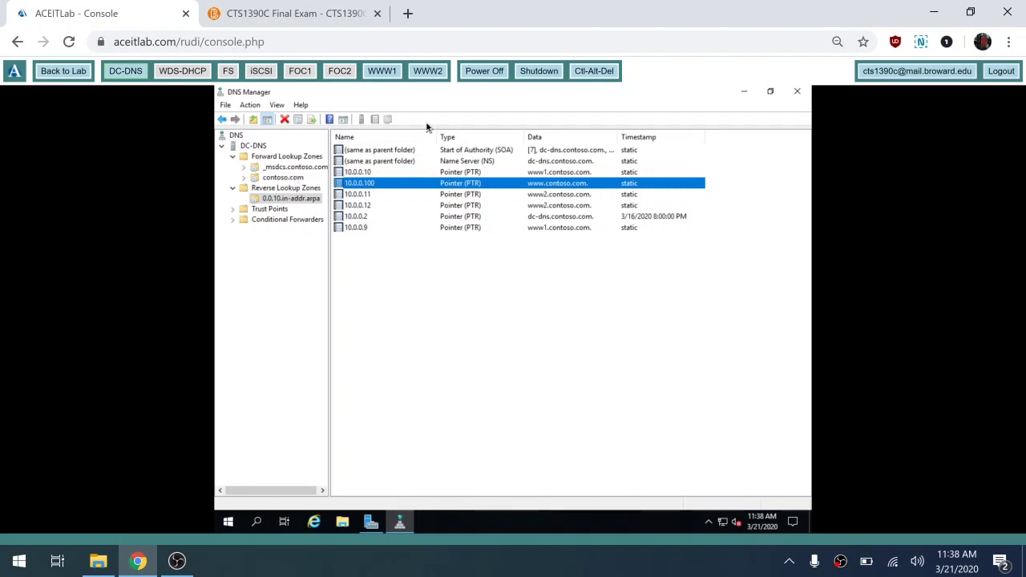
- Switch to WWW1 and close its PowerShell window with exit
left_click(384, 73)
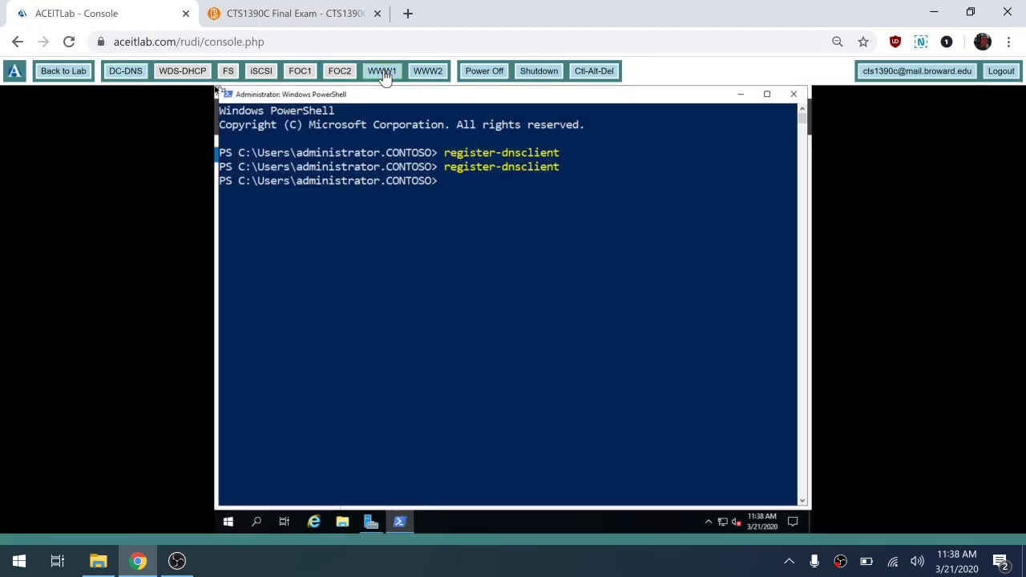
left_click(504, 252)
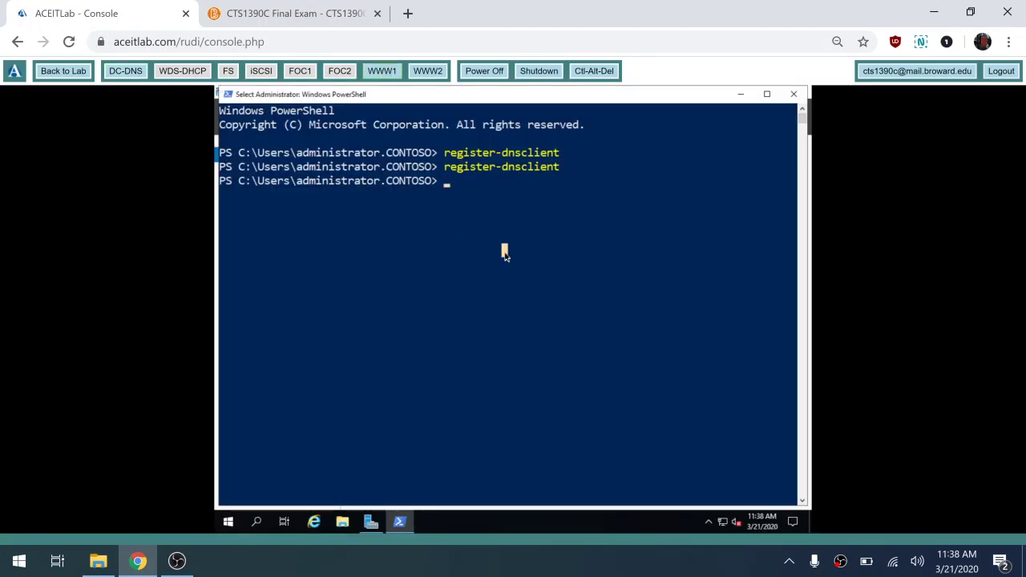
type("ee")
type("i")
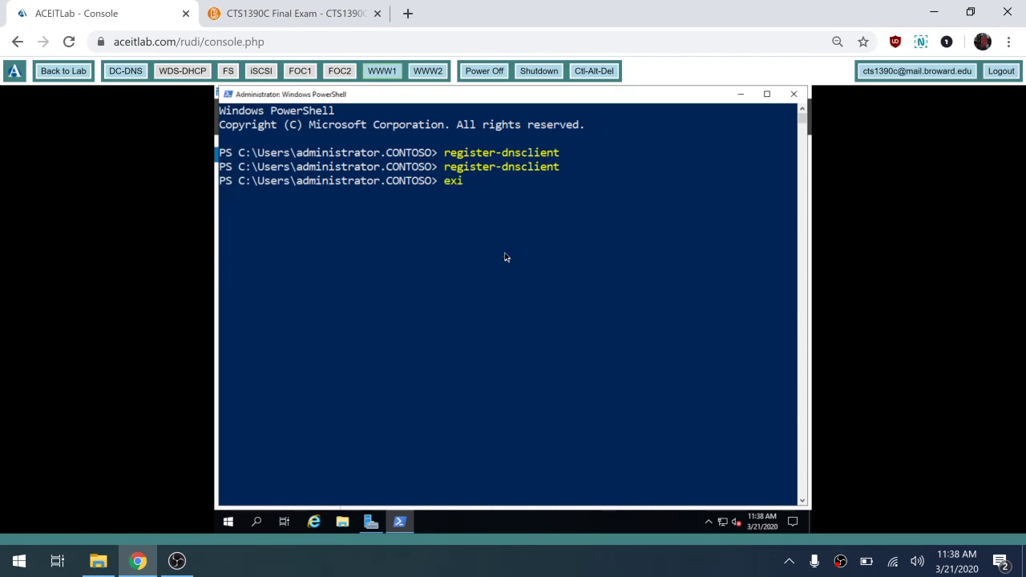
type("t")
key("Return")
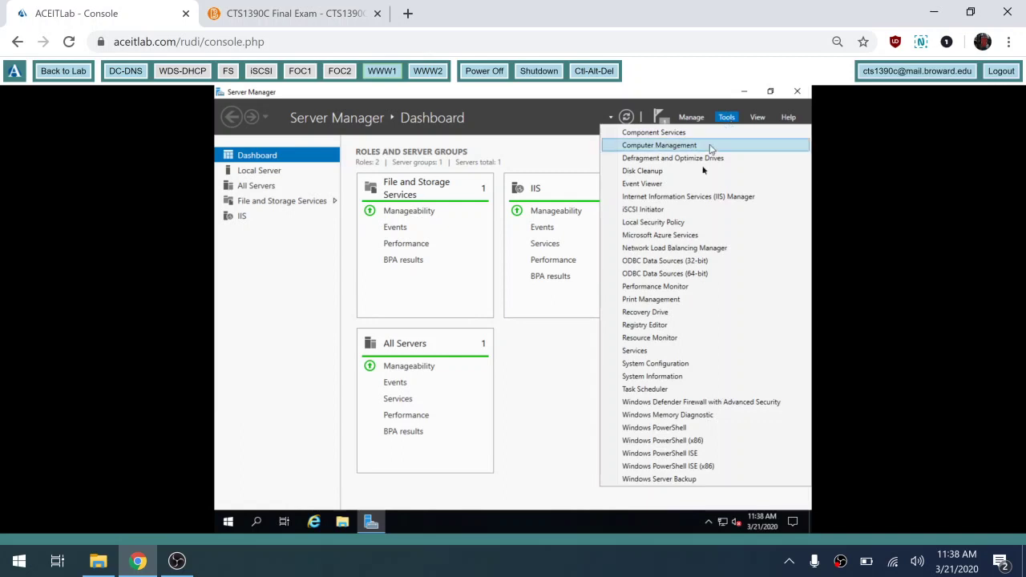
- In Network Load Balancing Manager, start a new cluster and connect to host www1
left_click(686, 248)
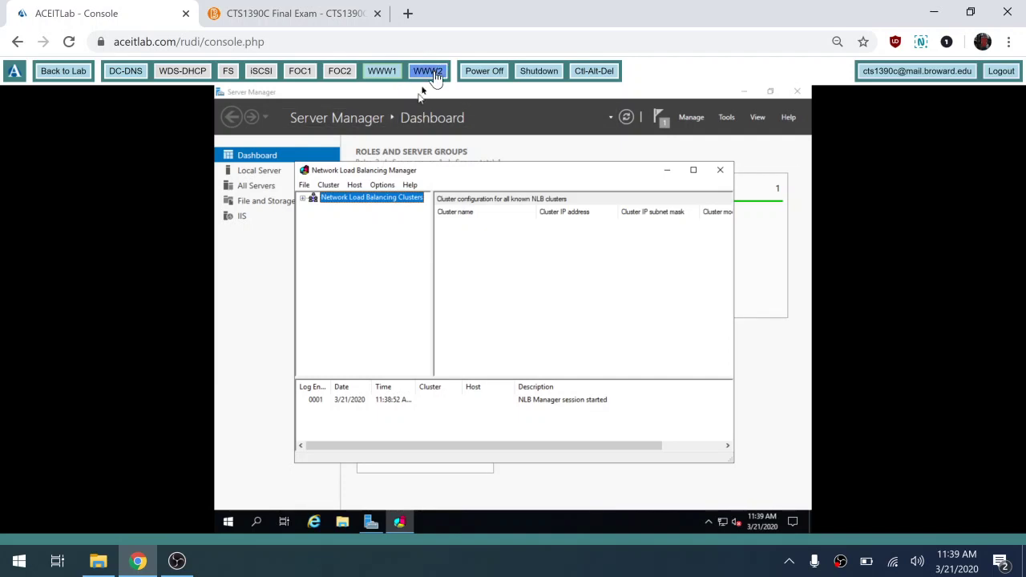
right_click(365, 201)
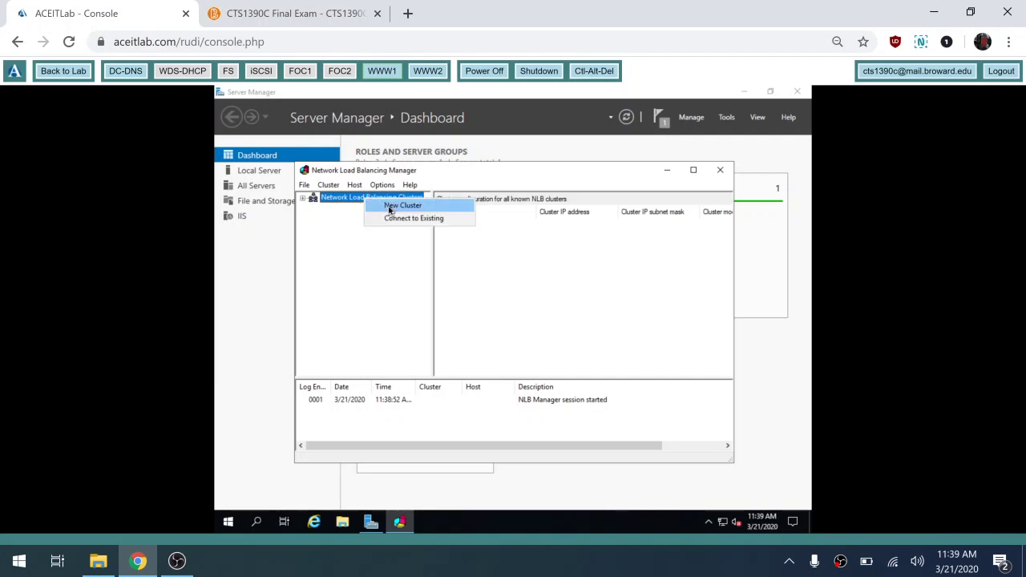
left_click(389, 207)
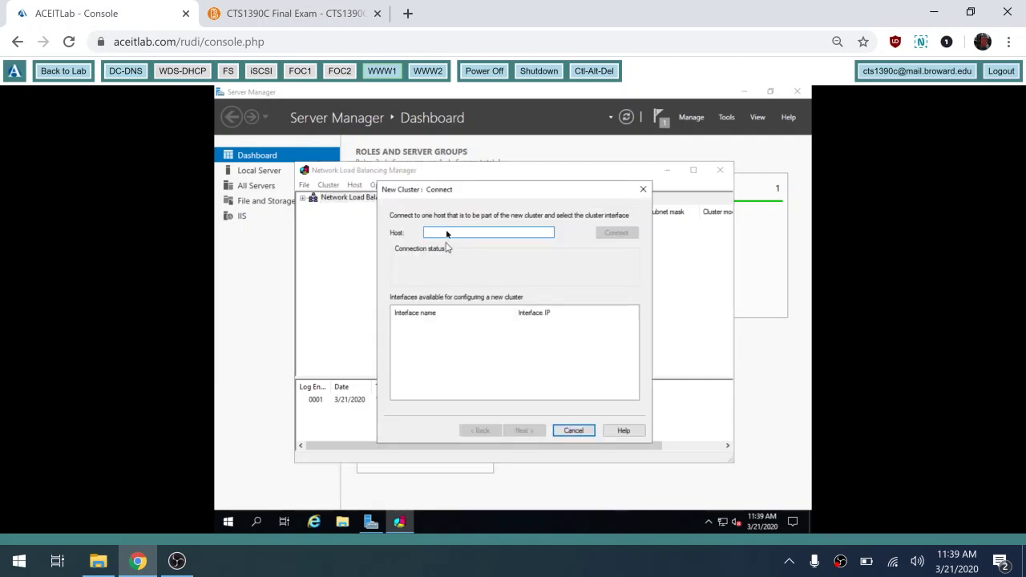
type("ww")
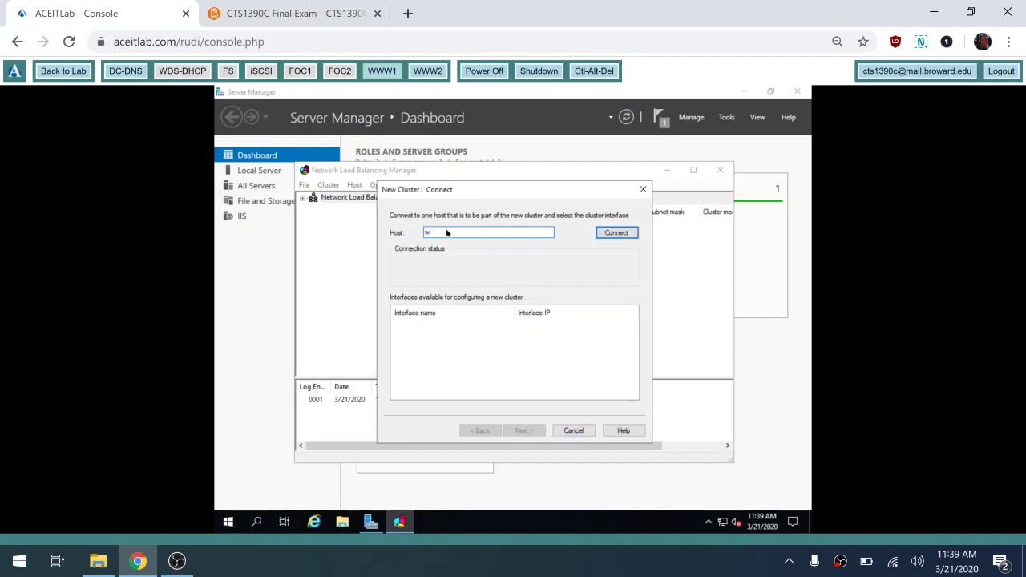
type("w1.")
left_click(617, 233)
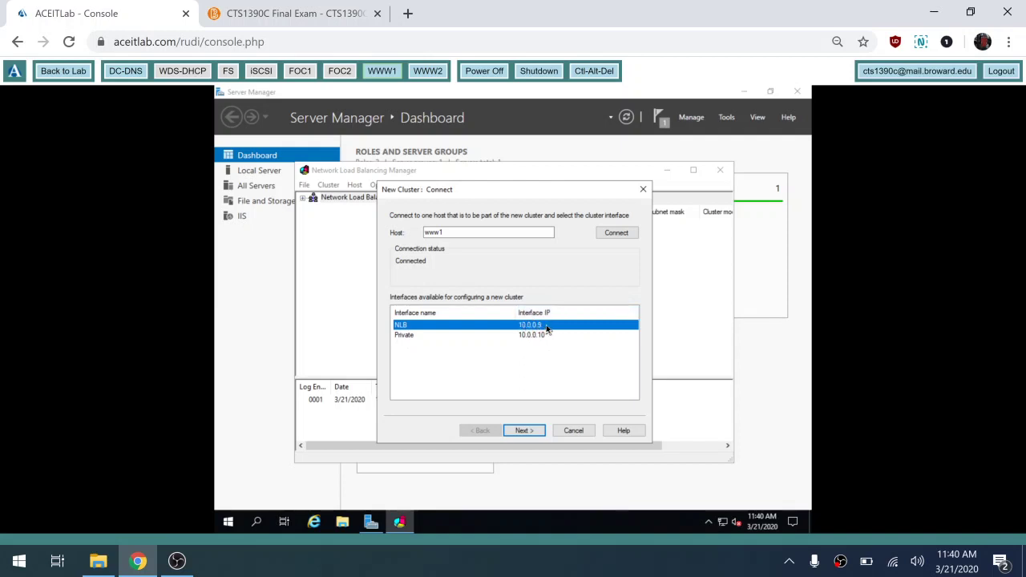
- Keep www1's NLB interface and default host parameters (priority 1, dedicated IP 10.0.0.9)
left_click(524, 431)
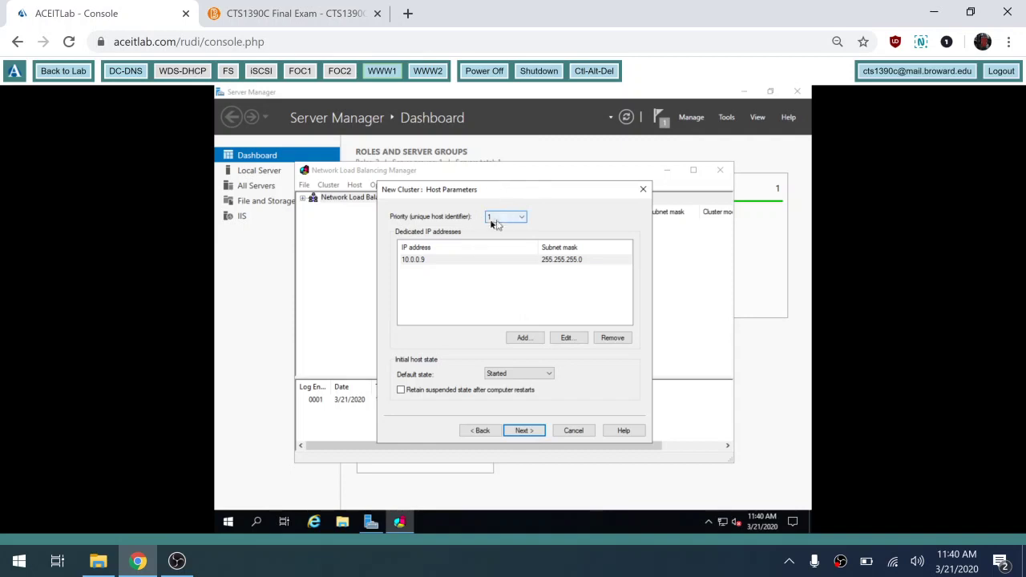
left_click(524, 429)
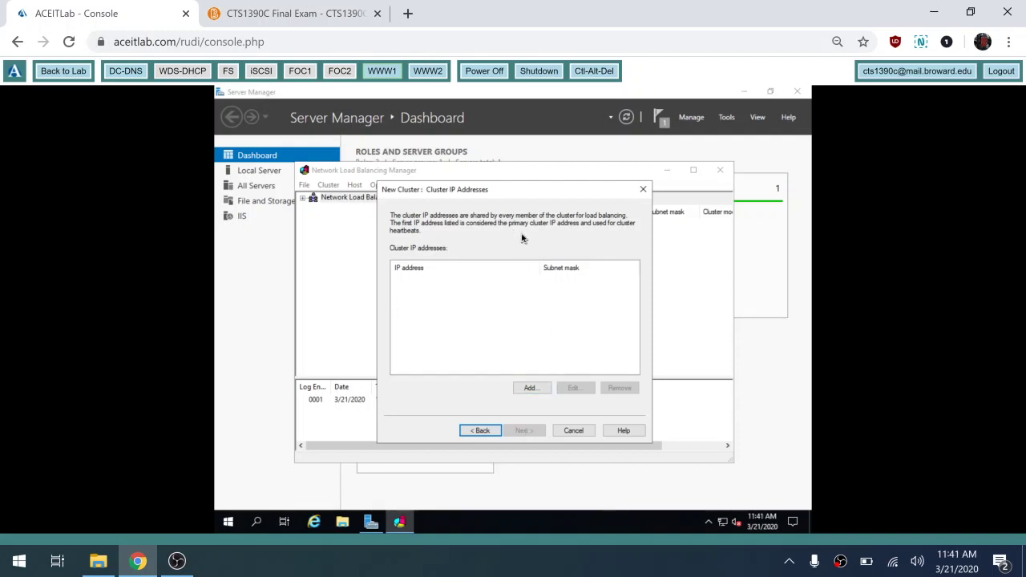
- Add cluster IP 10.0.0.100 with subnet mask 255.255.255.0, then continue to cluster parameters
left_click(529, 389)
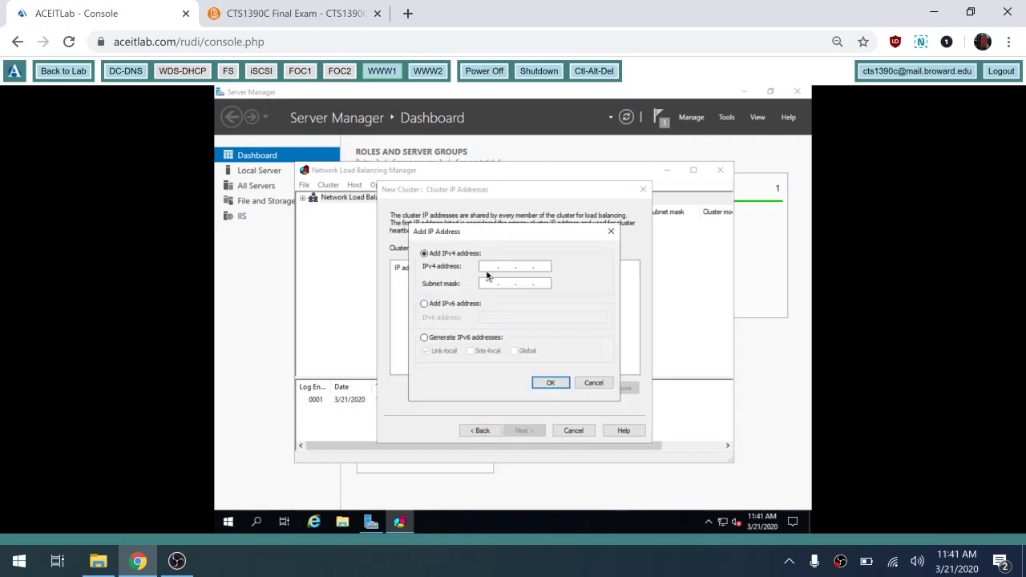
type("10 . 0 . 0 . 100")
key("Tab")
type("255 . 255 . 255 . 0")
left_click(549, 384)
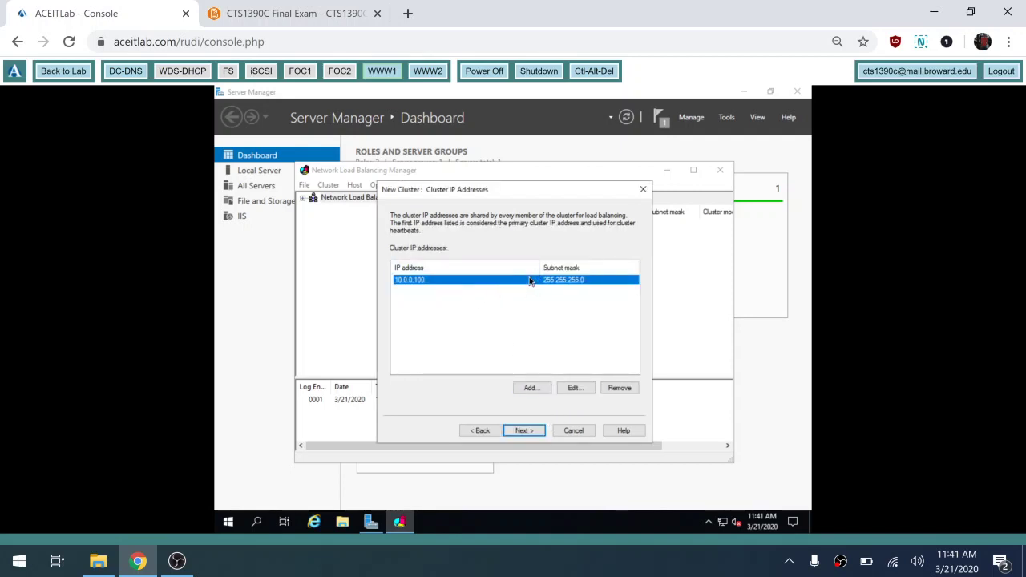
left_click(529, 433)
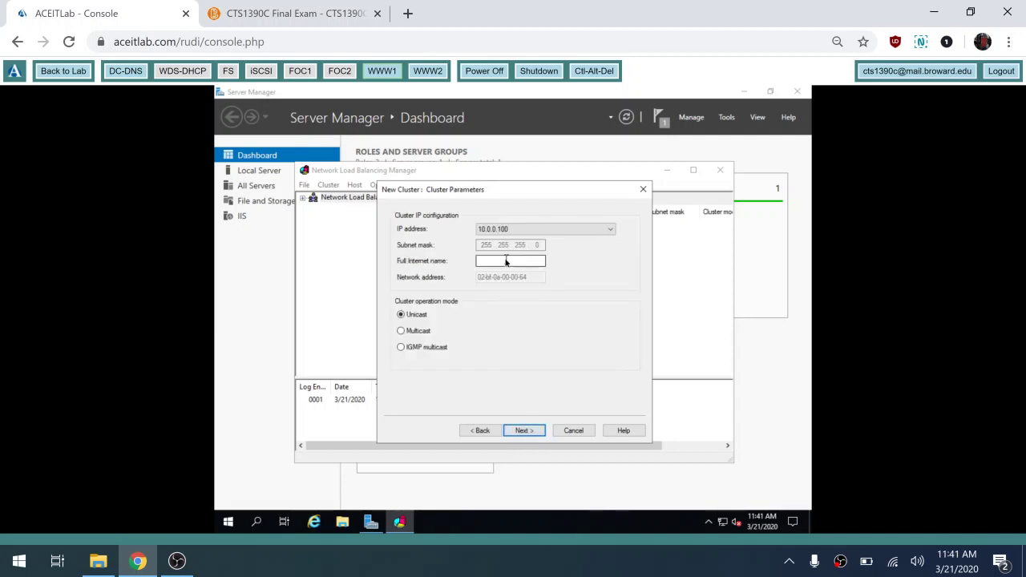
left_click(506, 262)
type("www.contoso.com")
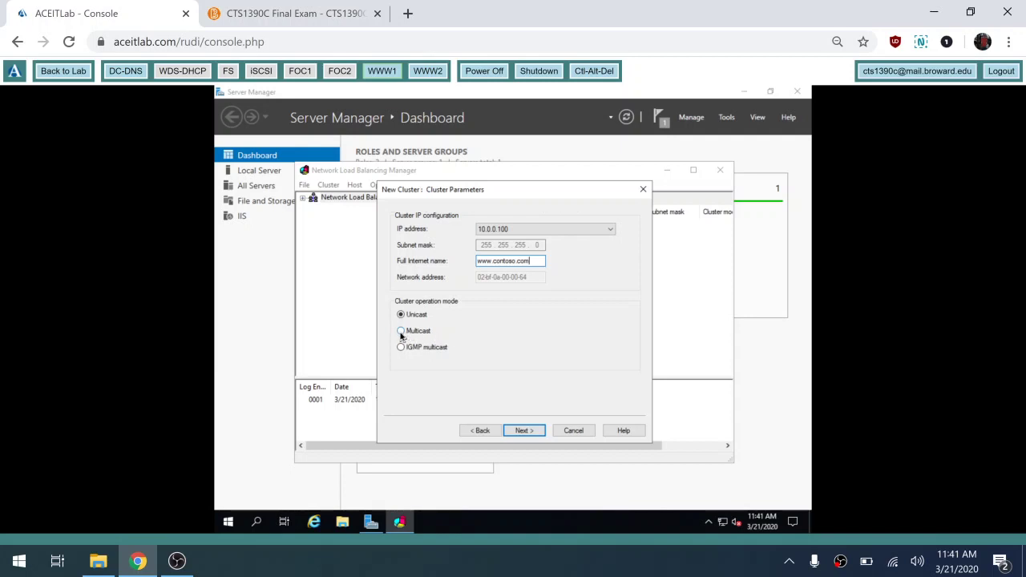
left_click(401, 332)
left_click(522, 432)
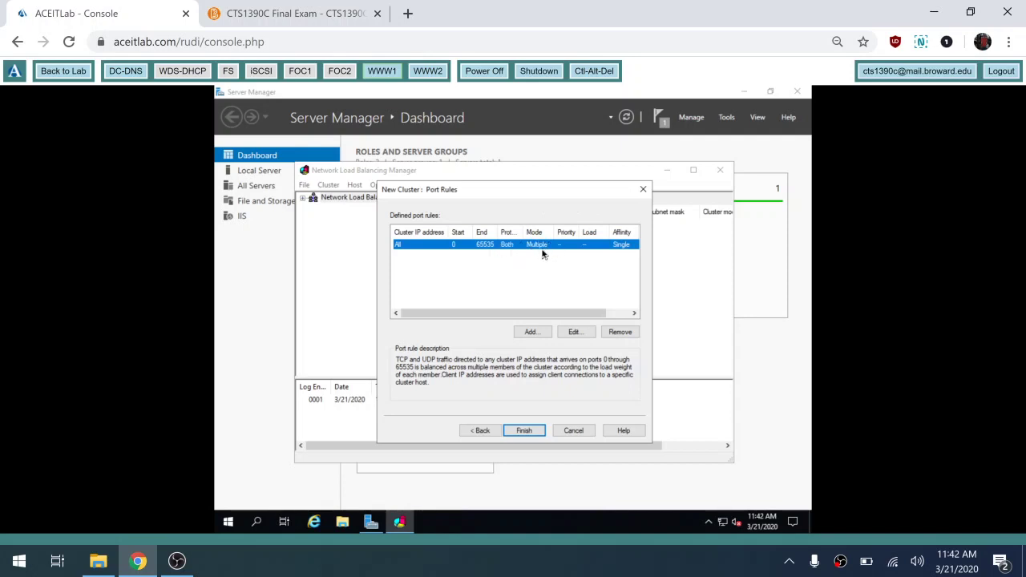
left_click(575, 333)
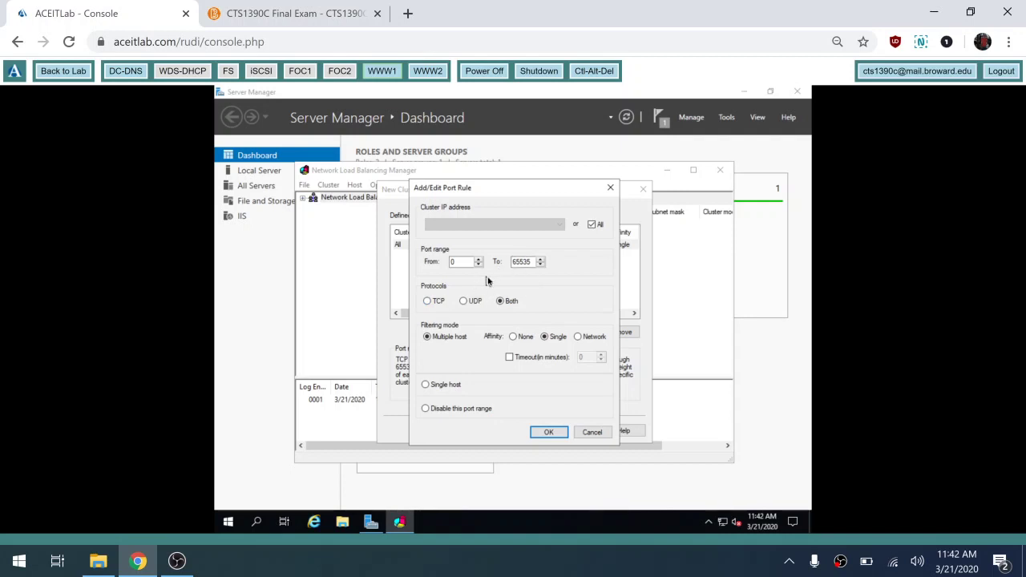
left_click(589, 434)
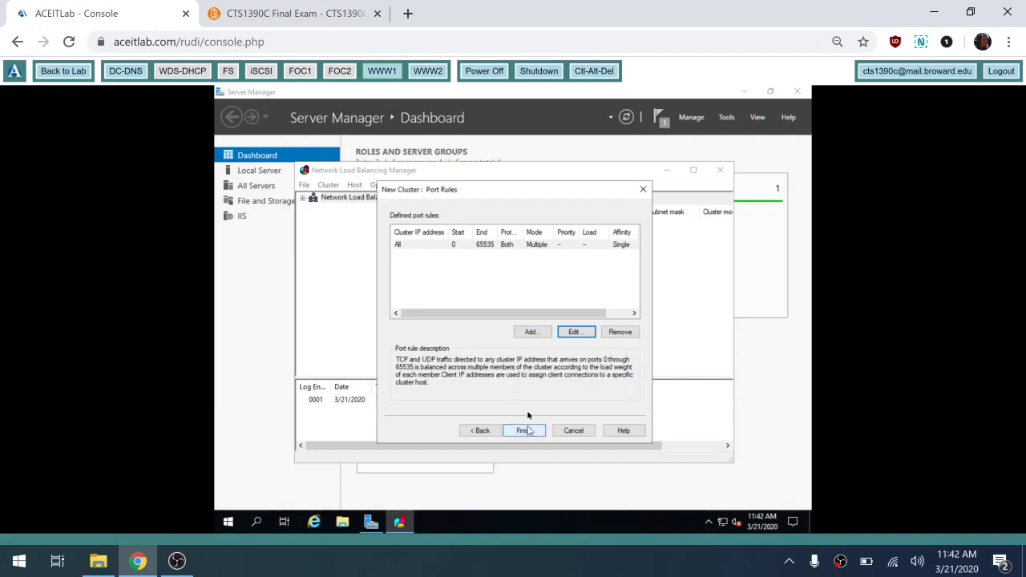
left_click(526, 432)
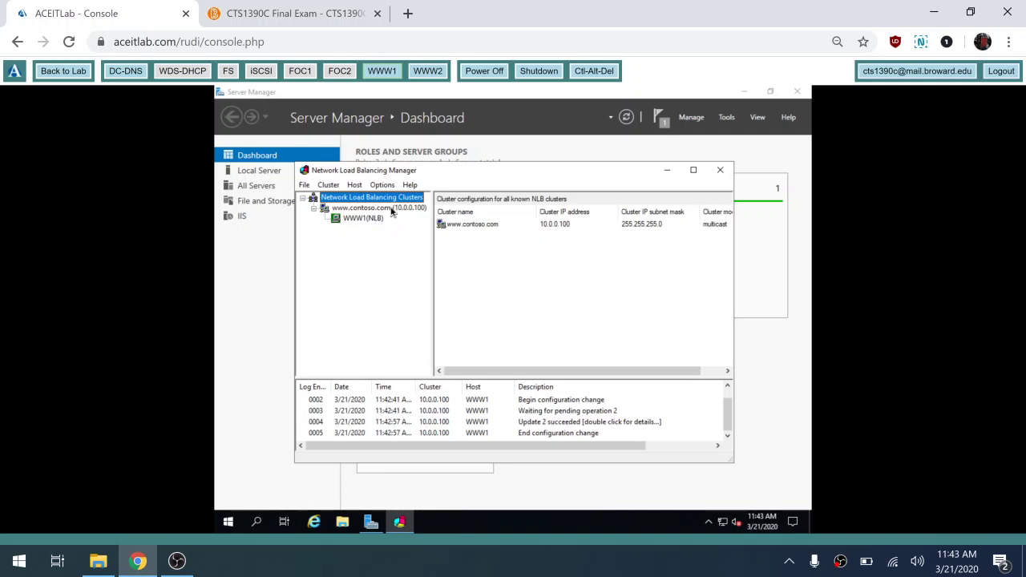
- In Server Manager, open WWW1's NLB adapter status and check its address details
left_click(281, 462)
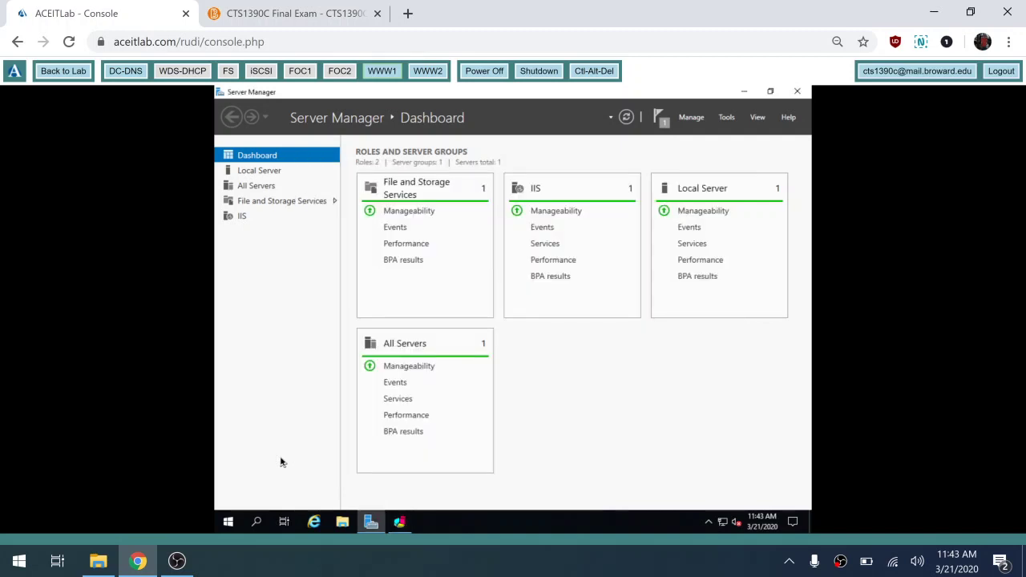
left_click(273, 172)
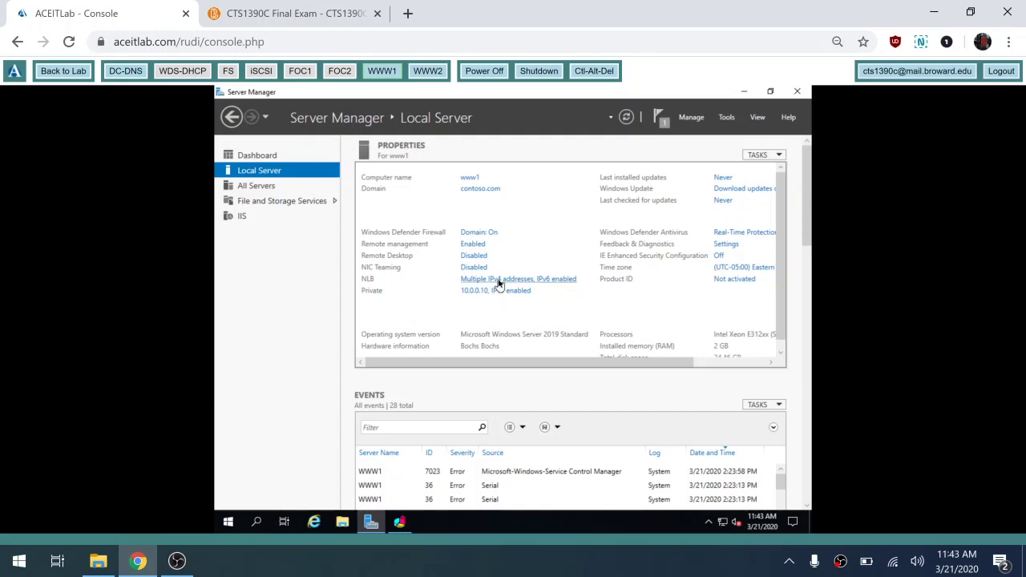
left_click(498, 283)
left_click(360, 214)
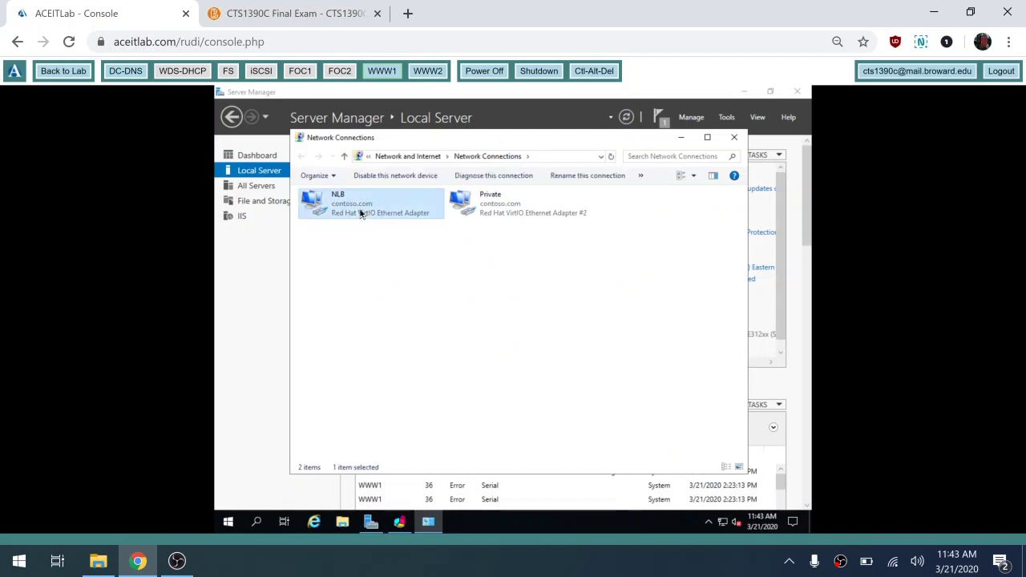
double_click(360, 214)
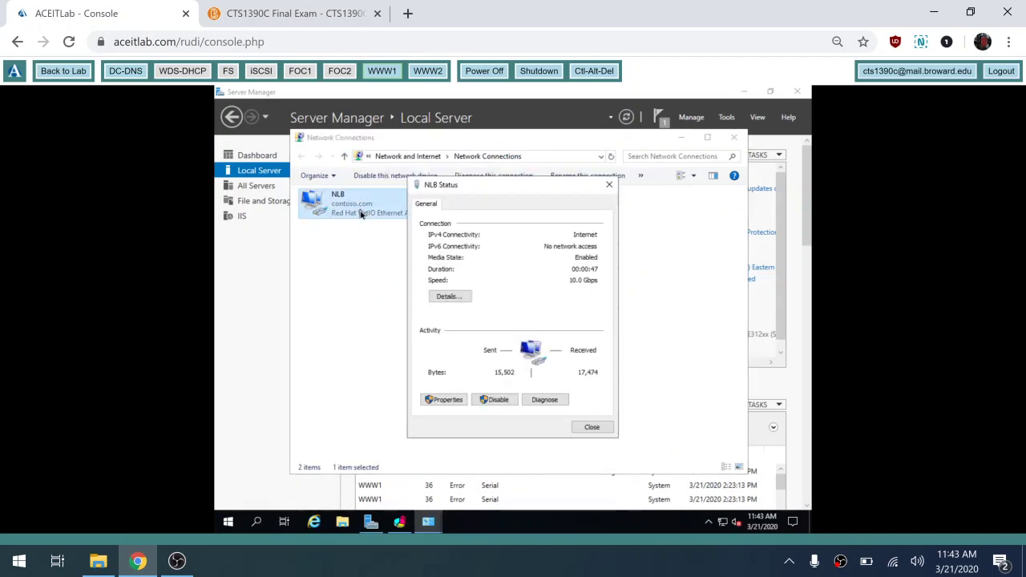
left_click(450, 298)
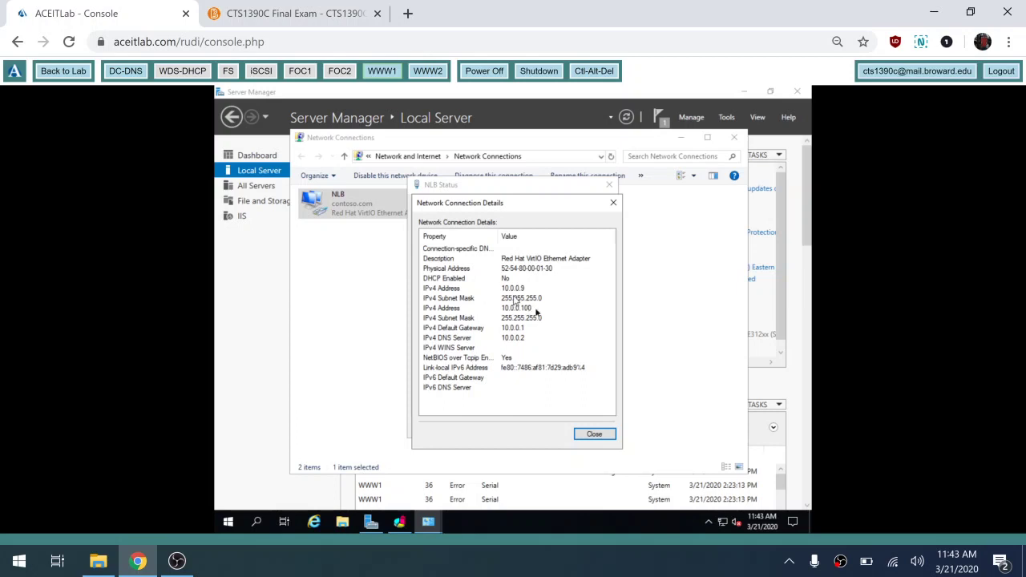
left_click(594, 434)
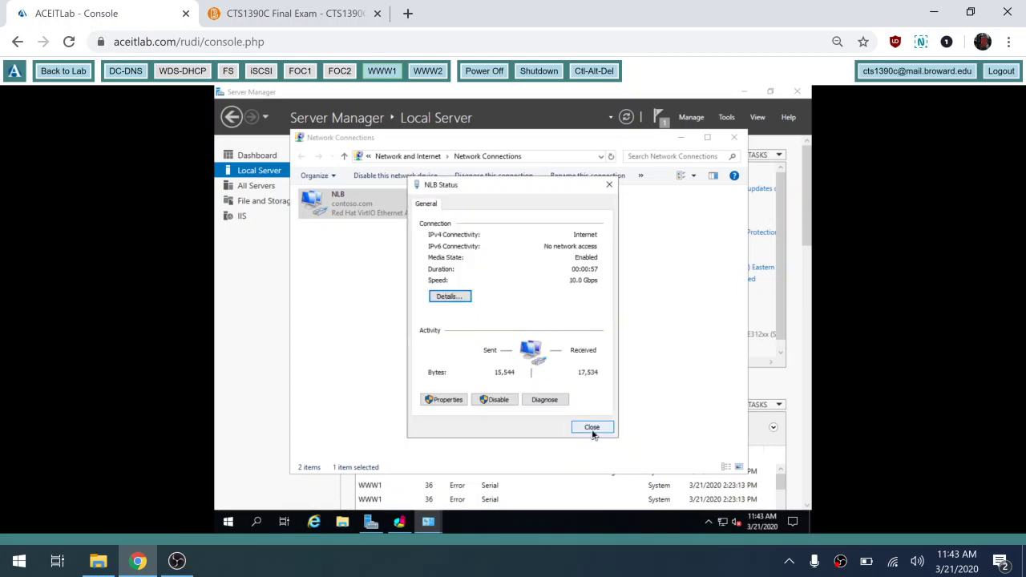
- Inspect the NLB adapter's properties and its advanced IPv4 address list
left_click(455, 399)
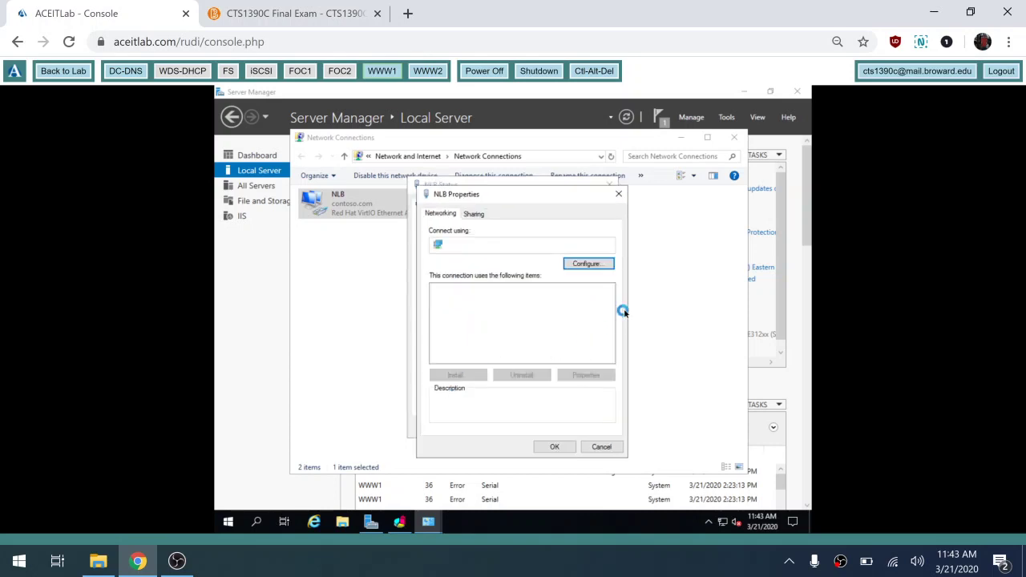
left_click_drag(612, 309, 610, 314)
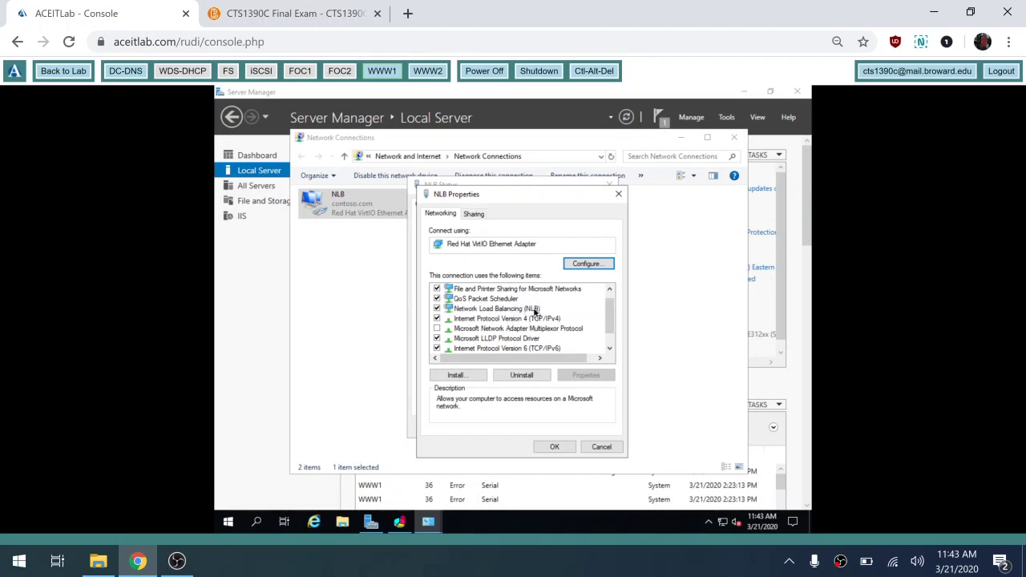
left_click(602, 453)
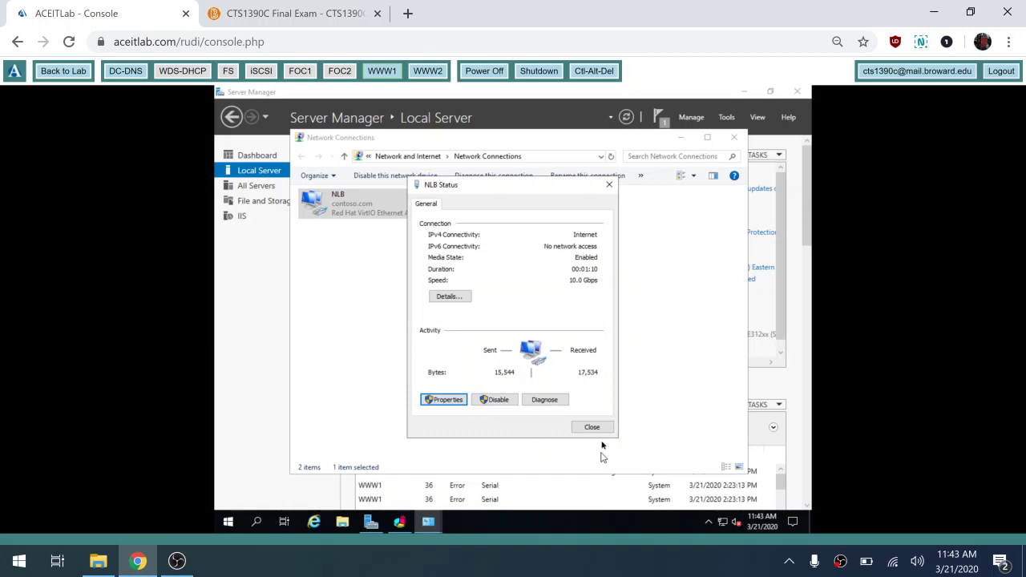
left_click(454, 400)
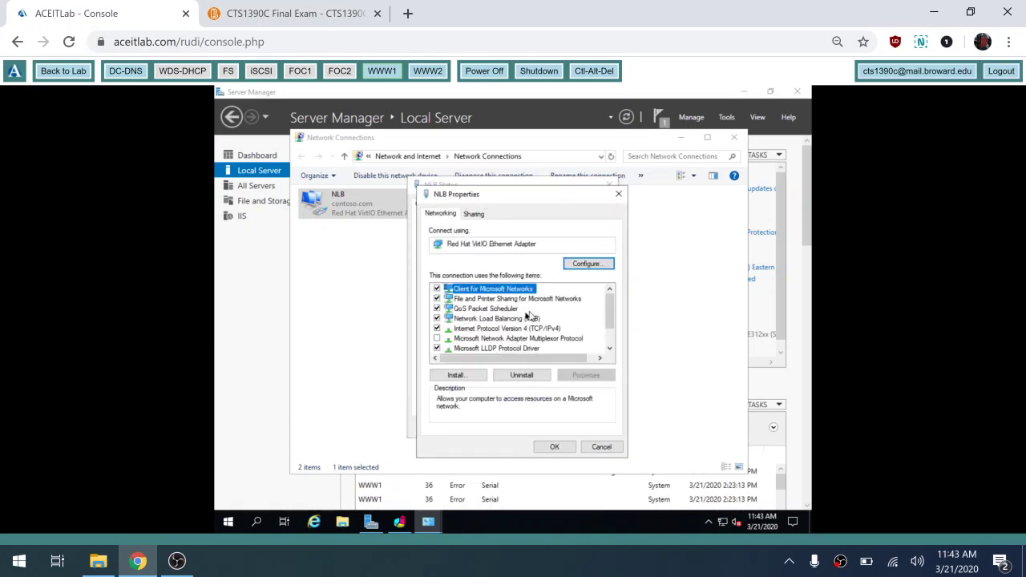
left_click(526, 319)
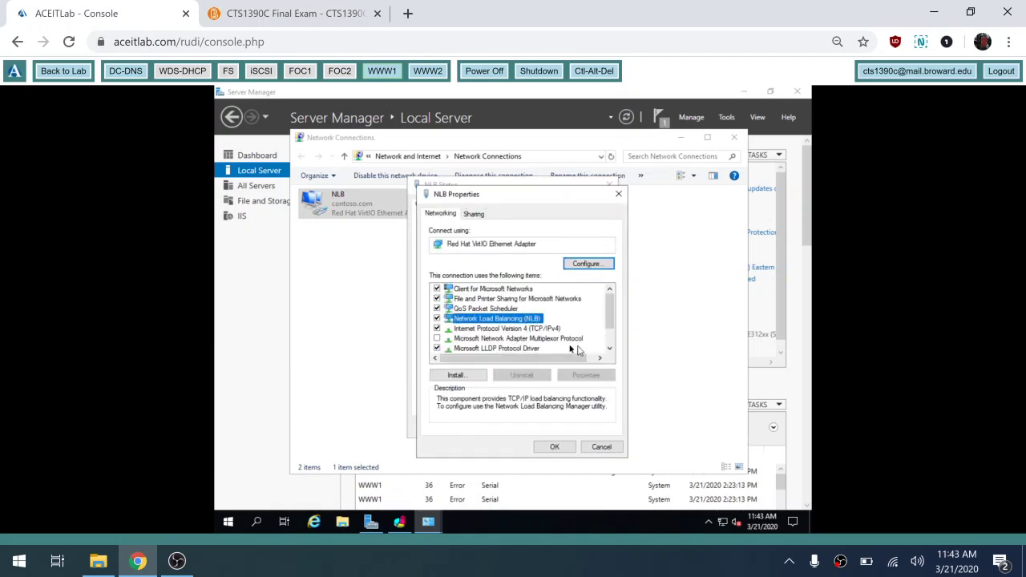
left_click(551, 328)
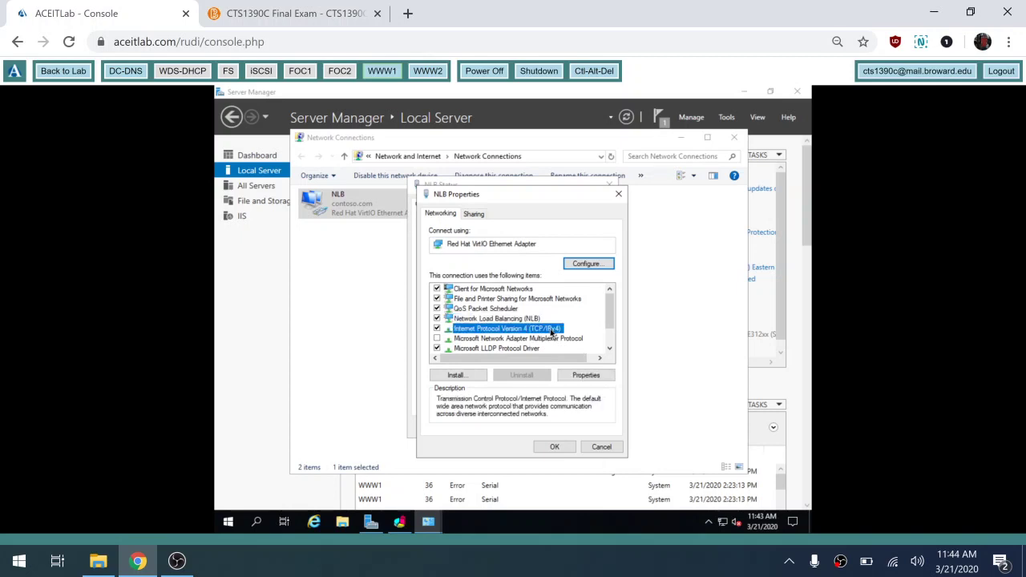
left_click(600, 378)
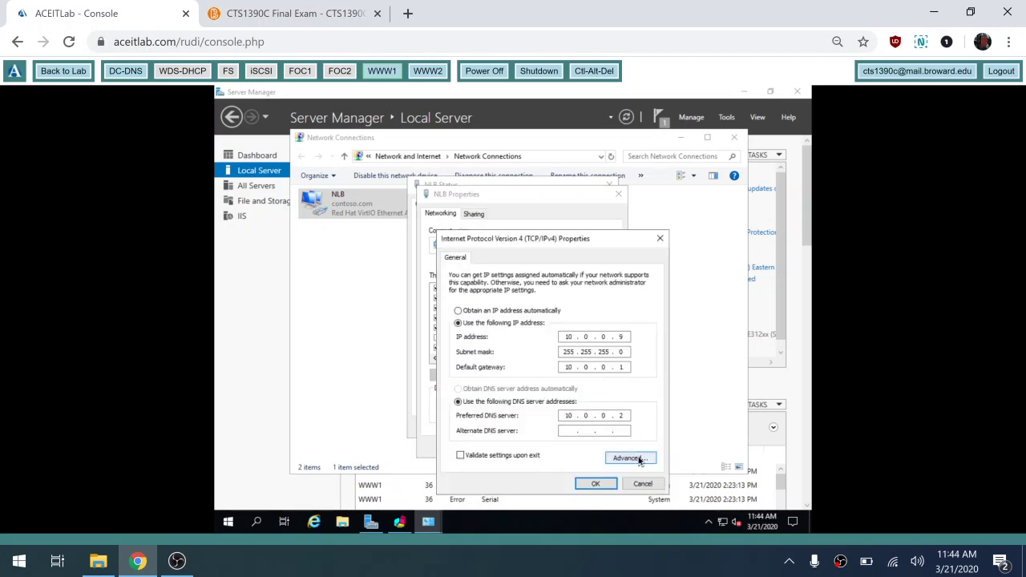
left_click(638, 459)
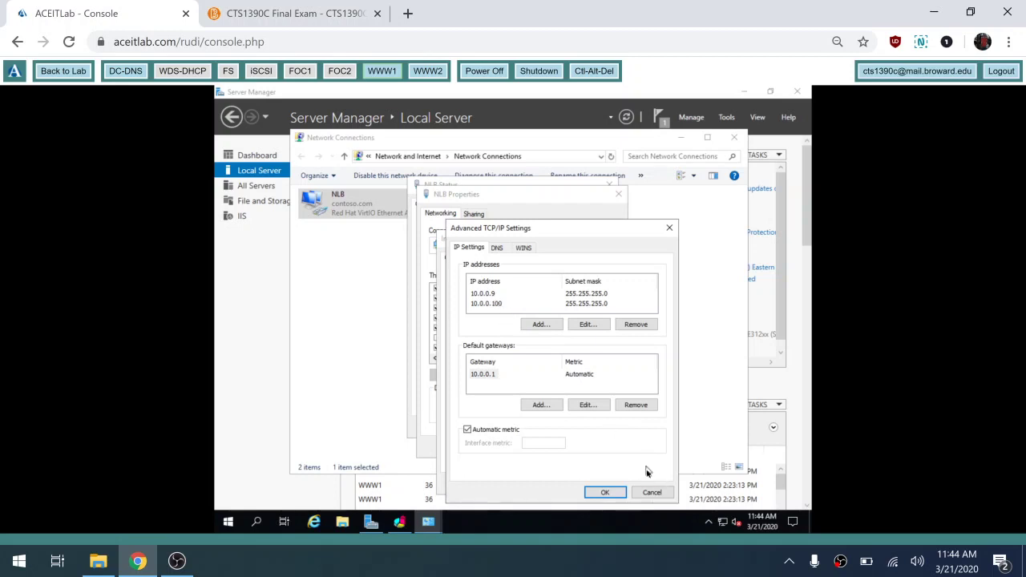
- Close the adapter dialogs and the Network Connections window without changes
left_click(653, 493)
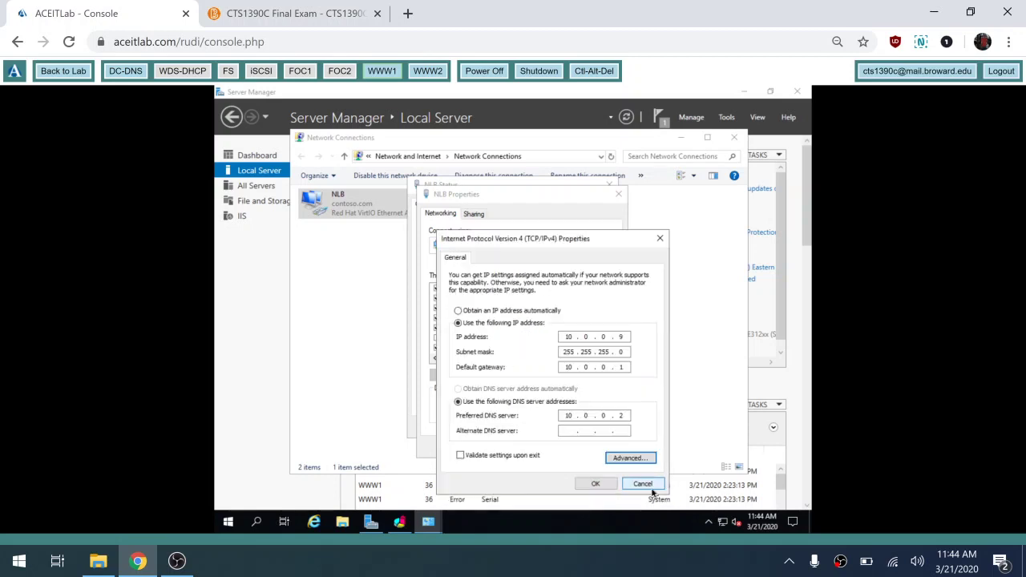
left_click(646, 485)
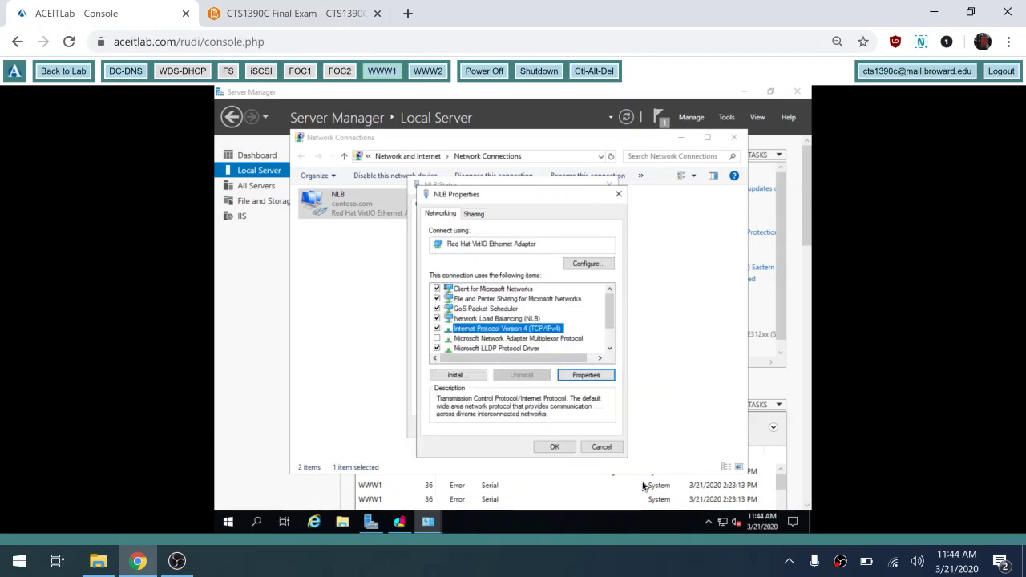
left_click(607, 447)
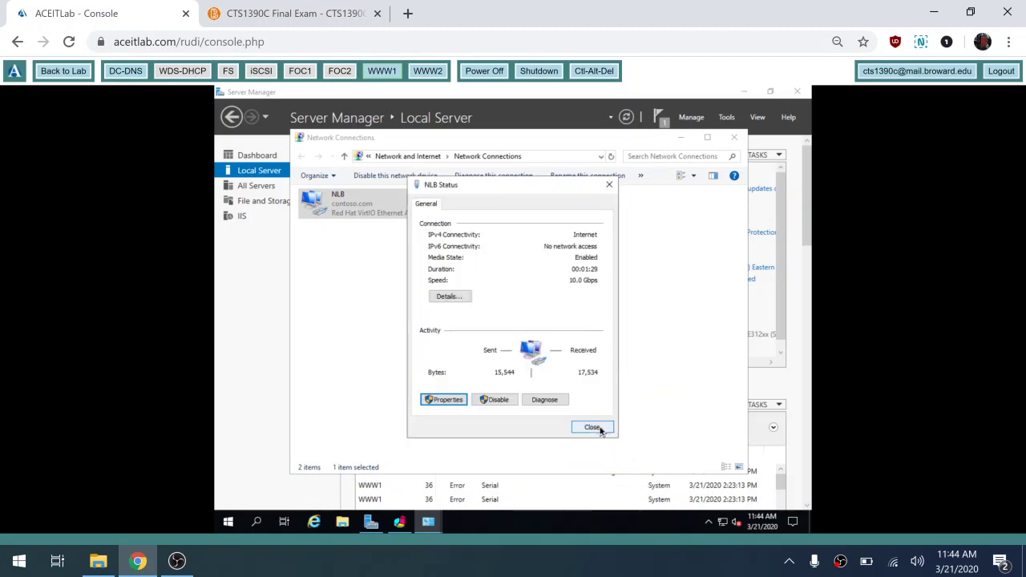
left_click(599, 427)
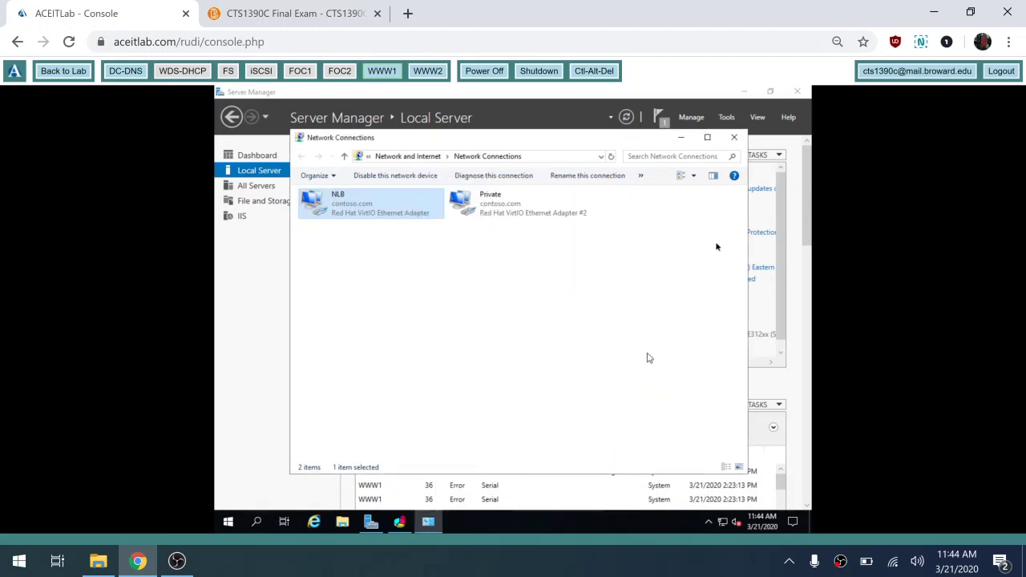
left_click(738, 138)
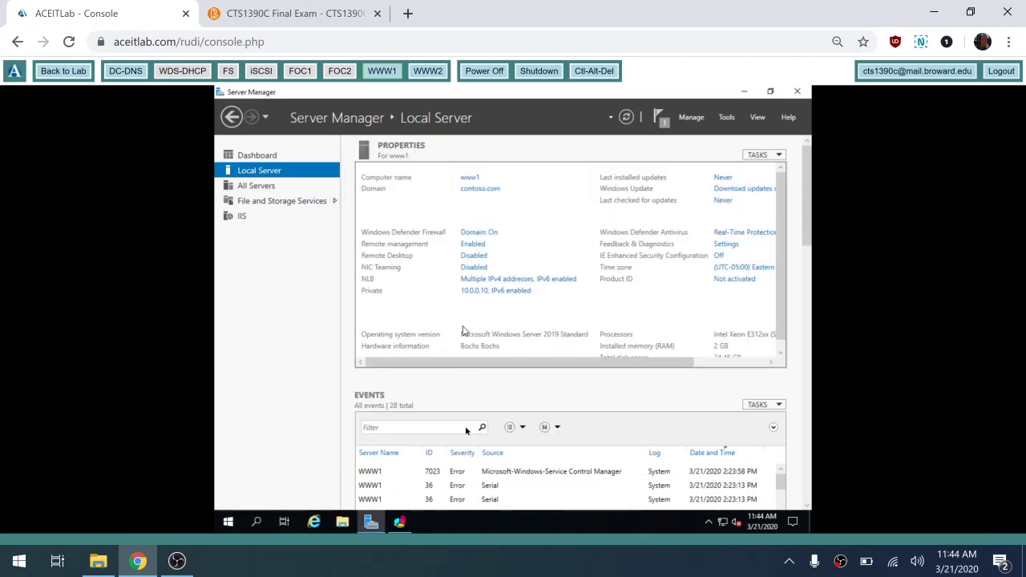
left_click(399, 525)
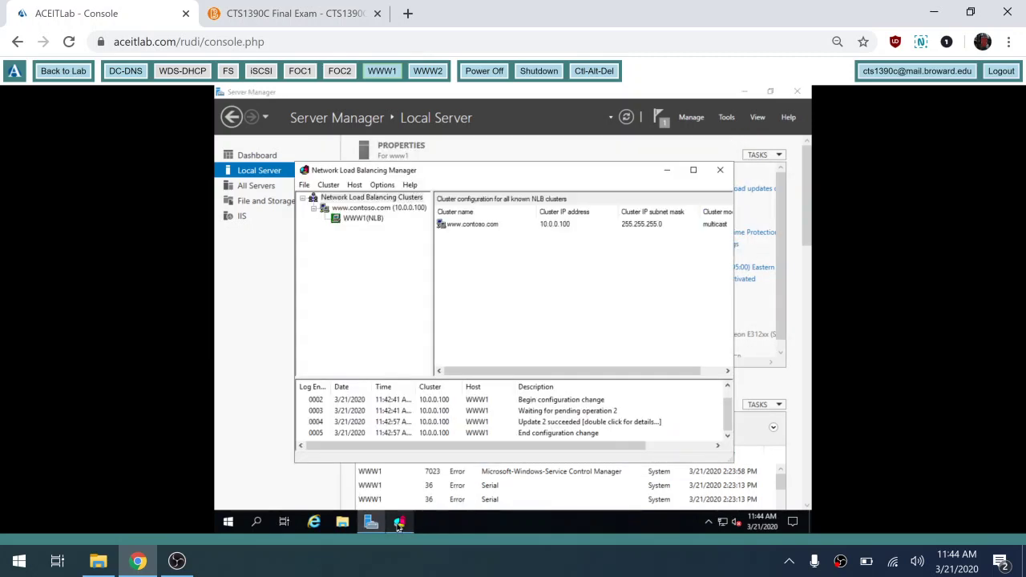
left_click(403, 209)
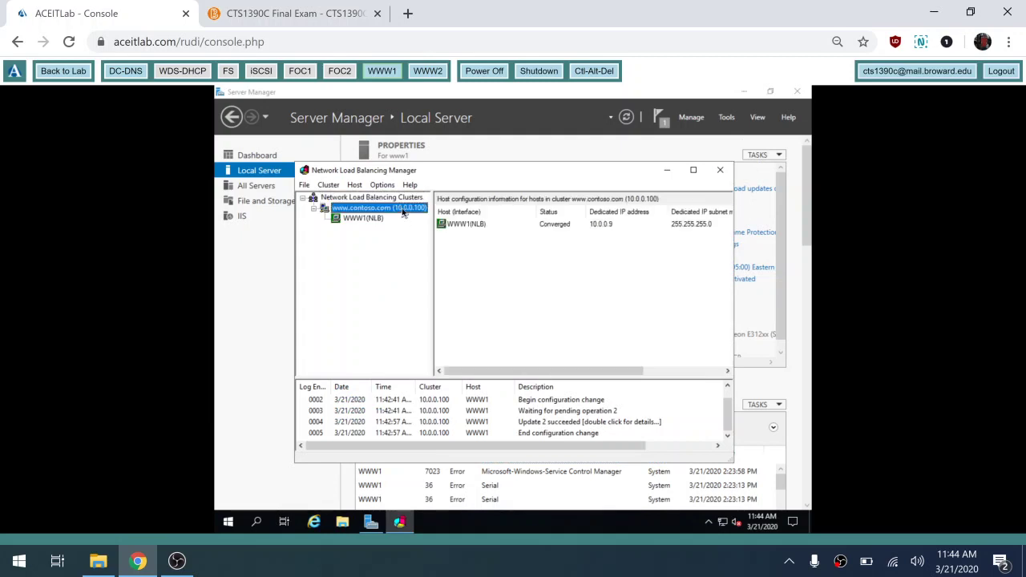
right_click(403, 210)
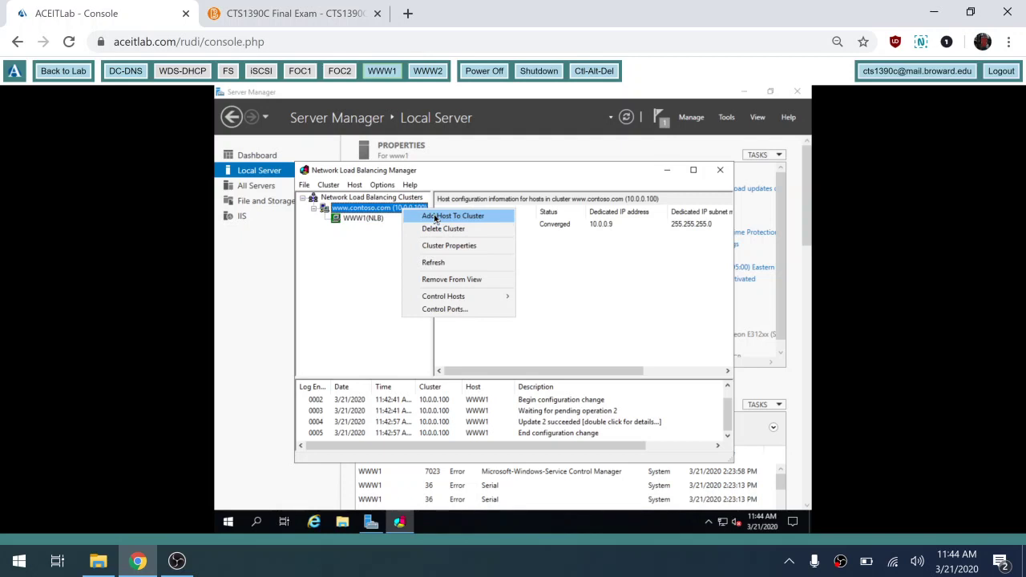
left_click(435, 218)
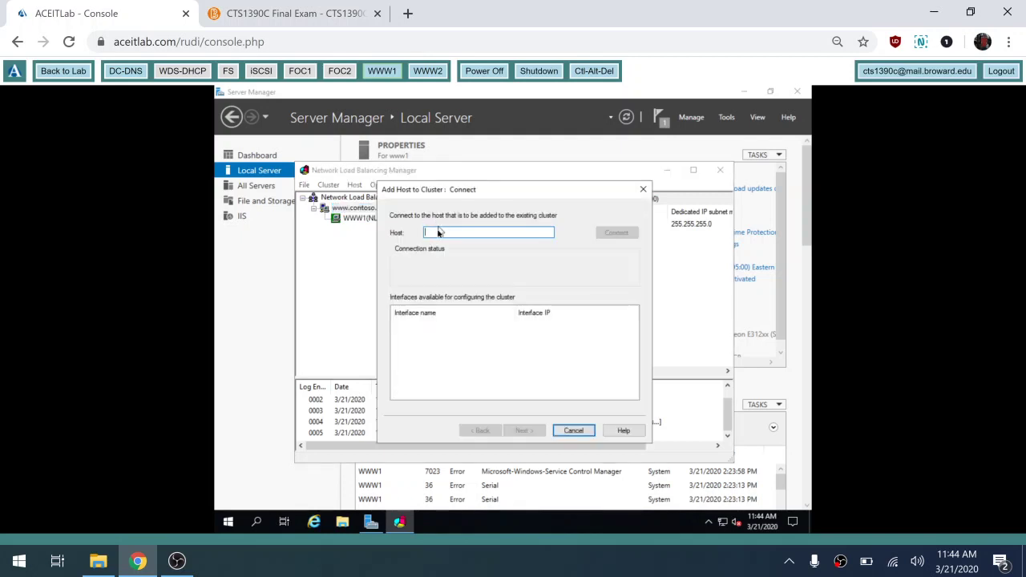
type("ww")
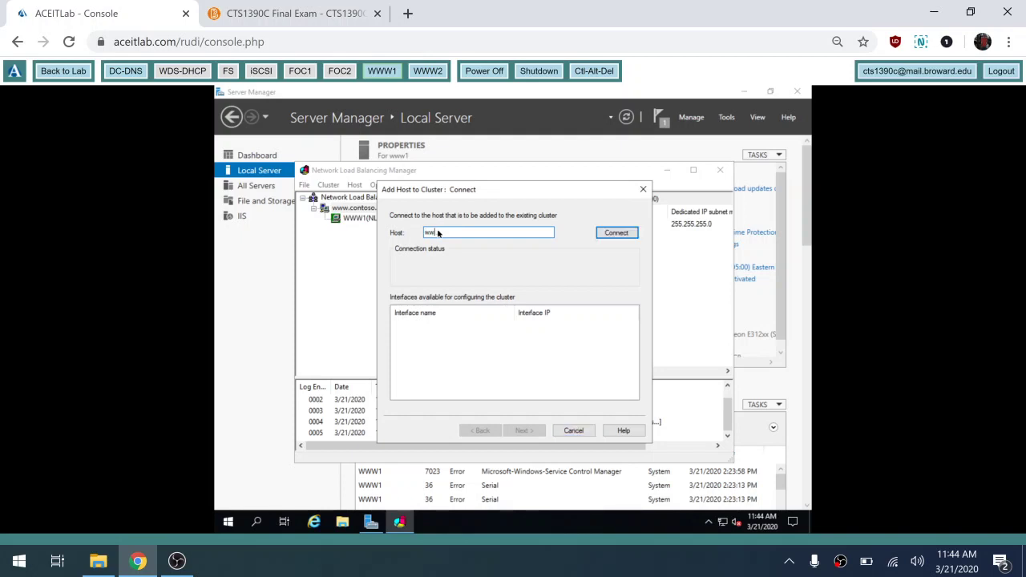
type("w2")
type("toso.com")
key("BackSpace")
key("BackSpace")
key("BackSpace")
- Connect to www2 and keep its NLB interface 10.0.0.11 selected
left_click(618, 233)
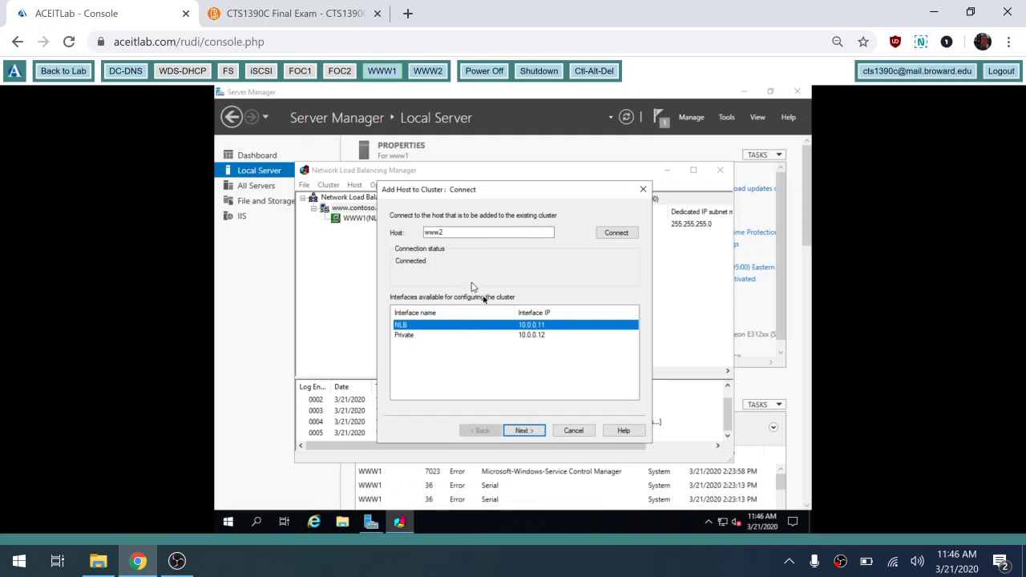
left_click(533, 434)
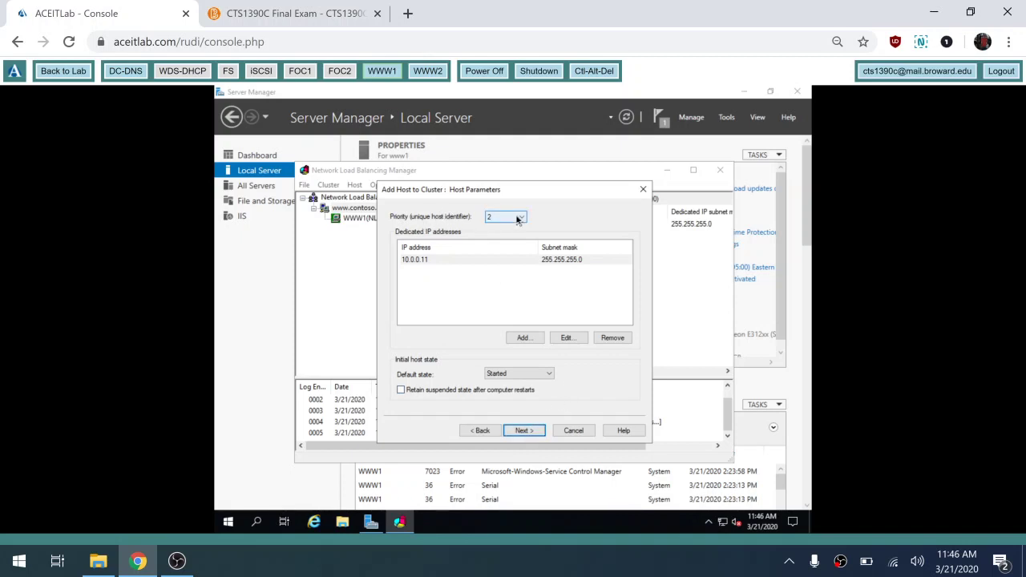
- Accept www2's default host parameters and port rules, then close NLB Manager once converged
left_click(524, 431)
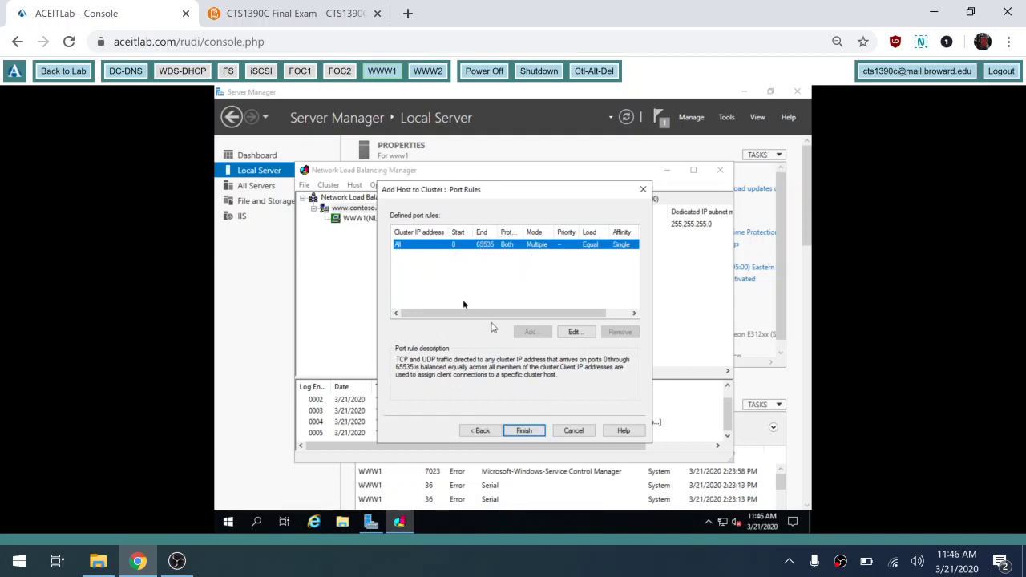
left_click(524, 430)
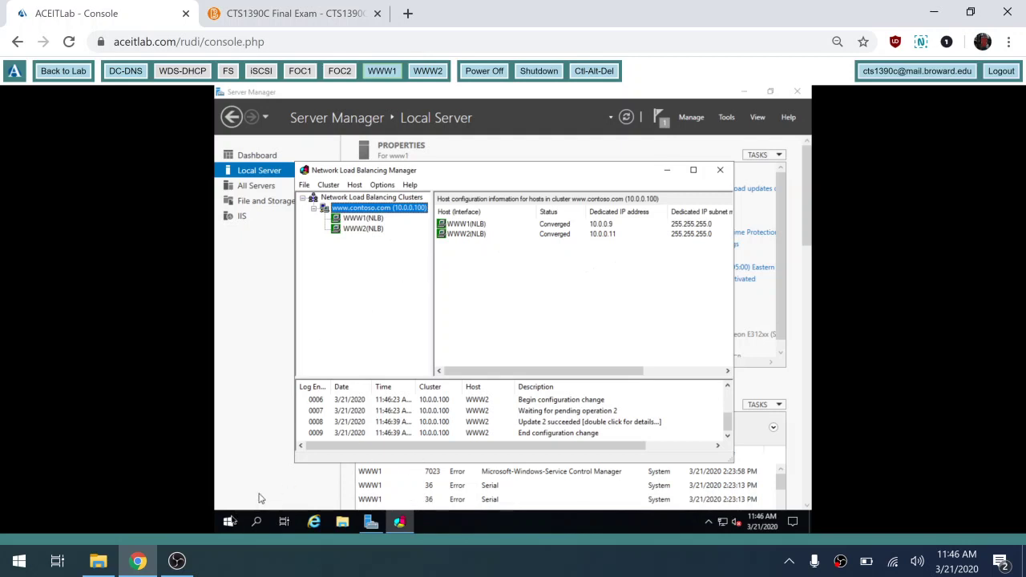
left_click(229, 522)
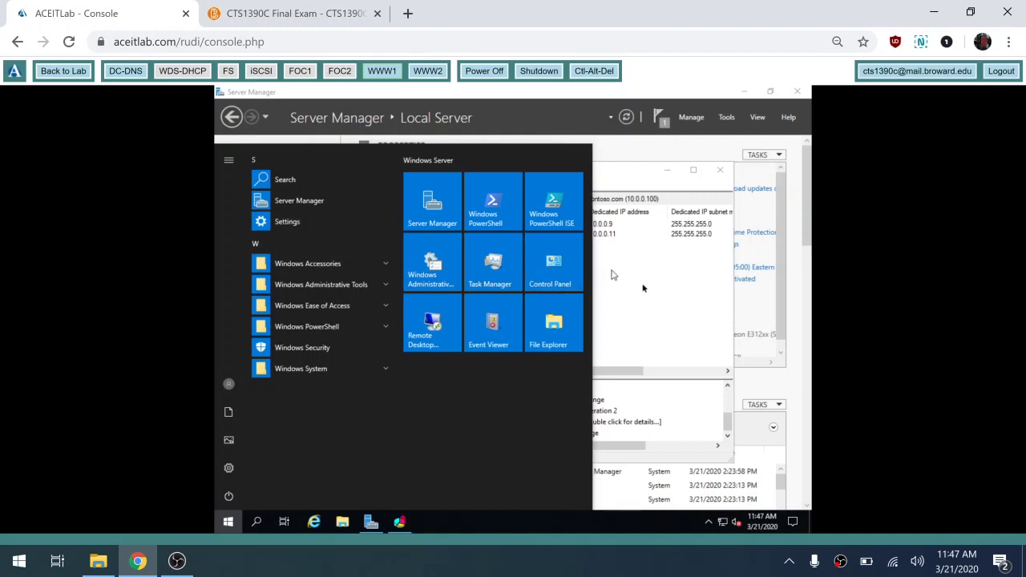
left_click(654, 295)
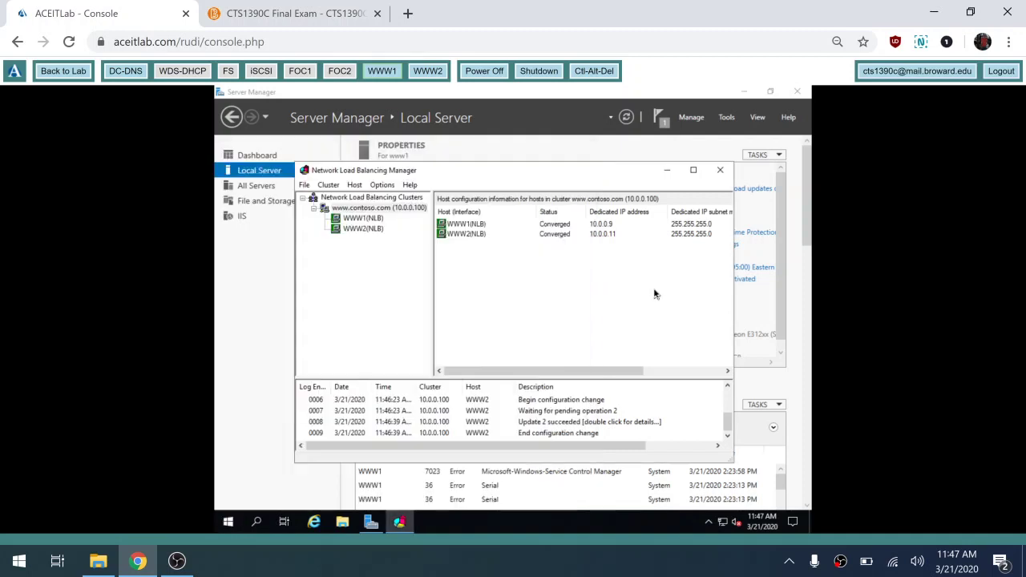
left_click(720, 170)
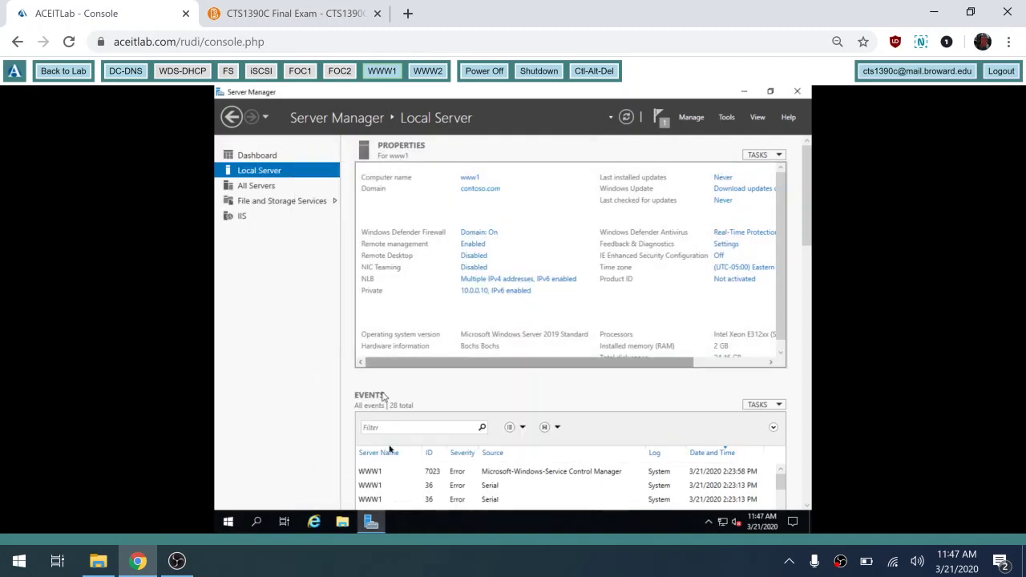
left_click(314, 522)
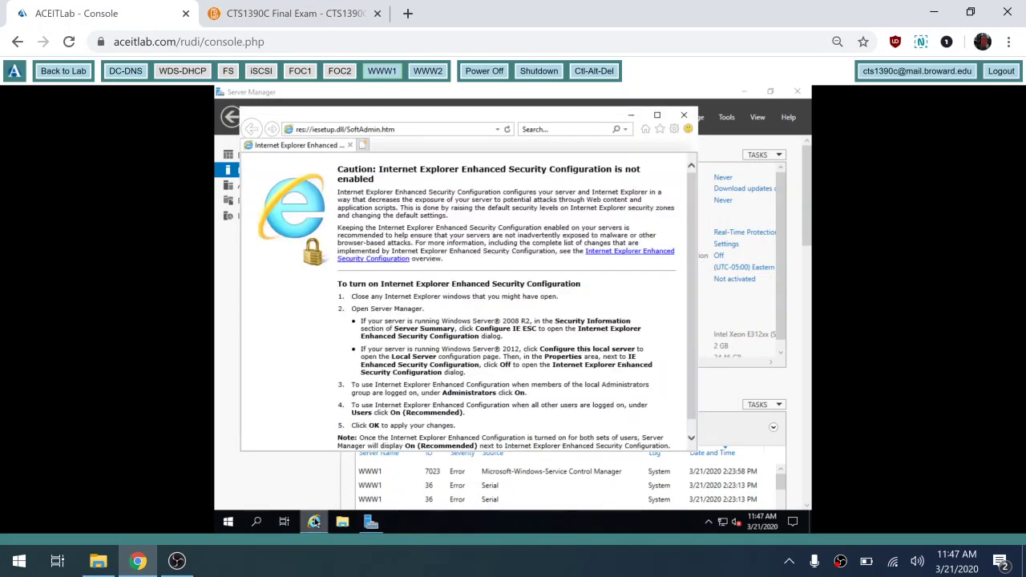
left_click(405, 130)
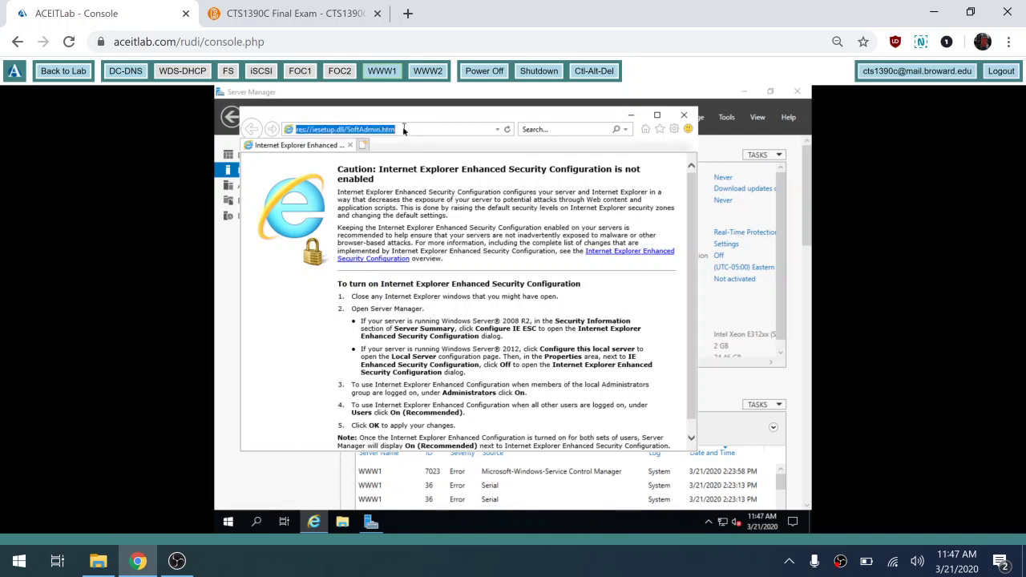
type("ww")
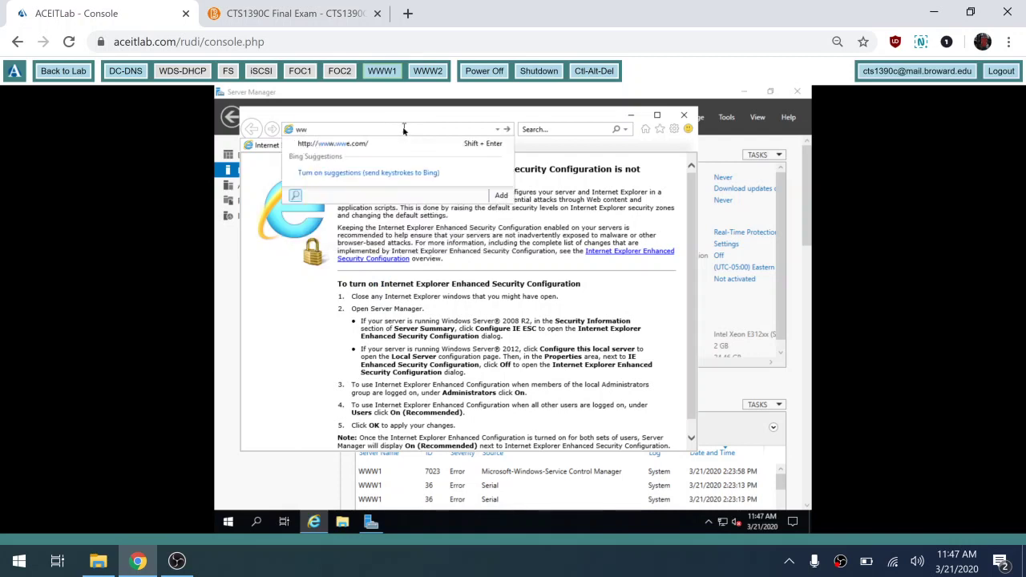
type("w.contoso.com")
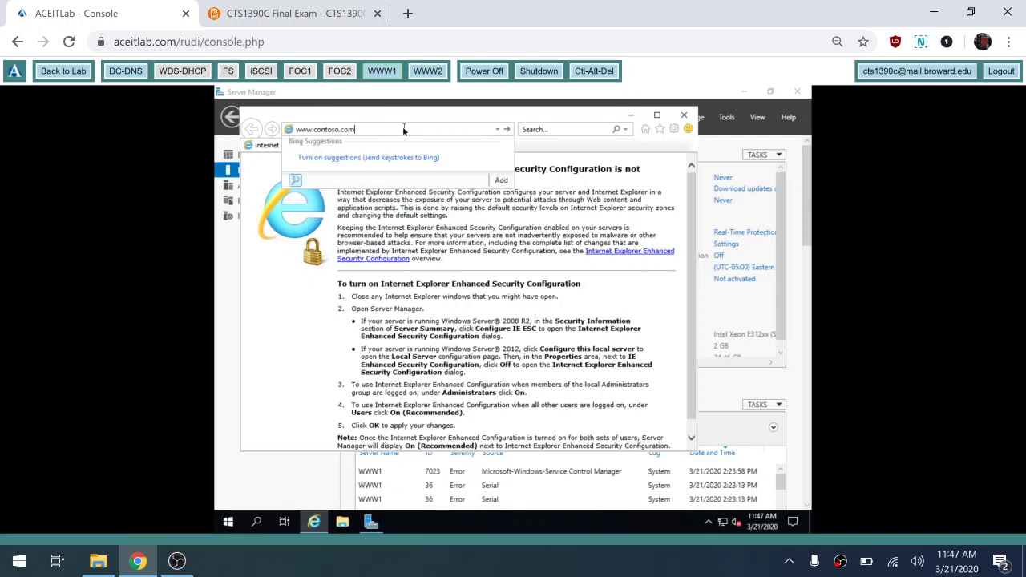
key("Return")
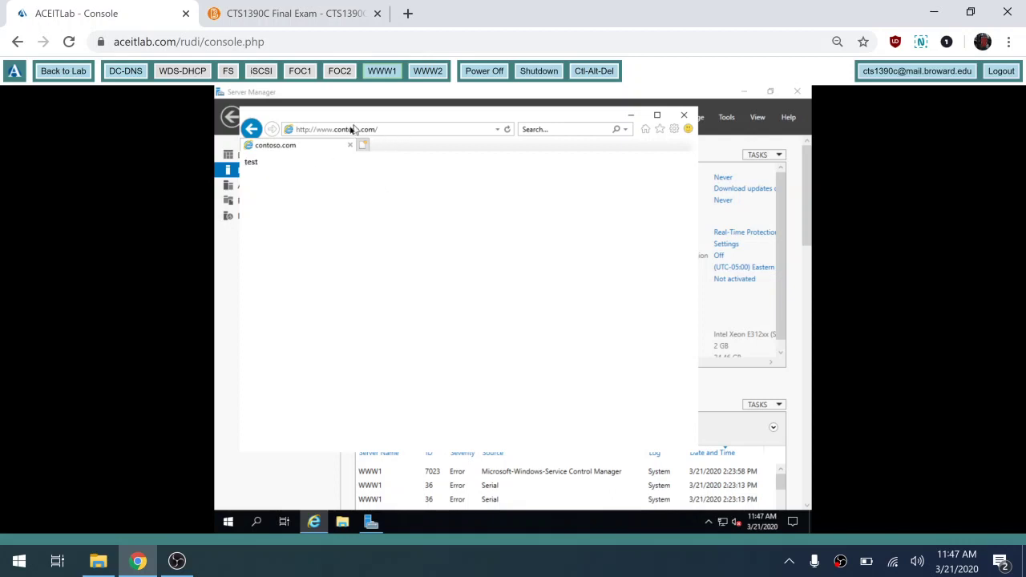
left_click(431, 74)
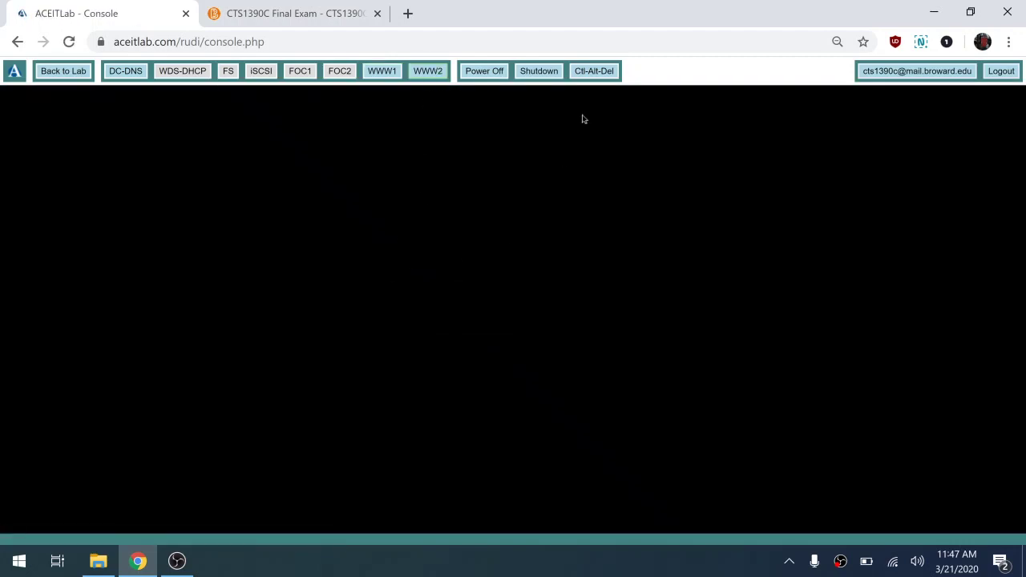
- Sign in to WWW2 with the administrator password
left_click(593, 72)
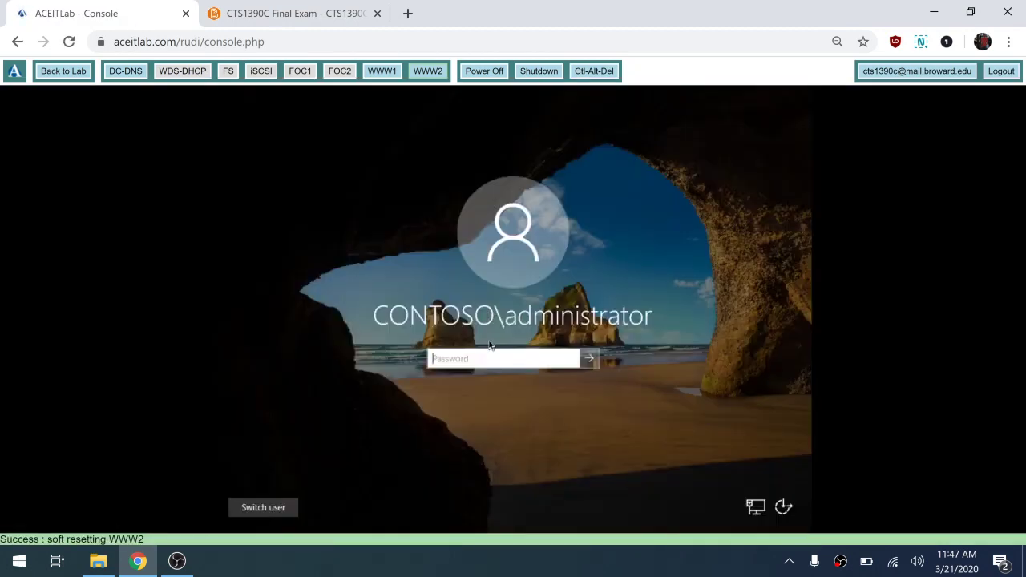
type("Pa$$w0rd")
key("Return")
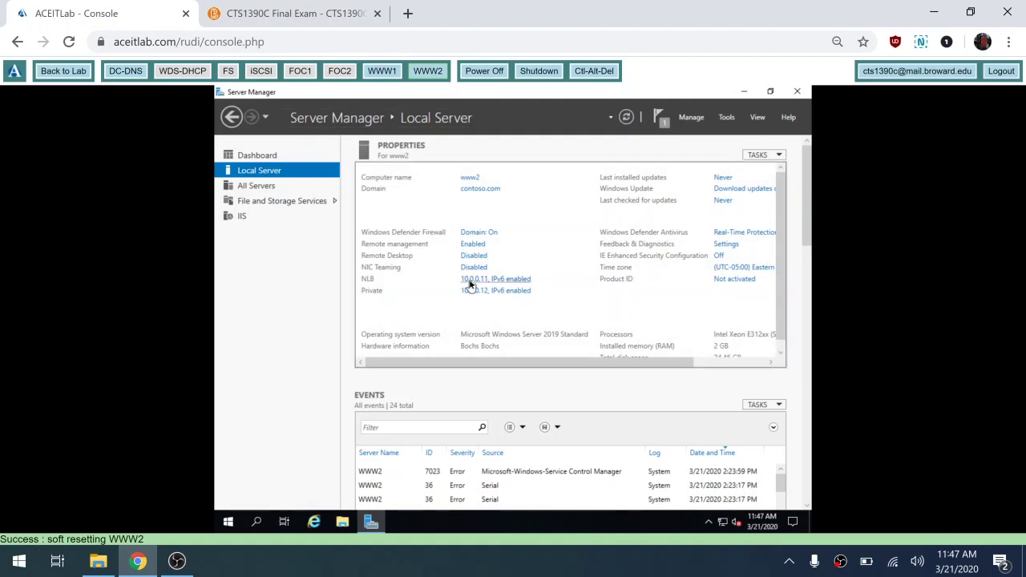
- Confirm WWW2's NLB adapter holds 10.0.0.11 and 10.0.0.100, then close the windows
left_click(471, 285)
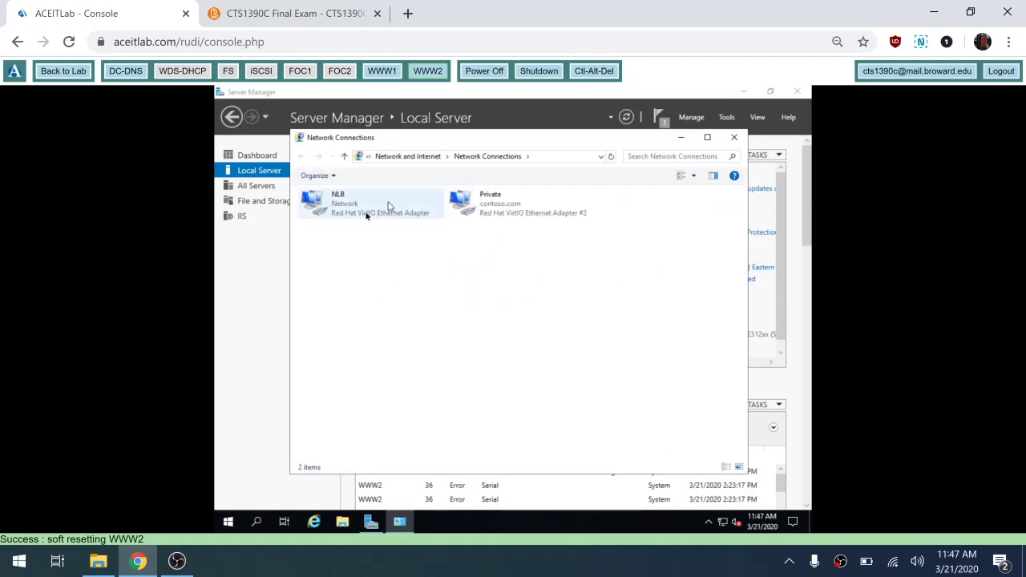
left_click(347, 210)
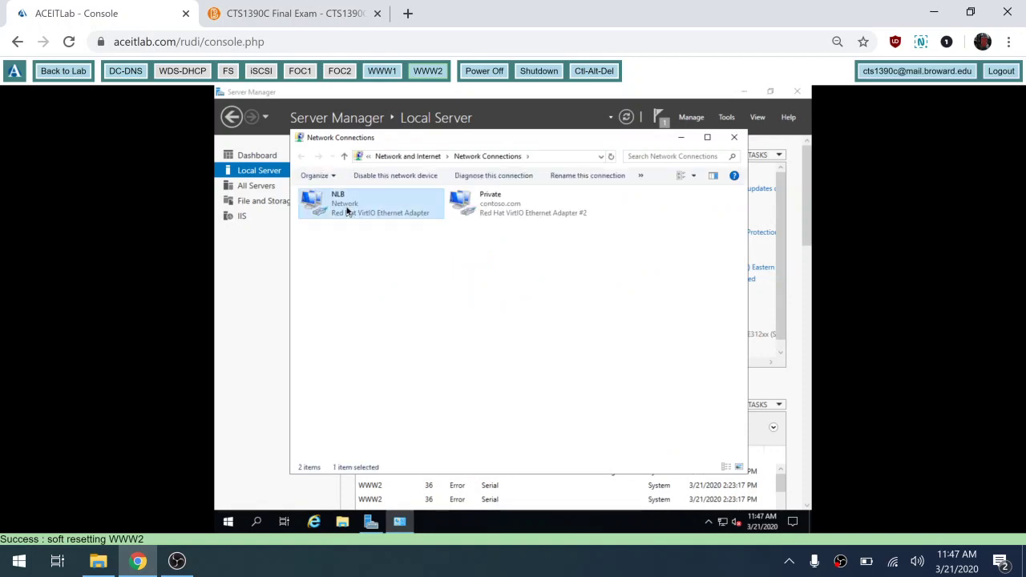
double_click(347, 211)
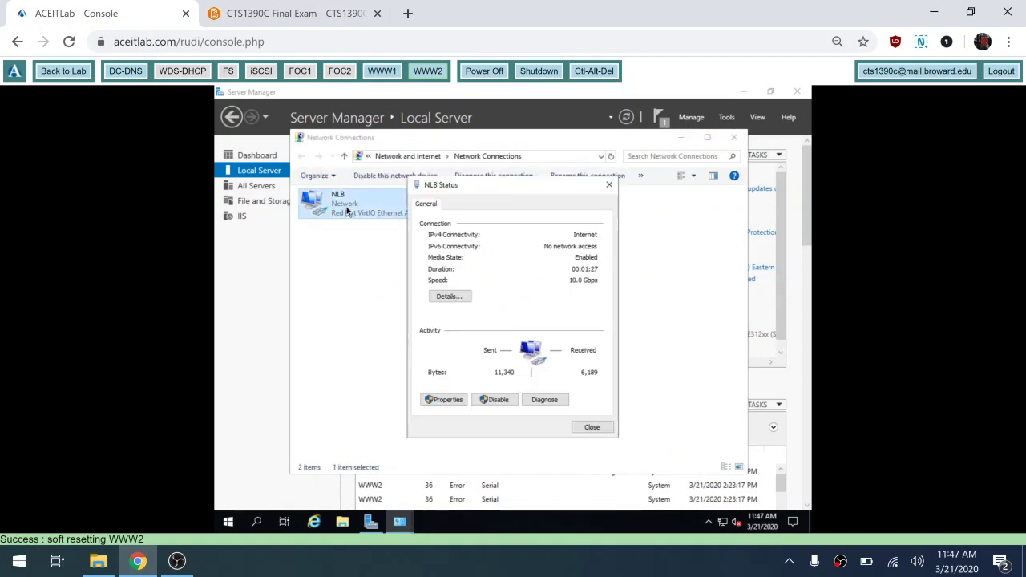
left_click(442, 294)
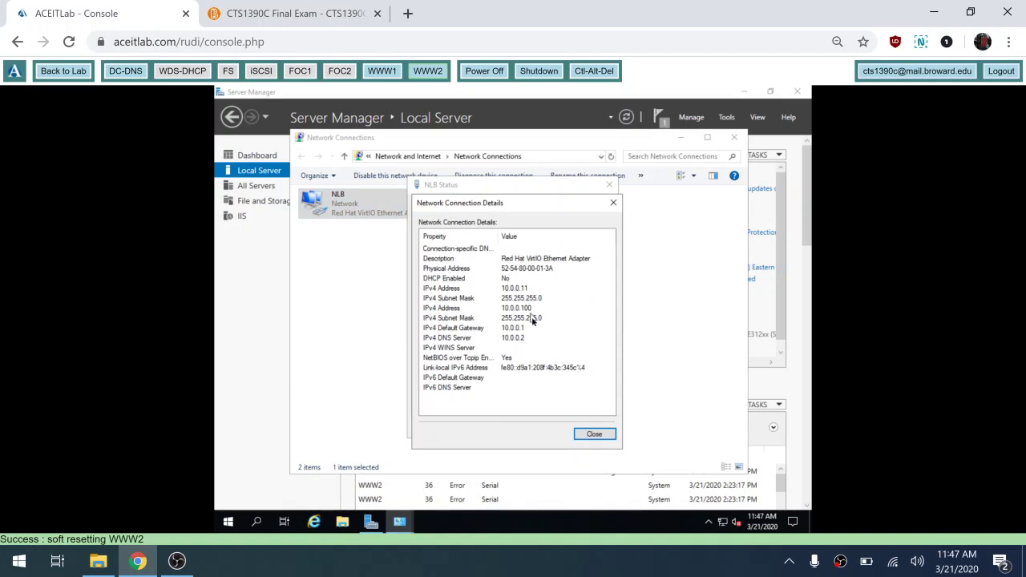
left_click(595, 434)
left_click(594, 428)
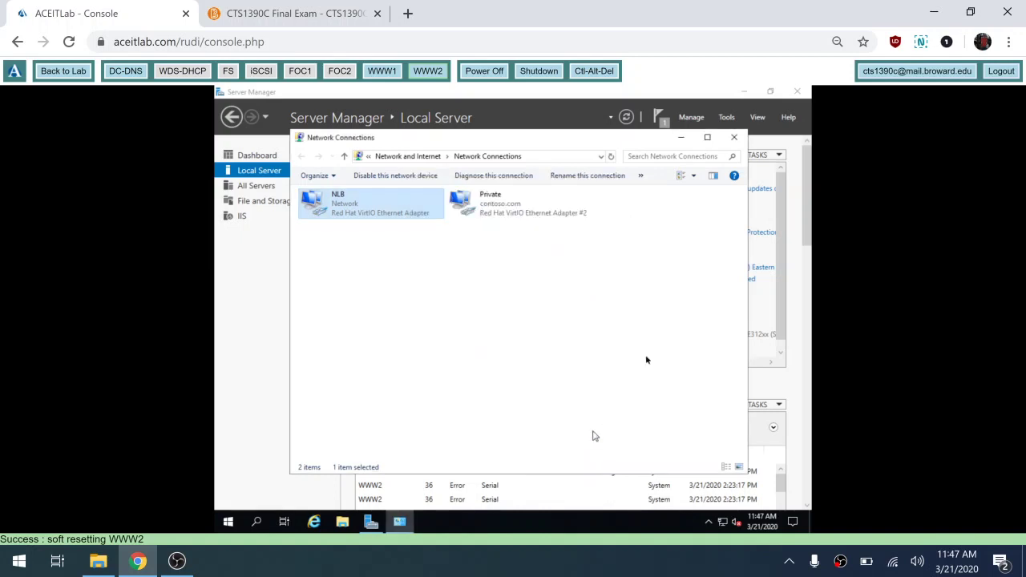
left_click(735, 138)
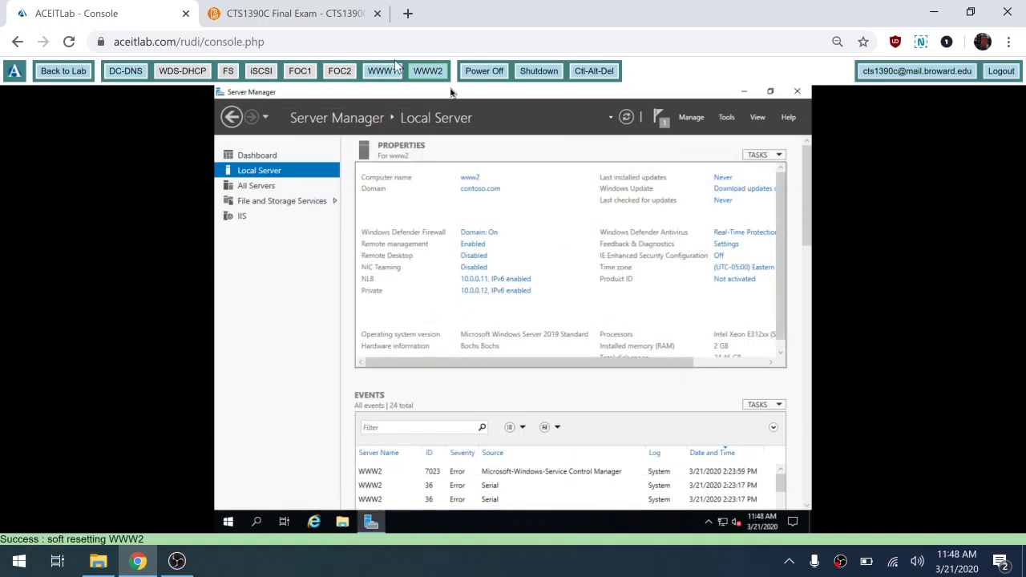
left_click(394, 71)
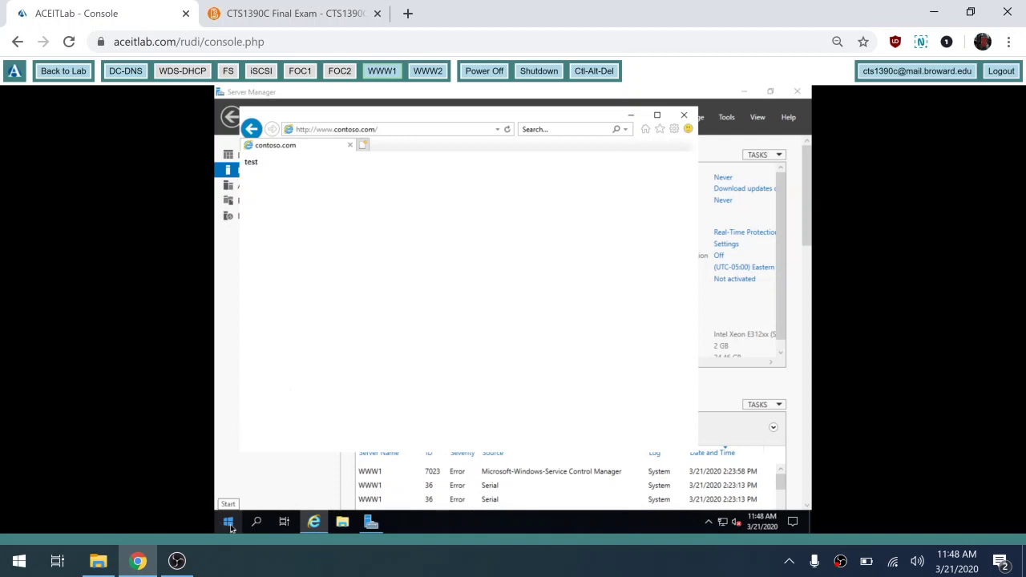
left_click(229, 522)
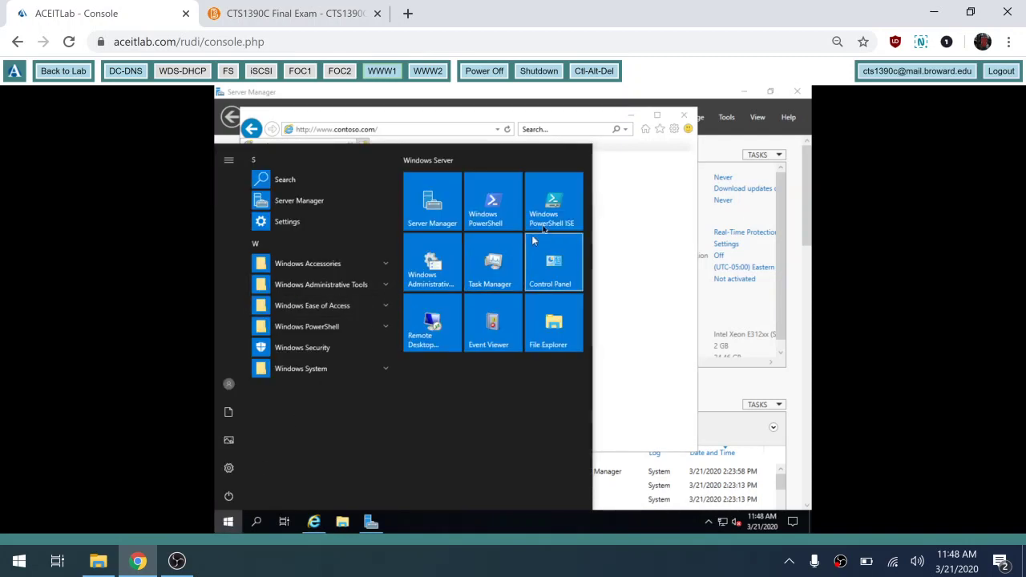
left_click(494, 202)
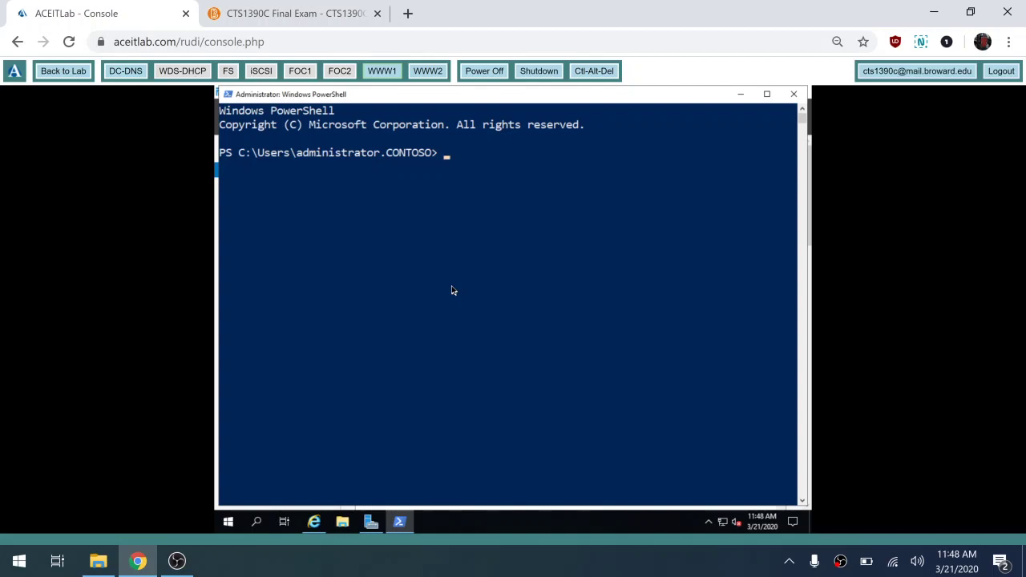
type("nslookup www.conto")
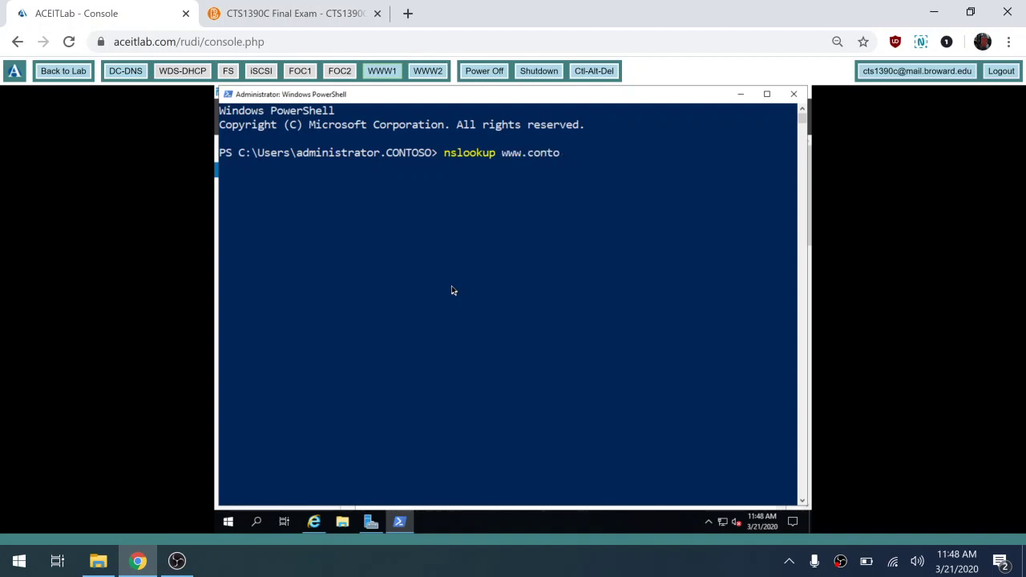
type("so.com")
key("Return")
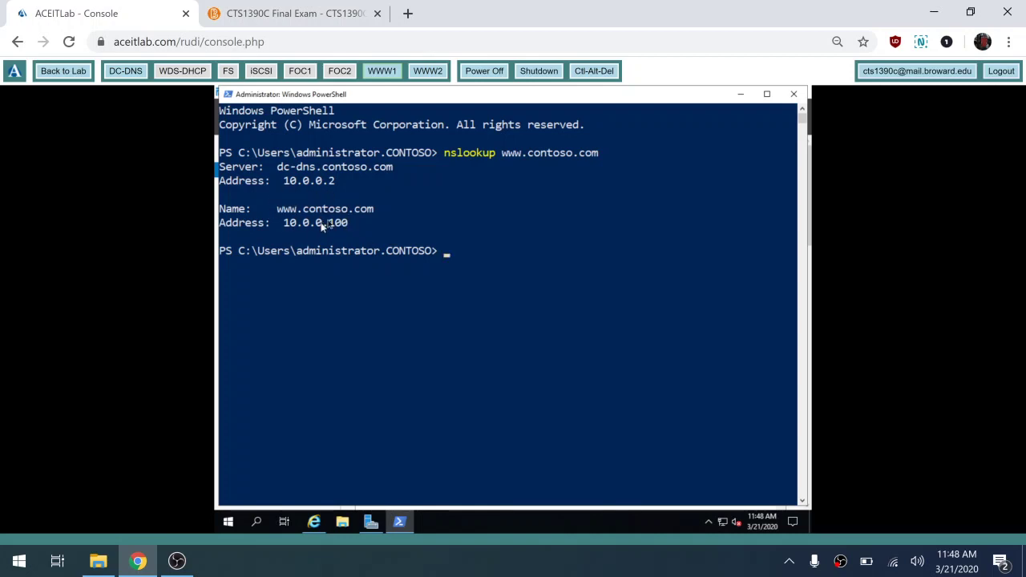
left_click(794, 94)
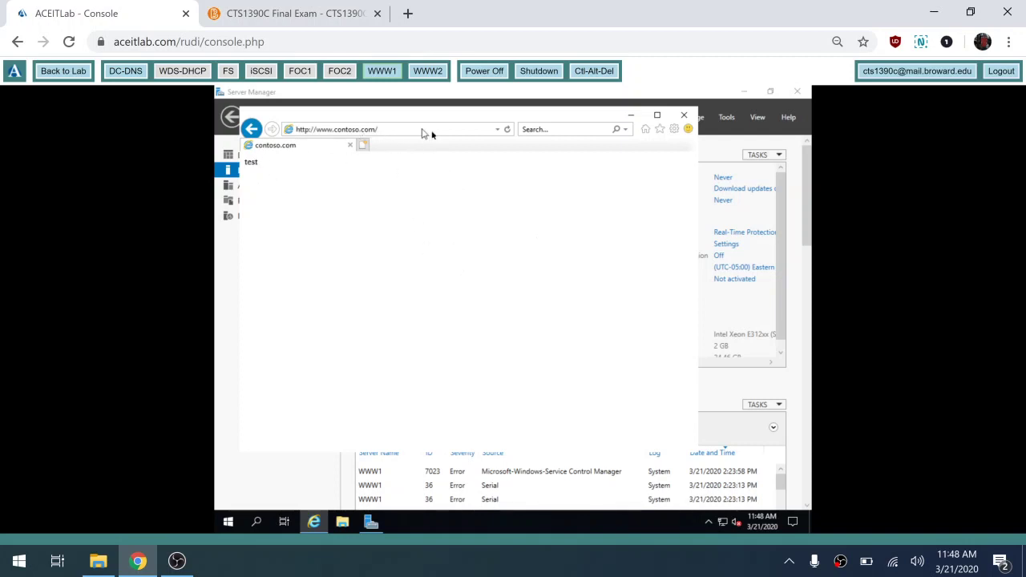
left_click(727, 119)
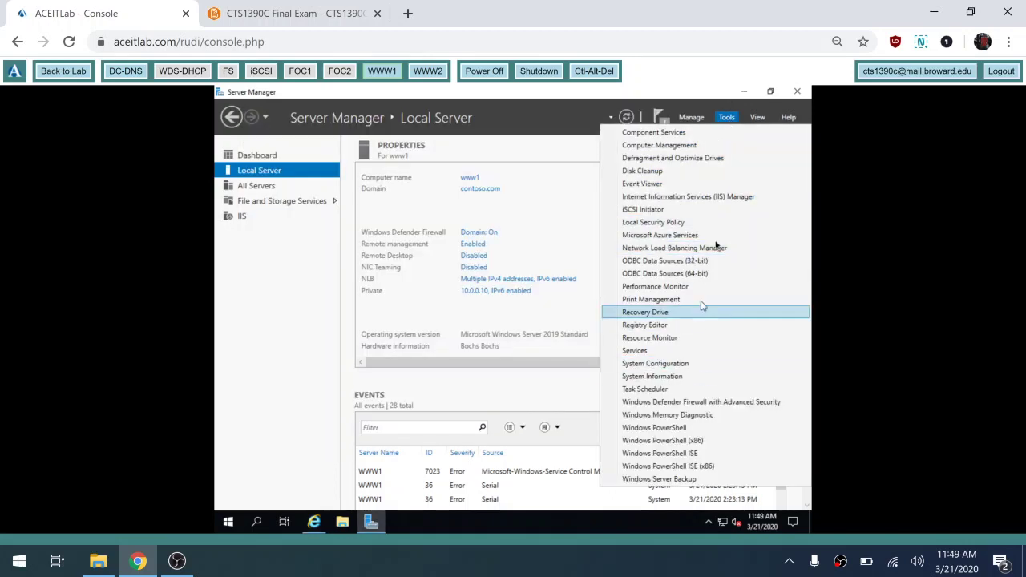
left_click(725, 196)
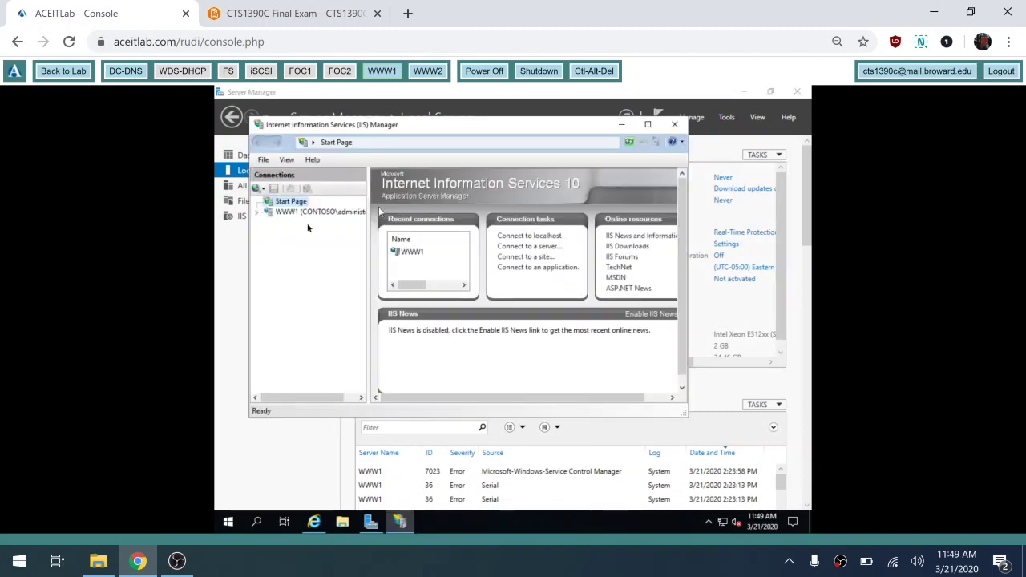
left_click(258, 213)
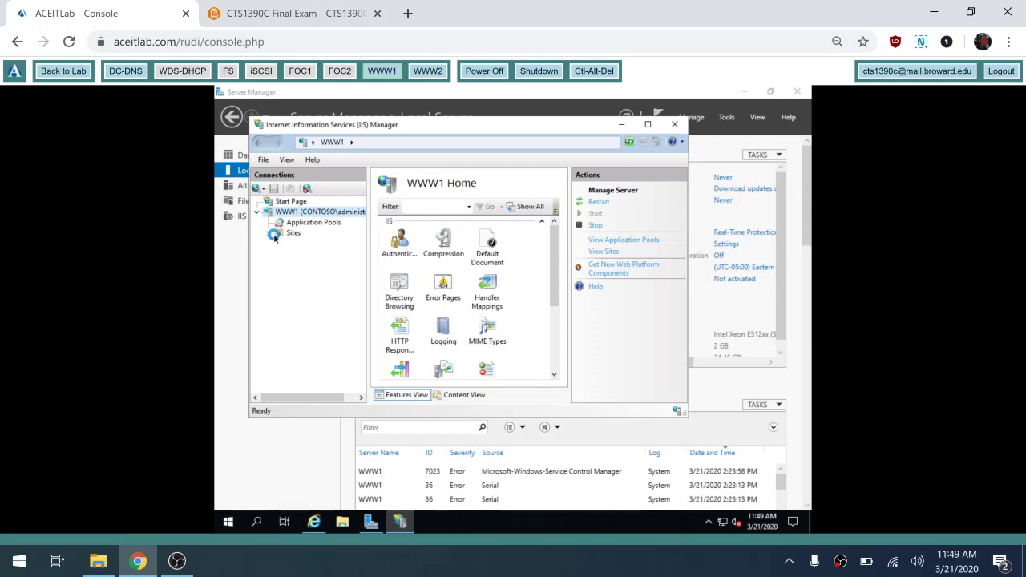
left_click(270, 233)
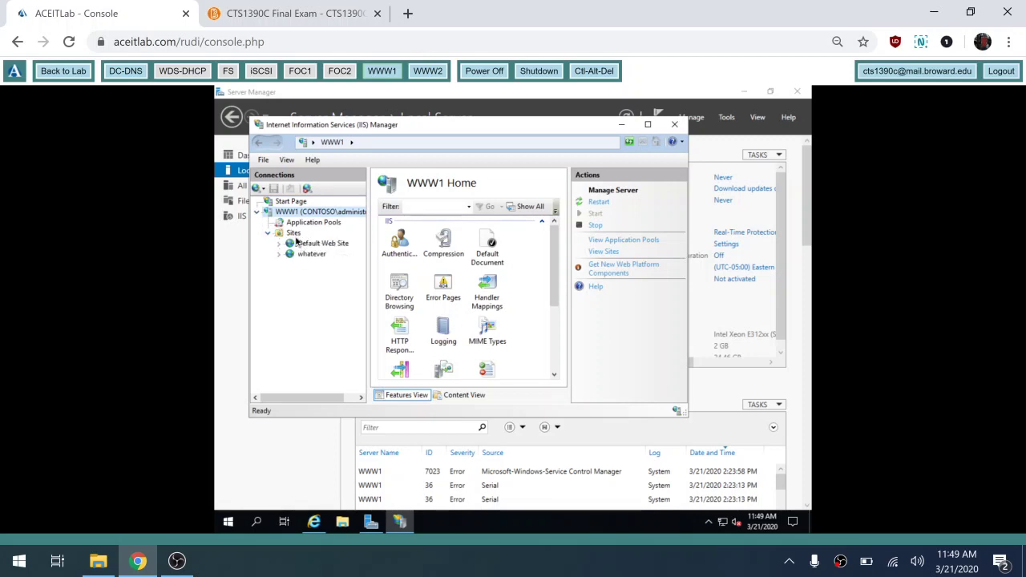
left_click(293, 233)
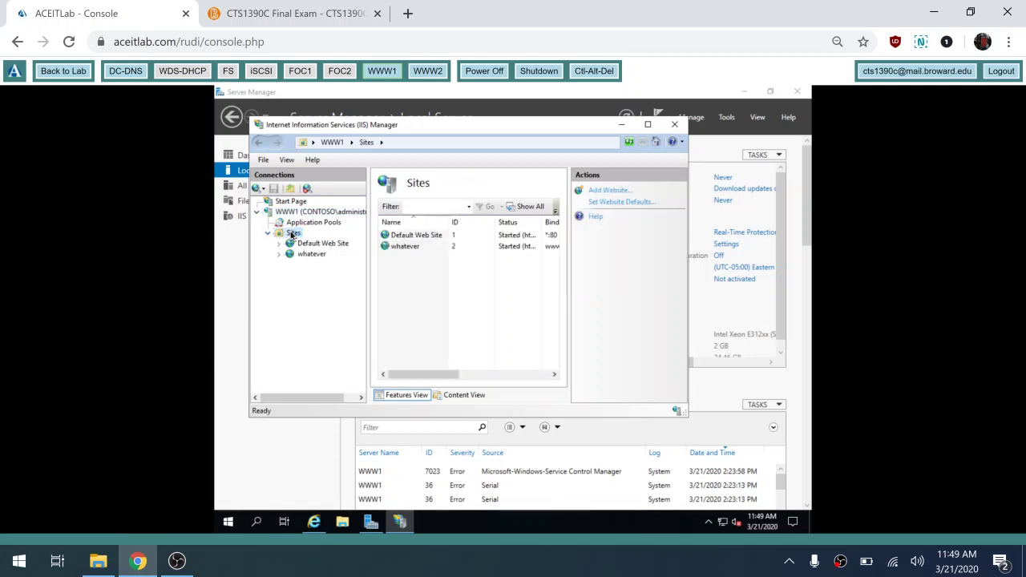
left_click(648, 124)
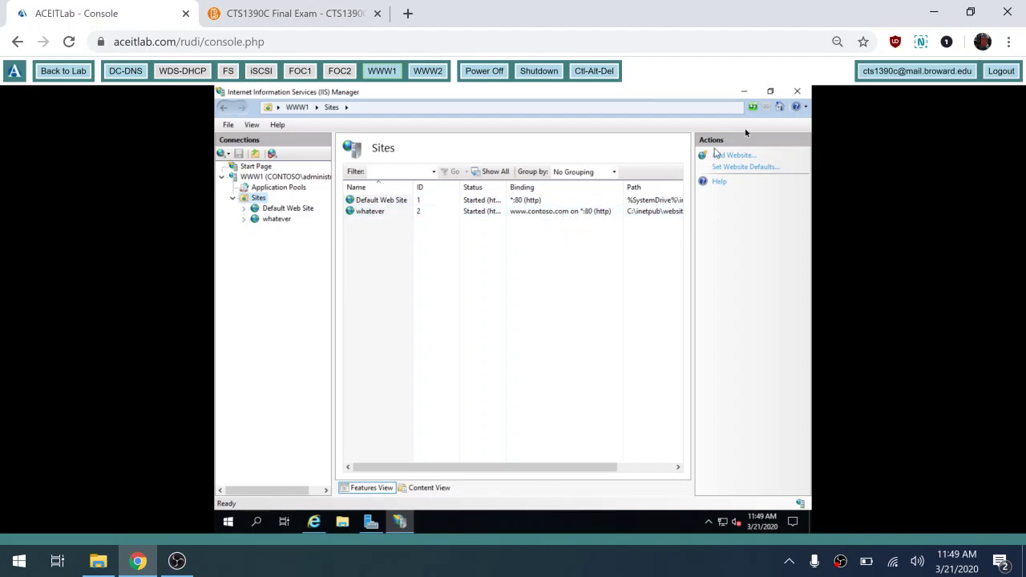
- Load www1.contoso.com in a new browser tab, then bring IIS Manager back
left_click(315, 522)
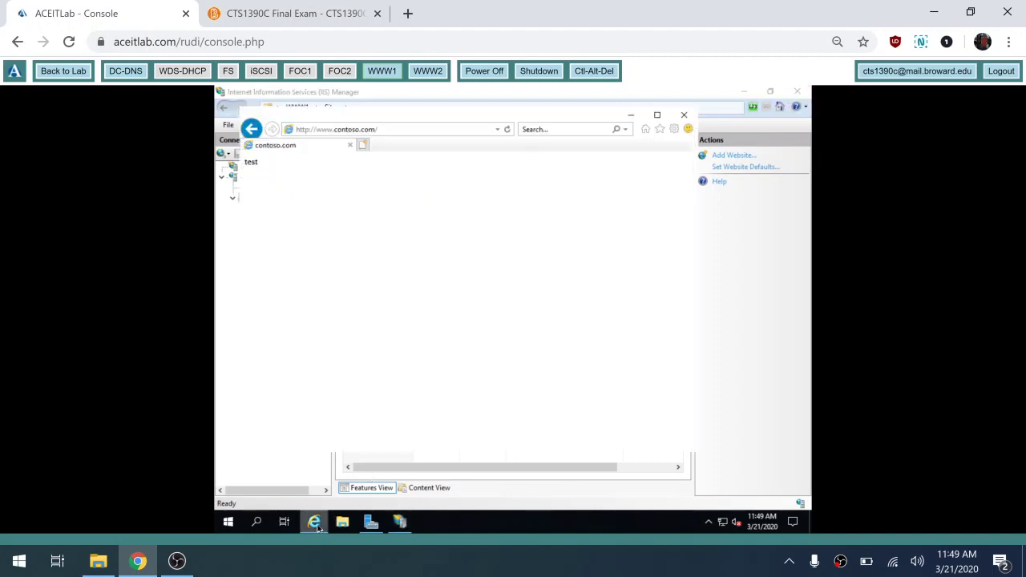
left_click(363, 144)
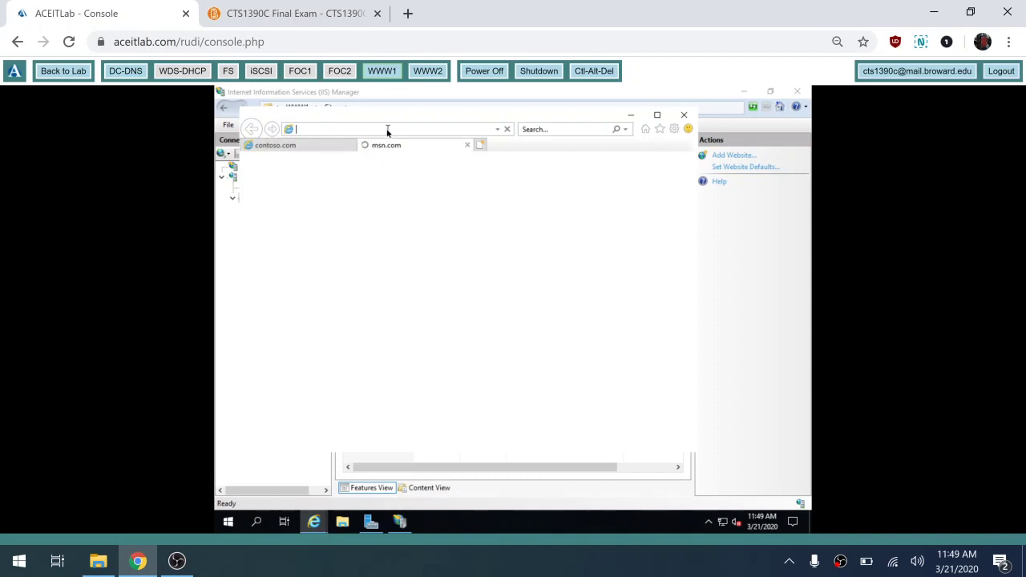
type("www1.")
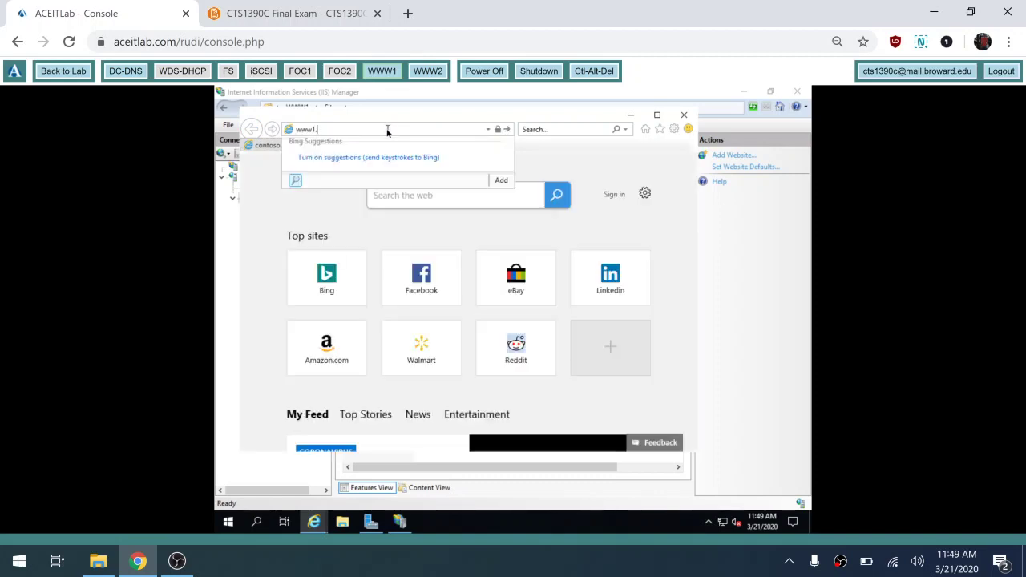
type("contoso.com")
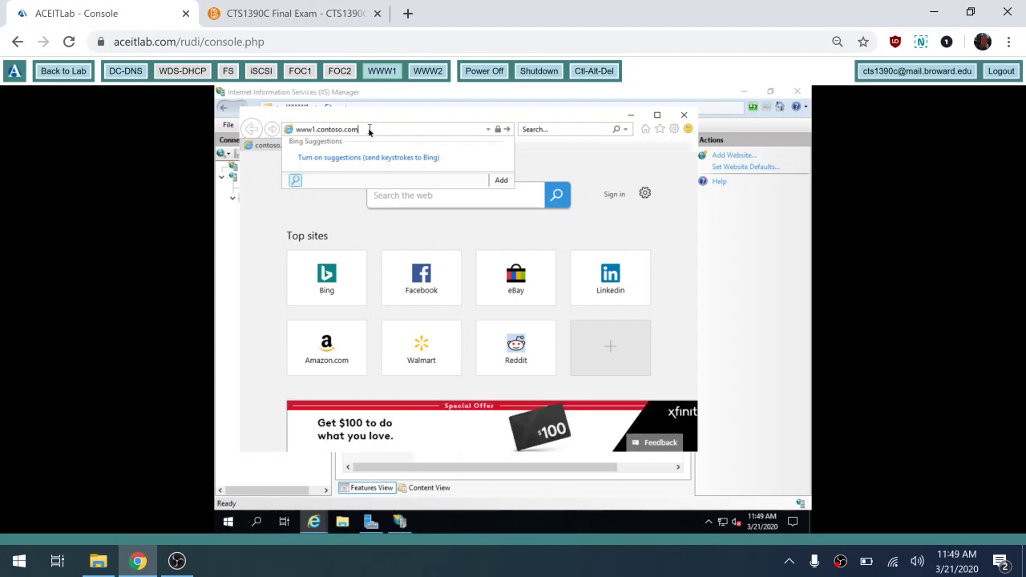
key("Return")
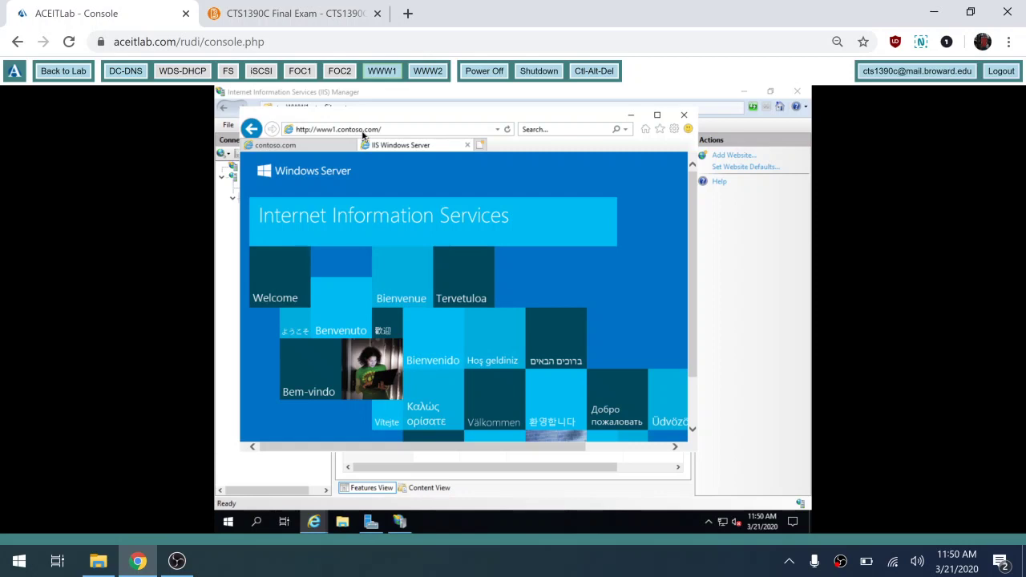
left_click(295, 484)
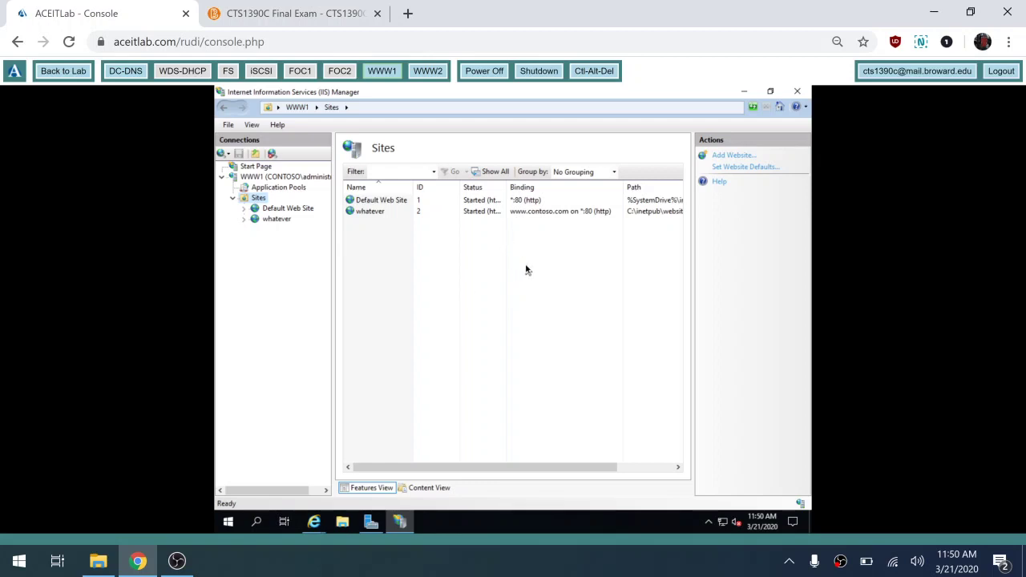
left_click(522, 202)
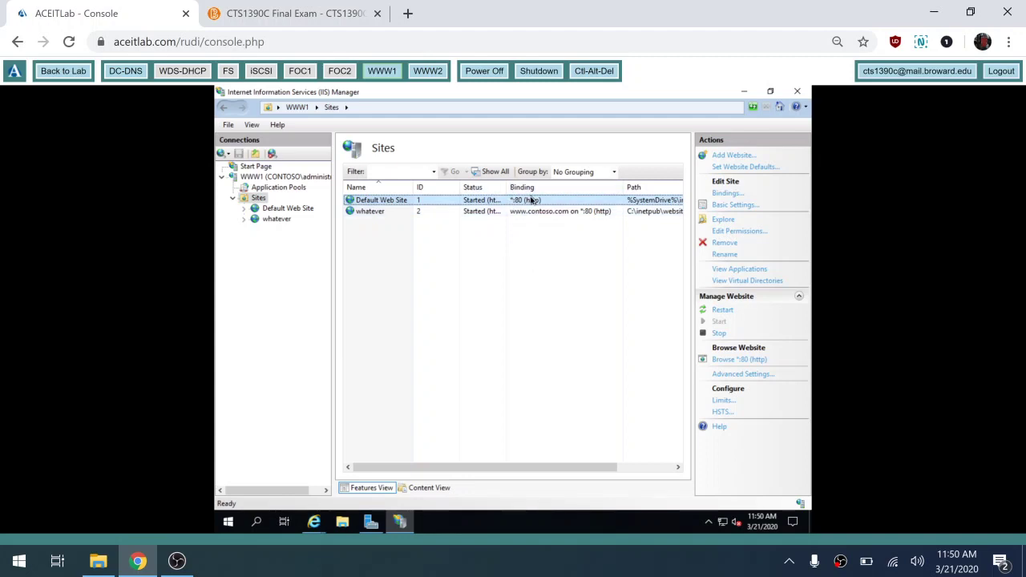
left_click(518, 216)
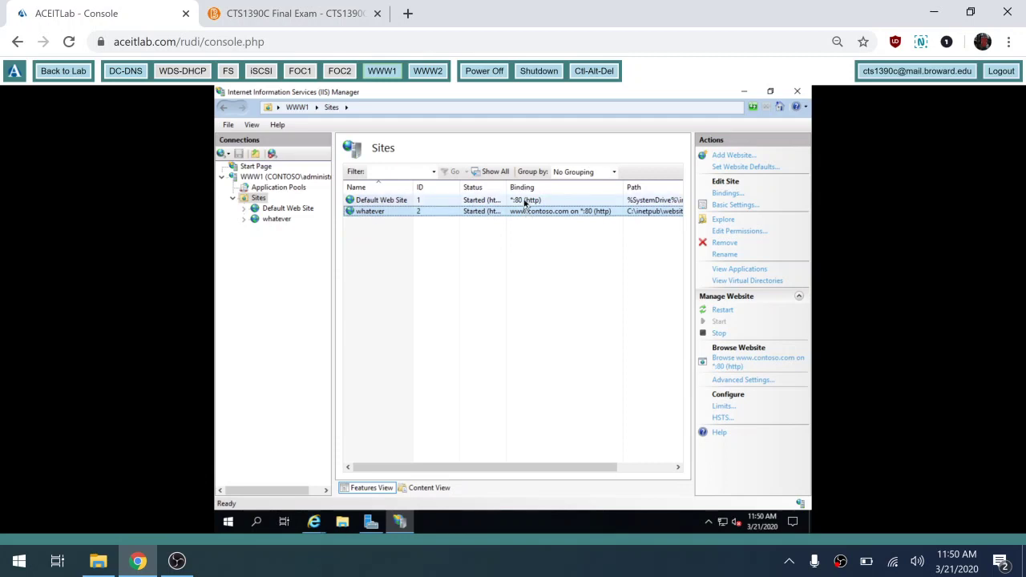
left_click(526, 202)
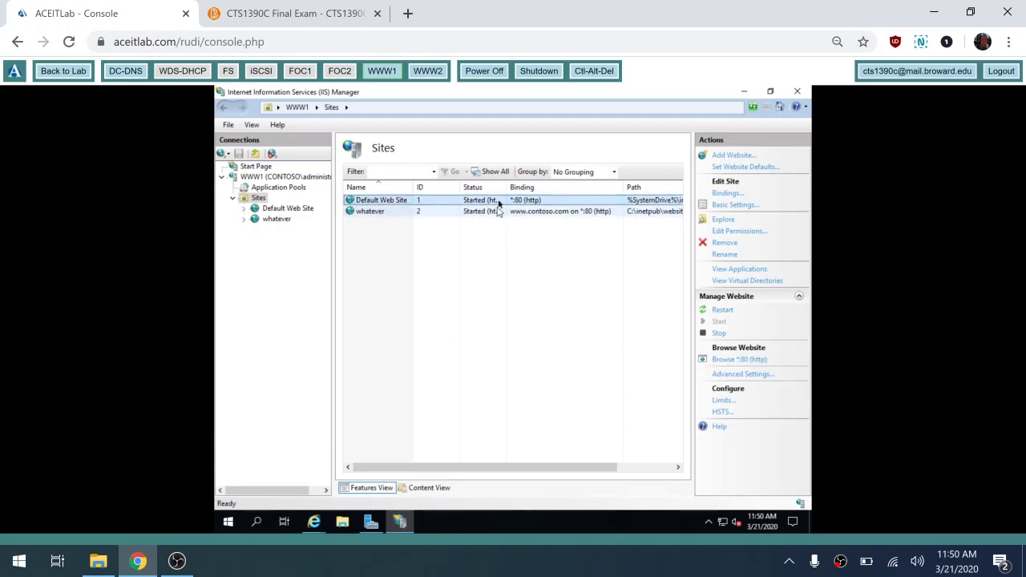
left_click(523, 215)
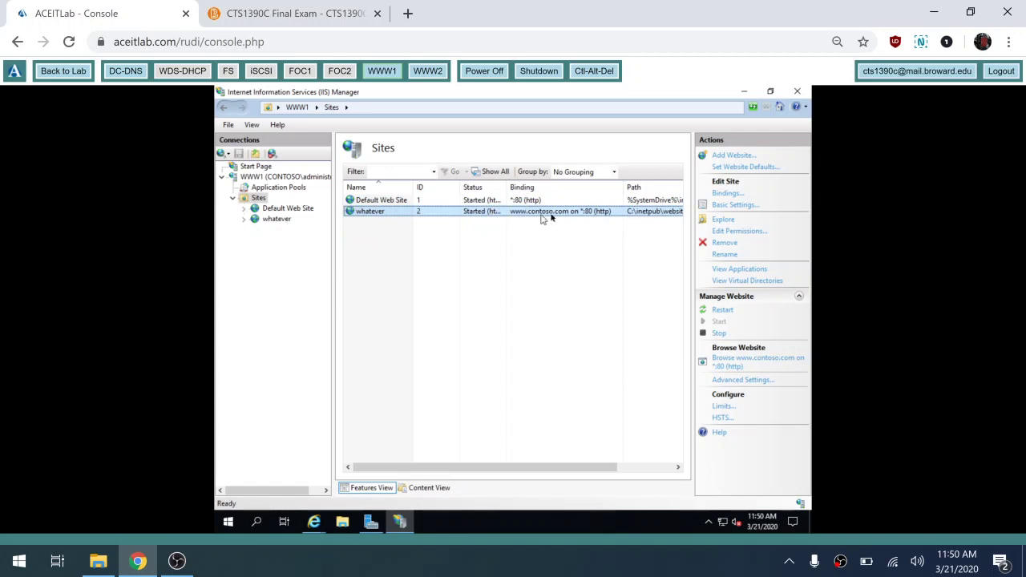
left_click(317, 522)
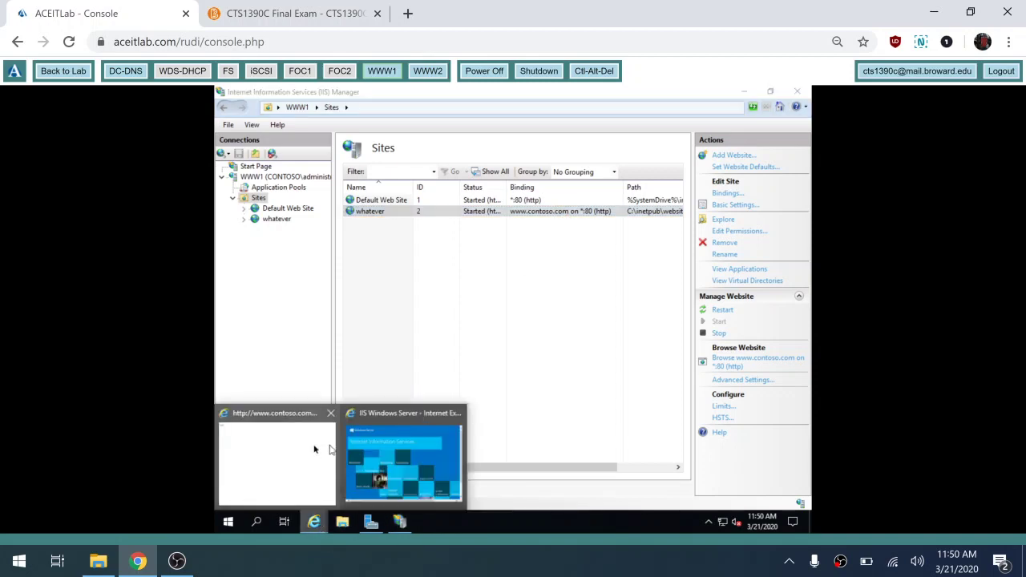
left_click(316, 449)
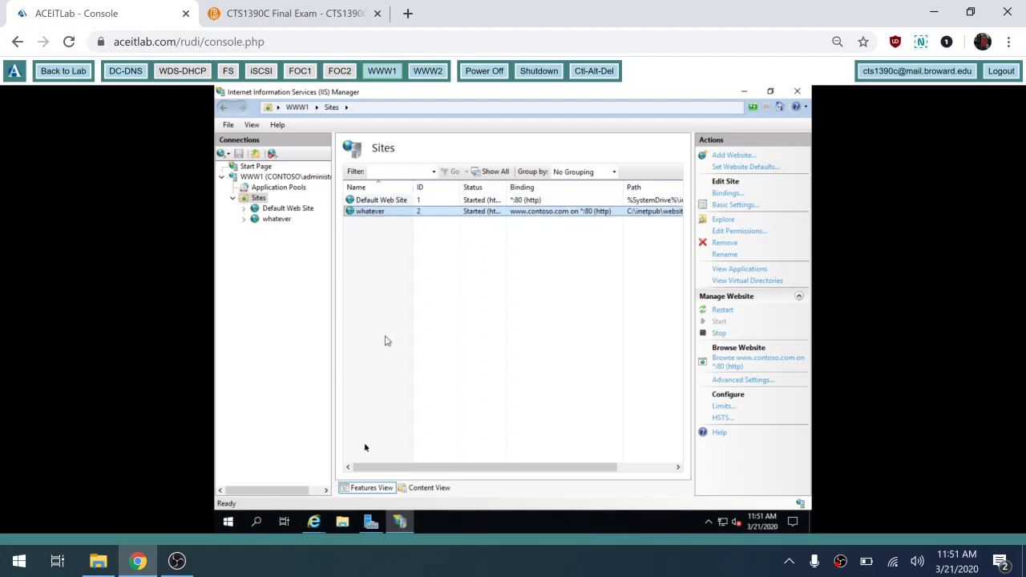
mouse_move(314, 522)
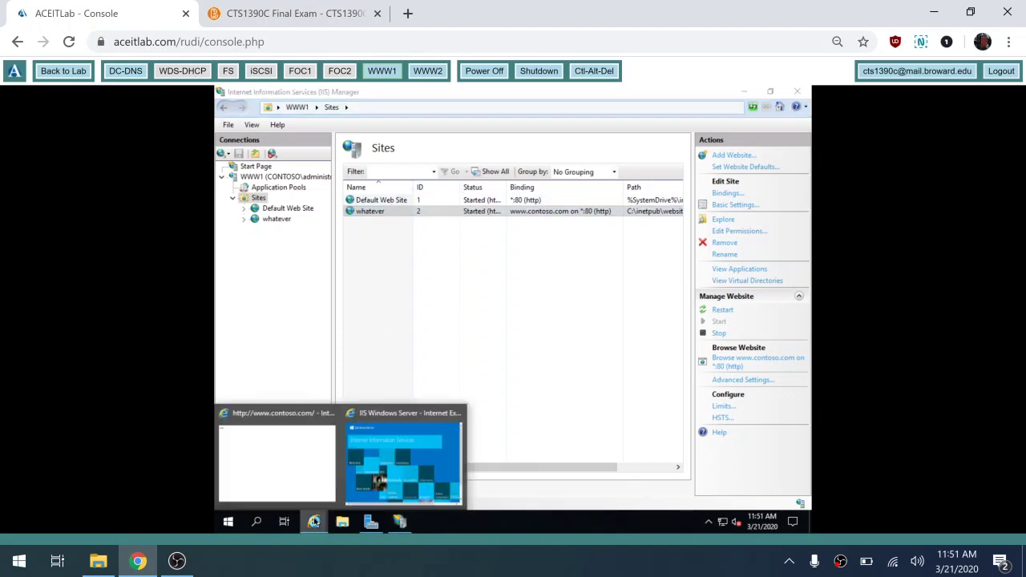
left_click(310, 474)
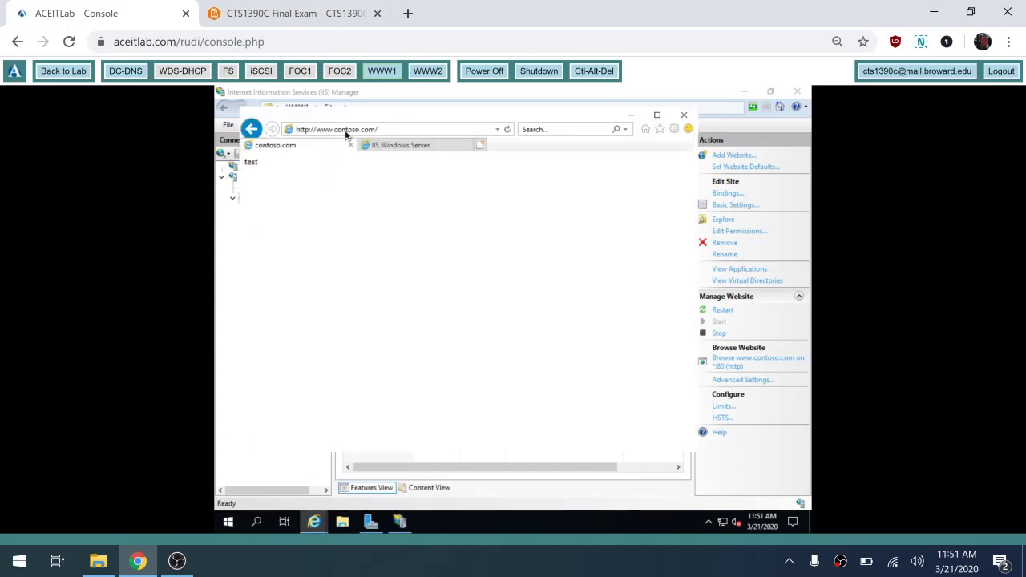
left_click(481, 503)
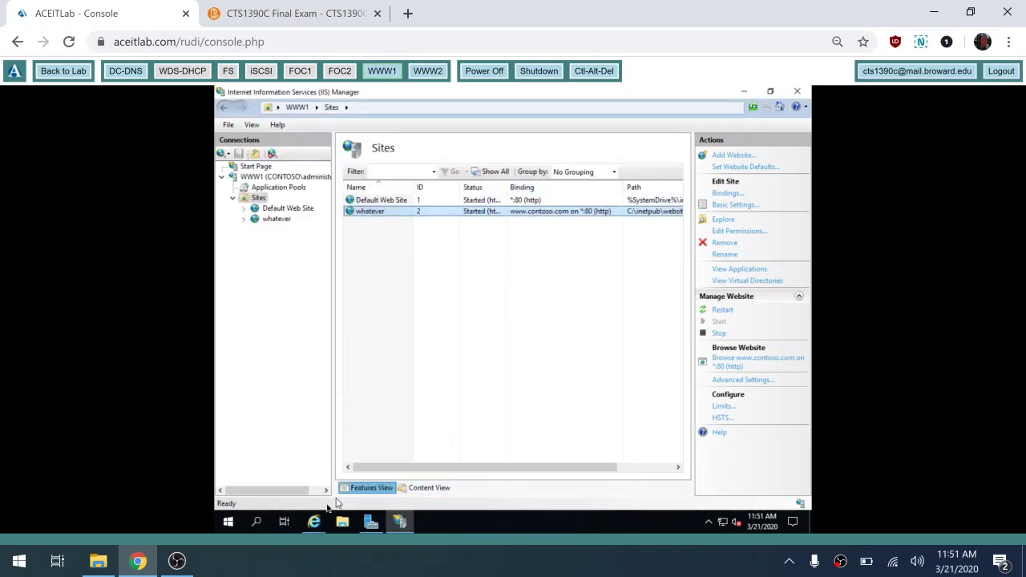
left_click(313, 521)
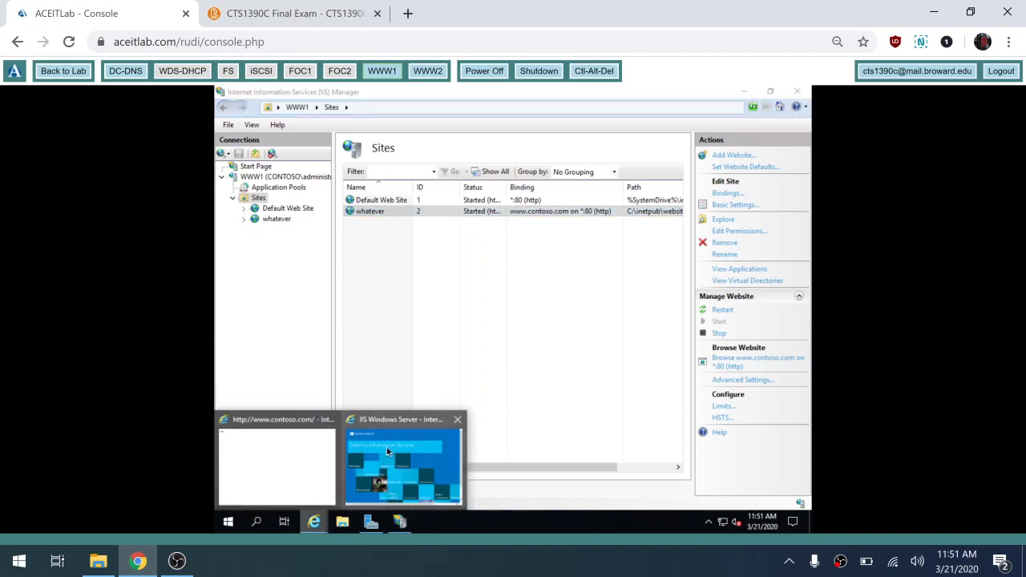
left_click(388, 451)
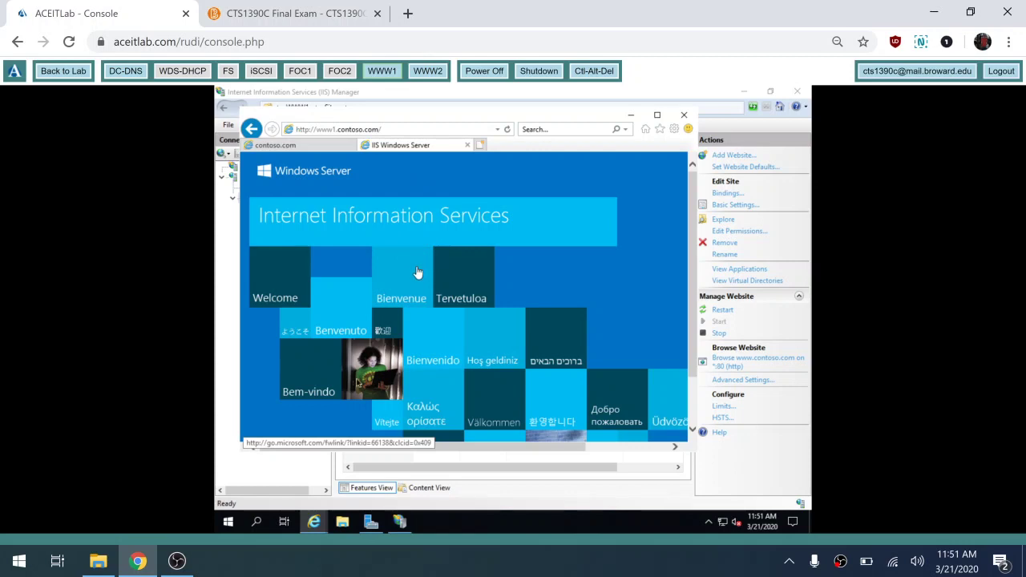
left_click(298, 472)
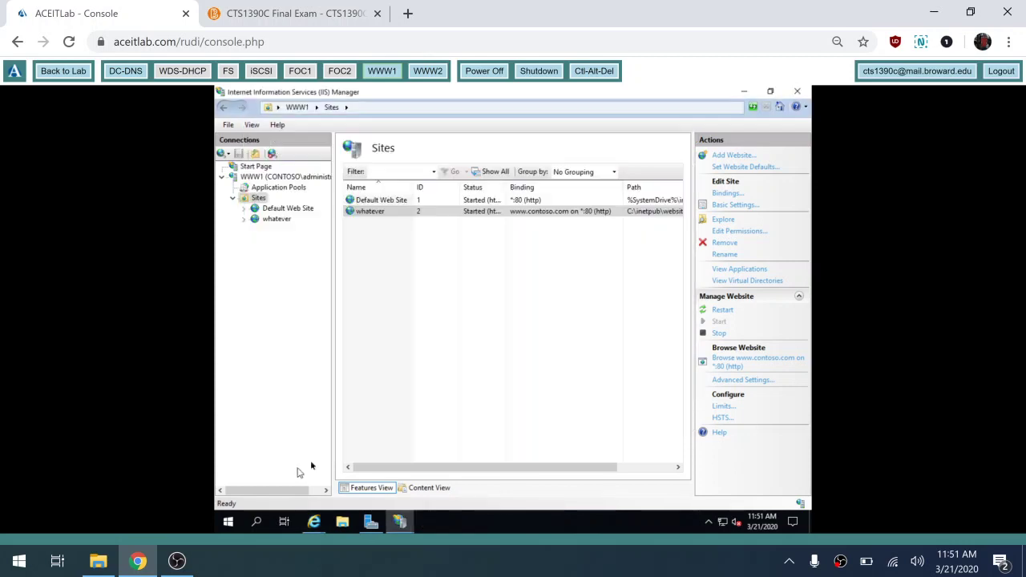
left_click(446, 213)
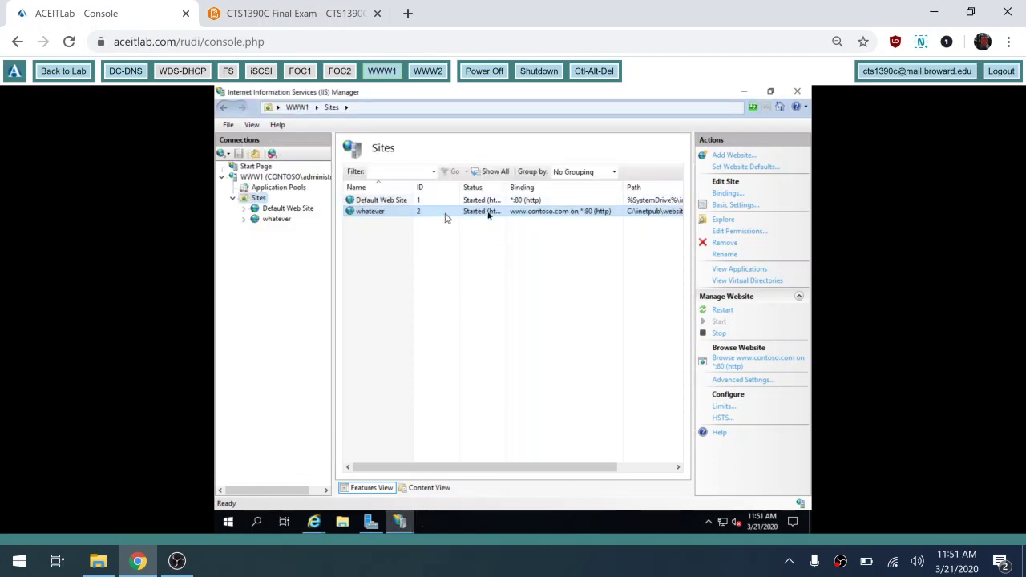
left_click(726, 194)
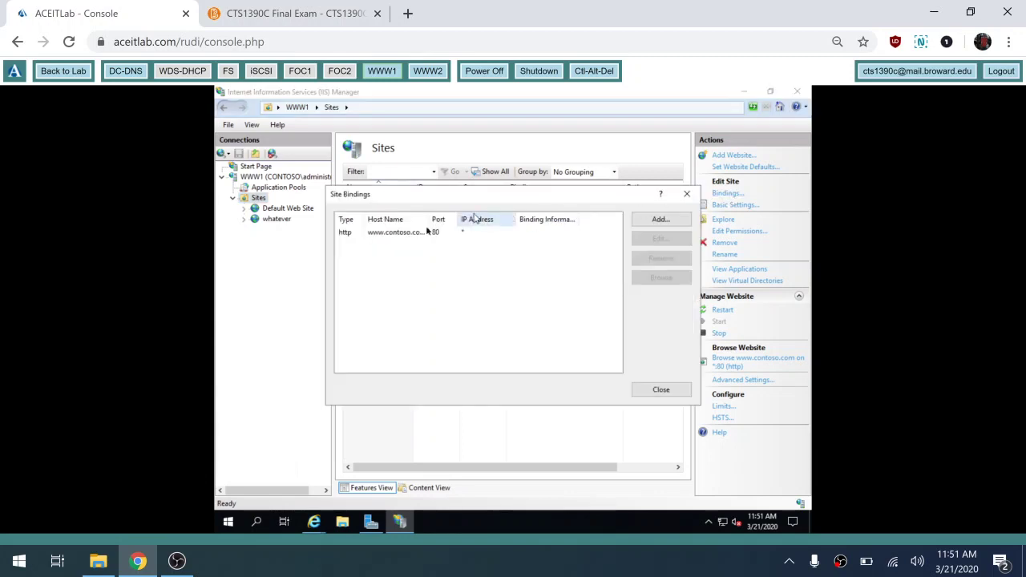
left_click(411, 232)
left_click(659, 239)
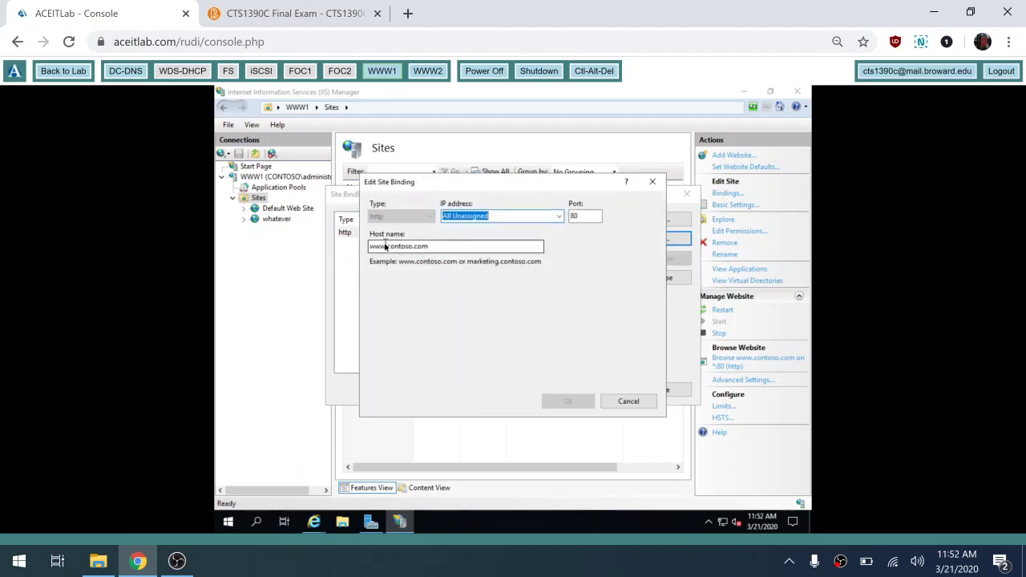
left_click(387, 246)
type("1")
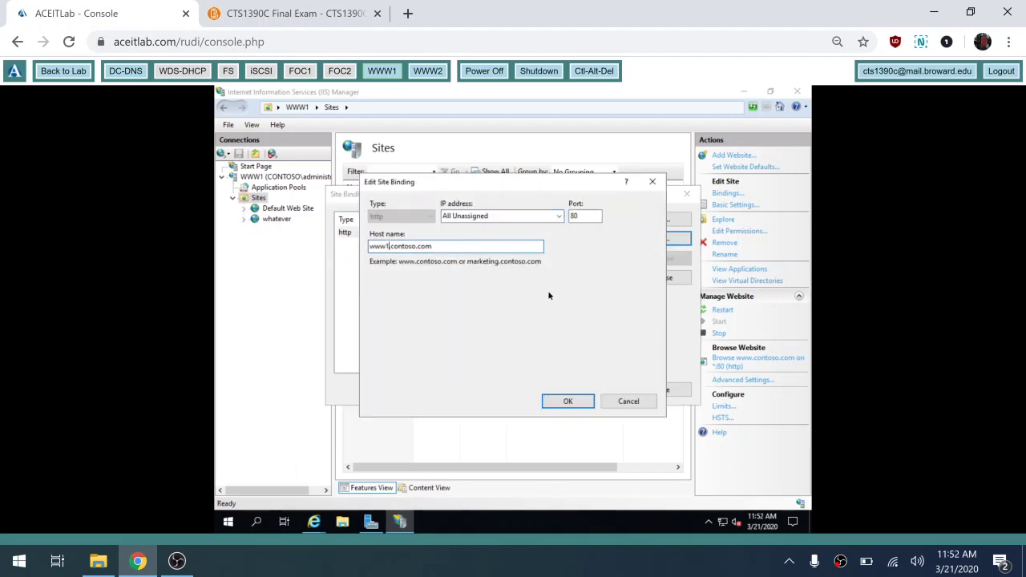
left_click(583, 402)
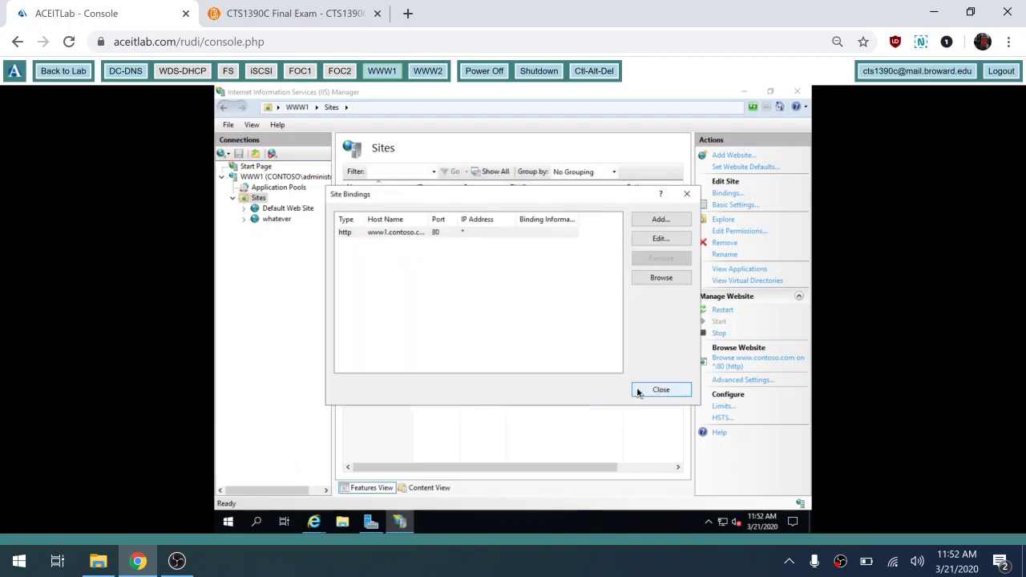
left_click(661, 390)
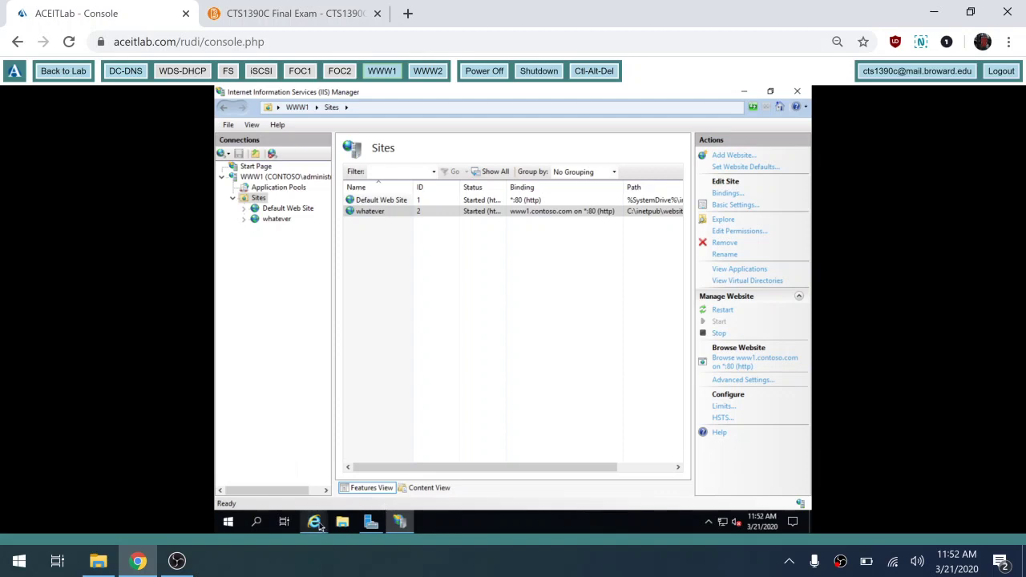
mouse_move(316, 525)
left_click(405, 461)
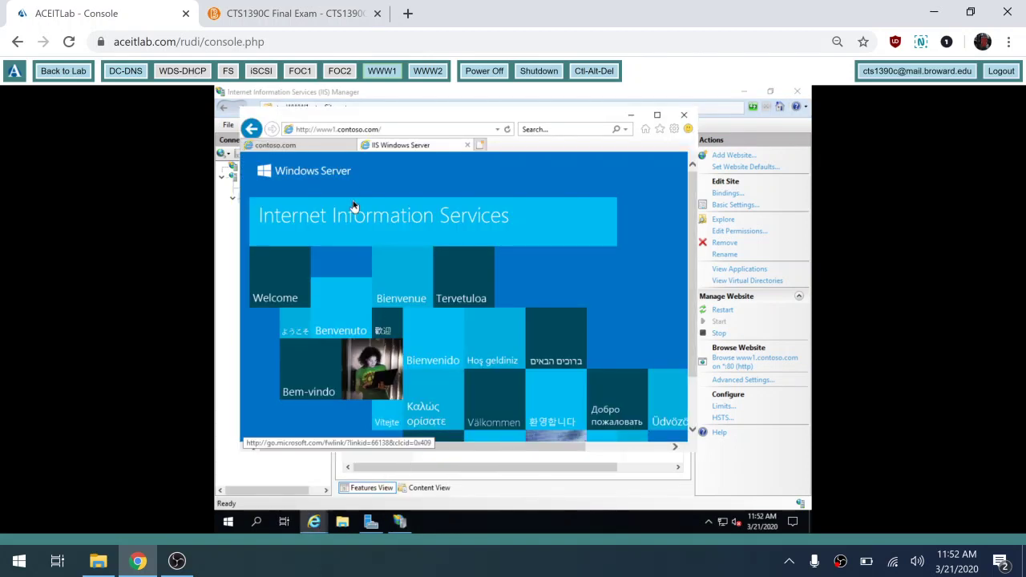
left_click(508, 130)
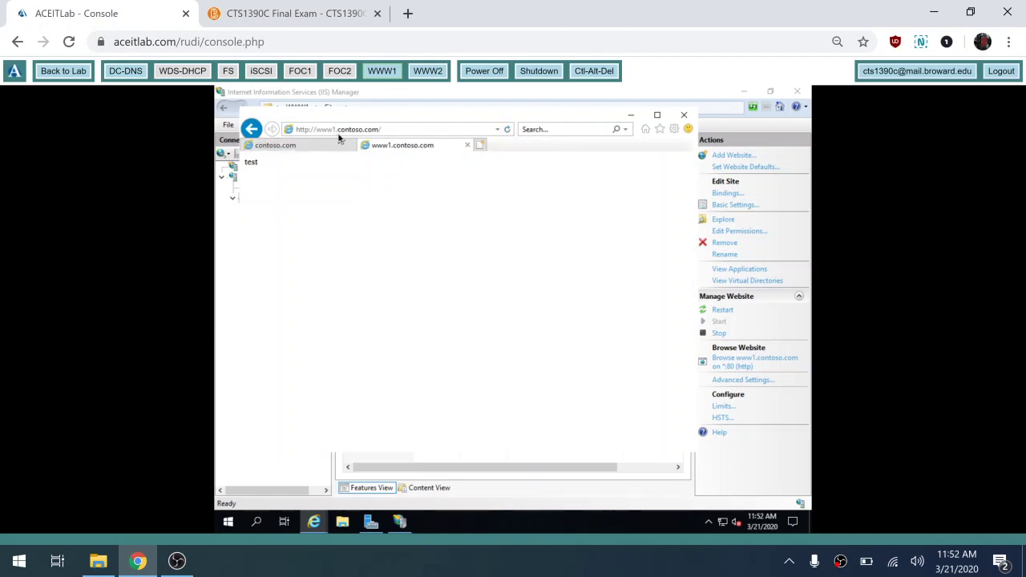
left_click(296, 150)
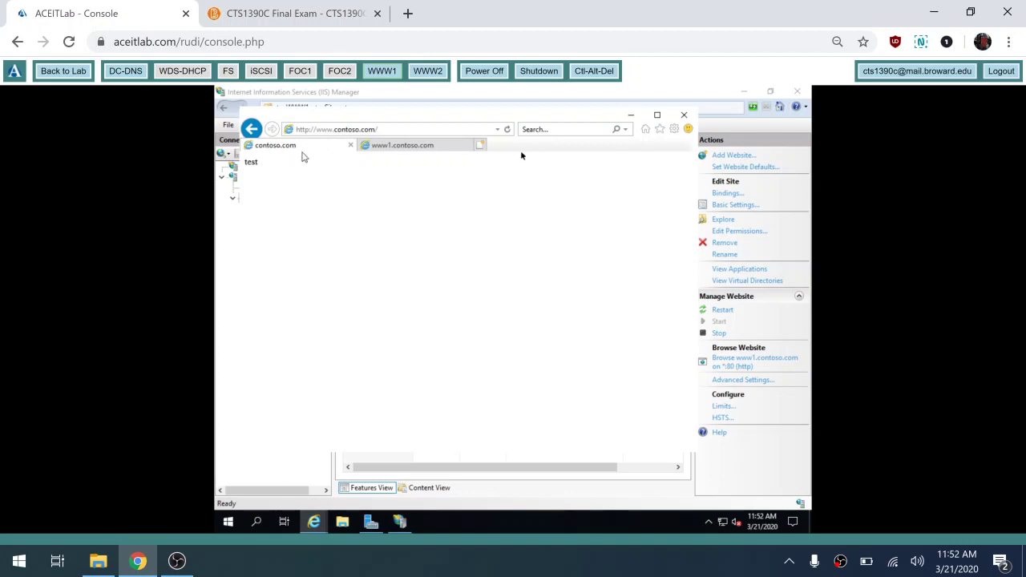
left_click(506, 129)
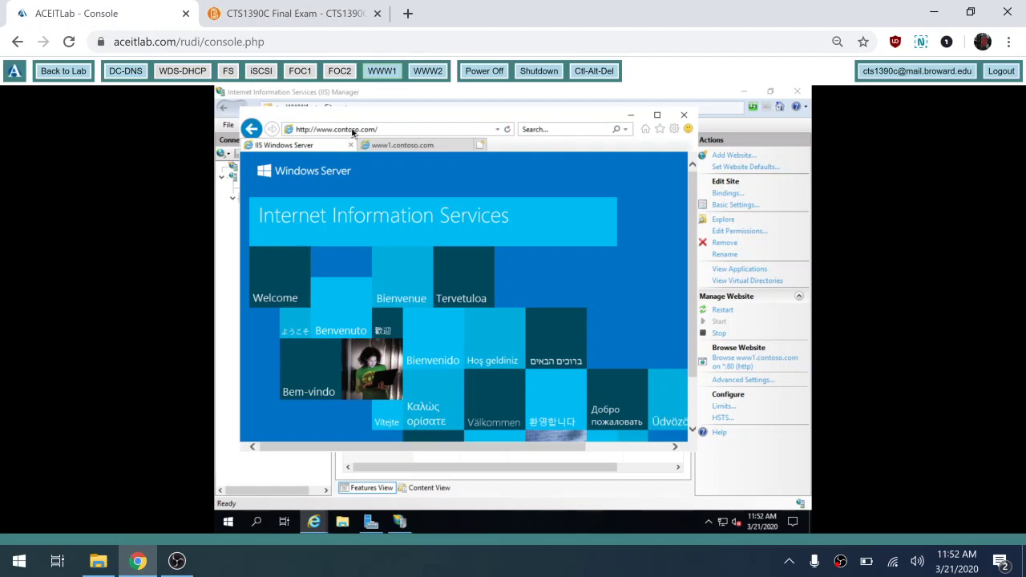
left_click(387, 146)
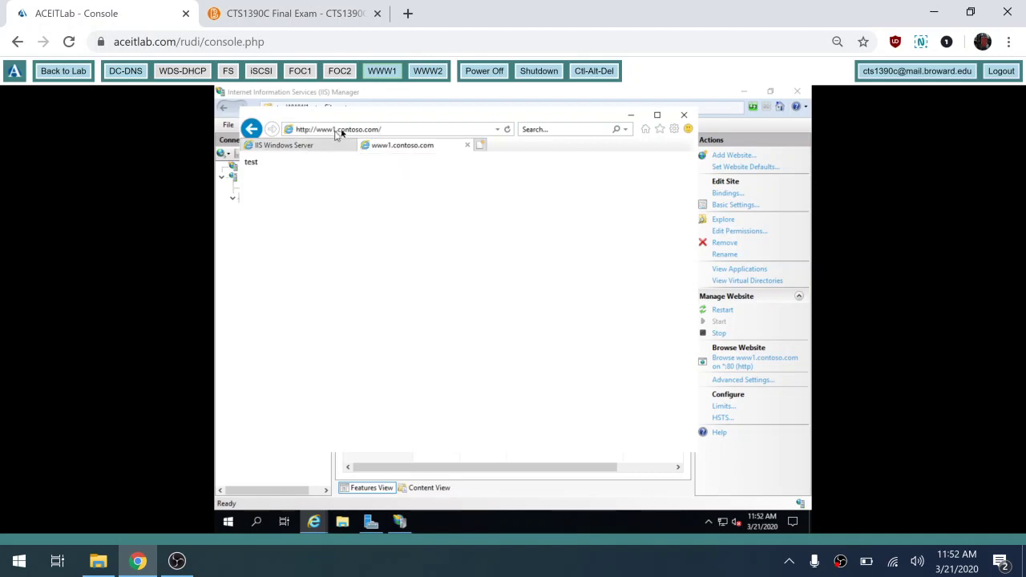
left_click(318, 145)
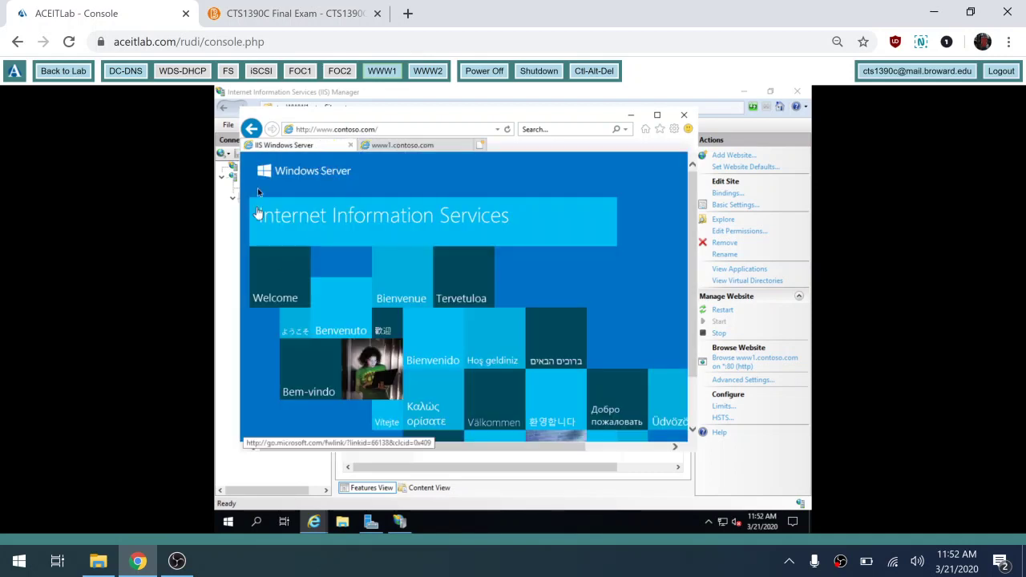
left_click(304, 471)
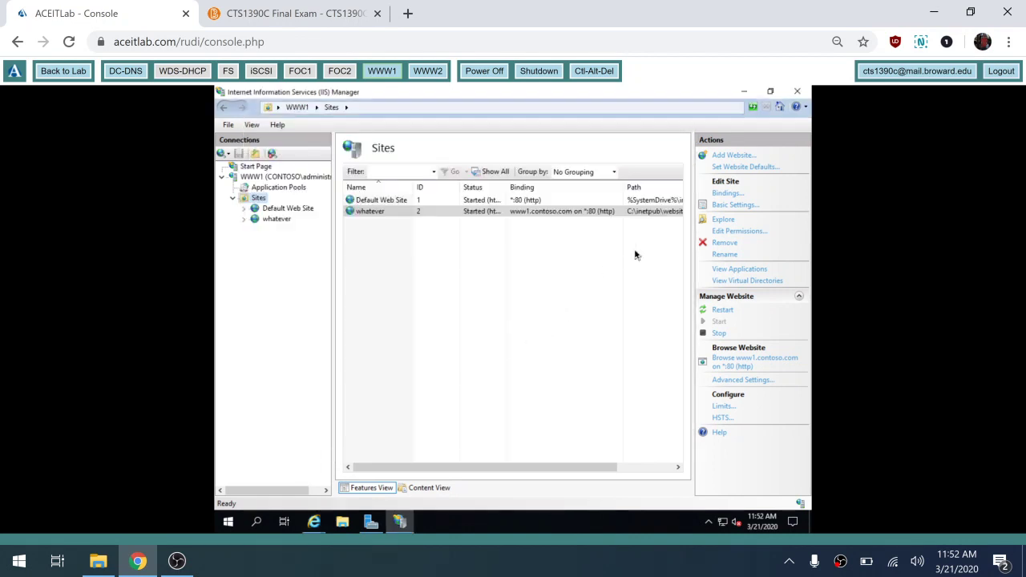
left_click(722, 194)
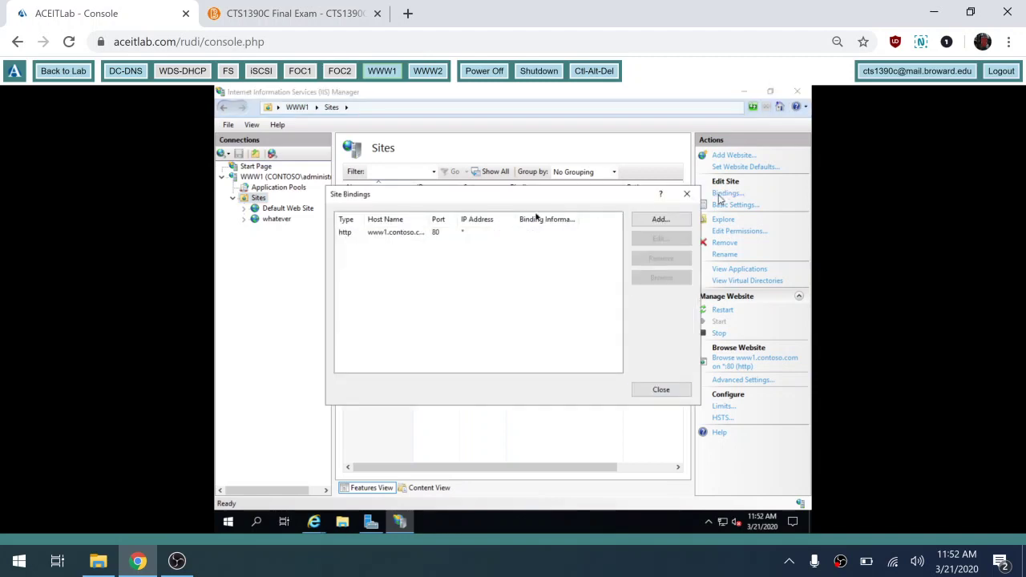
left_click(407, 232)
left_click(660, 240)
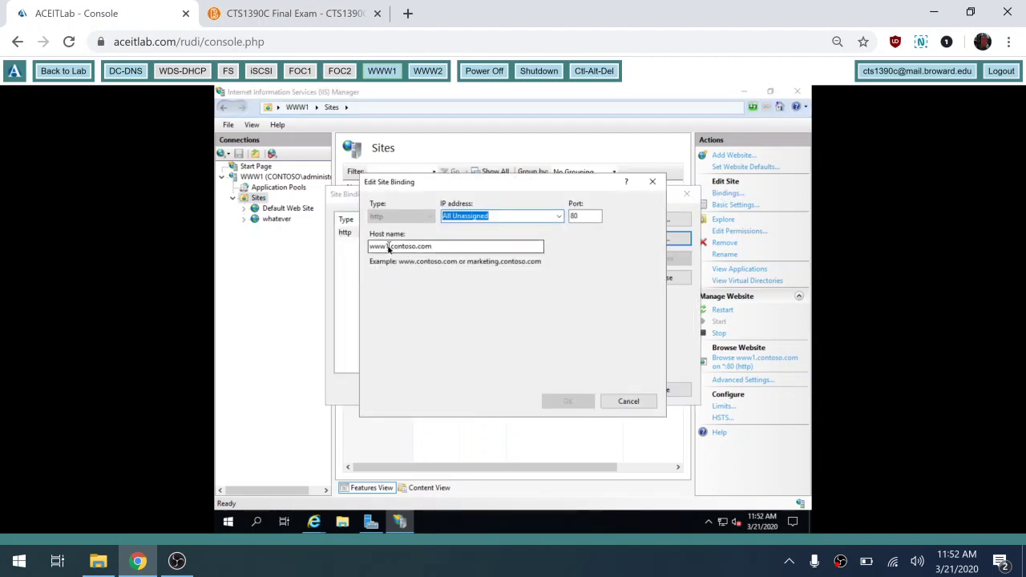
left_click(388, 247)
key("BackSpace")
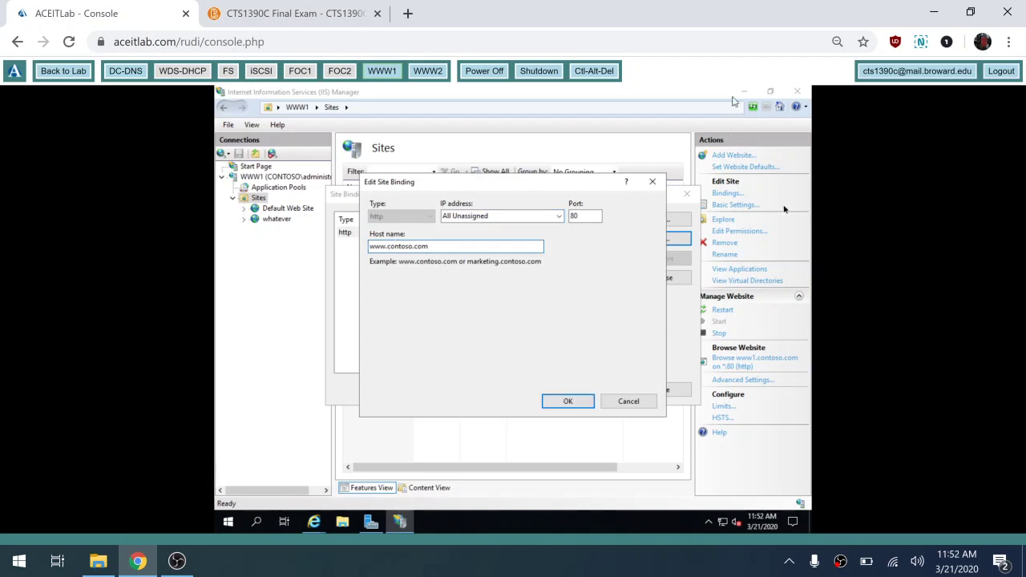
left_click(565, 402)
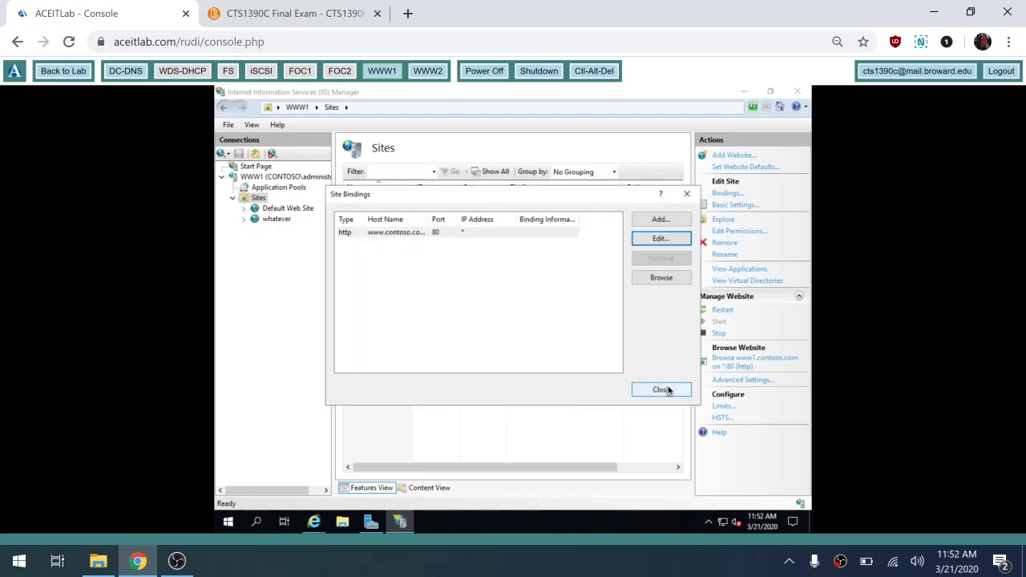
left_click(668, 392)
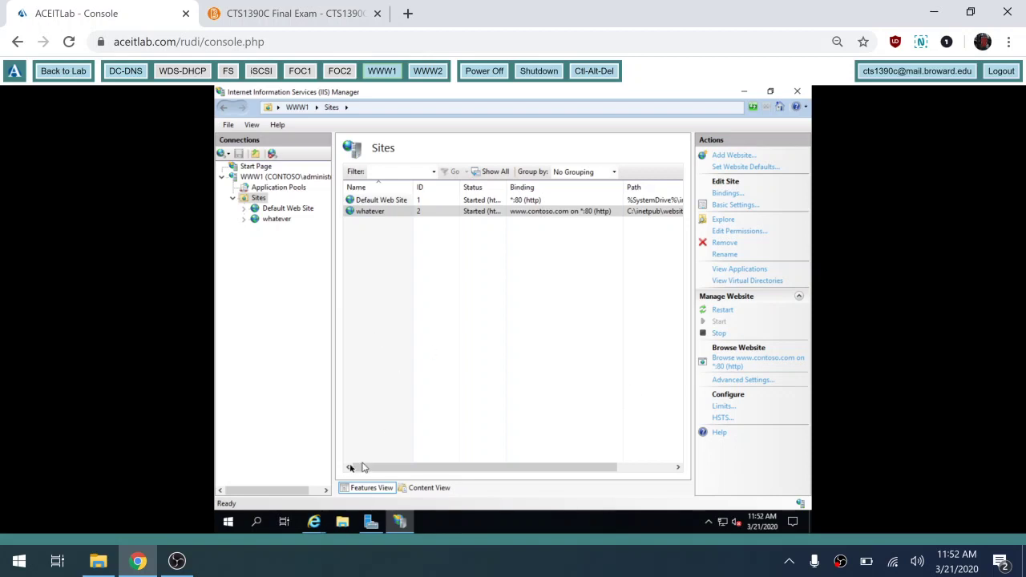
left_click(312, 527)
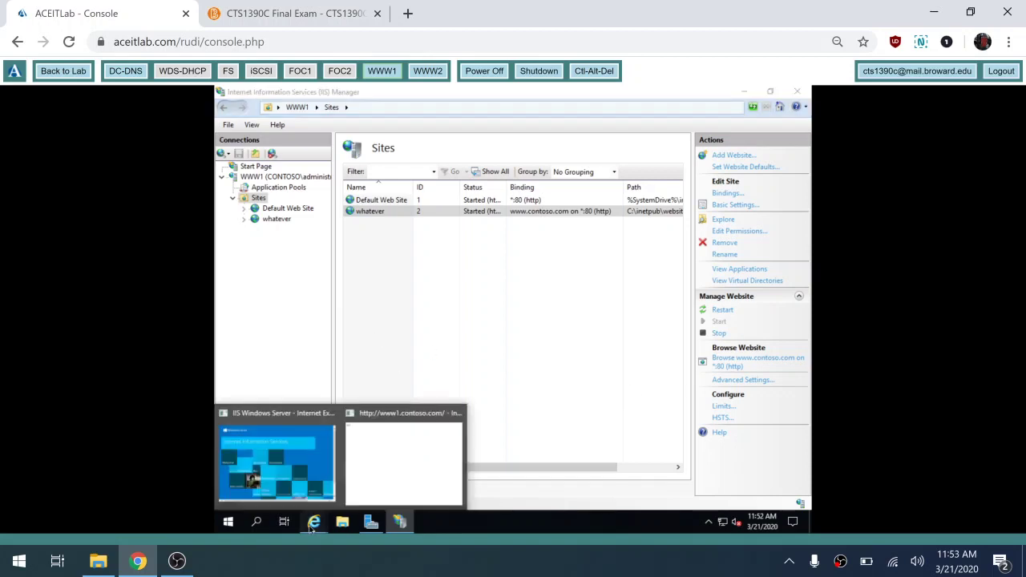
left_click(365, 458)
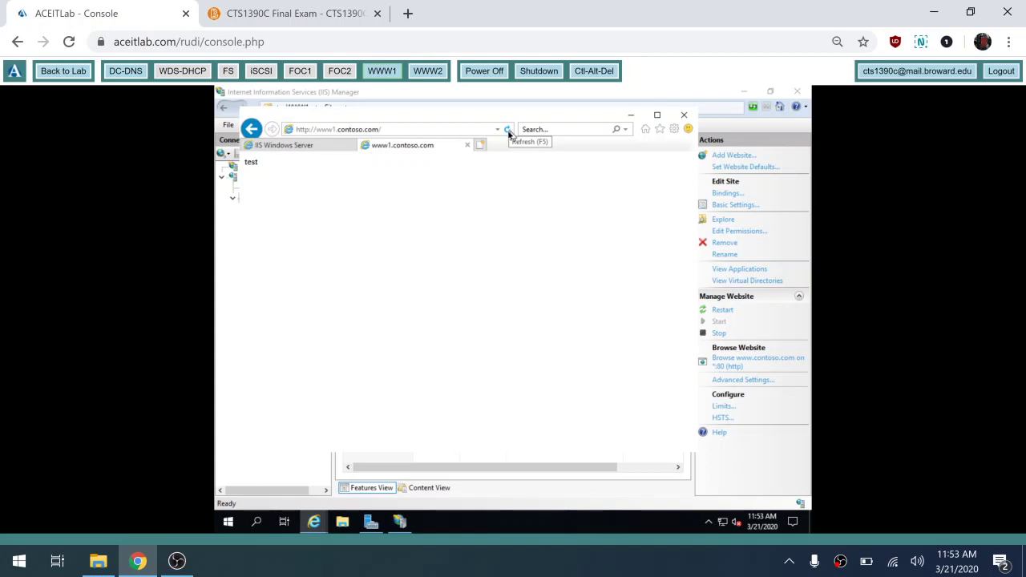
left_click(509, 130)
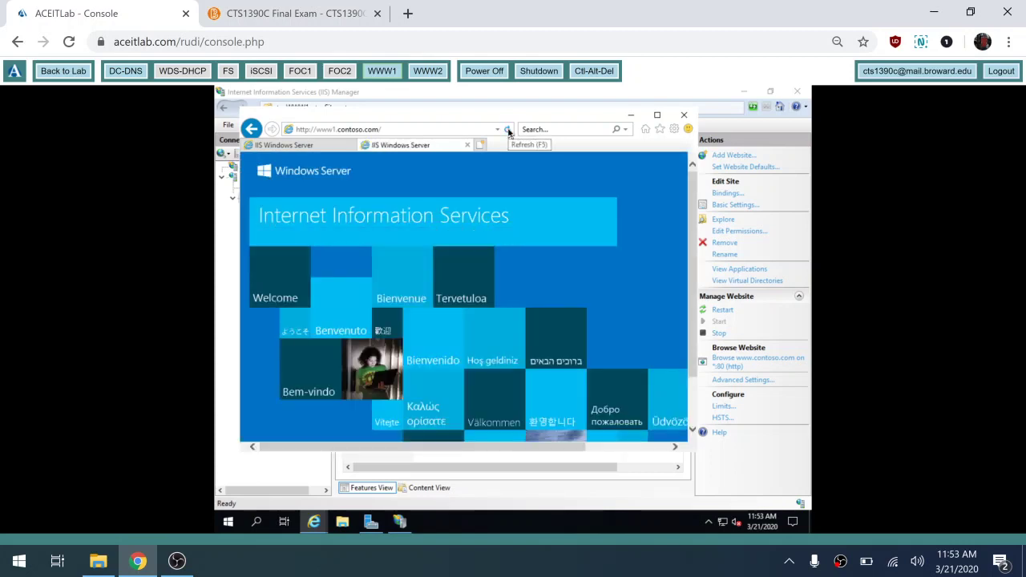
left_click(301, 146)
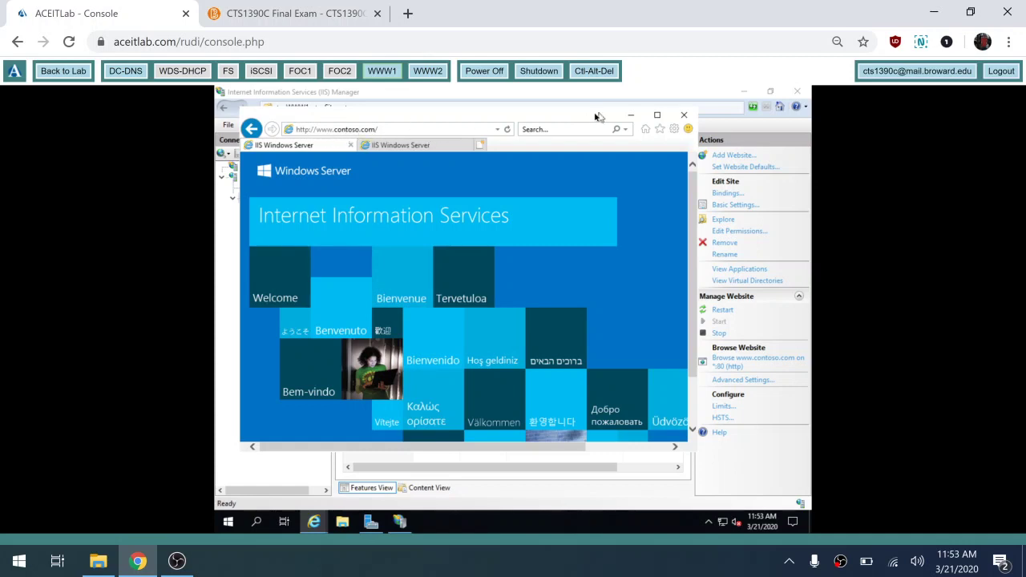
left_click(508, 130)
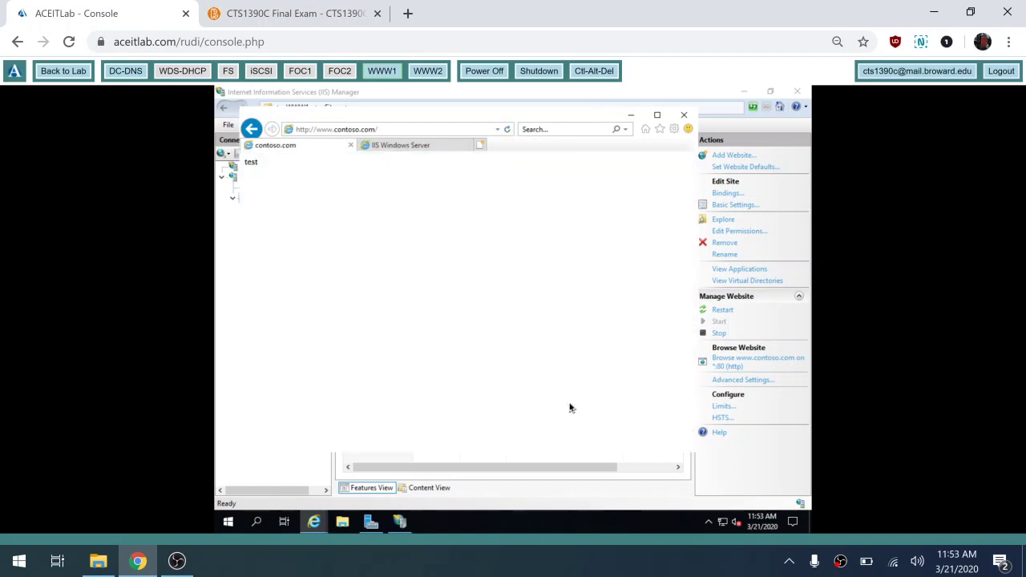
left_click(683, 115)
left_click(462, 292)
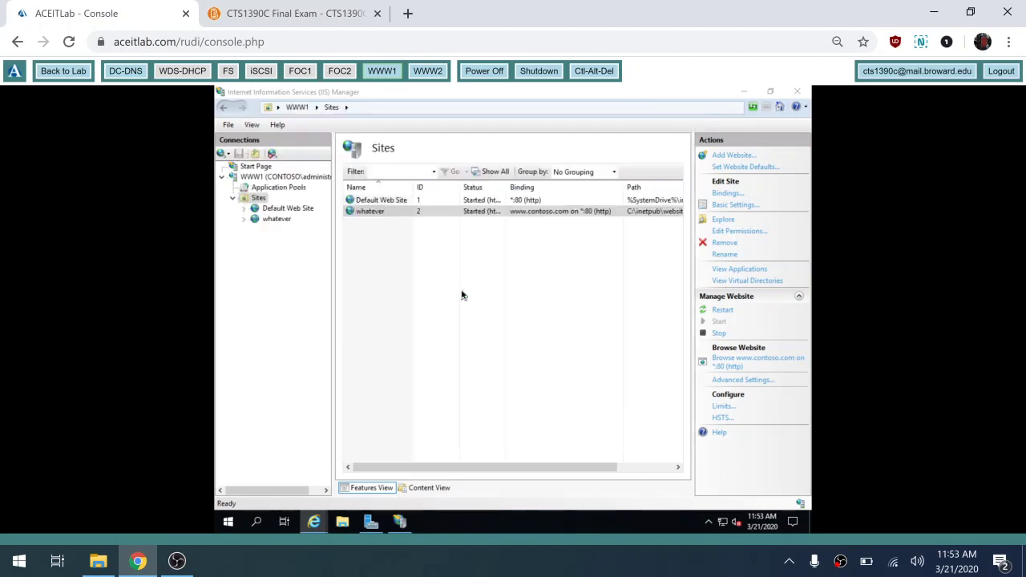
- Launch Network Load Balancing Manager from Server Manager's Tools menu
left_click(401, 522)
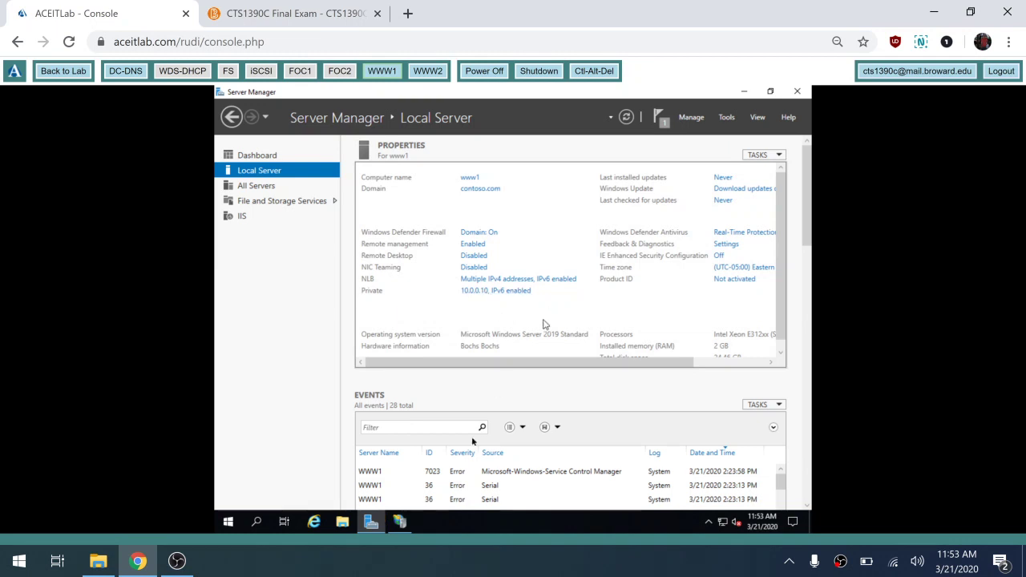
left_click(727, 118)
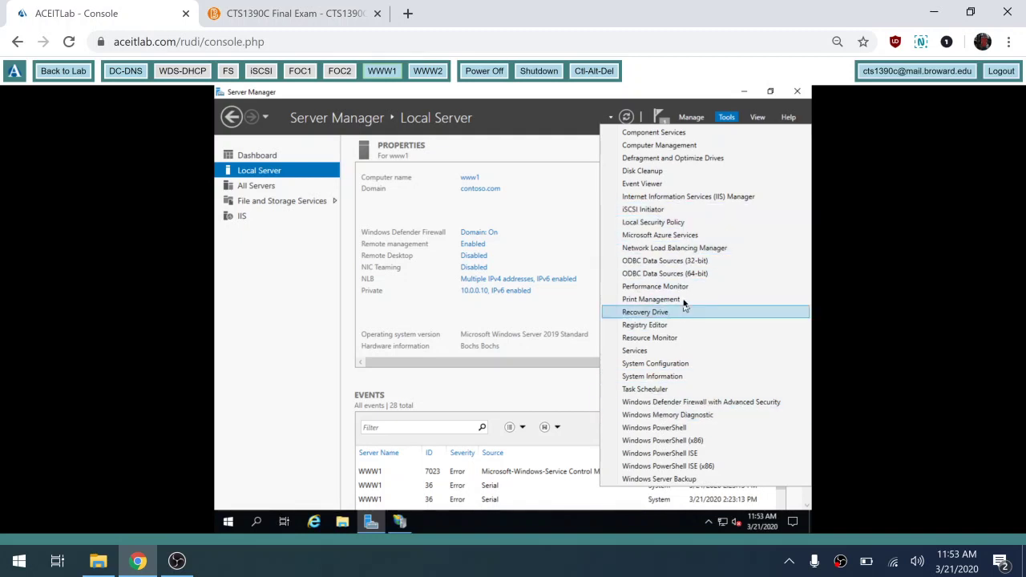
left_click(699, 249)
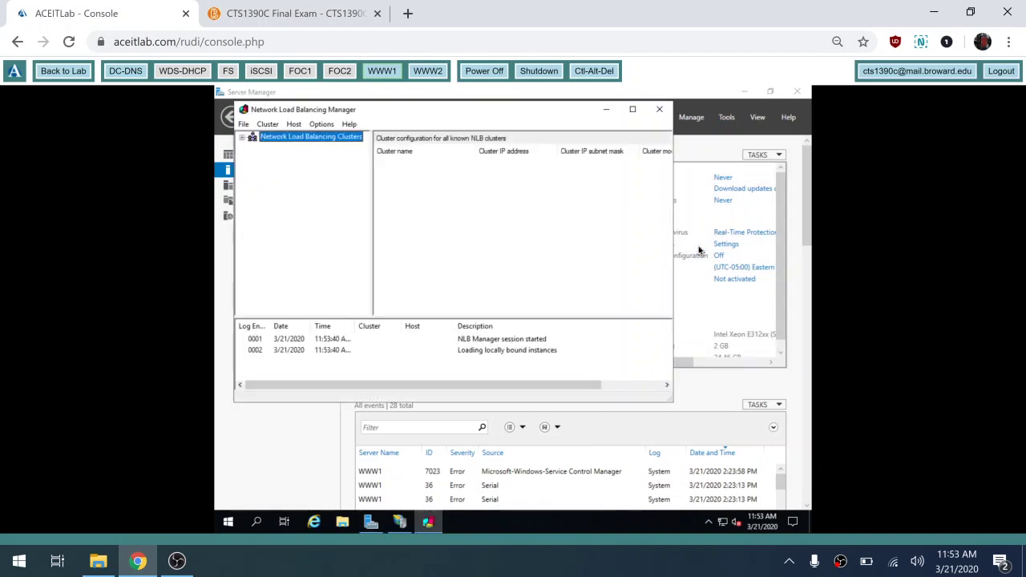